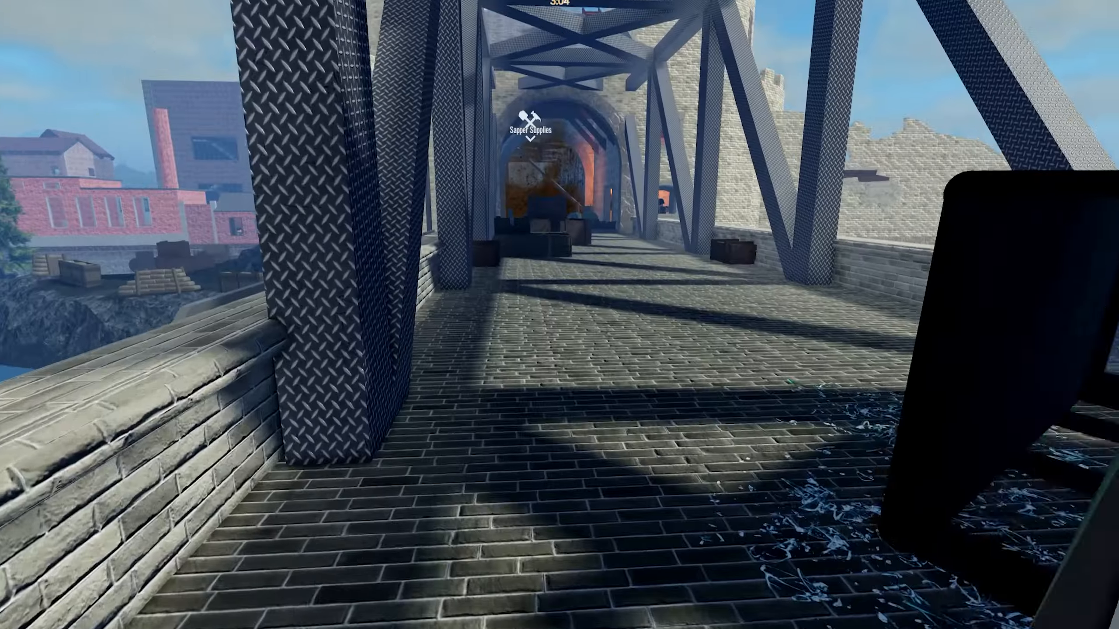
pyautogui.press('w')
pyautogui.press('w')
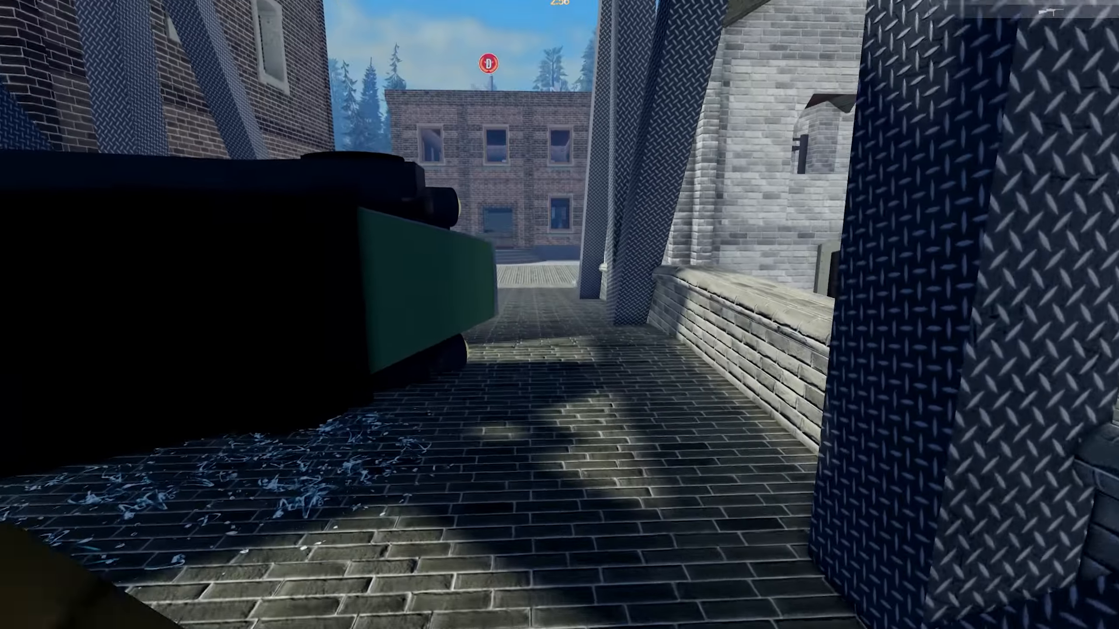
pyautogui.press('w')
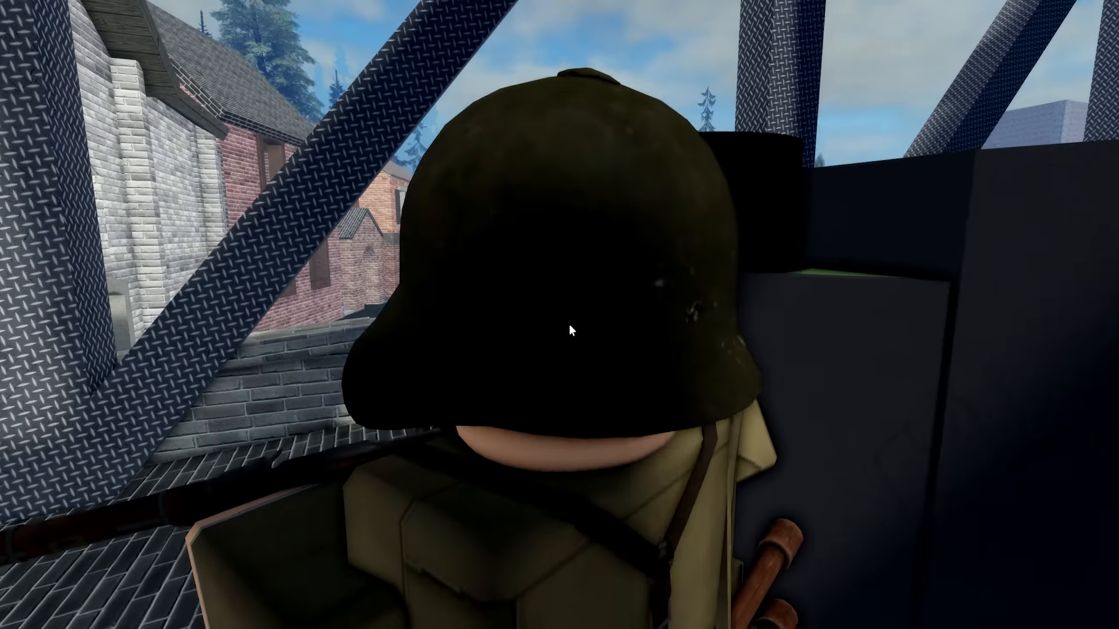
pyautogui.scroll(5, 570, 325)
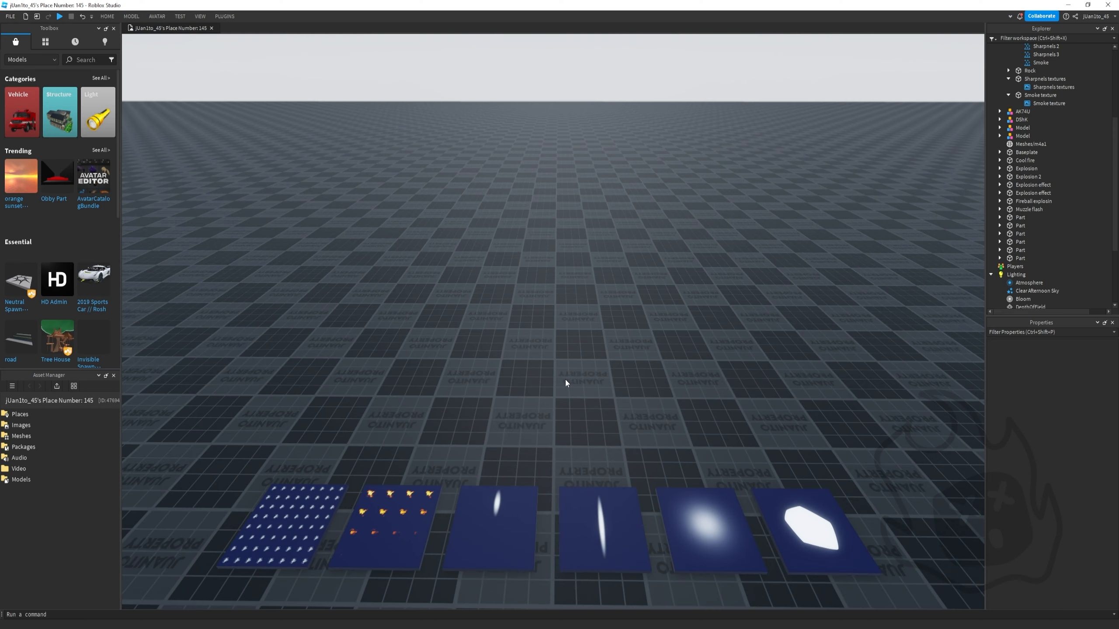
# Insert a new block part above the texture plates and set its size to 2, 2, 2
pyautogui.rightClick(564, 379)
pyautogui.click(558, 349)
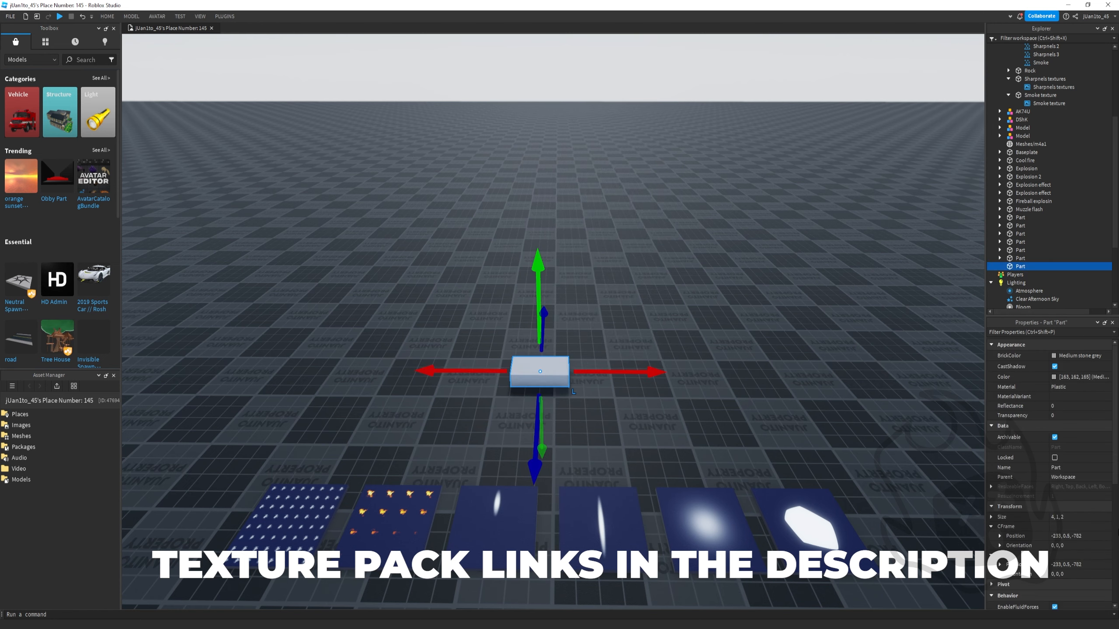
pyautogui.click(1081, 520)
pyautogui.write('2')
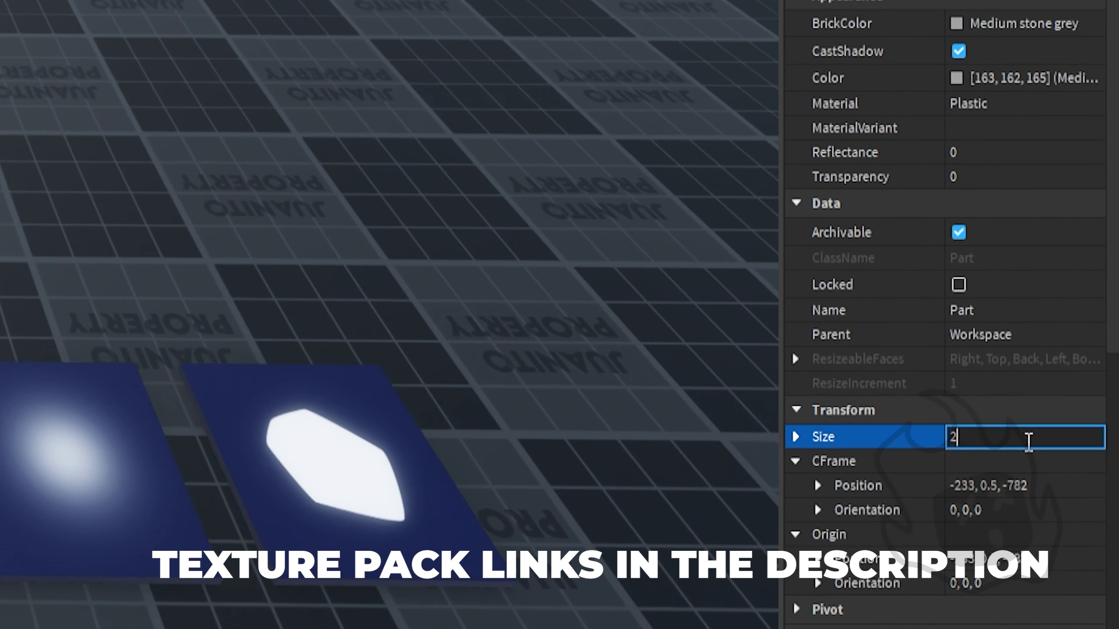
pyautogui.press('Return')
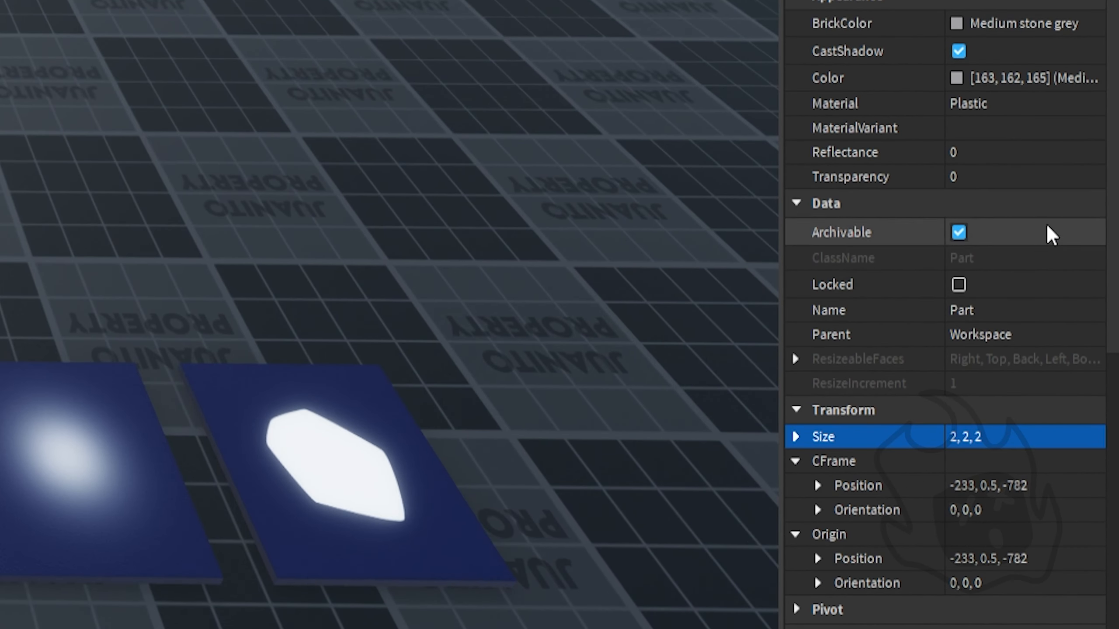
# Rename the new part to "Explosion effect" and set its transparency to 1
pyautogui.click(1019, 312)
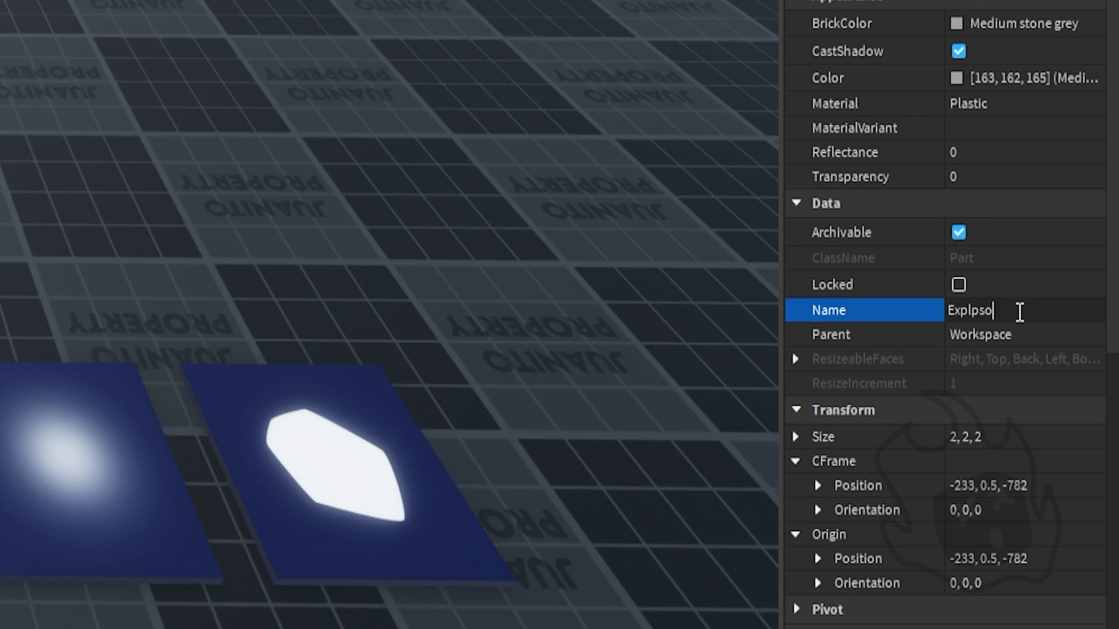
pyautogui.write('Explosion effect')
pyautogui.press('Return')
pyautogui.click(1004, 184)
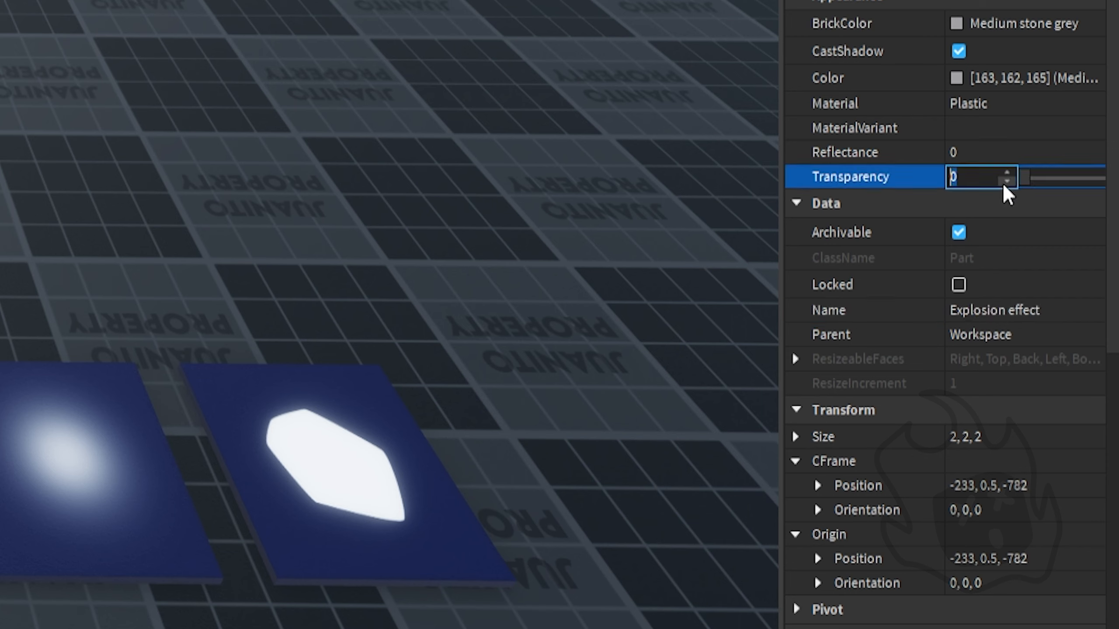
pyautogui.write('1')
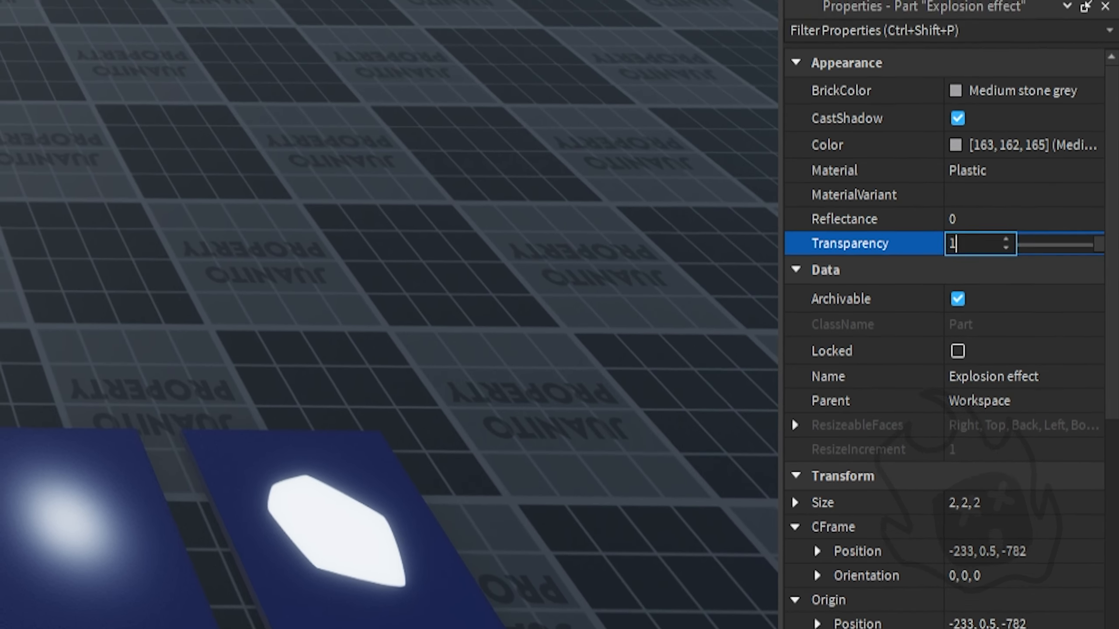
# Add an Attachment inside the Explosion effect part and raise the part to a height of about 5.6
pyautogui.click(977, 16)
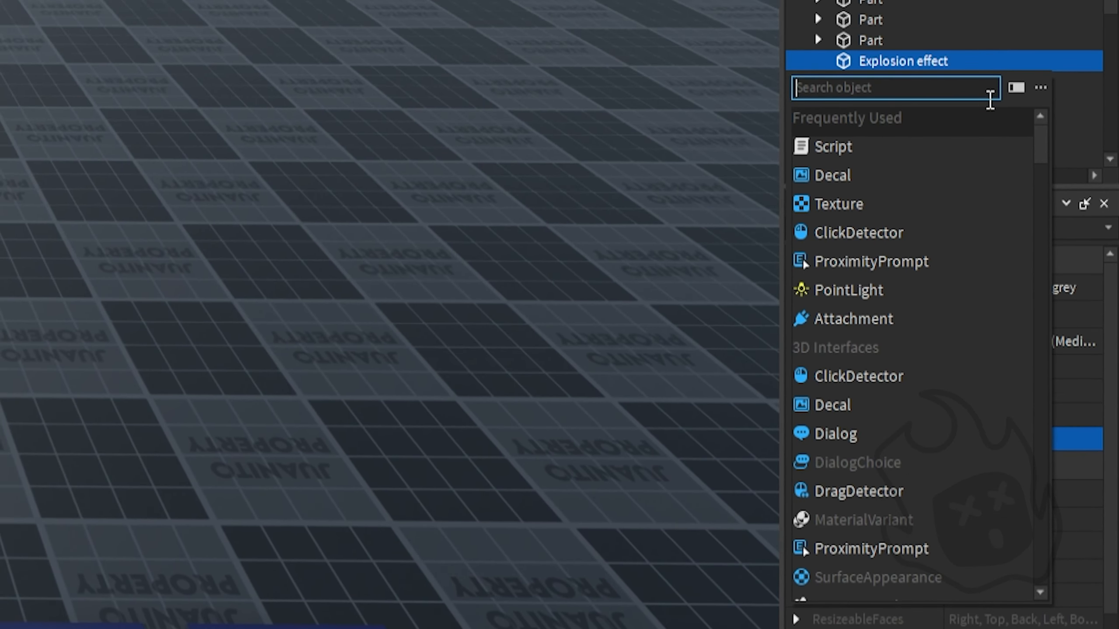
pyautogui.write('at')
pyautogui.press('Return')
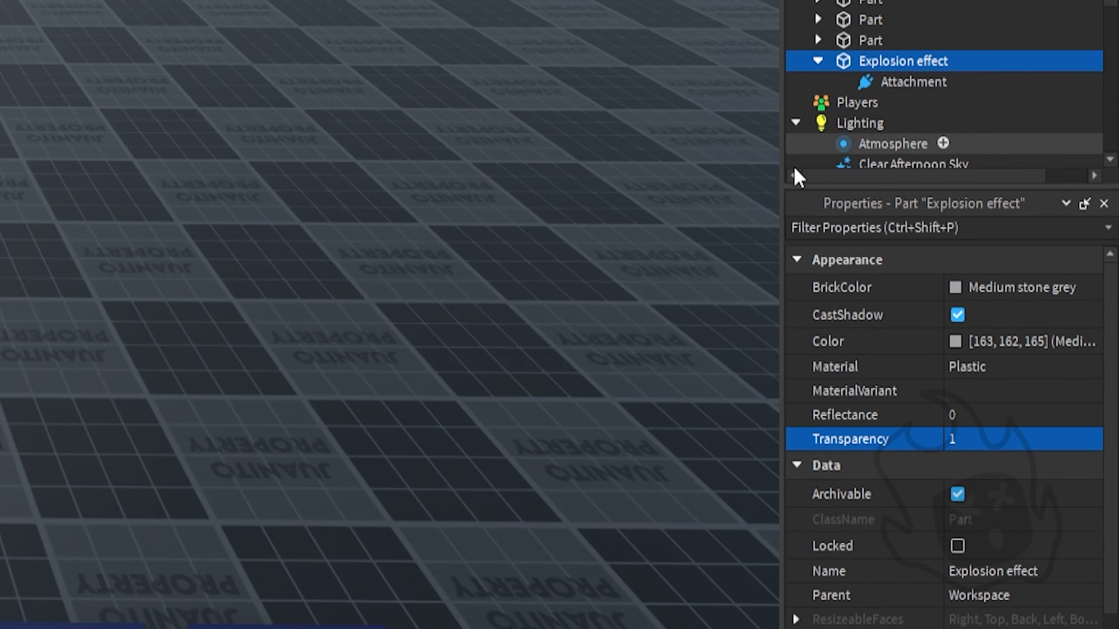
pyautogui.moveTo(218, 273); pyautogui.dragTo(220, 186)
pyautogui.click(557, 245)
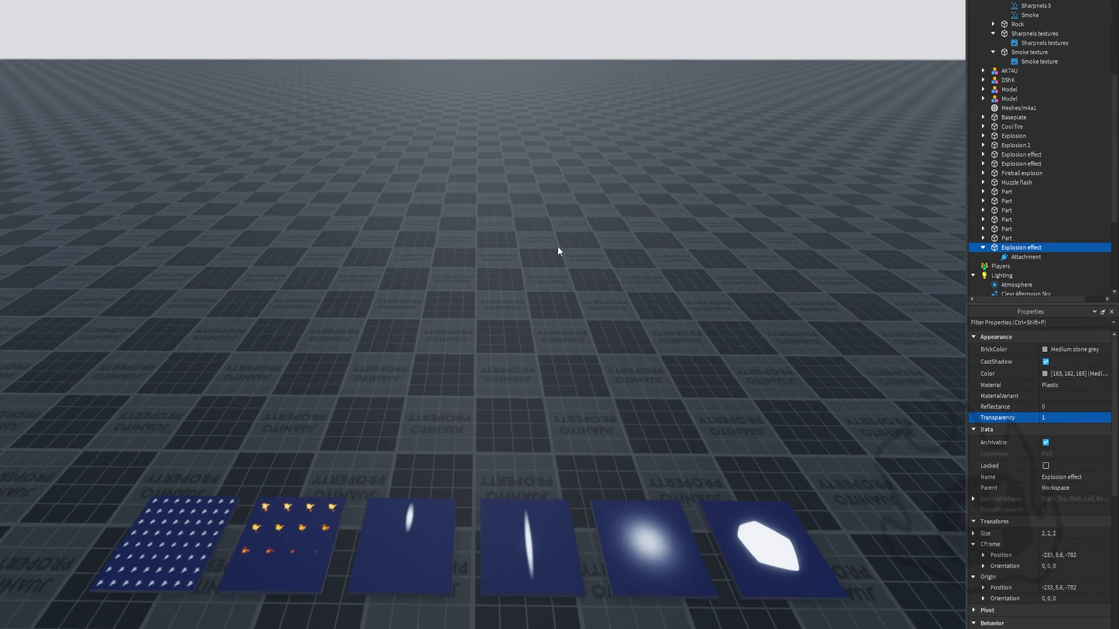
# Select the Lens decal on the plate with the soft round glow and open its texture asset ID
pyautogui.press('w')
pyautogui.press('d')
pyautogui.moveTo(686, 292); pyautogui.dragTo(684, 311, button='right')
pyautogui.press('w')
pyautogui.press('w')
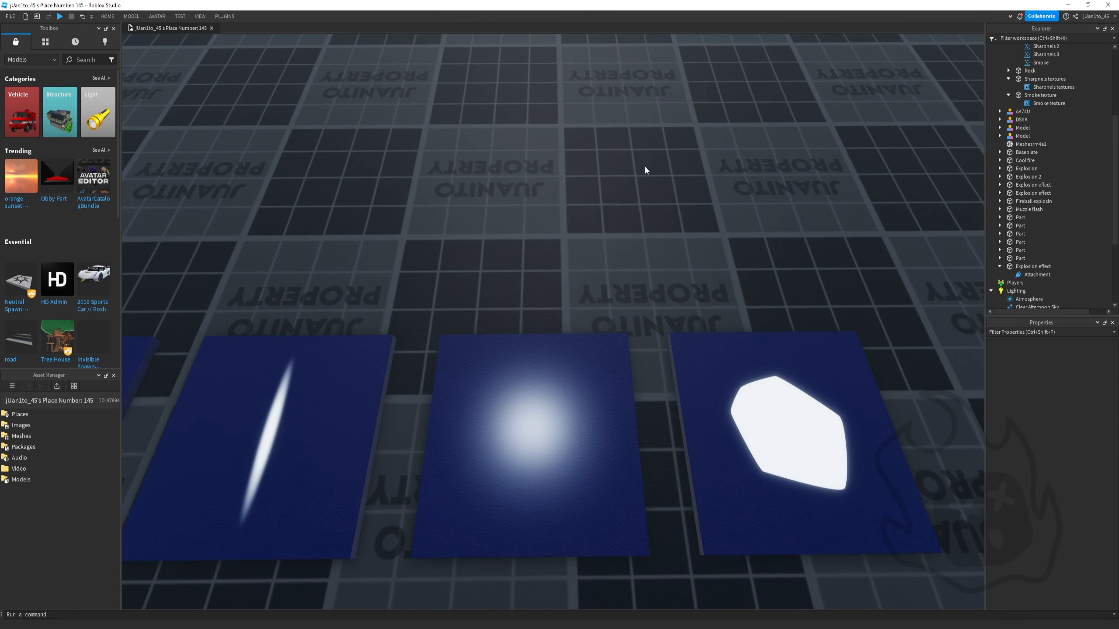
pyautogui.moveTo(645, 164); pyautogui.dragTo(638, 200, button='right')
pyautogui.moveTo(549, 358); pyautogui.dragTo(445, 310)
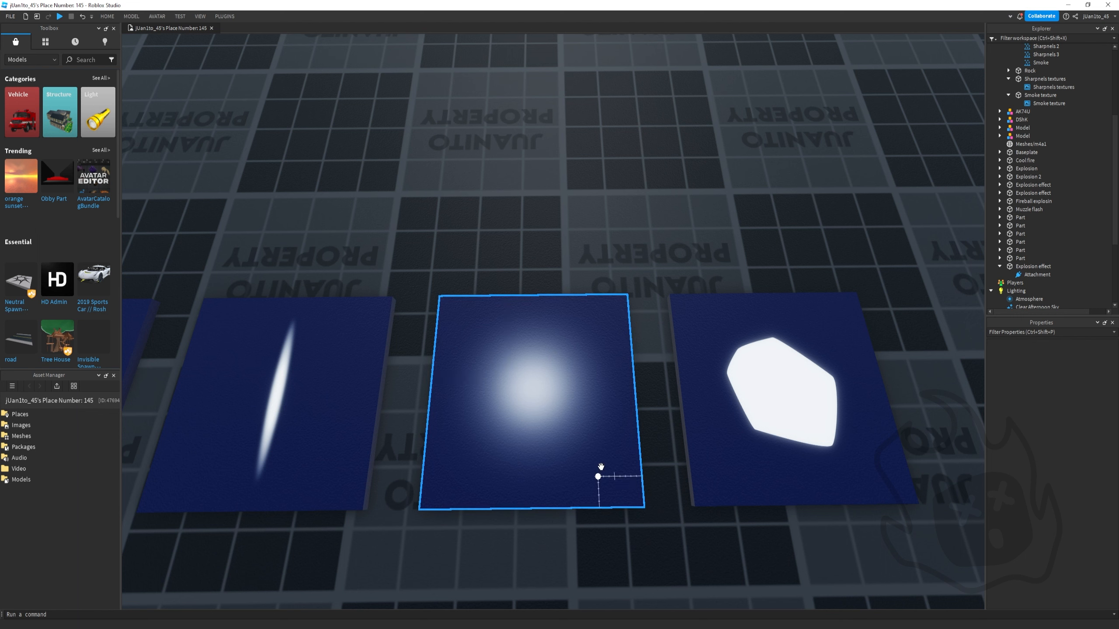
pyautogui.click(495, 339)
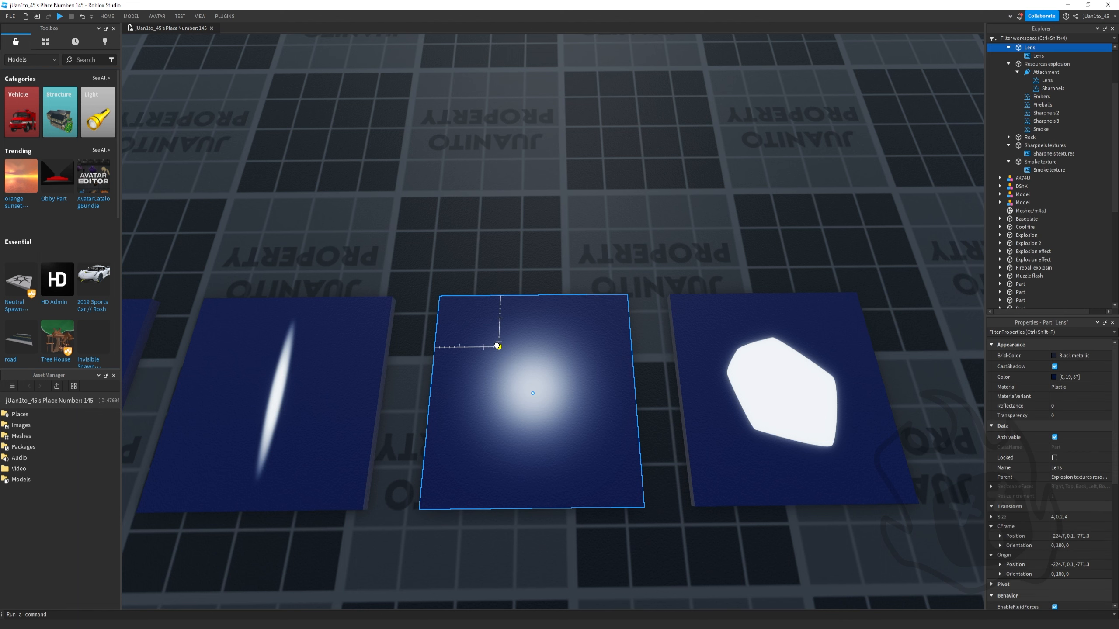
pyautogui.click(1102, 366)
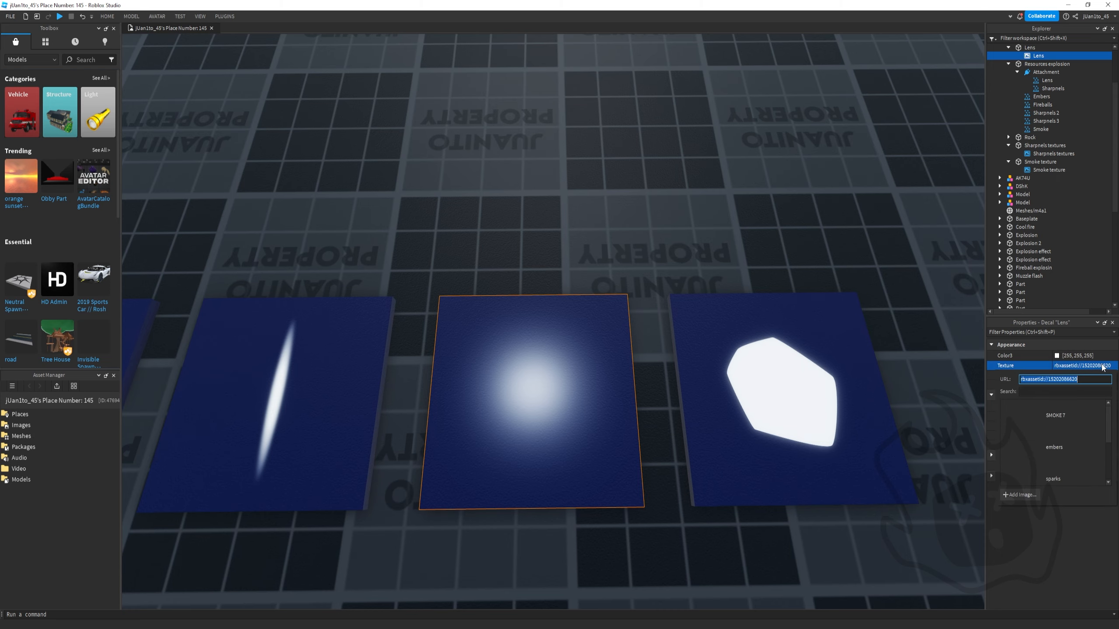
# Add a ParticleEmitter to the Attachment inside the Explosion effect part
pyautogui.click(715, 209)
pyautogui.moveTo(715, 209); pyautogui.dragTo(703, 177, button='right')
pyautogui.press('s')
pyautogui.moveTo(472, 345); pyautogui.dragTo(469, 349)
pyautogui.press('a')
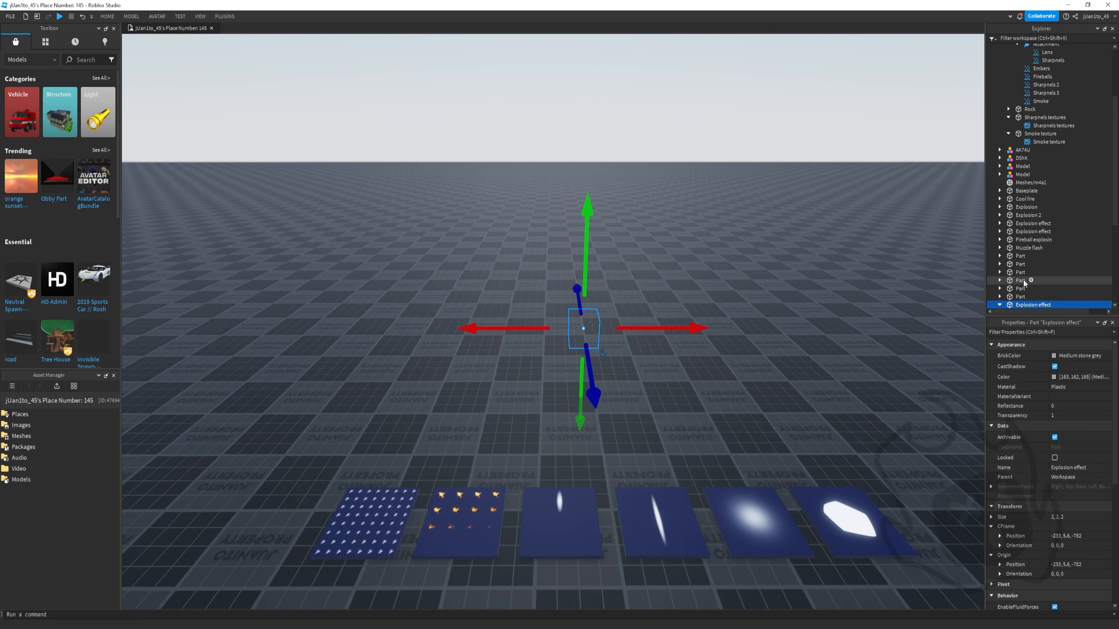
pyautogui.scroll(-2, 1023, 282)
pyautogui.click(1057, 275)
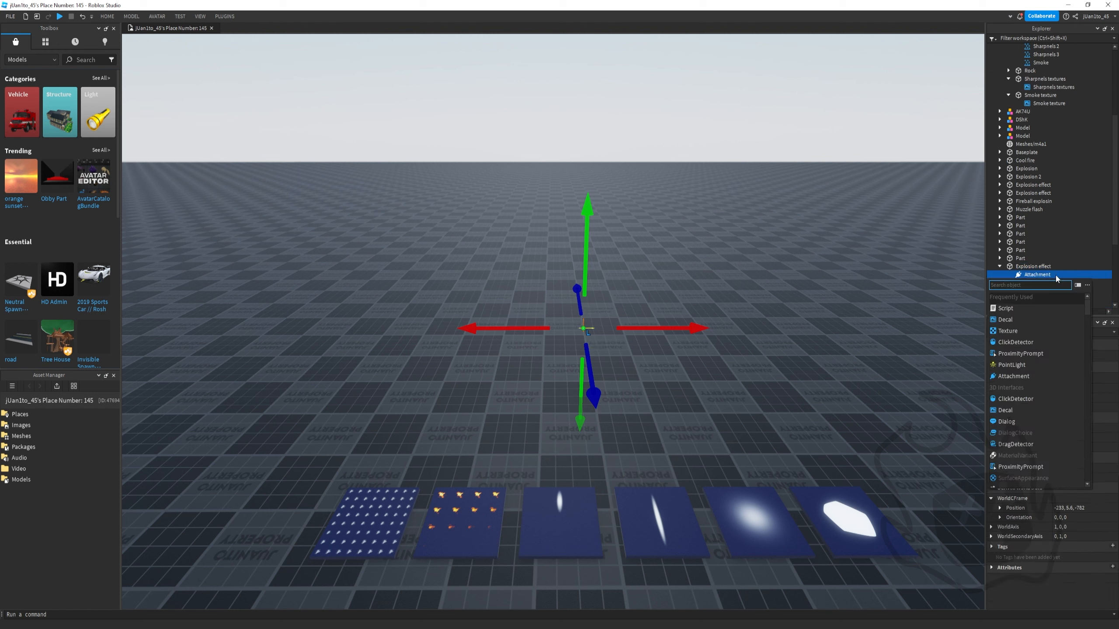
pyautogui.write('p')
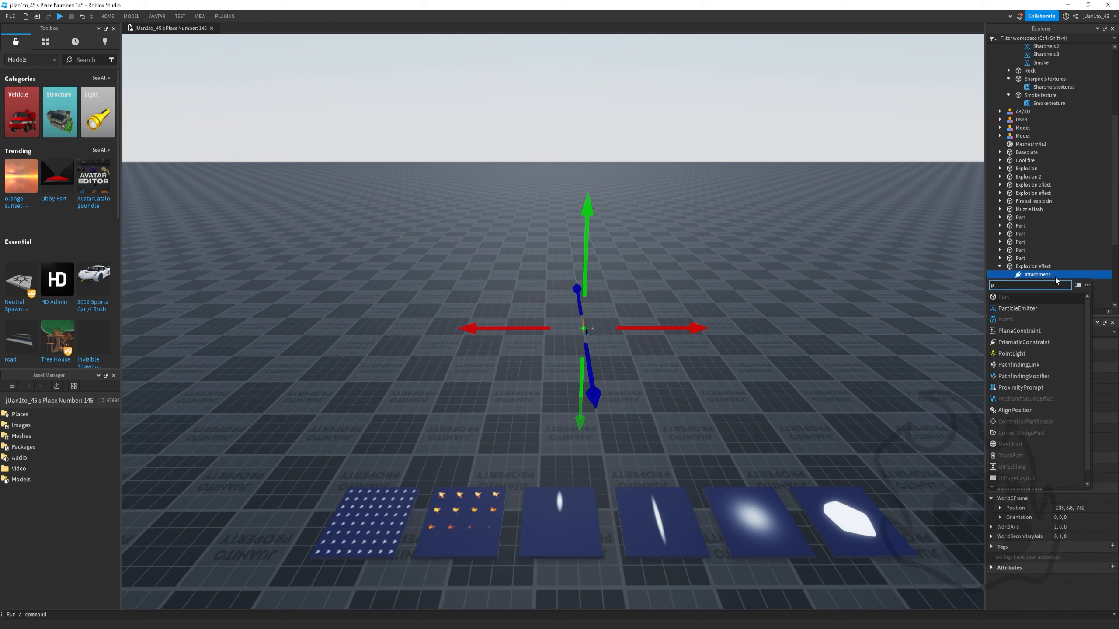
pyautogui.write('a')
pyautogui.click(1044, 308)
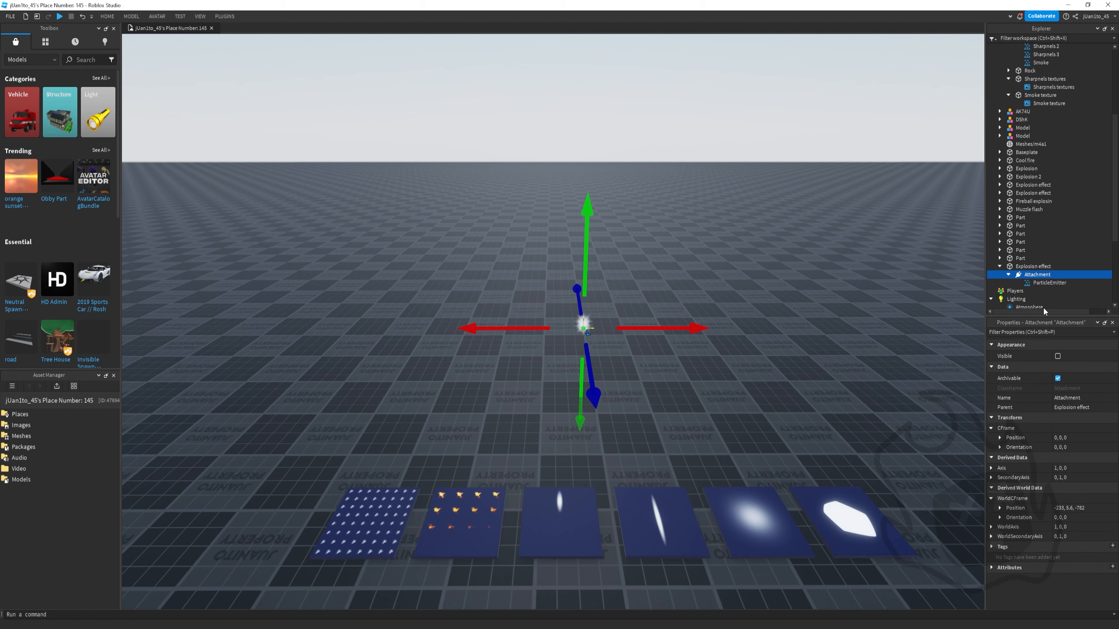
# Set the ParticleEmitter's LightInfluence to 0, LightEmission to 1 and Brightness to 10
pyautogui.press('f')
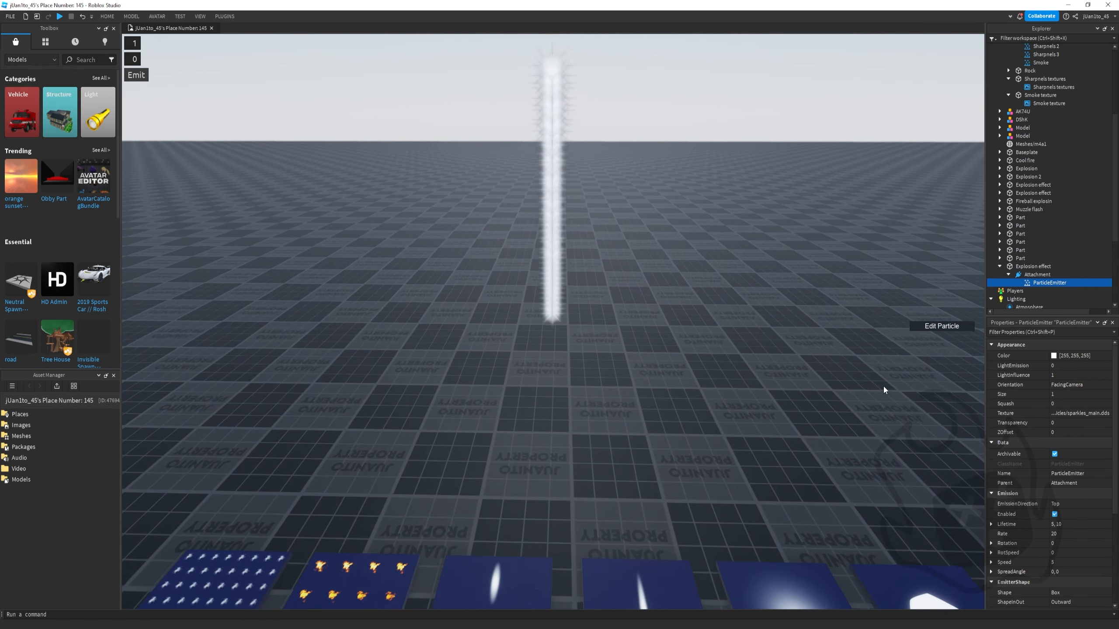
pyautogui.moveTo(883, 386); pyautogui.dragTo(883, 386, button='right')
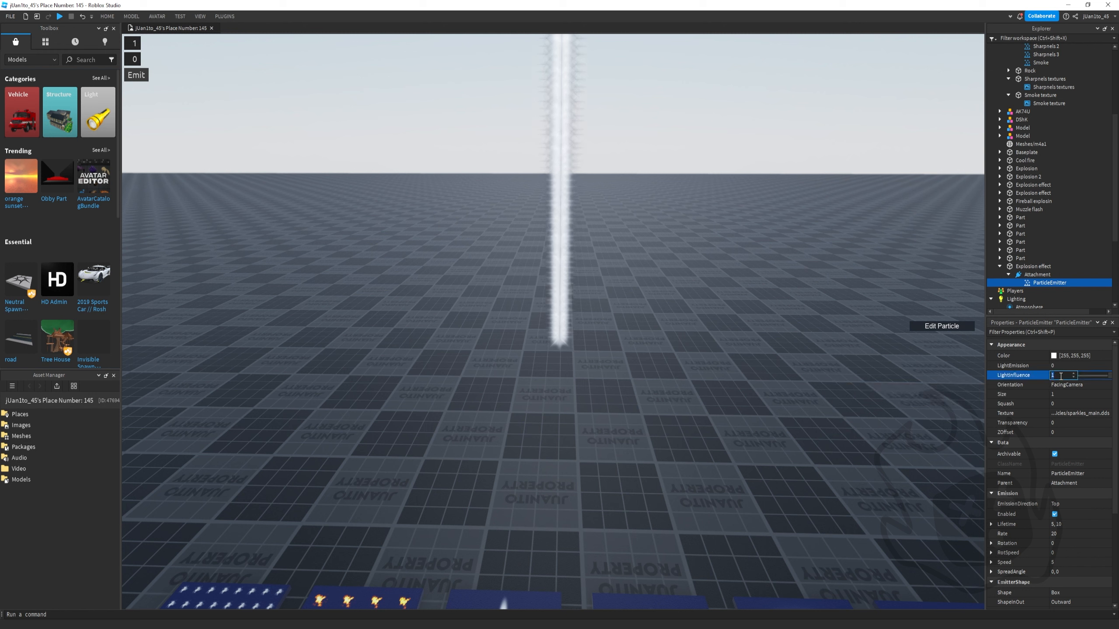
pyautogui.write('0')
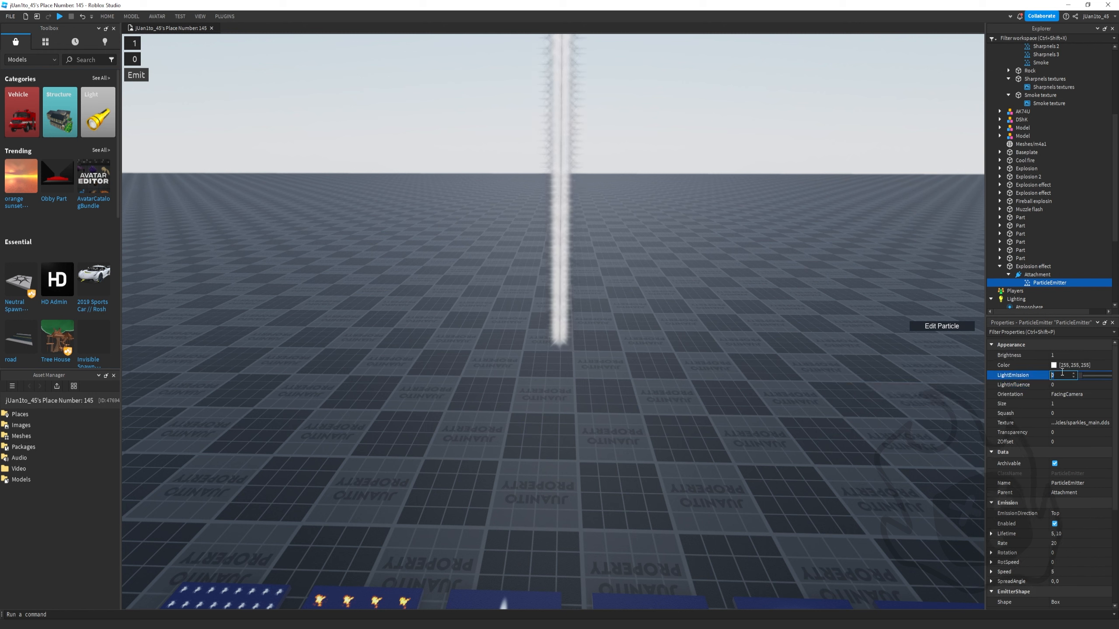
pyautogui.write('1')
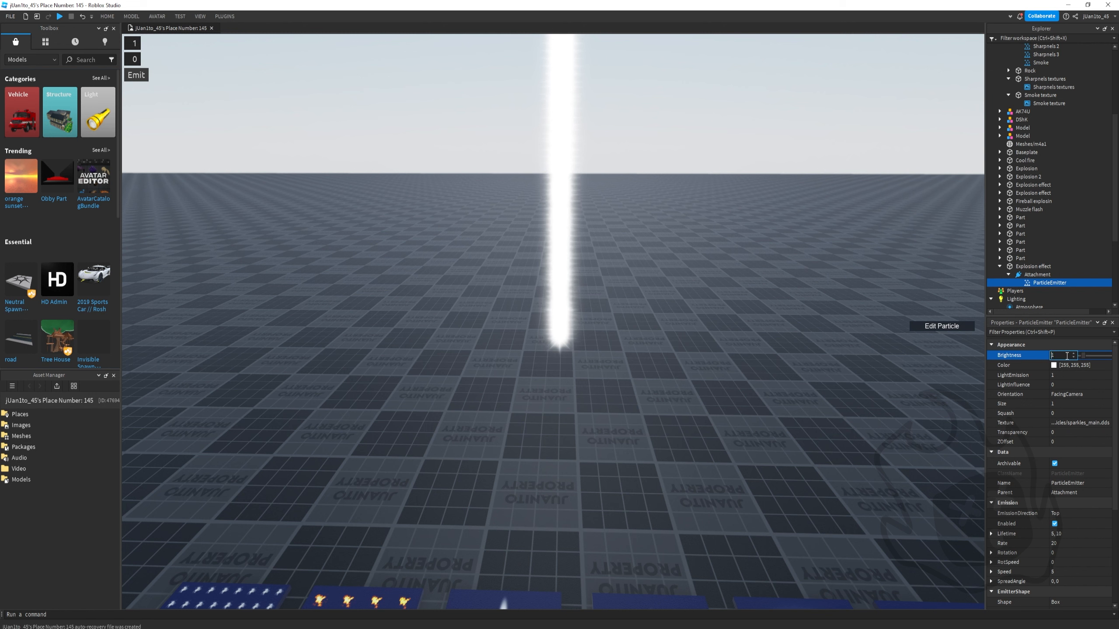
pyautogui.write('01')
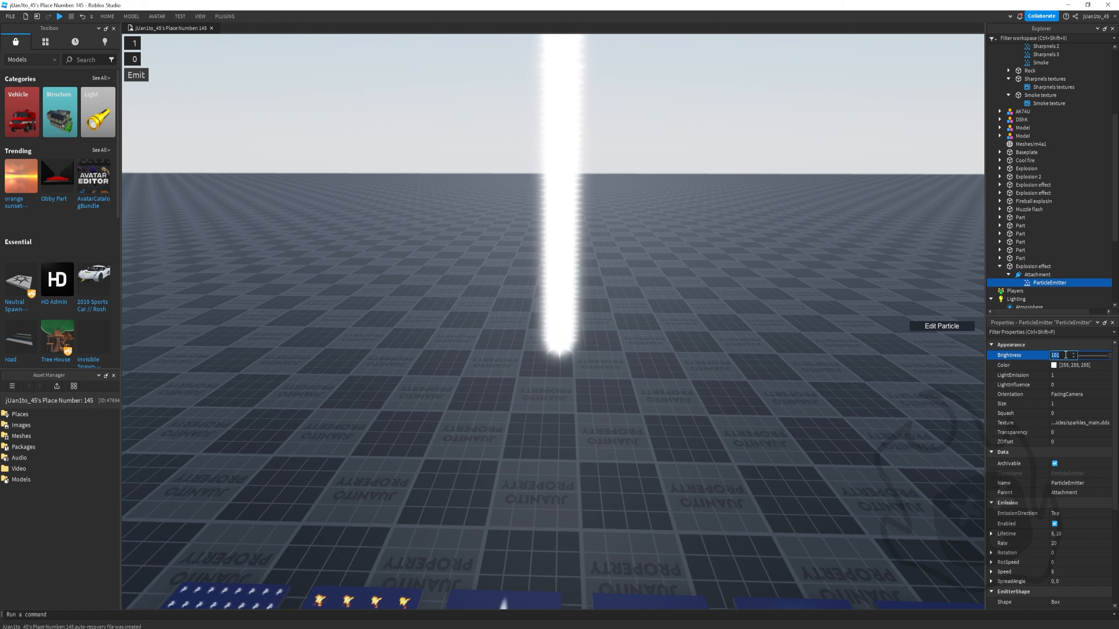
pyautogui.press('Return')
# Give the ParticleEmitter a color gradient from pale orange at the start to orange-red #ff2a00 at the end
pyautogui.click(1104, 367)
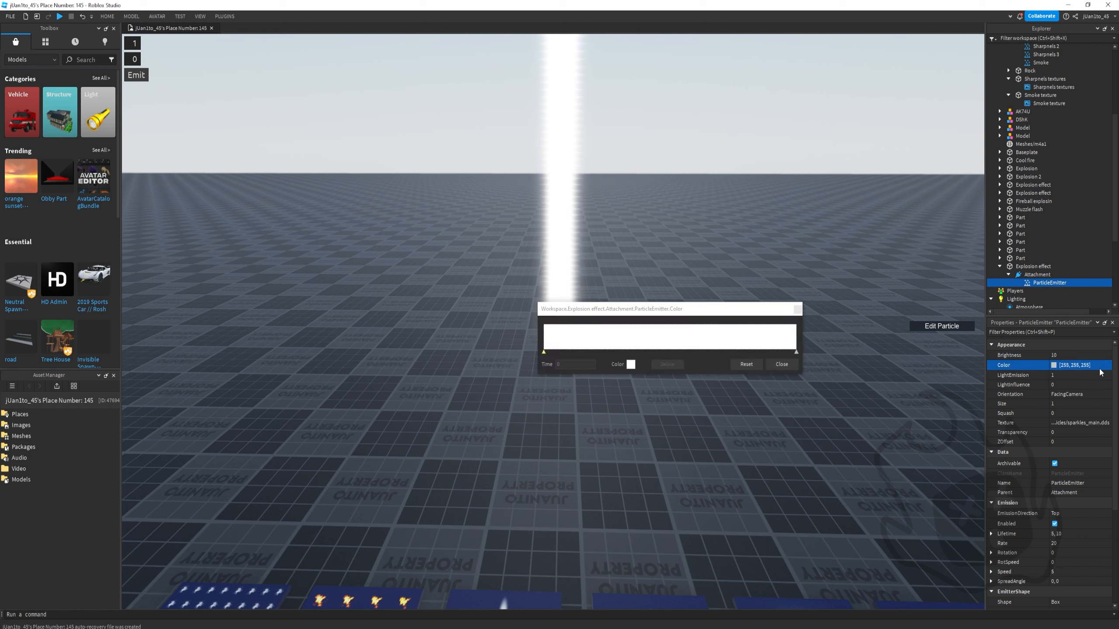
pyautogui.click(631, 364)
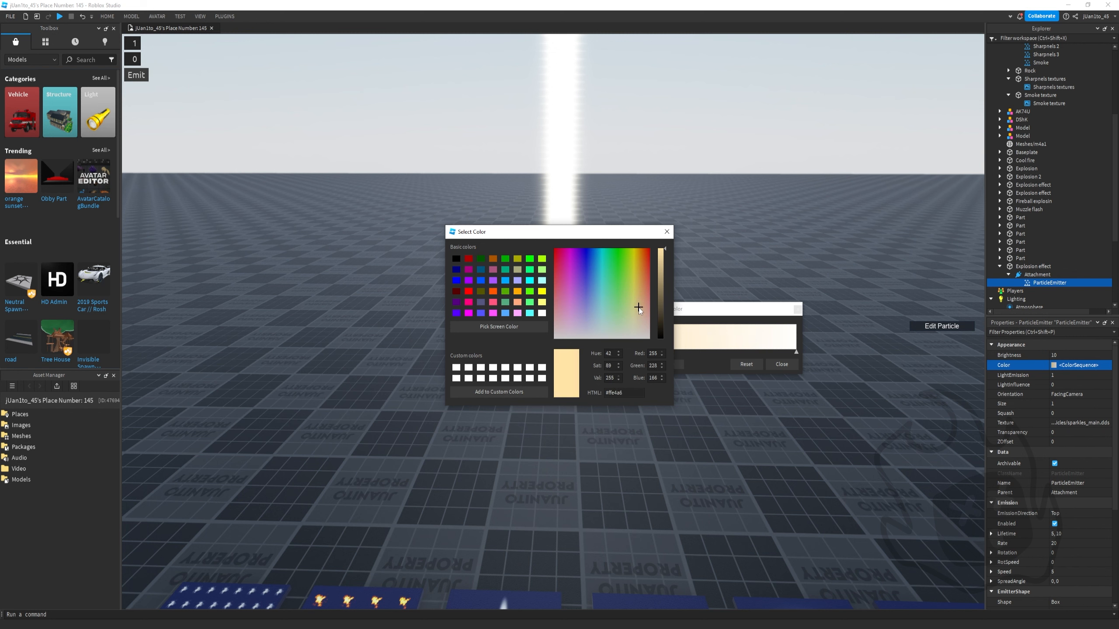
pyautogui.click(666, 232)
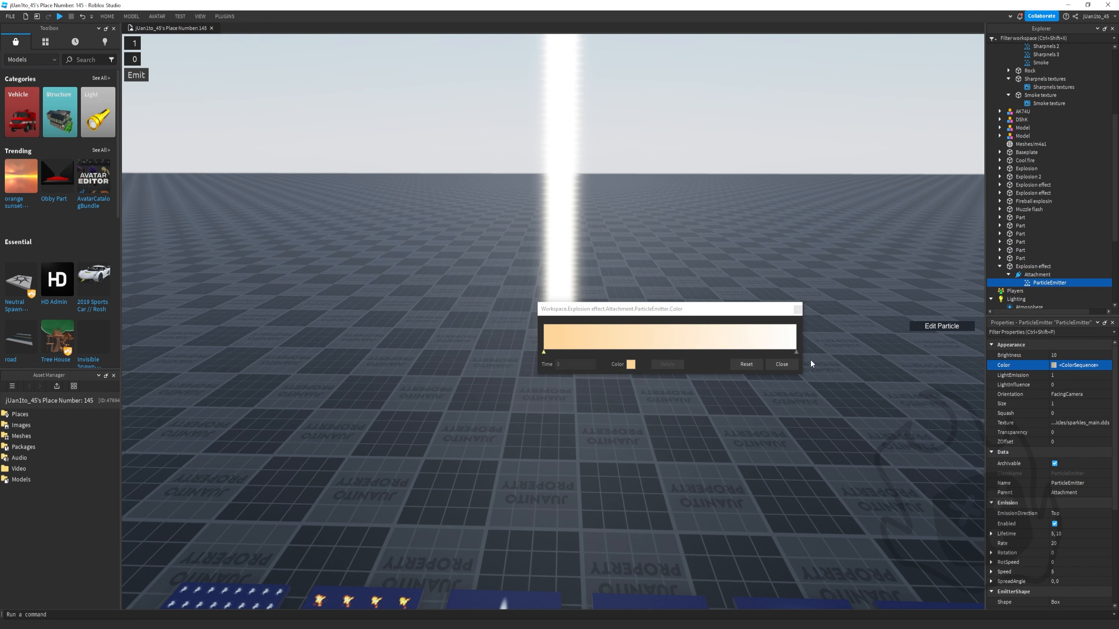
pyautogui.click(630, 364)
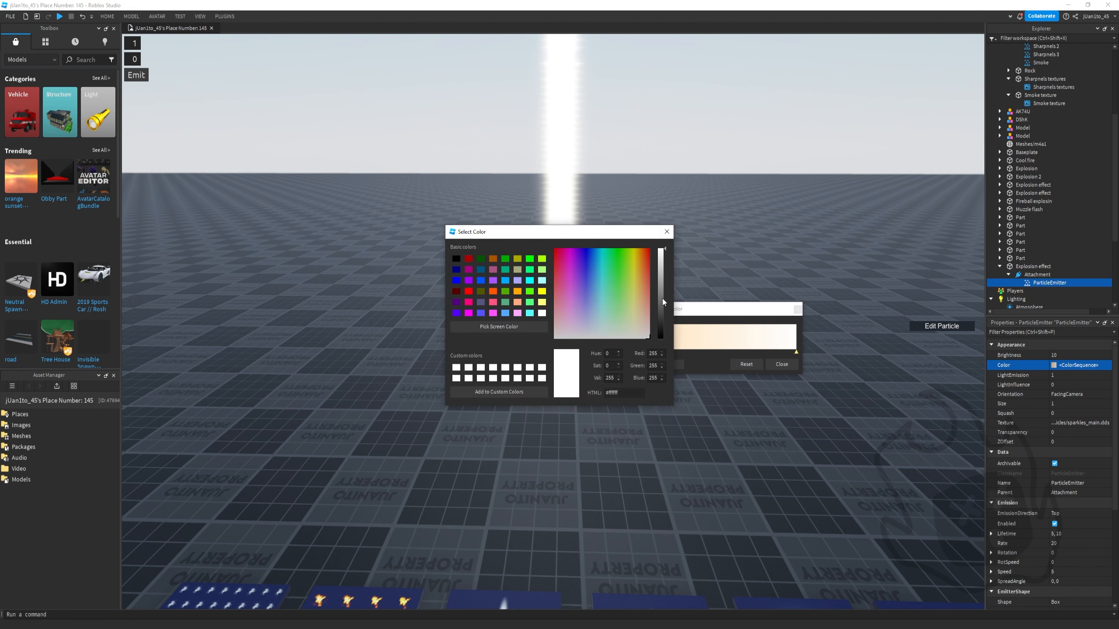
pyautogui.moveTo(625, 277); pyautogui.dragTo(647, 245)
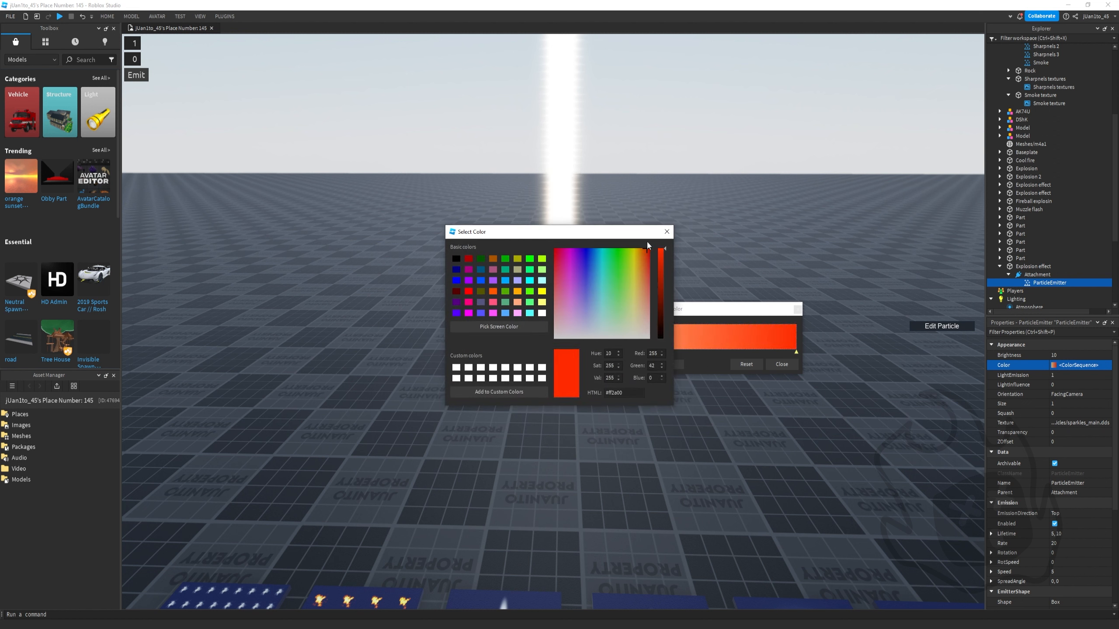
pyautogui.click(667, 231)
pyautogui.click(781, 364)
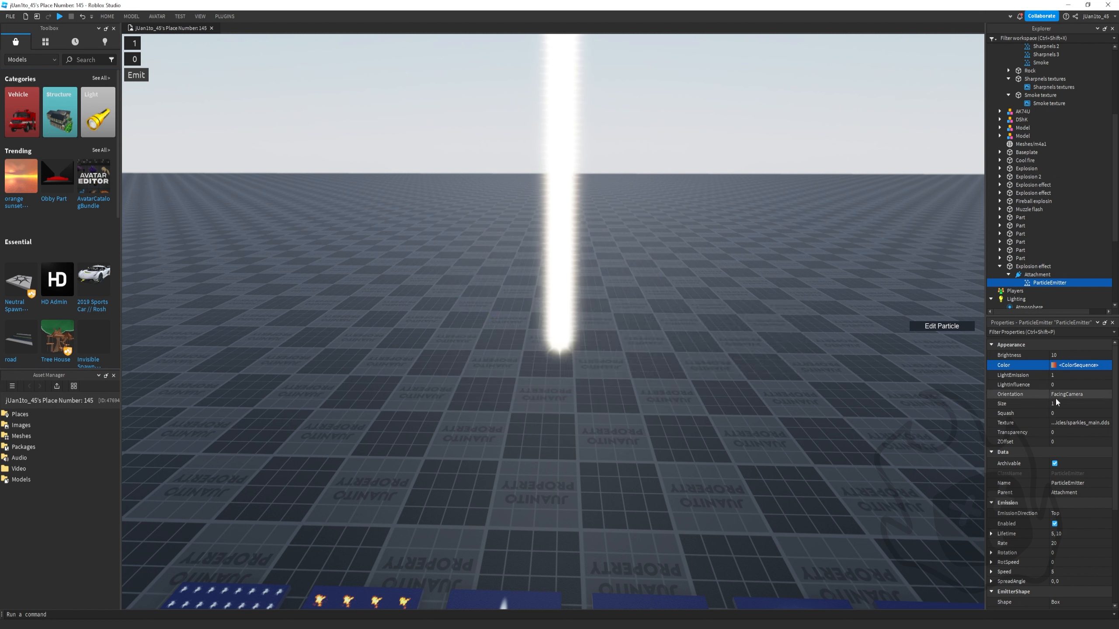
# Shape the ParticleEmitter's Size curve with a keypoint of value 7 at time 0.1 and an end value of 10
pyautogui.click(1105, 404)
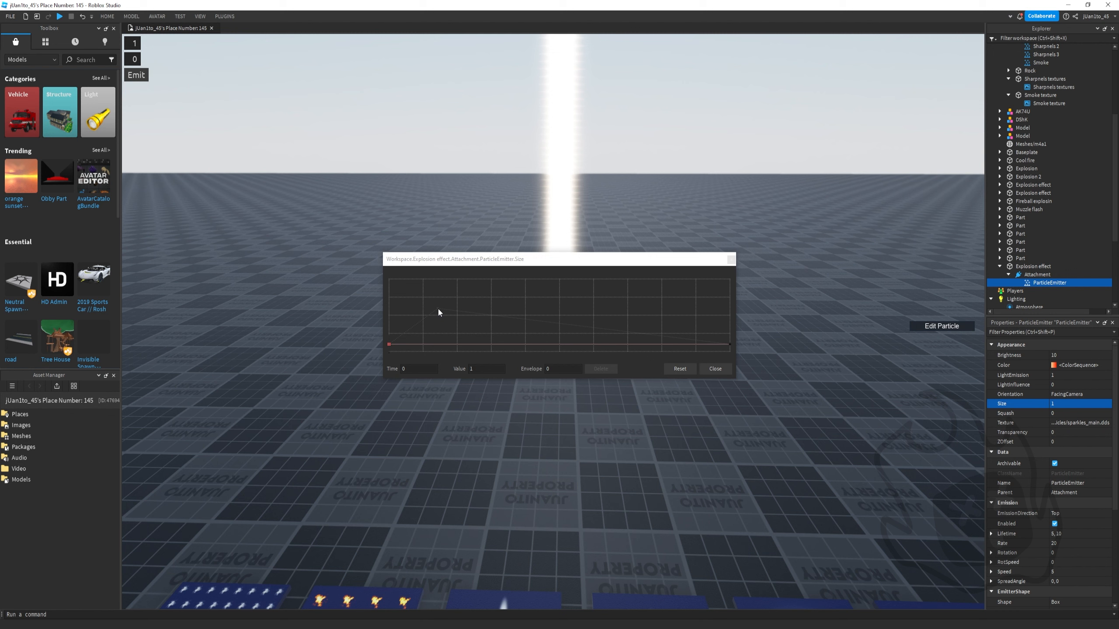
pyautogui.click(438, 309)
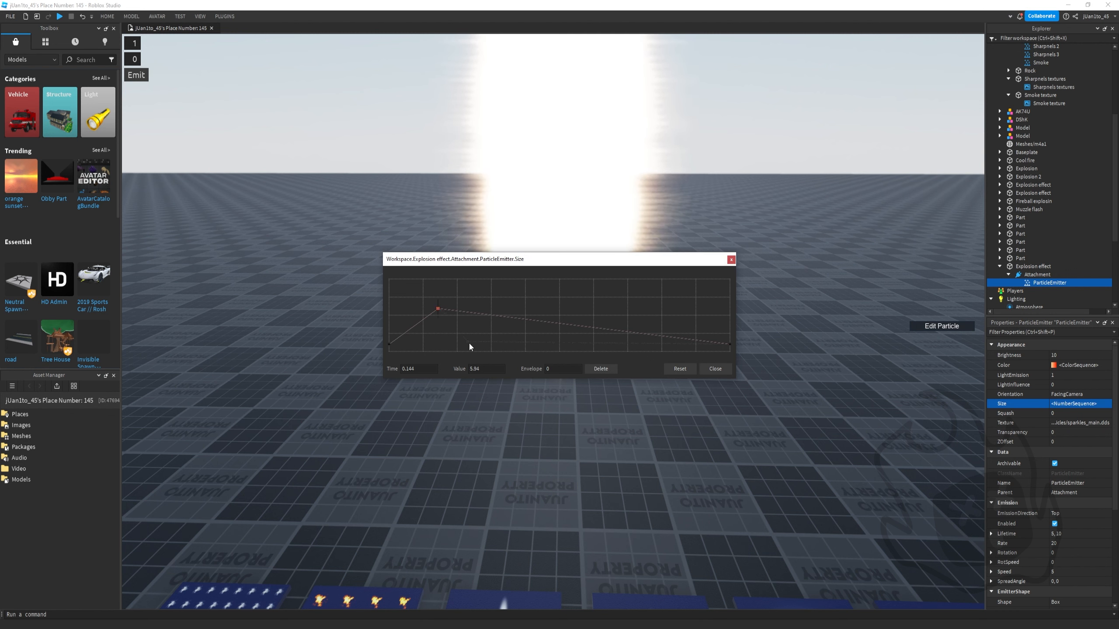
pyautogui.click(485, 369)
pyautogui.write('7')
pyautogui.click(419, 370)
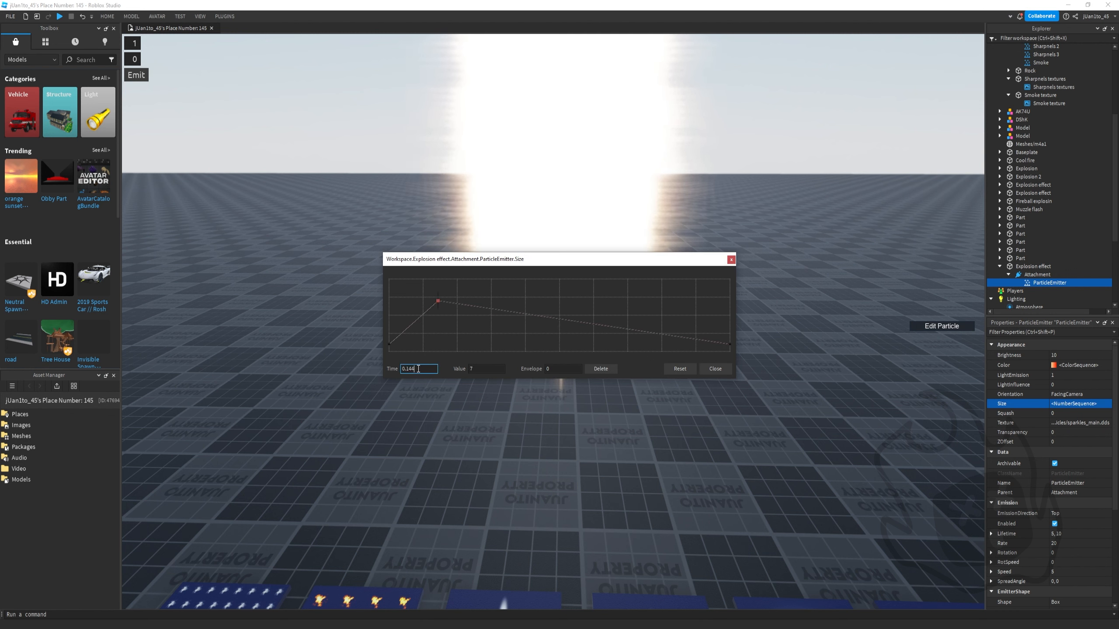
pyautogui.write('0.1')
pyautogui.click(730, 344)
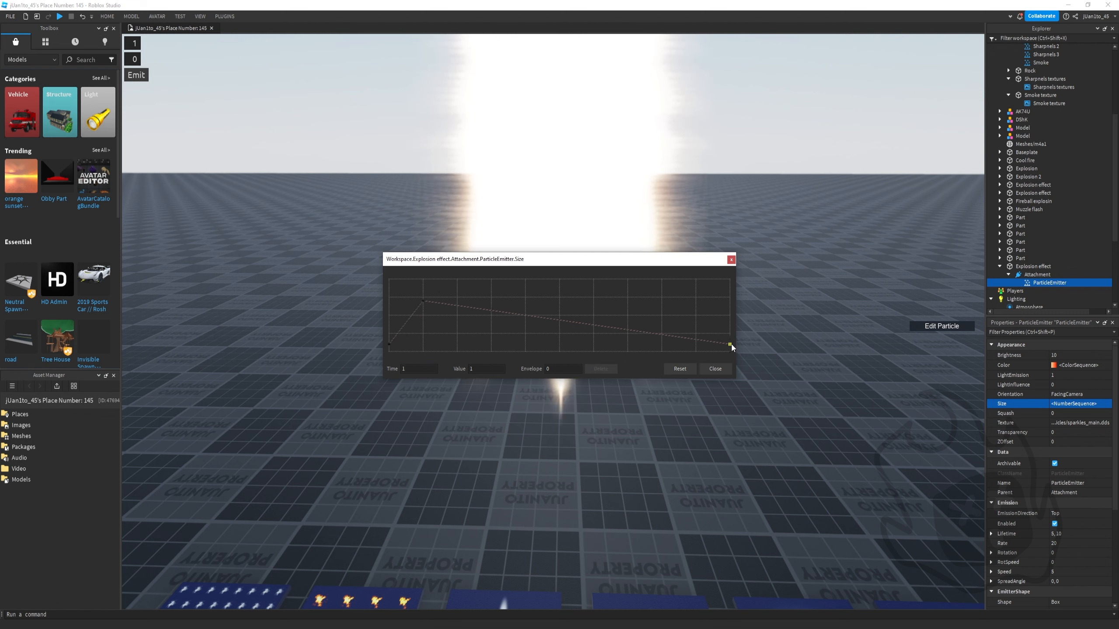
pyautogui.moveTo(730, 344); pyautogui.dragTo(757, 228)
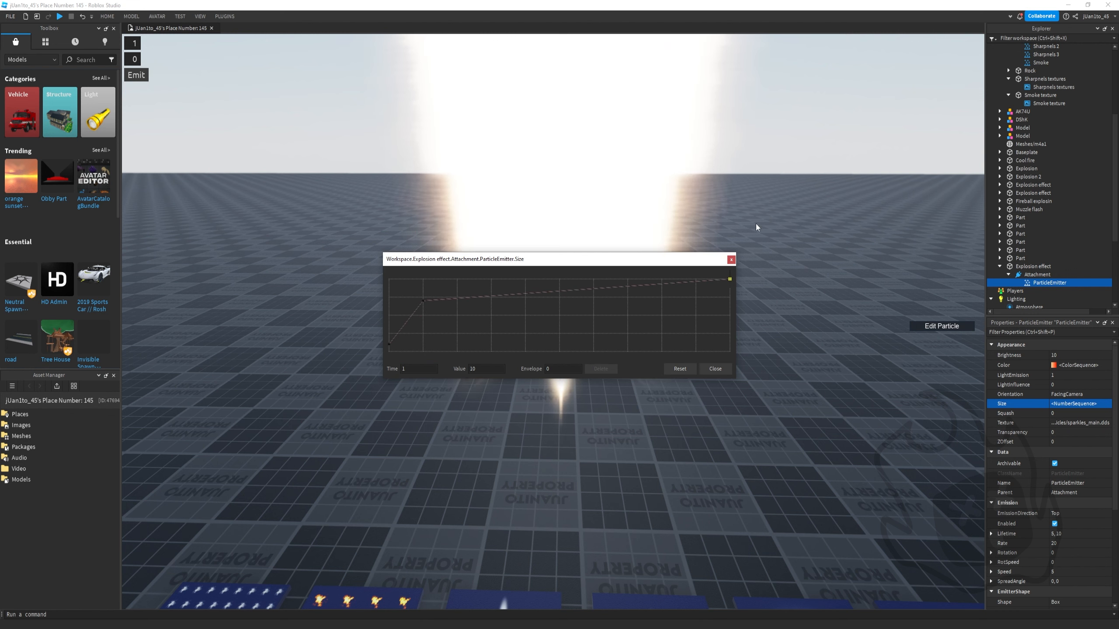
pyautogui.click(729, 369)
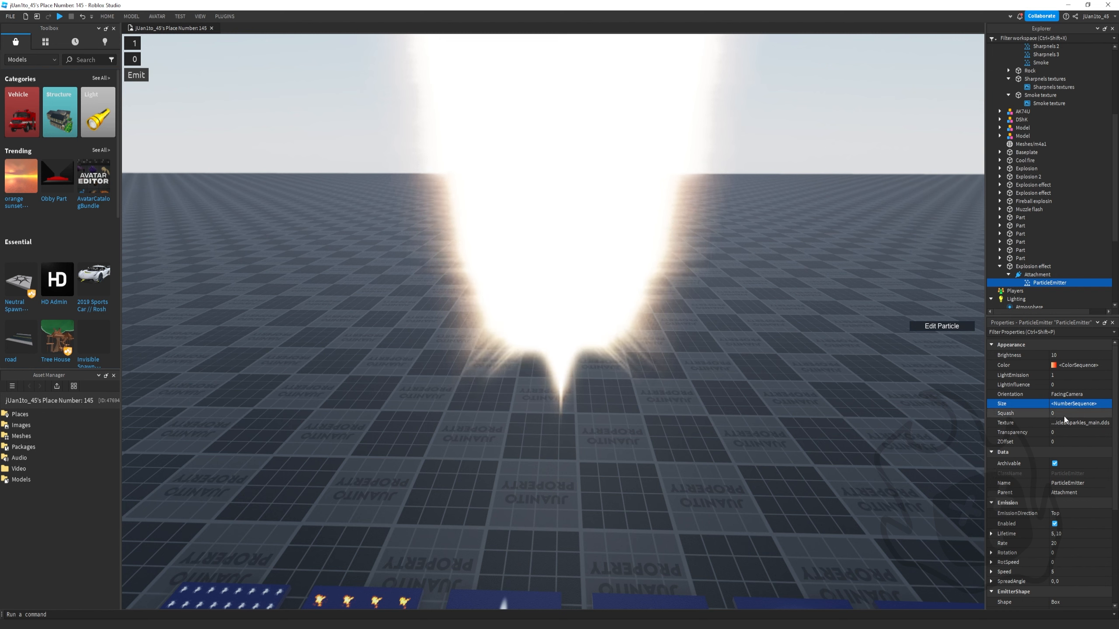
# Make the ParticleEmitter's Transparency curve rise from 0 at the start to 1 at the end
pyautogui.click(1106, 433)
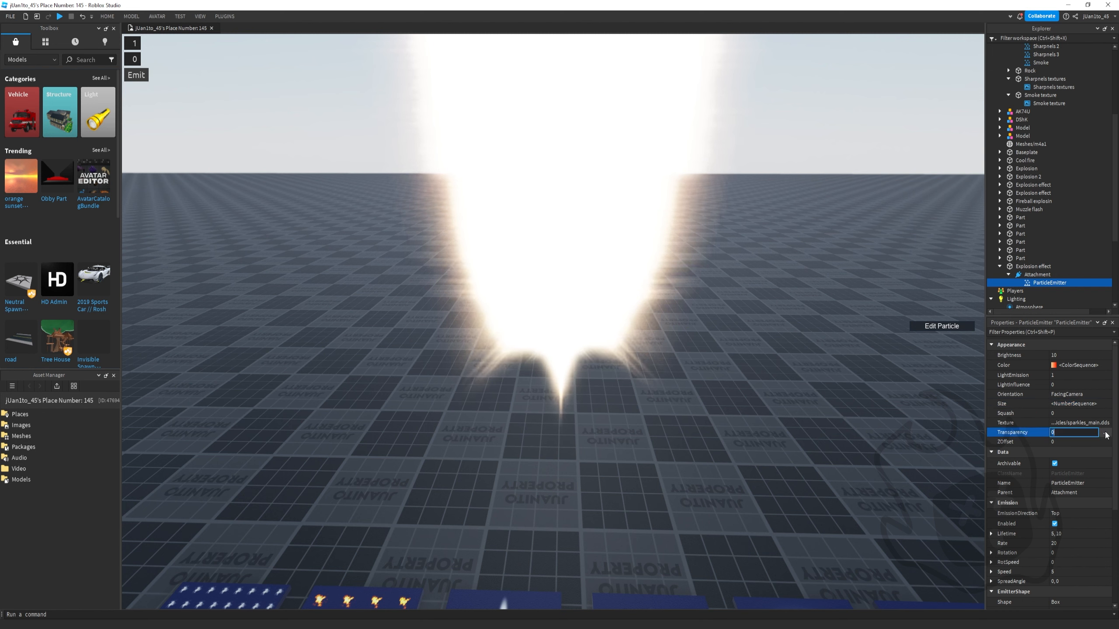
pyautogui.click(1106, 433)
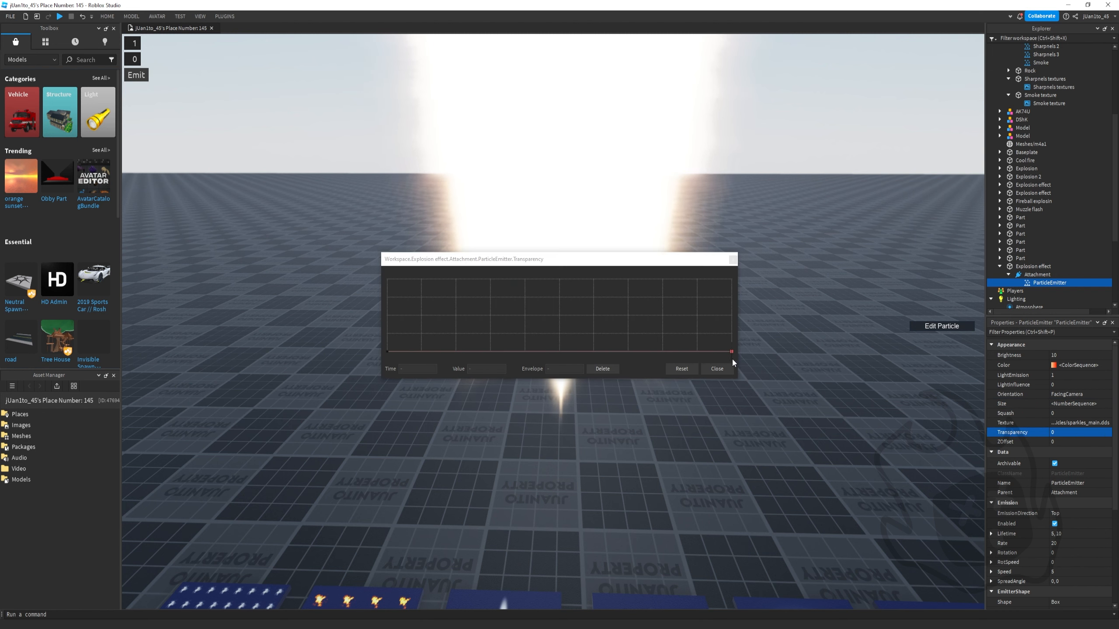
pyautogui.moveTo(732, 352); pyautogui.dragTo(714, 254)
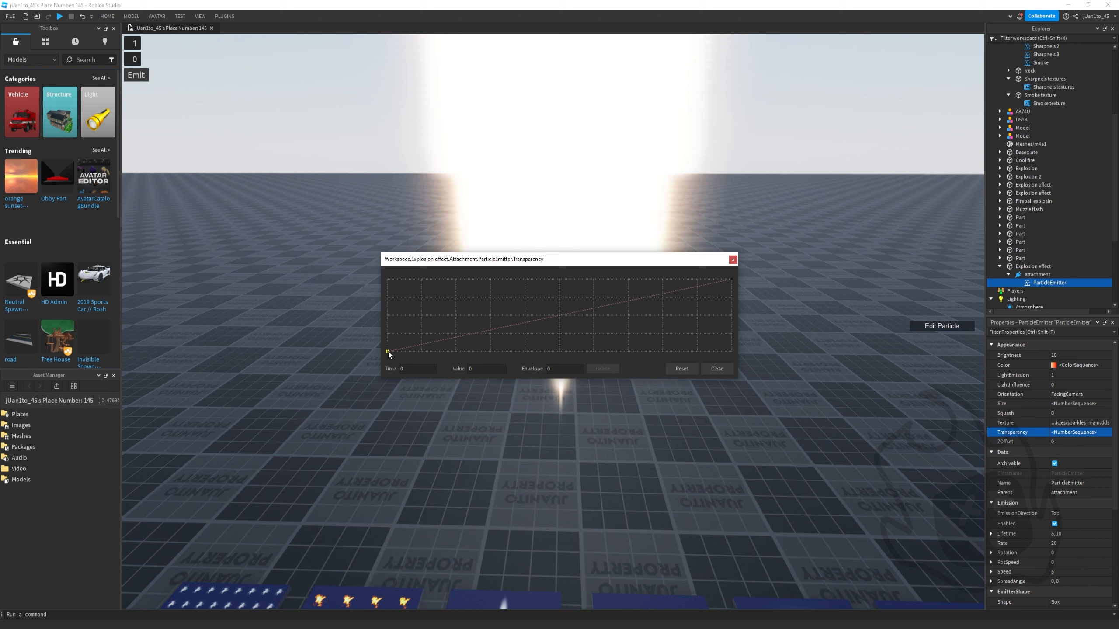
pyautogui.click(718, 369)
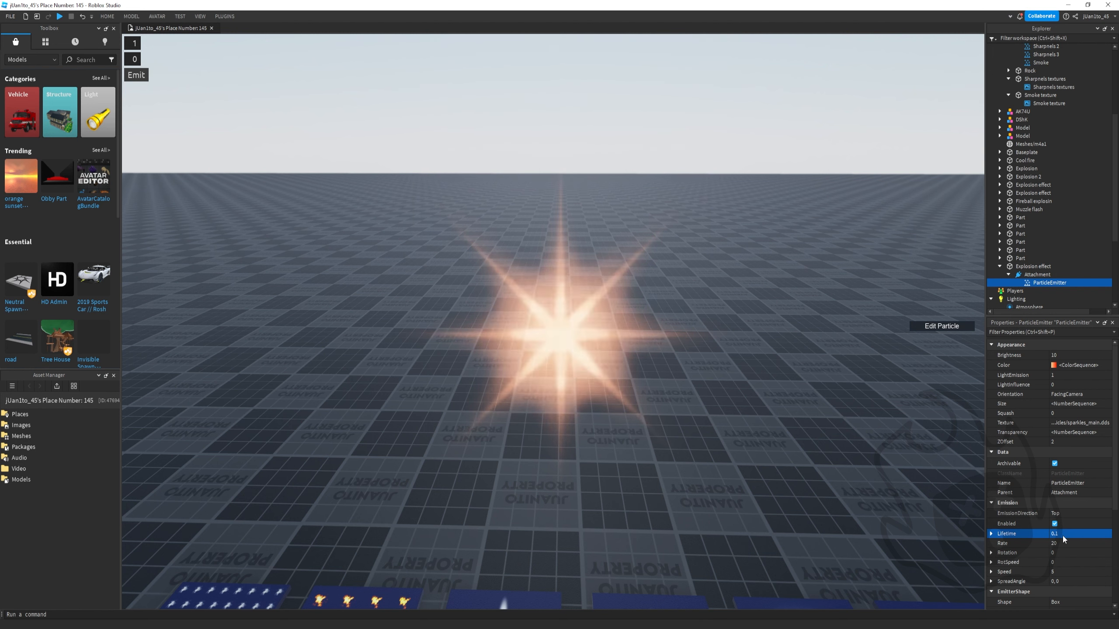
# Set the ParticleEmitter's Lifetime to 0.12 and its Speed to 0
pyautogui.click(1064, 535)
pyautogui.click(1063, 572)
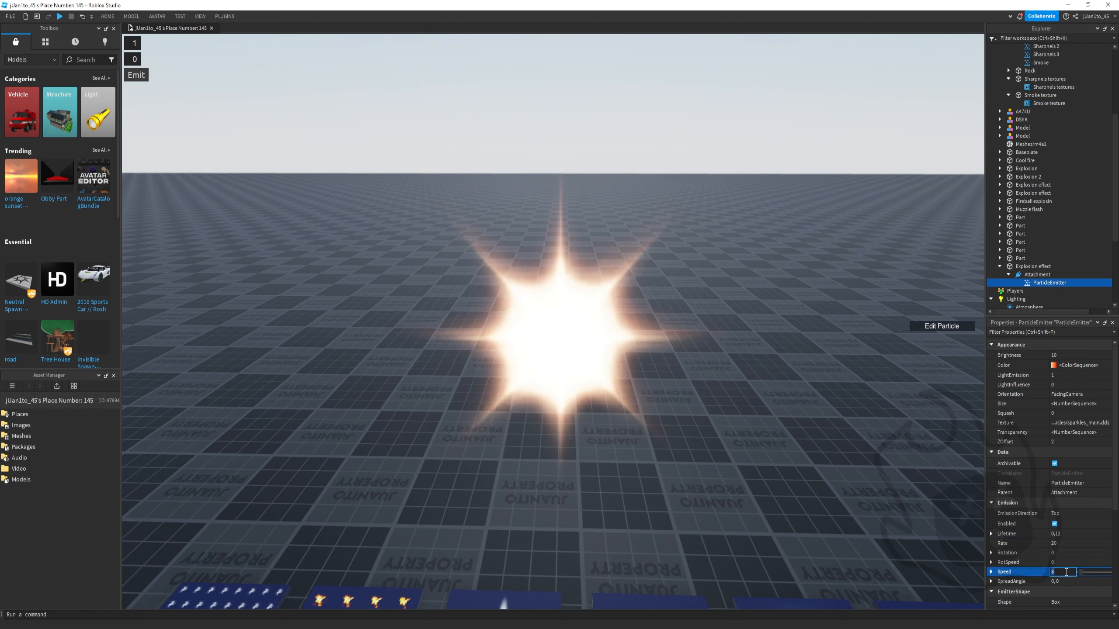
pyautogui.write('0')
pyautogui.press('Return')
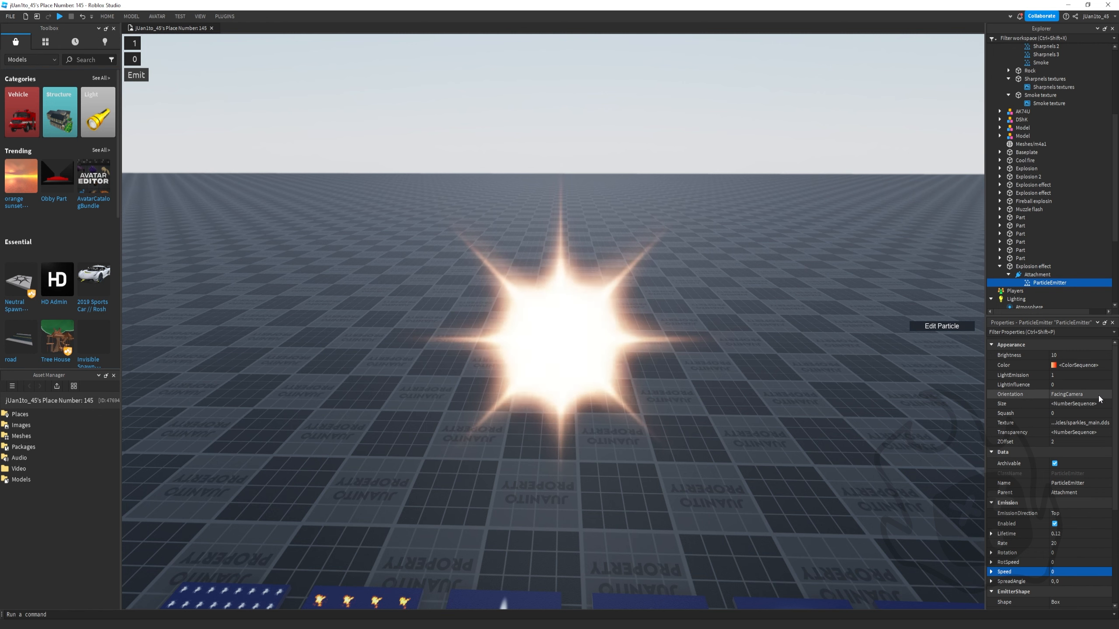
# Replace the ParticleEmitter's sparkle texture with the copied asset ID of the soft round glow
pyautogui.click(1088, 425)
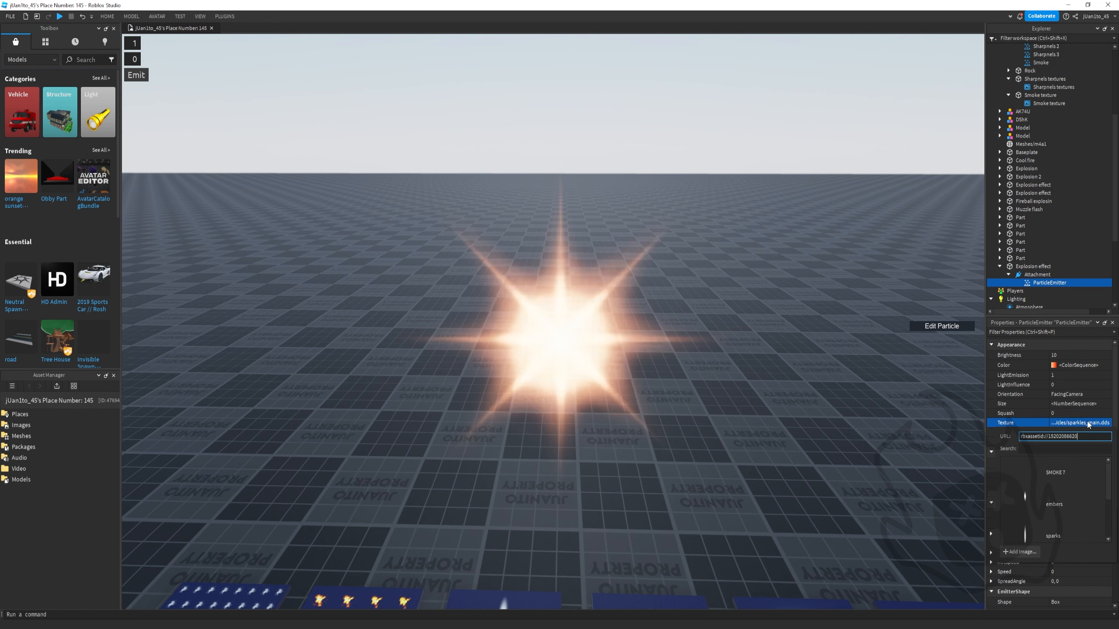
pyautogui.press('Return')
pyautogui.moveTo(836, 379); pyautogui.dragTo(835, 379, button='right')
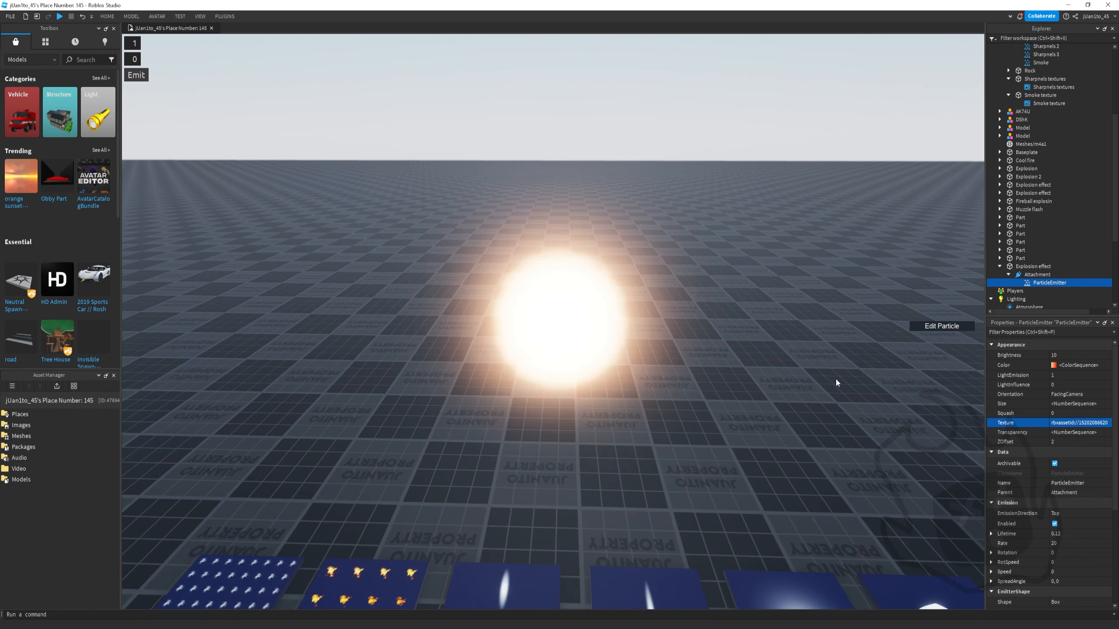
# Disable the ParticleEmitter's continuous emission
pyautogui.scroll(-3, 1055, 523)
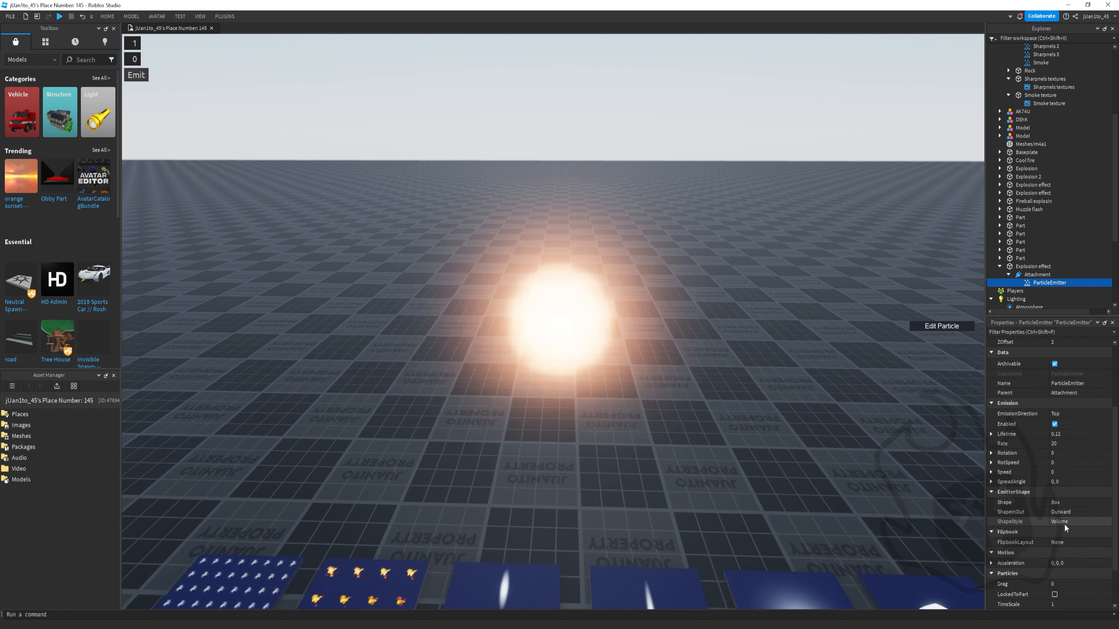
pyautogui.scroll(2, 1057, 476)
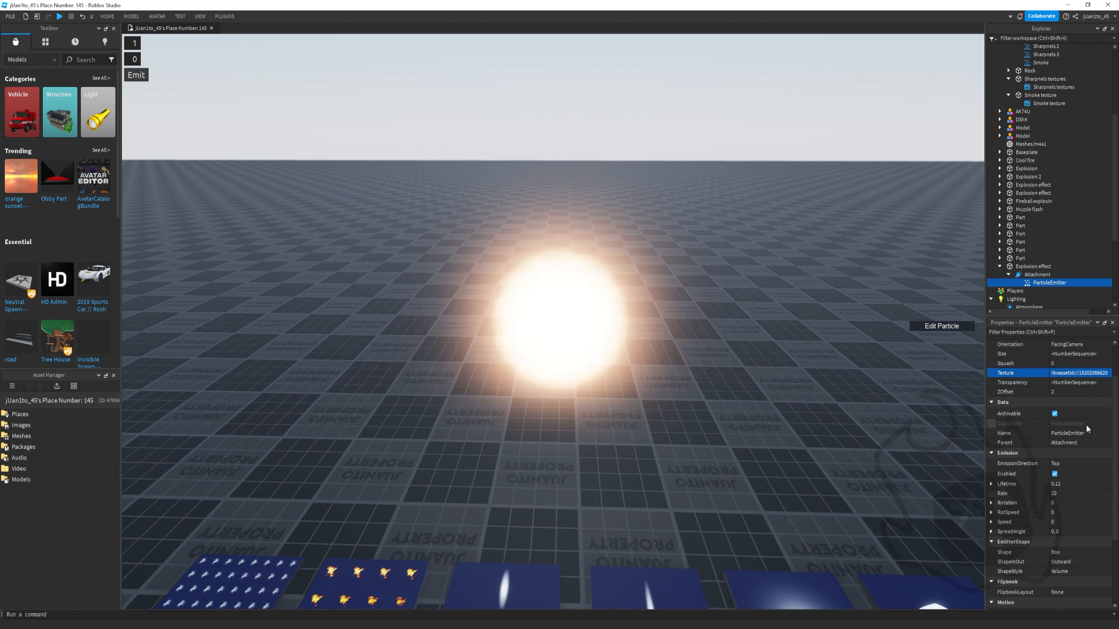
pyautogui.click(1055, 474)
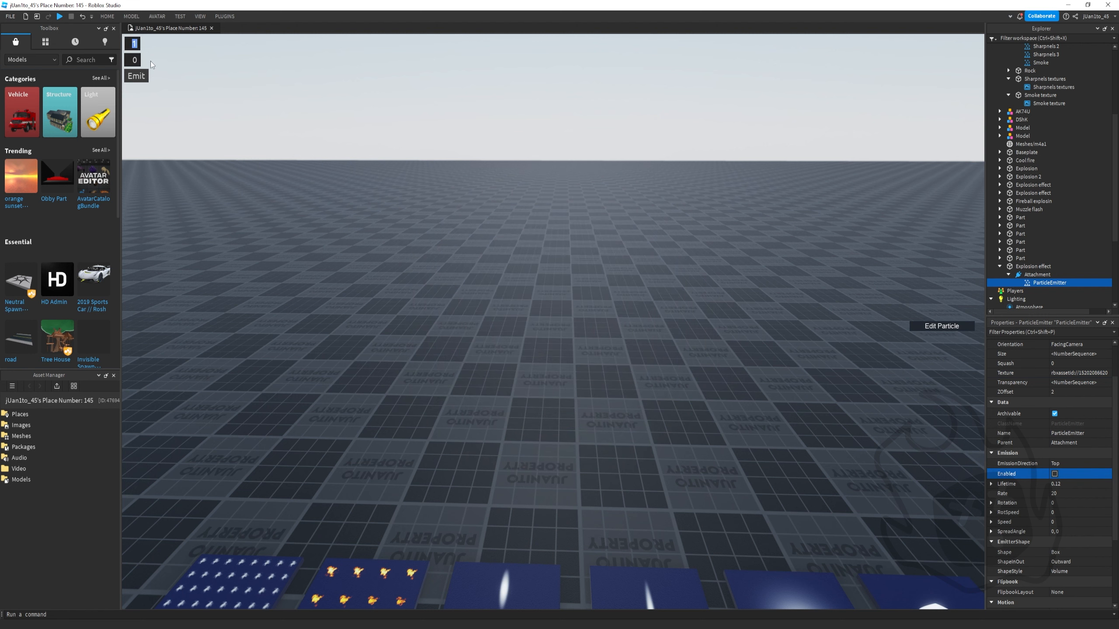
# Emit the glow particle one at a time several times to preview the flash from different angles
pyautogui.click(140, 75)
pyautogui.click(143, 78)
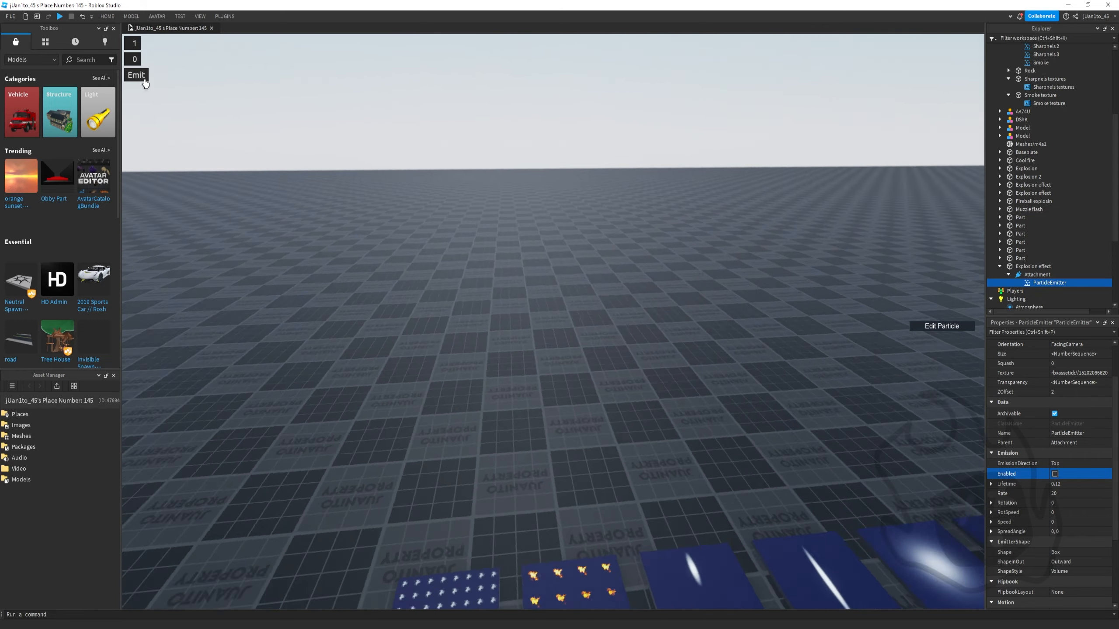
pyautogui.click(144, 79)
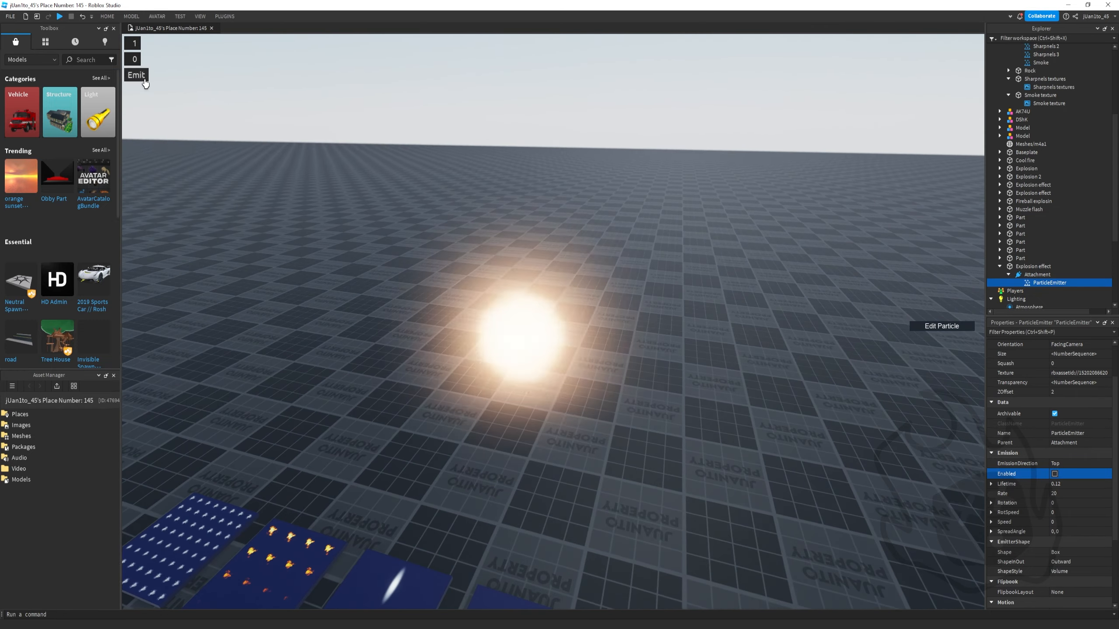
pyautogui.click(144, 78)
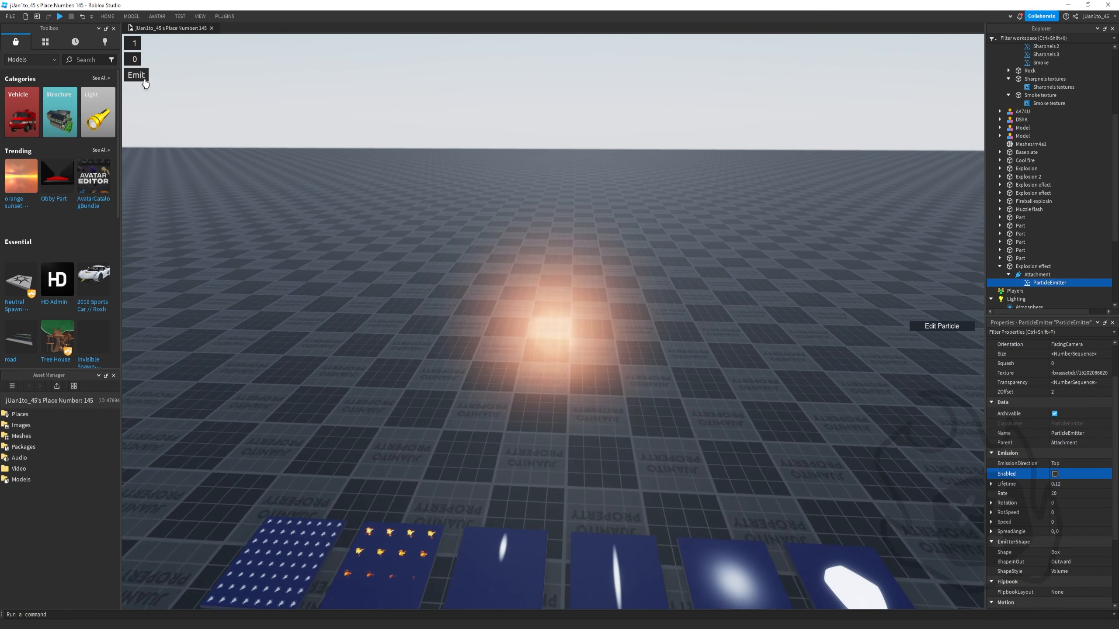
pyautogui.click(144, 79)
pyautogui.click(144, 78)
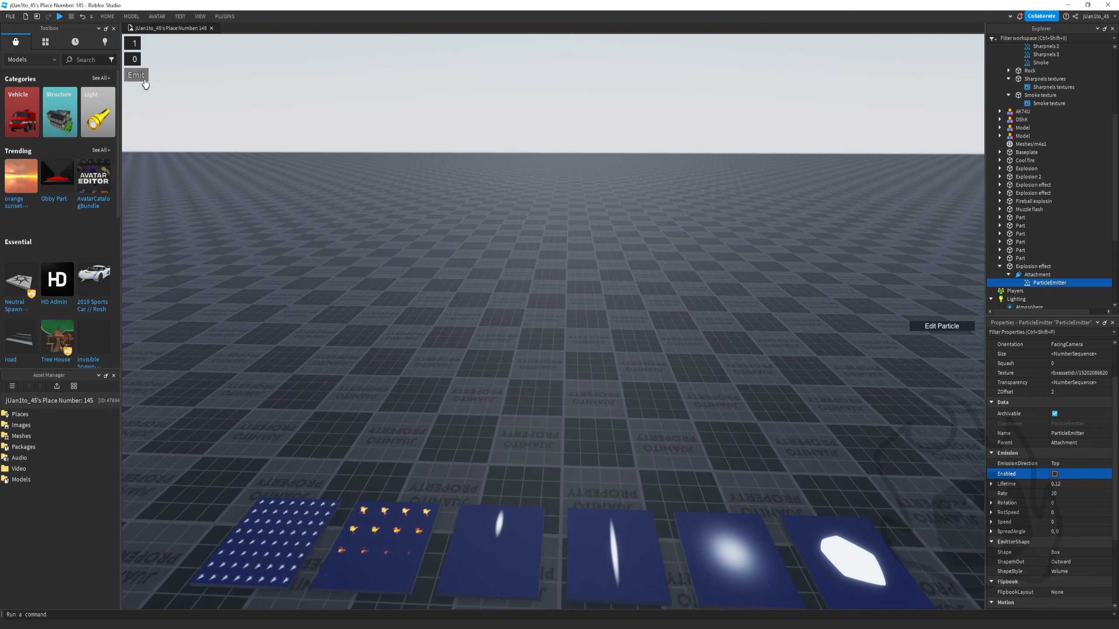
pyautogui.click(143, 79)
pyautogui.click(143, 79)
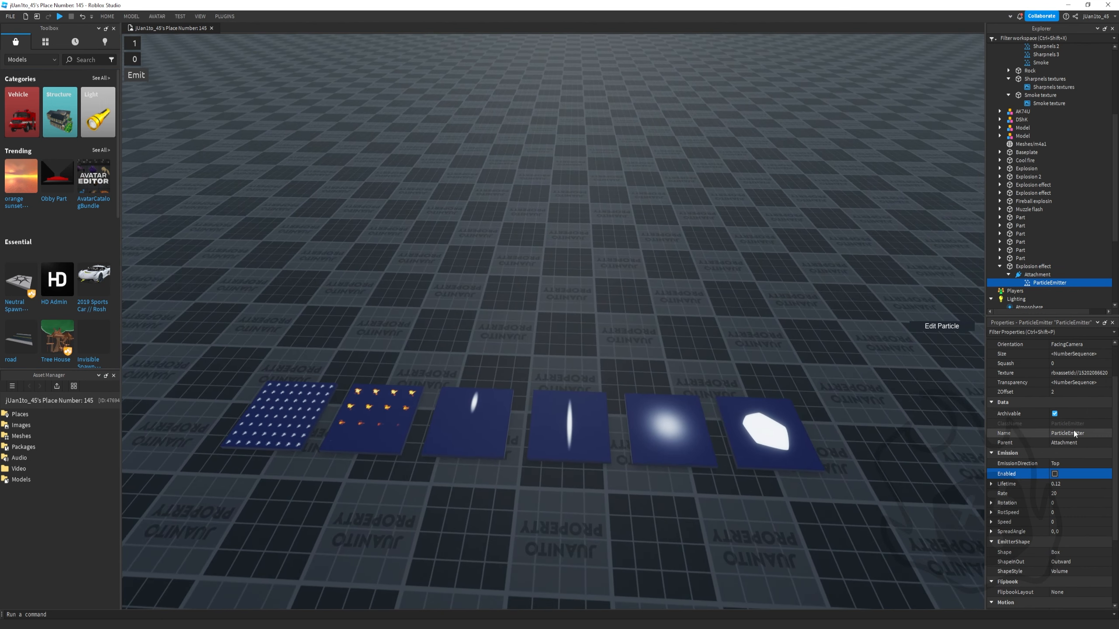
# Rename the glow ParticleEmitter to Lens and clear the selection
pyautogui.click(1071, 434)
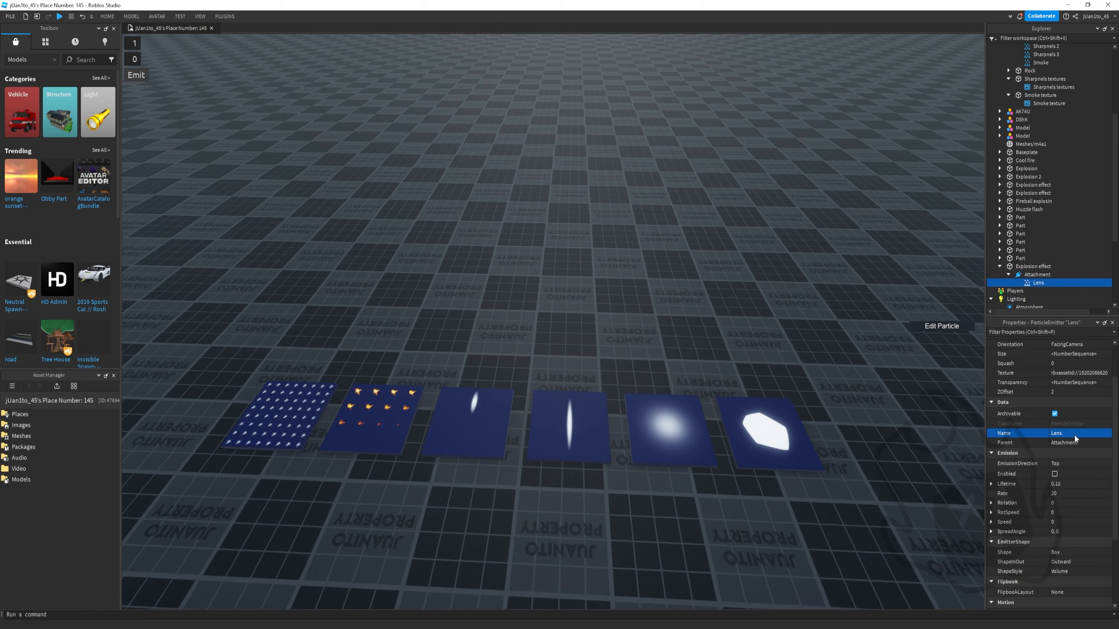
pyautogui.click(591, 336)
# Select the Sharpnels textures decal on the plate with the long thin streak and copy its texture asset ID
pyautogui.scroll(5, 589, 334)
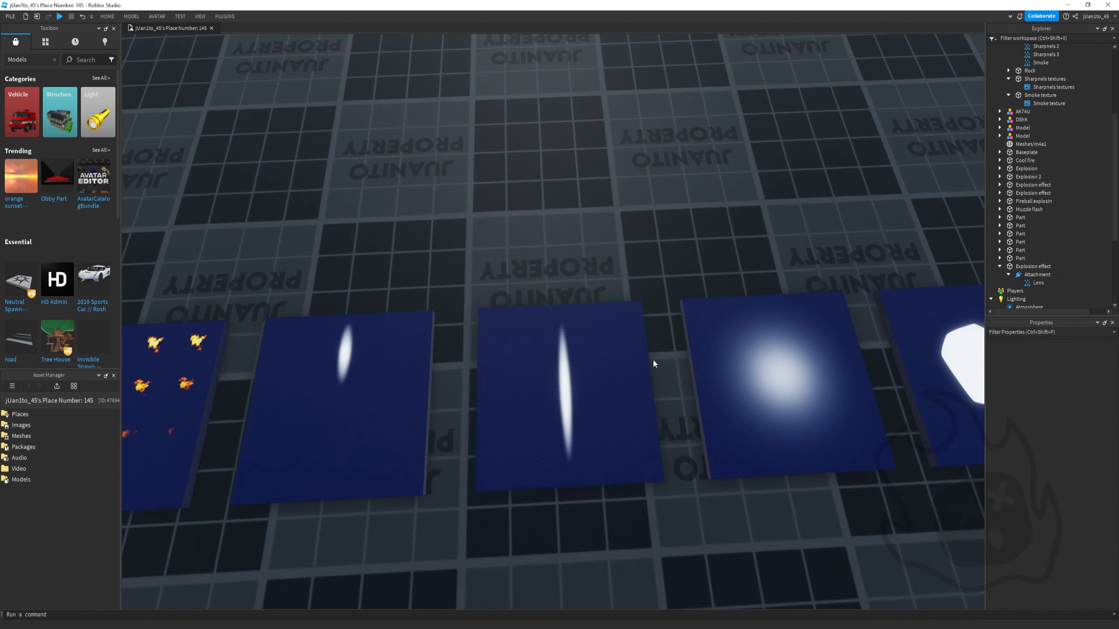
pyautogui.click(619, 424)
pyautogui.click(629, 299)
pyautogui.click(611, 343)
pyautogui.click(1053, 87)
pyautogui.click(1083, 367)
pyautogui.hotkey('ctrl', 'c')
# Add a second ParticleEmitter to the Attachment inside the Explosion effect part
pyautogui.moveTo(685, 291); pyautogui.dragTo(577, 222, button='right')
pyautogui.scroll(-5, 577, 222)
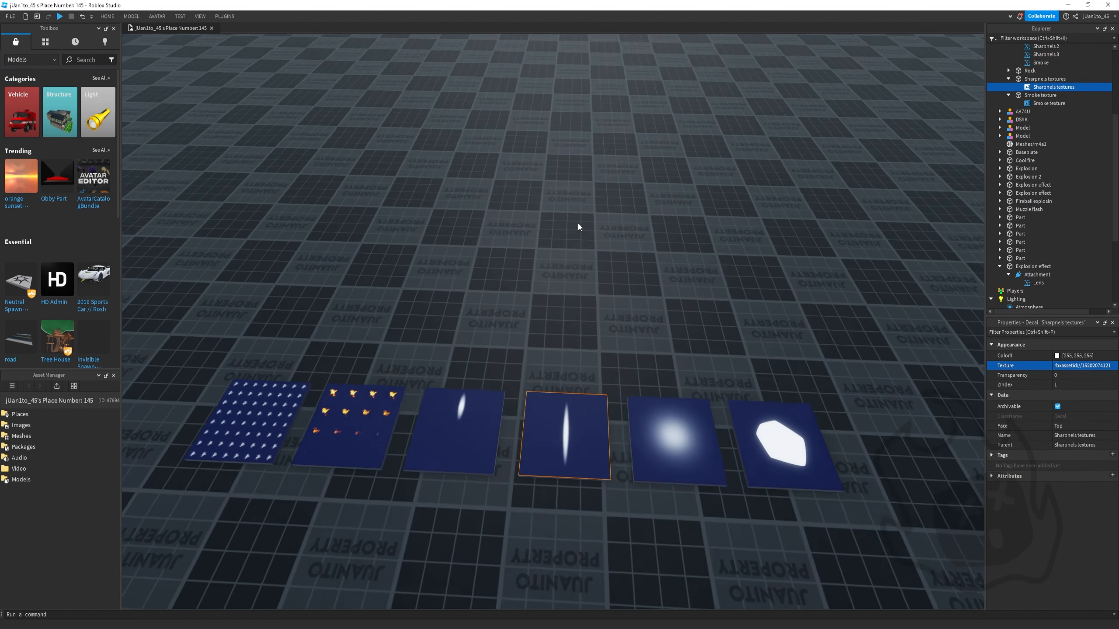
pyautogui.moveTo(624, 172); pyautogui.dragTo(421, 304)
pyautogui.press('a')
pyautogui.click(1056, 274)
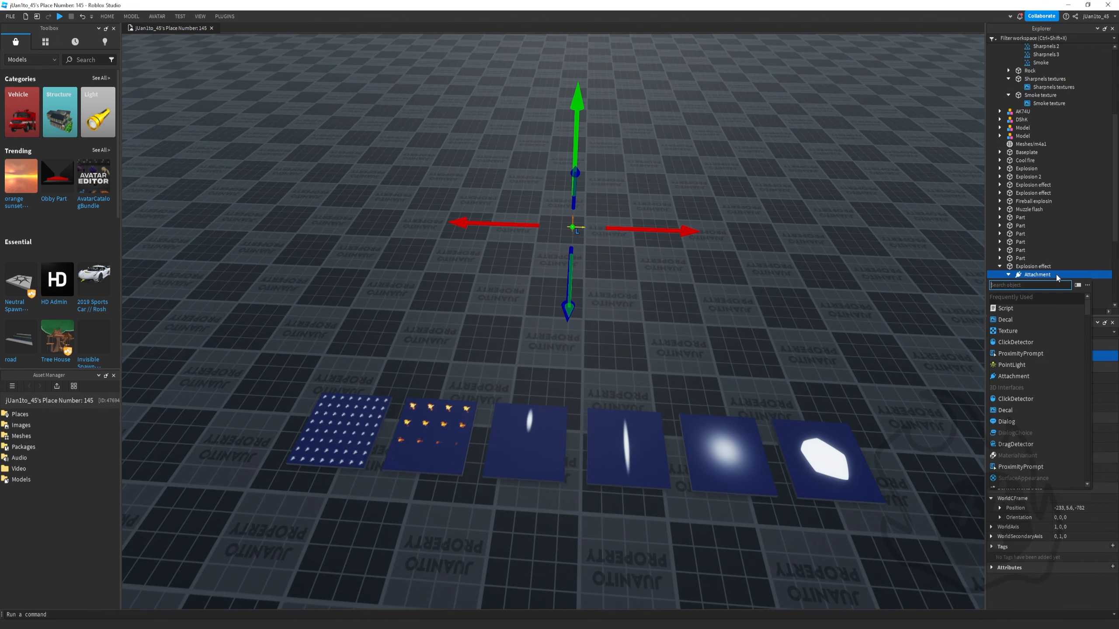
pyautogui.write('par')
pyautogui.click(1017, 308)
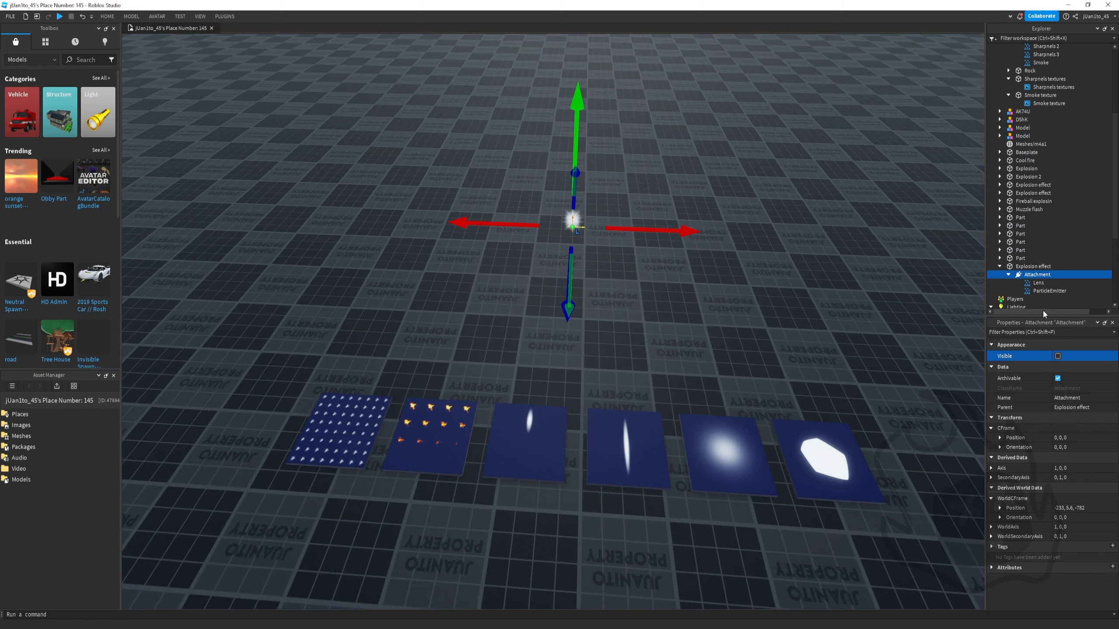
# Assign the copied streak texture asset ID to the new ParticleEmitter's Texture
pyautogui.click(1082, 413)
pyautogui.hotkey('ctrl', 'v')
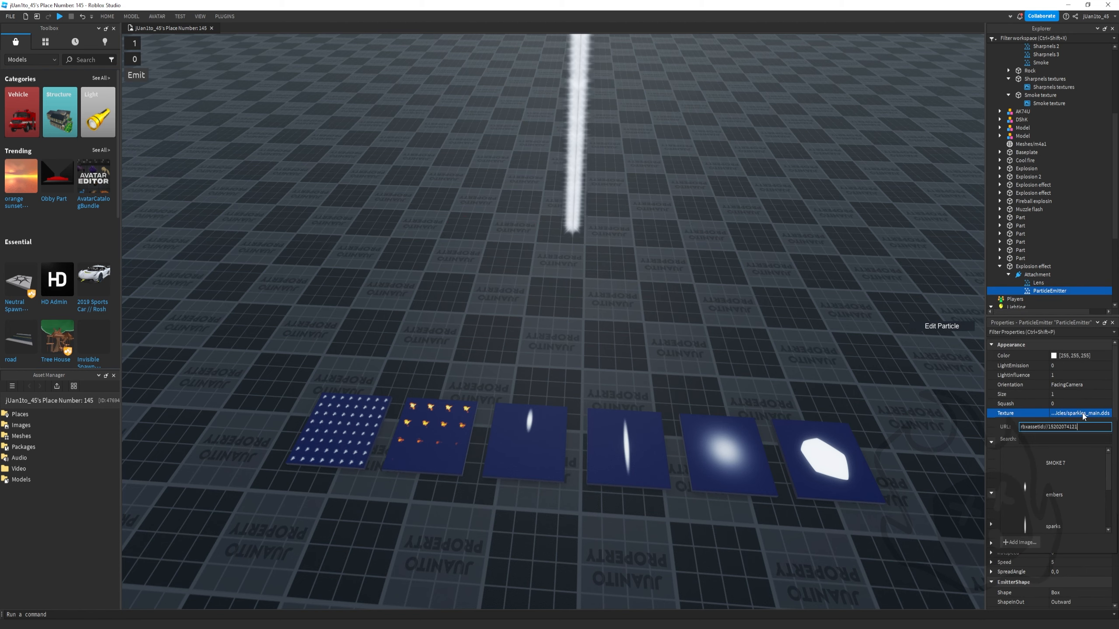
pyautogui.press('Return')
pyautogui.moveTo(760, 407); pyautogui.dragTo(782, 355, button='right')
# Set the new ParticleEmitter's LightEmission to 1 and LightInfluence to 0
pyautogui.click(1063, 372)
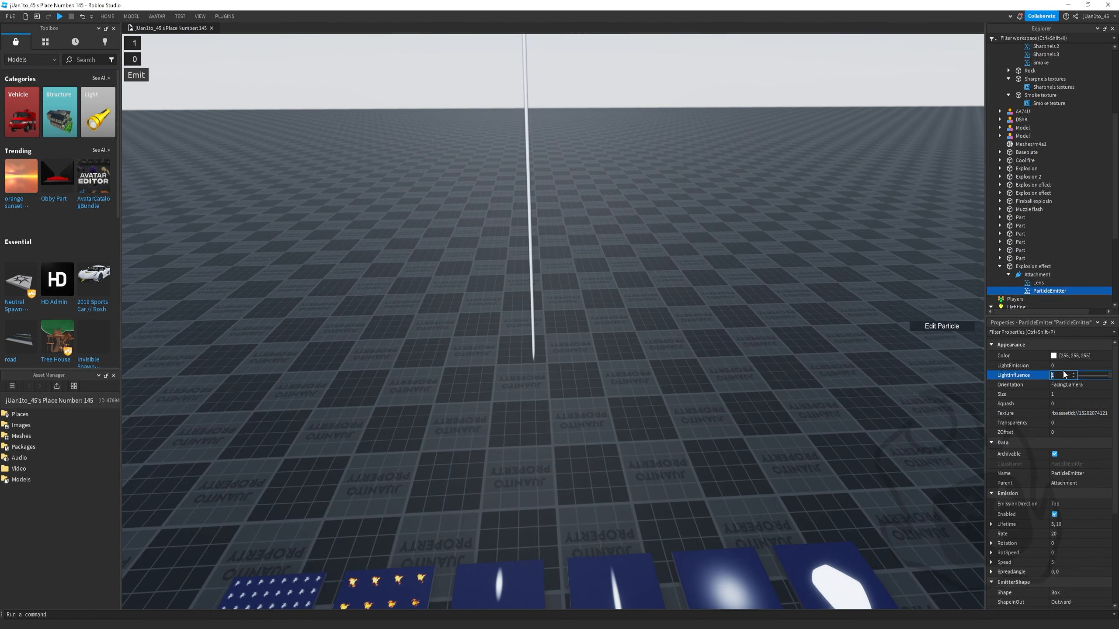
pyautogui.click(1062, 370)
pyautogui.write('1')
pyautogui.press('Return')
pyautogui.click(1056, 376)
pyautogui.write('0')
pyautogui.press('Return')
# Give the new ParticleEmitter a color gradient from pale orange at the start to orange-red #ff3300 at the end
pyautogui.moveTo(902, 363); pyautogui.dragTo(908, 374, button='right')
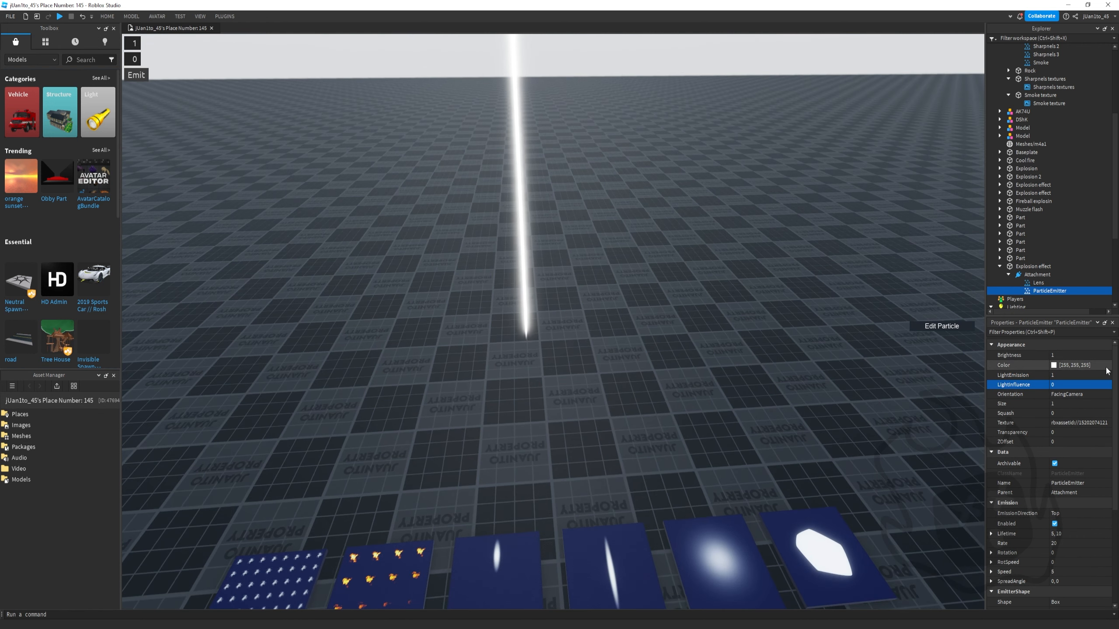
pyautogui.click(1107, 367)
pyautogui.click(630, 365)
pyautogui.click(637, 304)
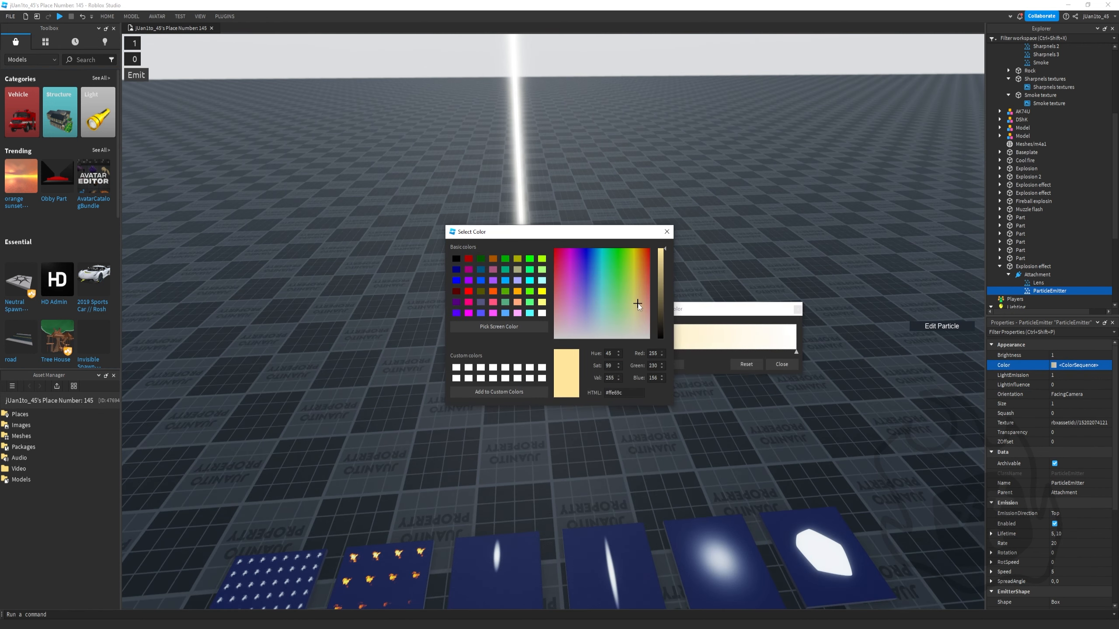
pyautogui.moveTo(638, 302); pyautogui.dragTo(640, 301)
pyautogui.click(666, 232)
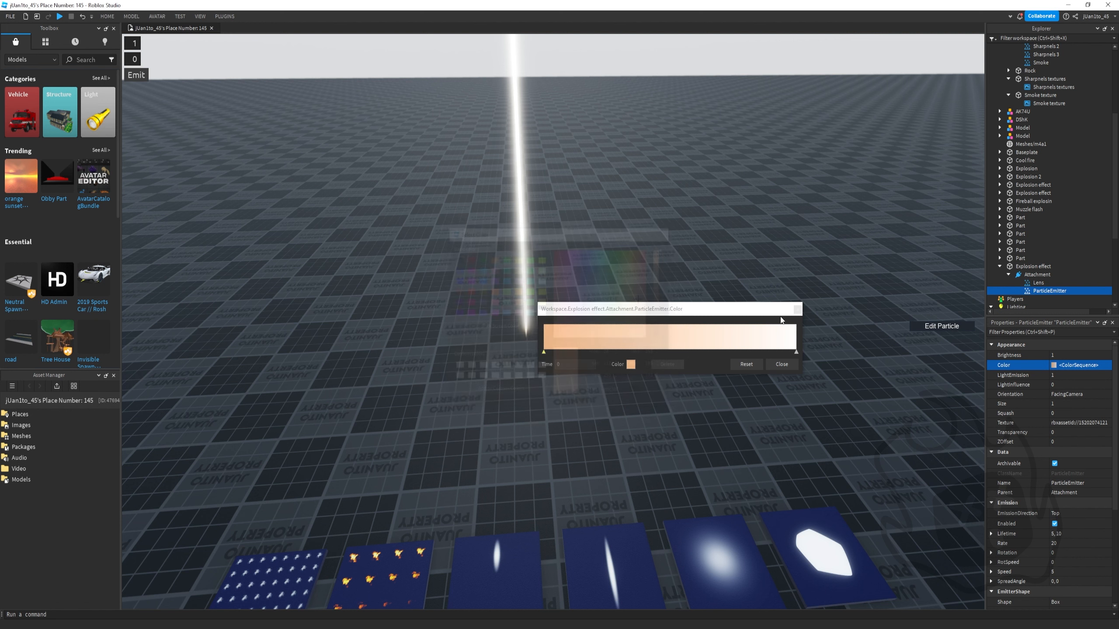
pyautogui.click(796, 352)
pyautogui.click(631, 365)
pyautogui.moveTo(639, 282); pyautogui.dragTo(647, 235)
pyautogui.click(667, 232)
pyautogui.click(631, 367)
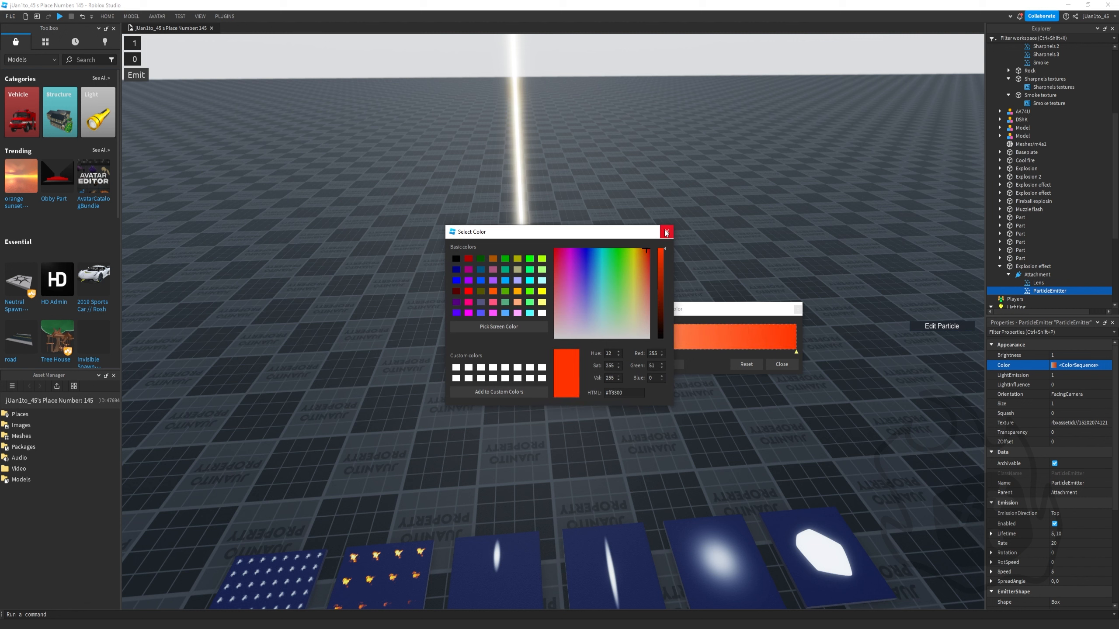
pyautogui.click(667, 232)
pyautogui.click(781, 364)
# Shape the new ParticleEmitter's Size curve from 0 through a keypoint at time 0.05 with value 1.4 and envelope 0.5, ending at 0
pyautogui.click(1087, 404)
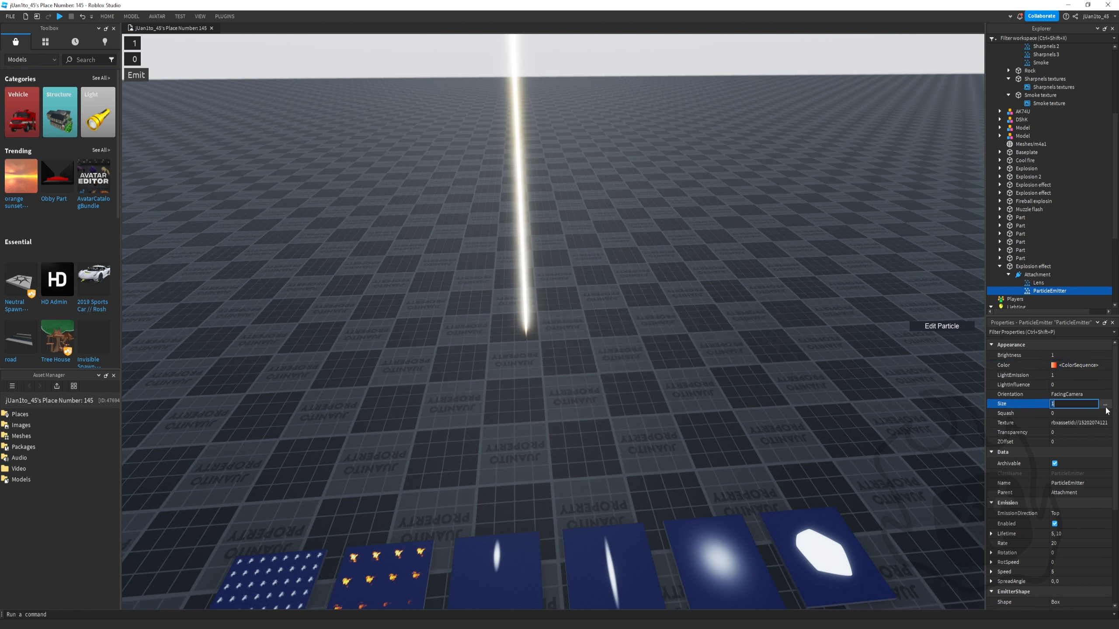
pyautogui.click(1106, 404)
pyautogui.moveTo(389, 345); pyautogui.dragTo(386, 361)
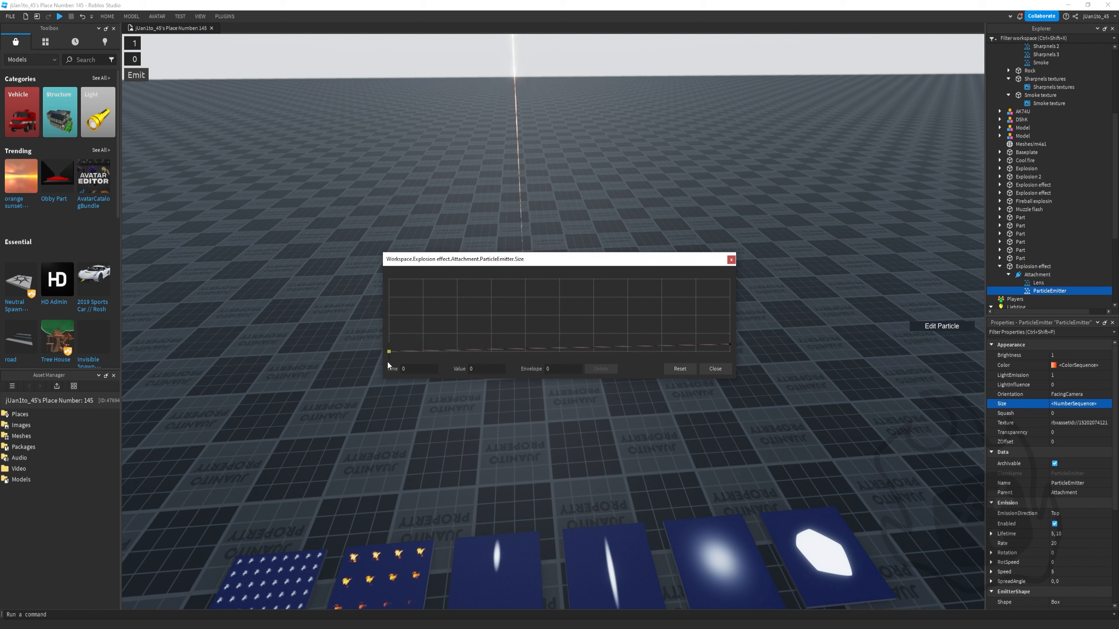
pyautogui.click(407, 346)
pyautogui.doubleClick(429, 370)
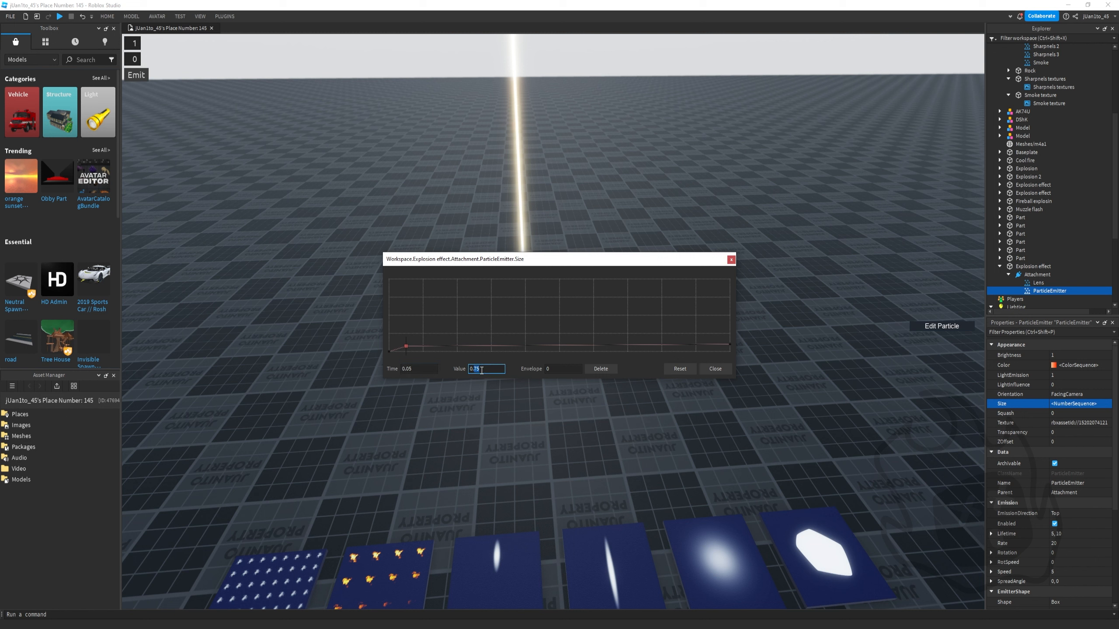
pyautogui.write('1')
pyautogui.write('.4')
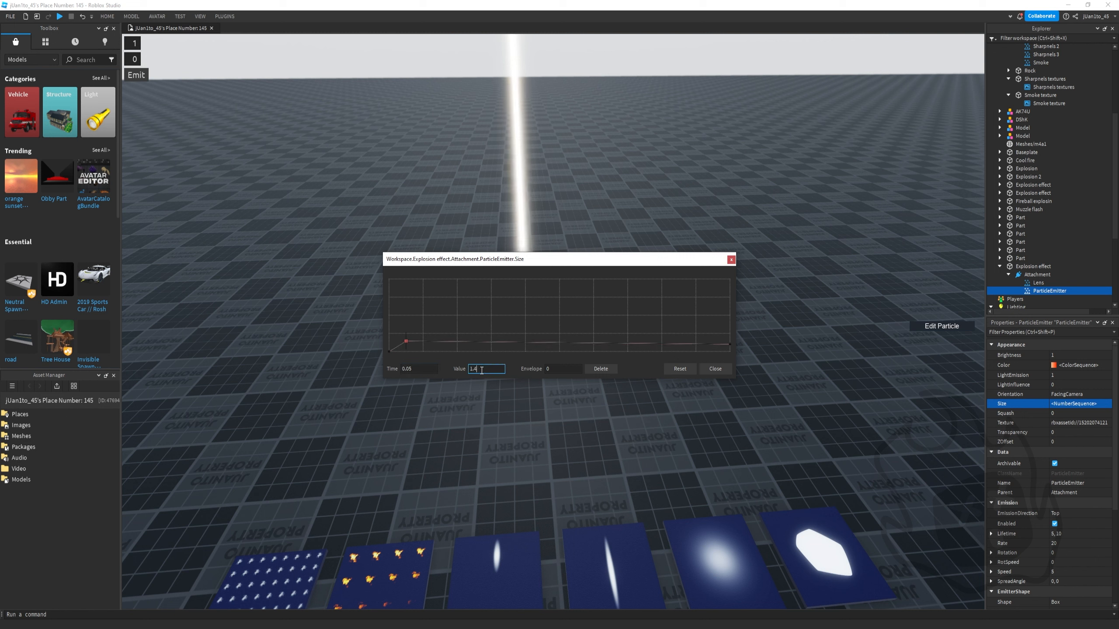
pyautogui.click(577, 372)
pyautogui.write('0.5')
pyautogui.press('Return')
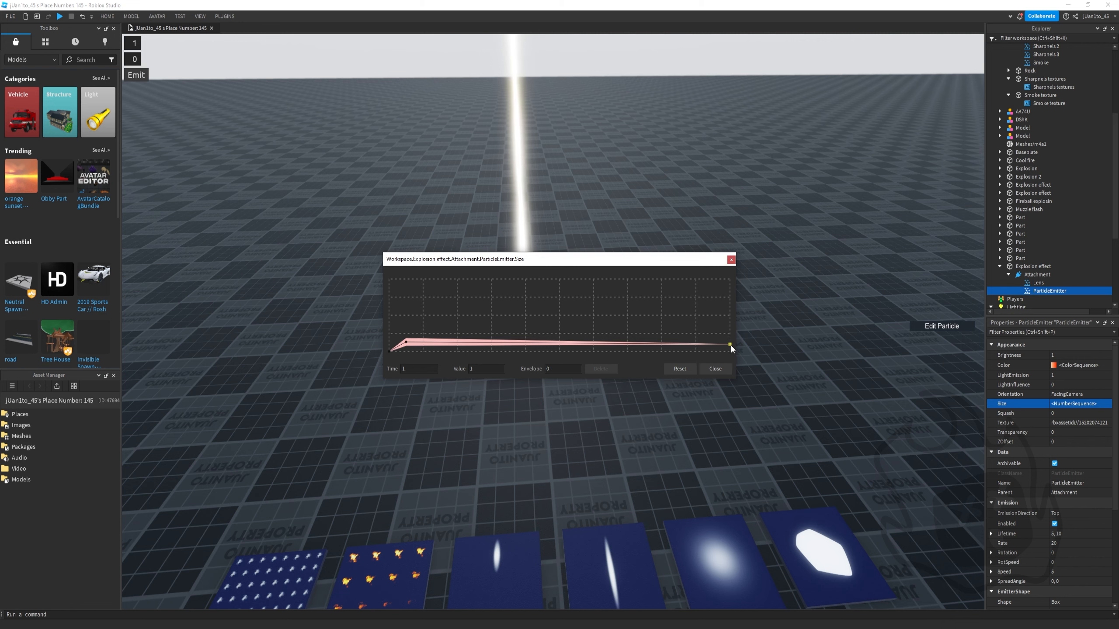
pyautogui.moveTo(731, 346); pyautogui.dragTo(735, 395)
pyautogui.click(724, 371)
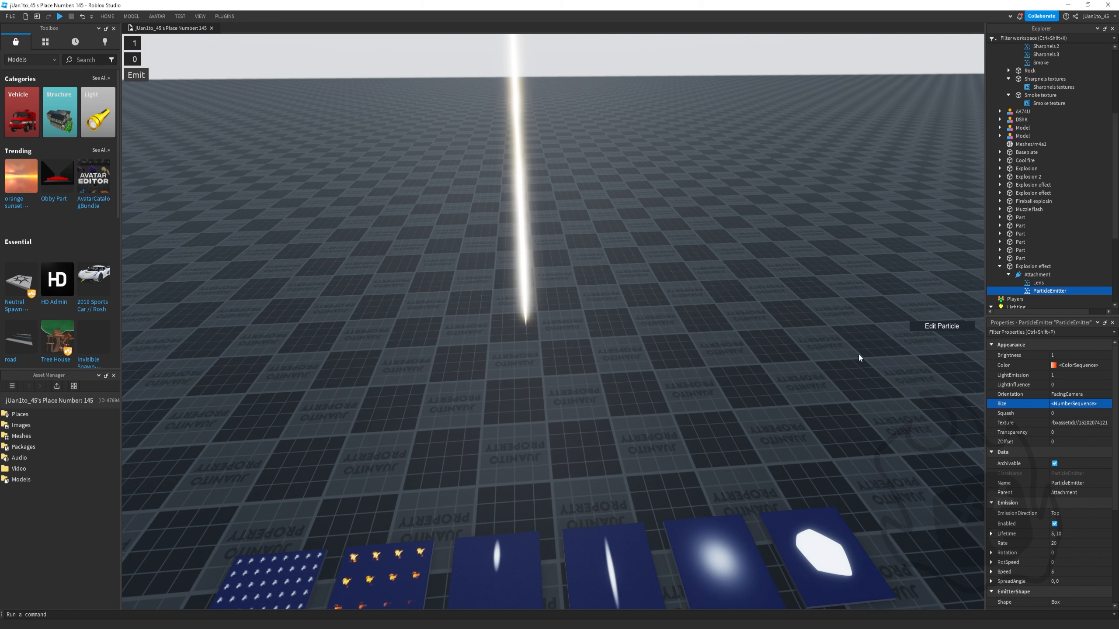
# Set the new ParticleEmitter's Orientation to VelocityParallel and its Brightness to 10
pyautogui.moveTo(774, 287); pyautogui.dragTo(773, 287, button='right')
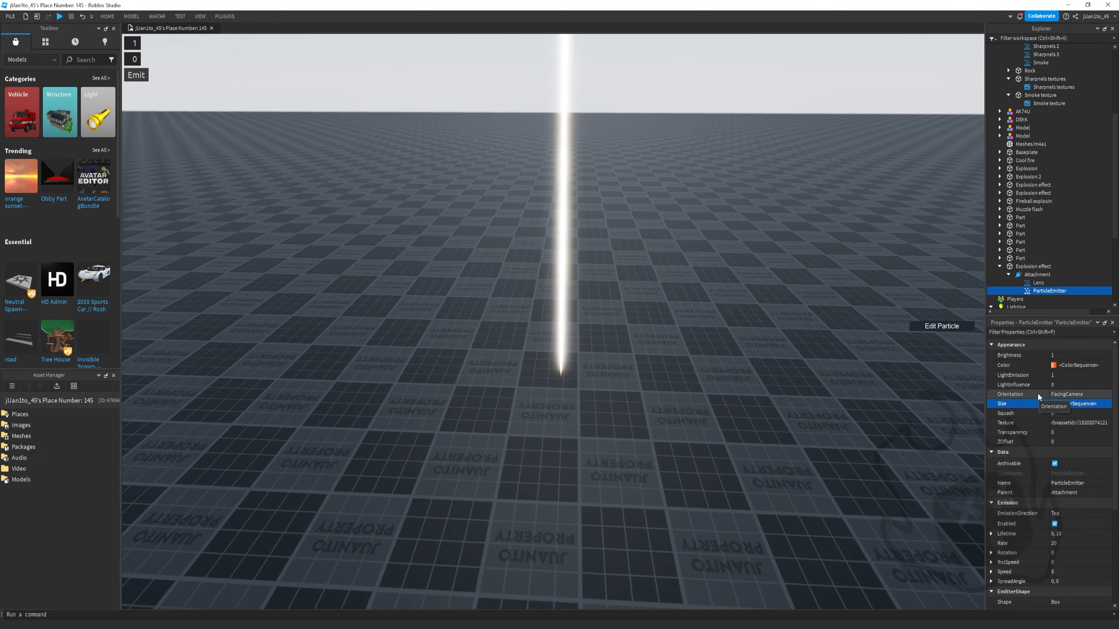
pyautogui.click(1065, 396)
pyautogui.scroll(-2, 1065, 396)
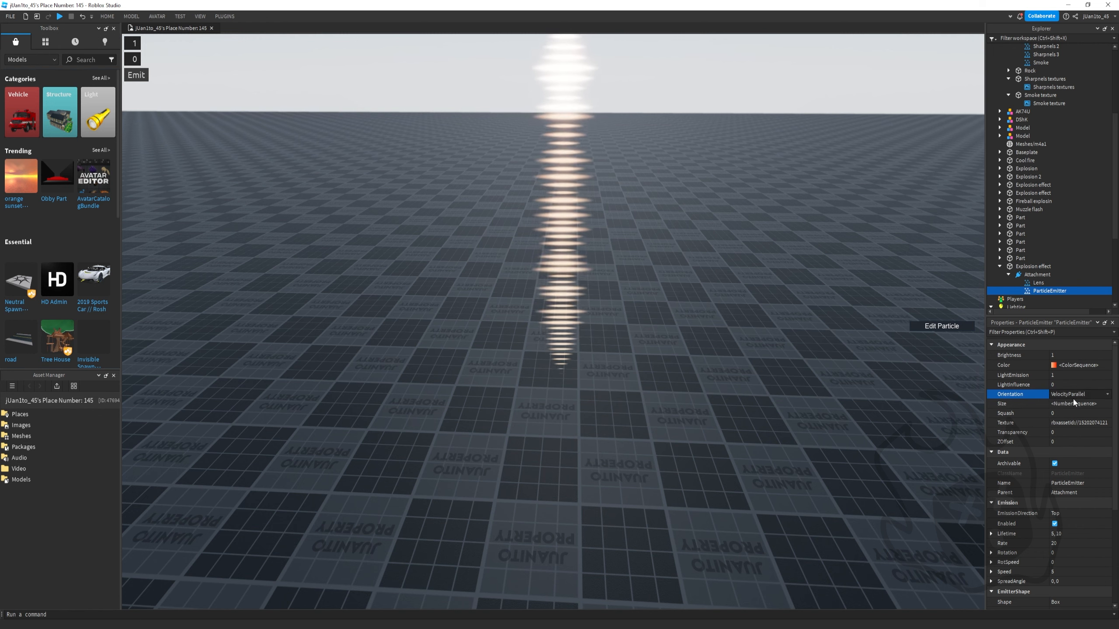
pyautogui.click(1067, 354)
pyautogui.write('10')
pyautogui.press('Return')
pyautogui.moveTo(864, 308); pyautogui.dragTo(864, 309, button='right')
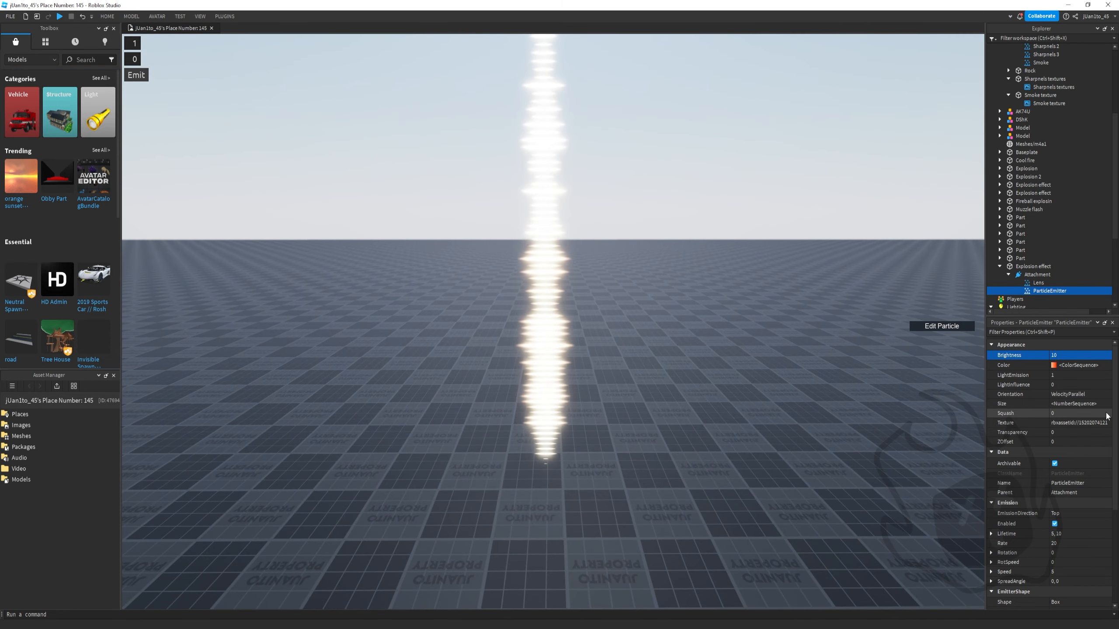
# Shape the emitter's Squash curve from a positive start with an envelope to about -1.43 at the end with an envelope of about 1.2
pyautogui.click(1067, 413)
pyautogui.click(1108, 413)
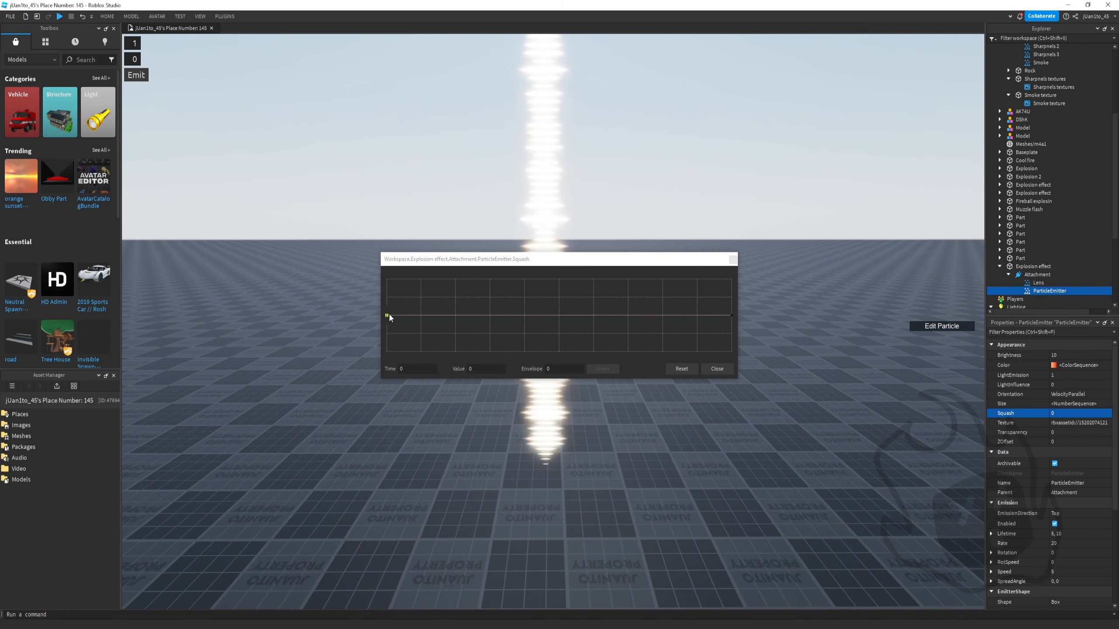
pyautogui.moveTo(390, 317); pyautogui.dragTo(388, 298)
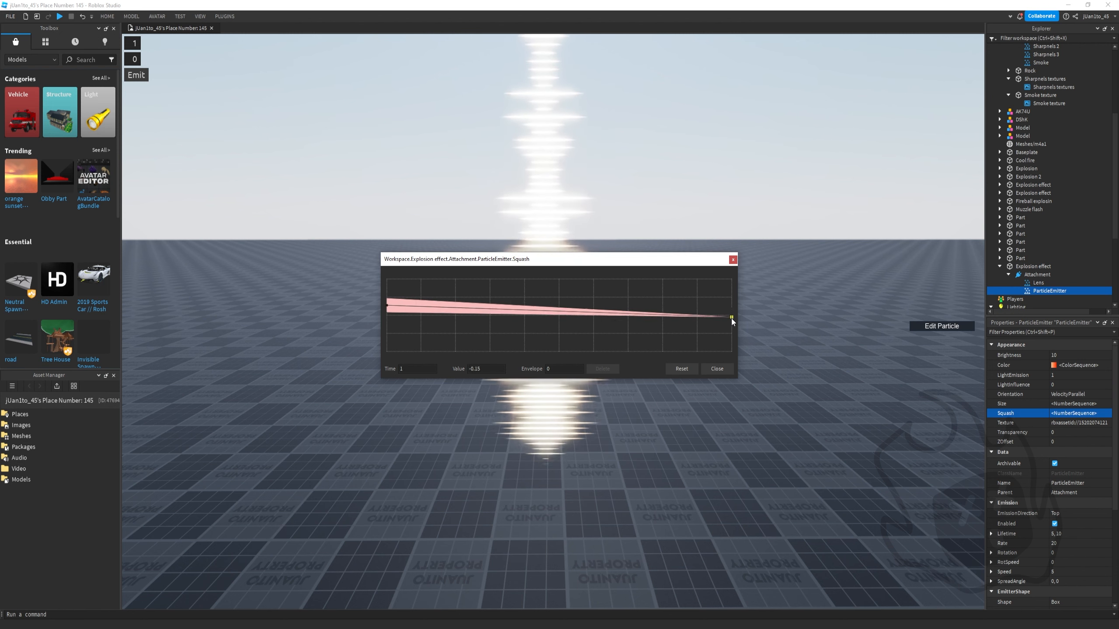
pyautogui.moveTo(732, 321)
pyautogui.mouseDown()
pyautogui.moveTo(733, 333)
pyautogui.moveTo(733, 320)
pyautogui.mouseUp()
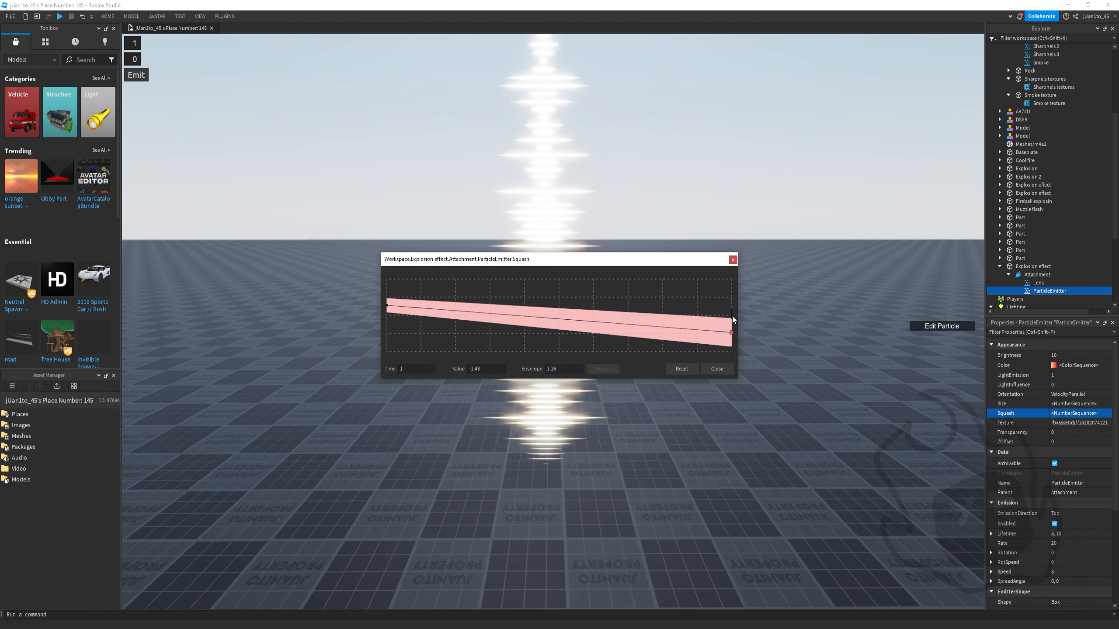
pyautogui.click(727, 373)
# Make the emitter's Transparency rise from 0 at the start to 1 at the end, and set its ZOffset to 1
pyautogui.click(1013, 432)
pyautogui.click(1106, 432)
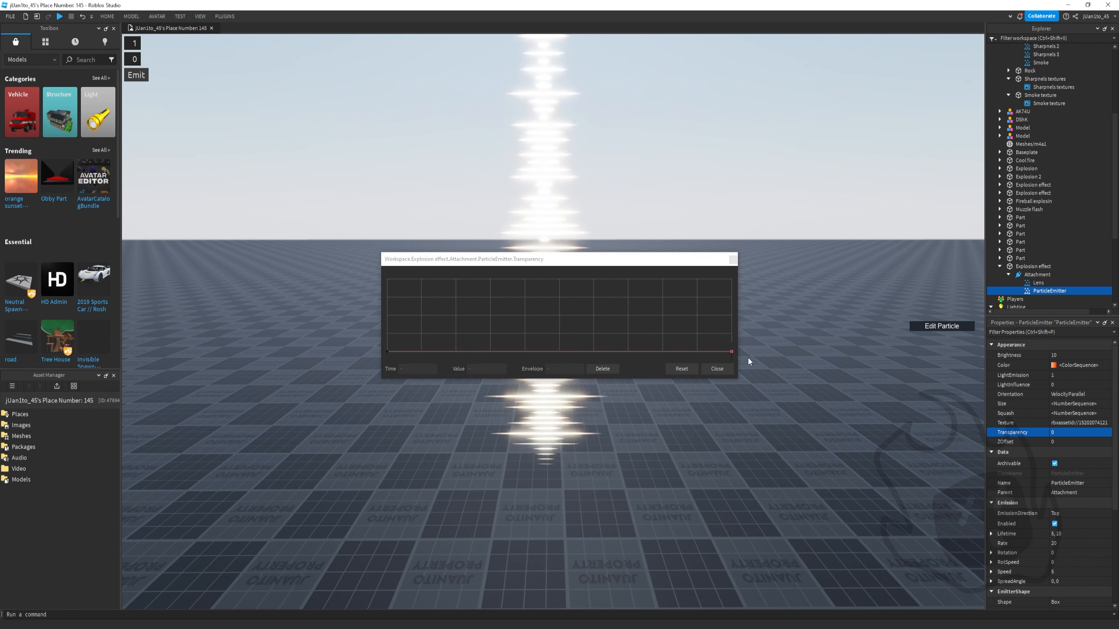
pyautogui.moveTo(732, 354); pyautogui.dragTo(732, 279)
pyautogui.click(717, 369)
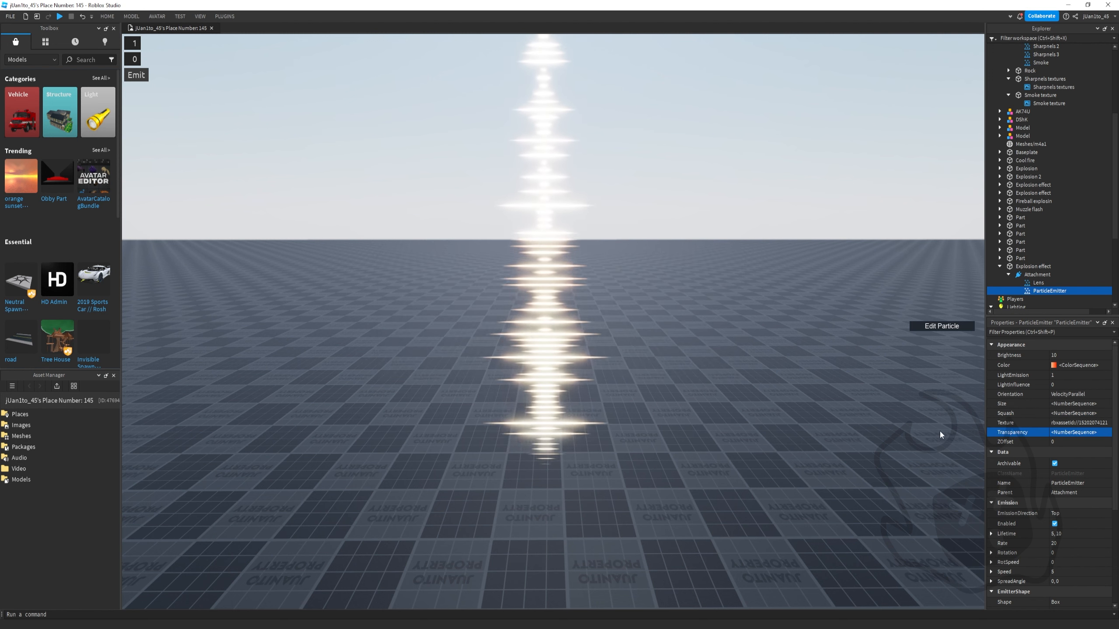
pyautogui.click(1076, 445)
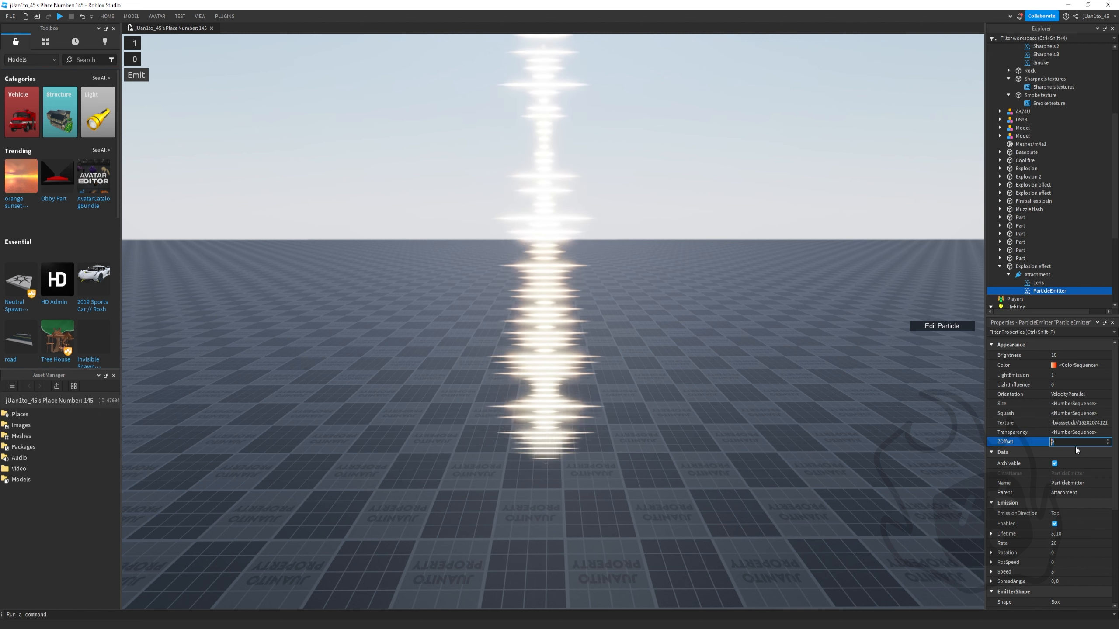
pyautogui.write('1')
pyautogui.moveTo(908, 398); pyautogui.dragTo(908, 399, button='right')
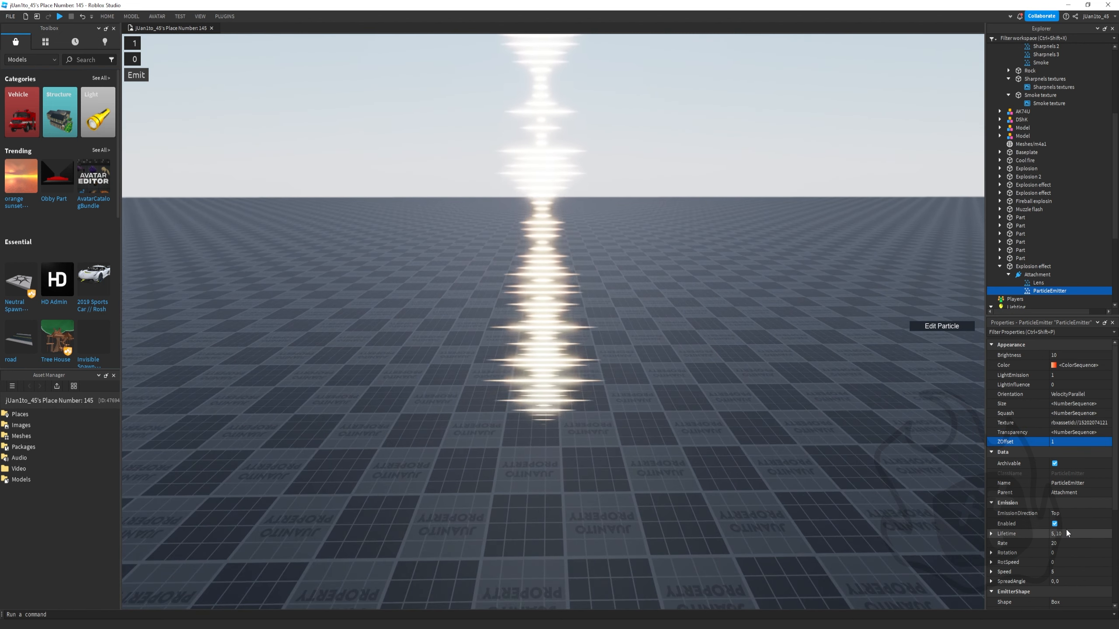
# Rename the new ParticleEmitter as Sharpnels
pyautogui.click(1072, 484)
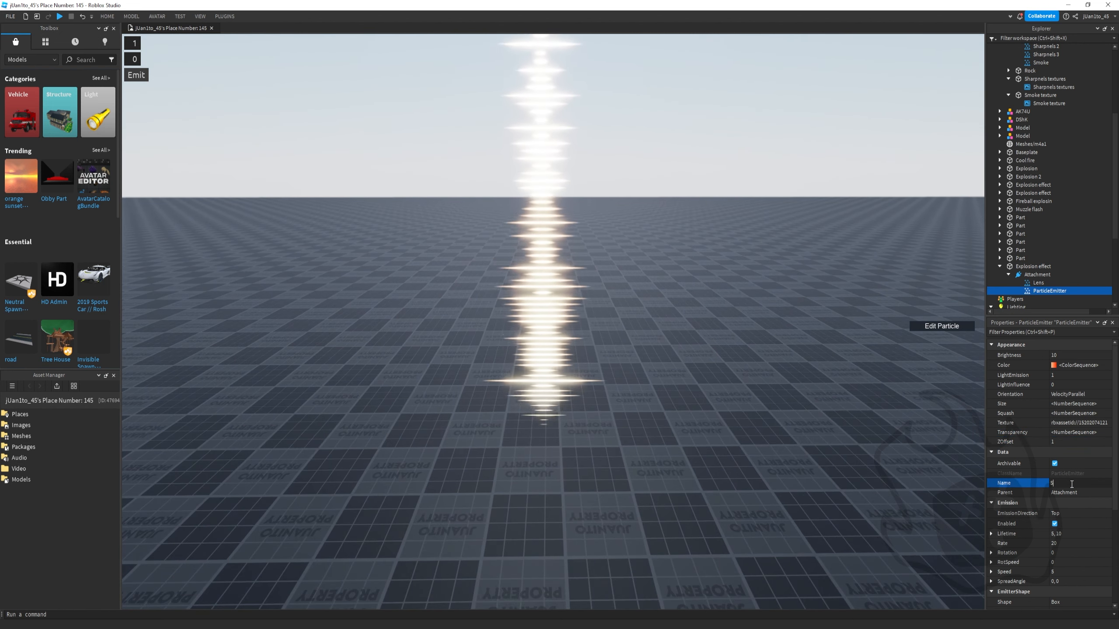
pyautogui.write('Sharpn')
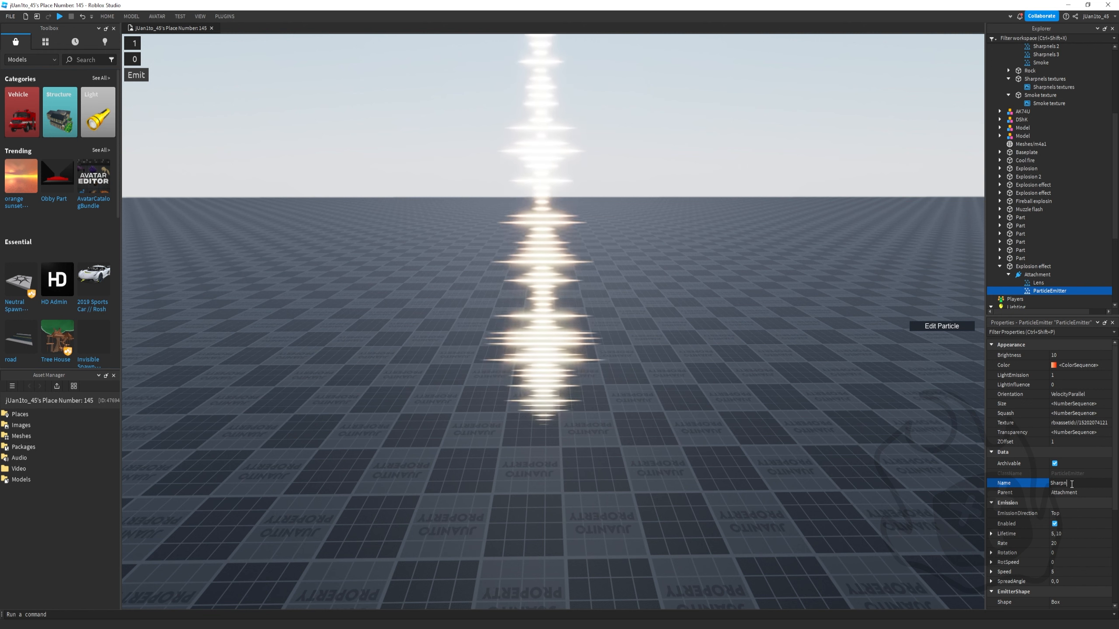
pyautogui.write('els')
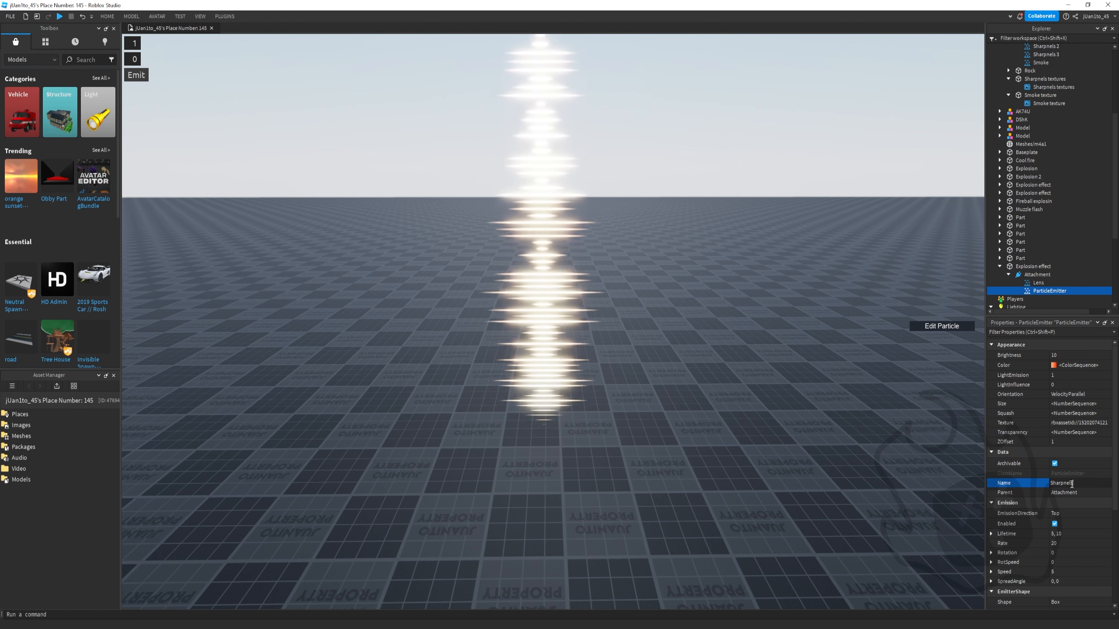
pyautogui.press('Return')
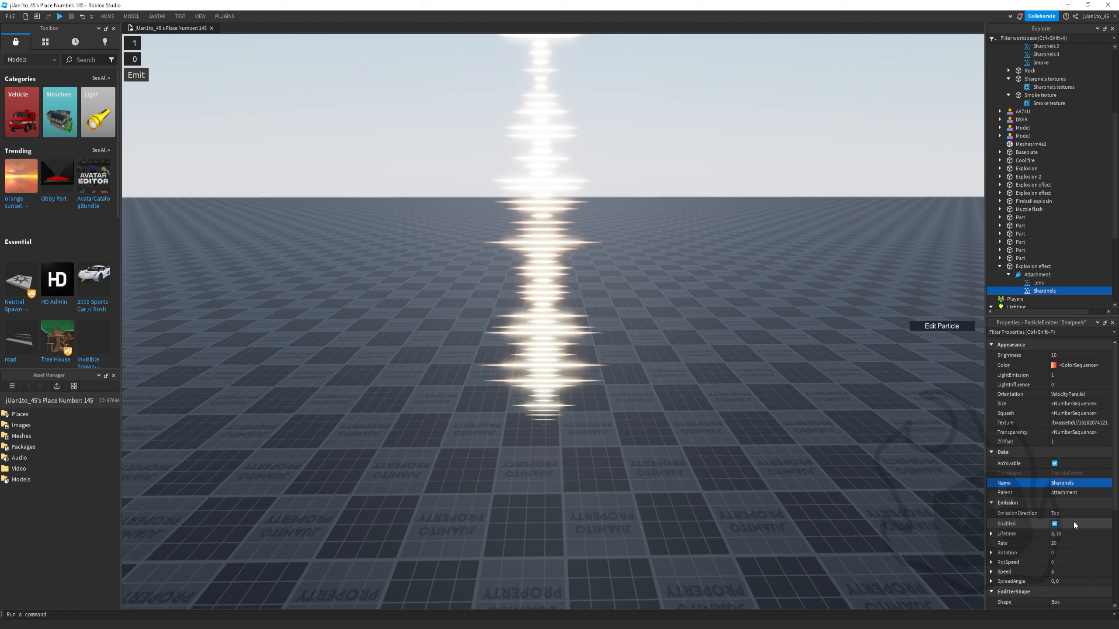
# Set the Sharpnels emitter's Lifetime to a minimum of 0.2 and a maximum of 1
pyautogui.click(1067, 533)
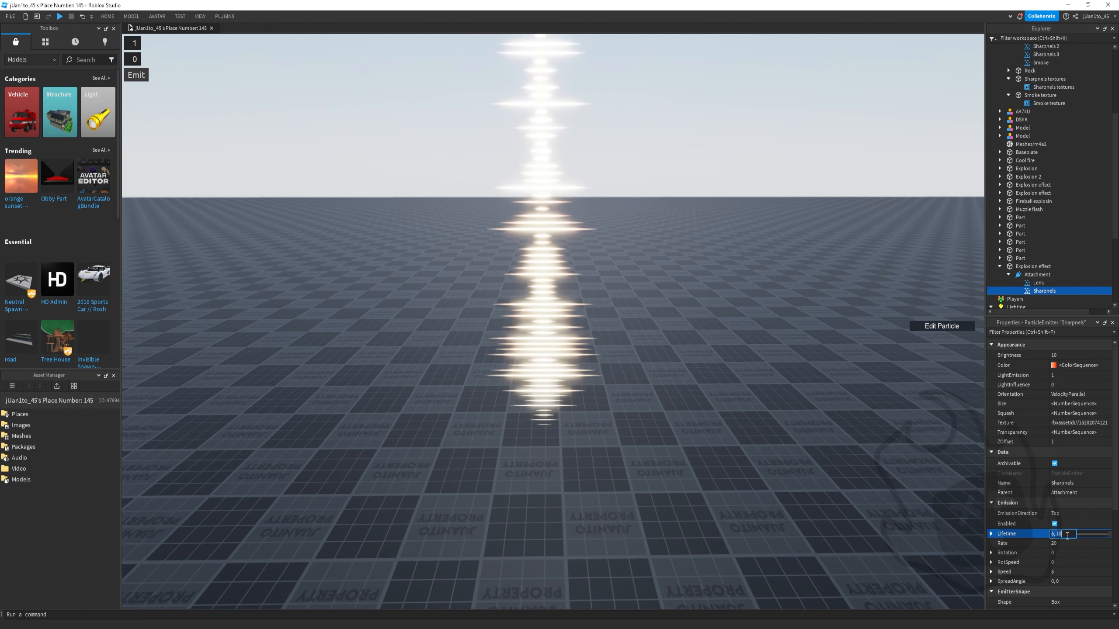
pyautogui.press('BackSpace')
pyautogui.write('2, 0')
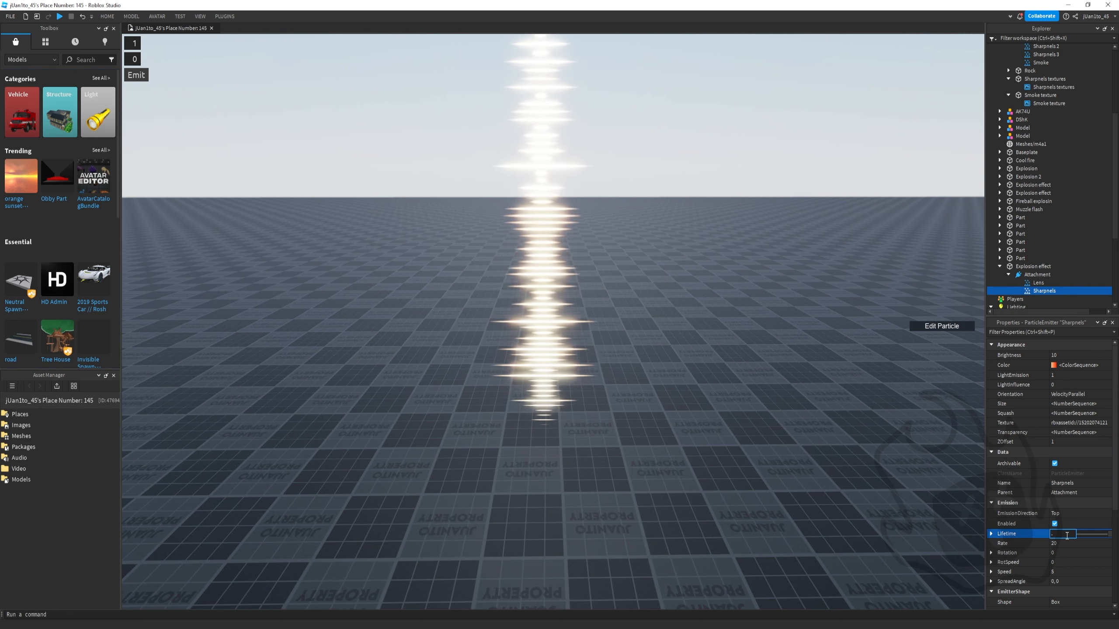
pyautogui.write('.8')
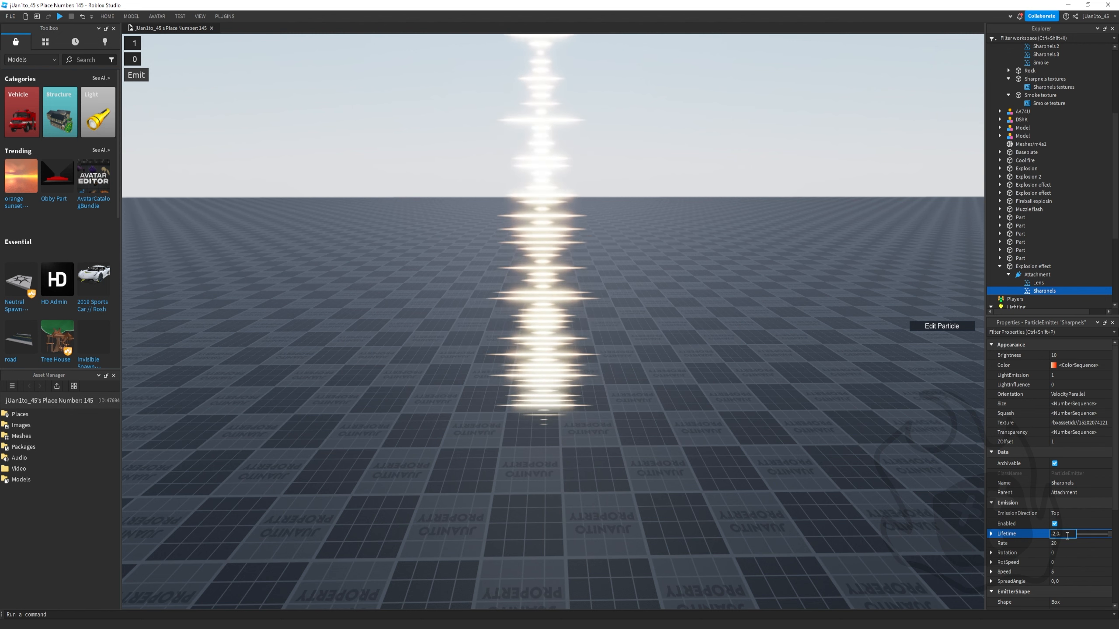
pyautogui.press('Return')
pyautogui.click(992, 534)
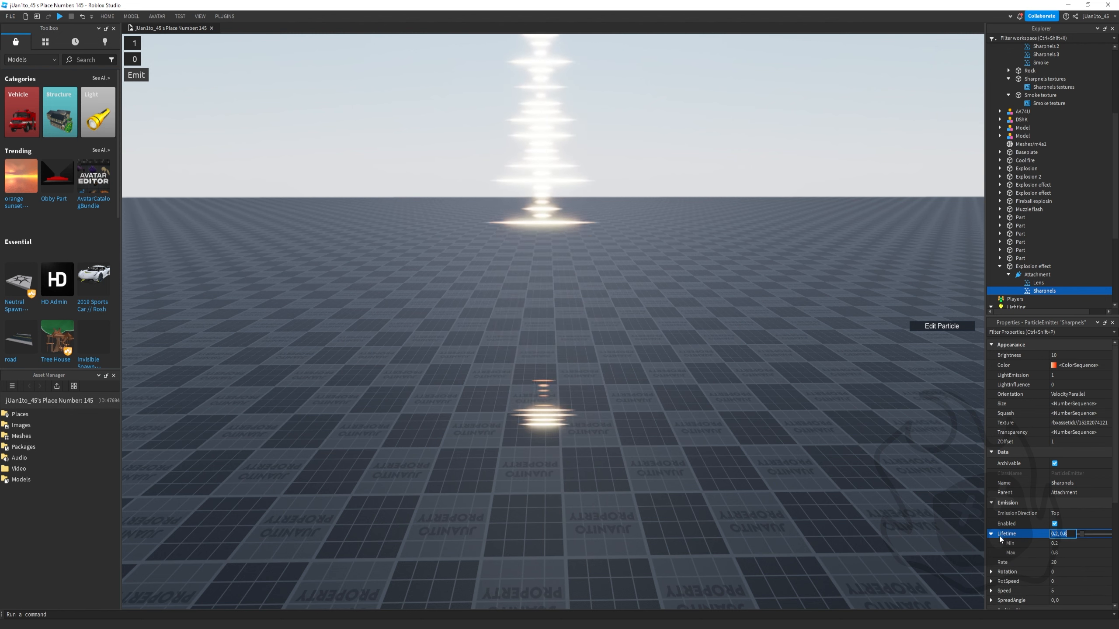
pyautogui.click(1065, 554)
pyautogui.write('1')
pyautogui.moveTo(932, 449); pyautogui.dragTo(929, 457, button='right')
# Raise the Explosion effect part about 2.3 studs above its place on the baseplate
pyautogui.click(939, 330)
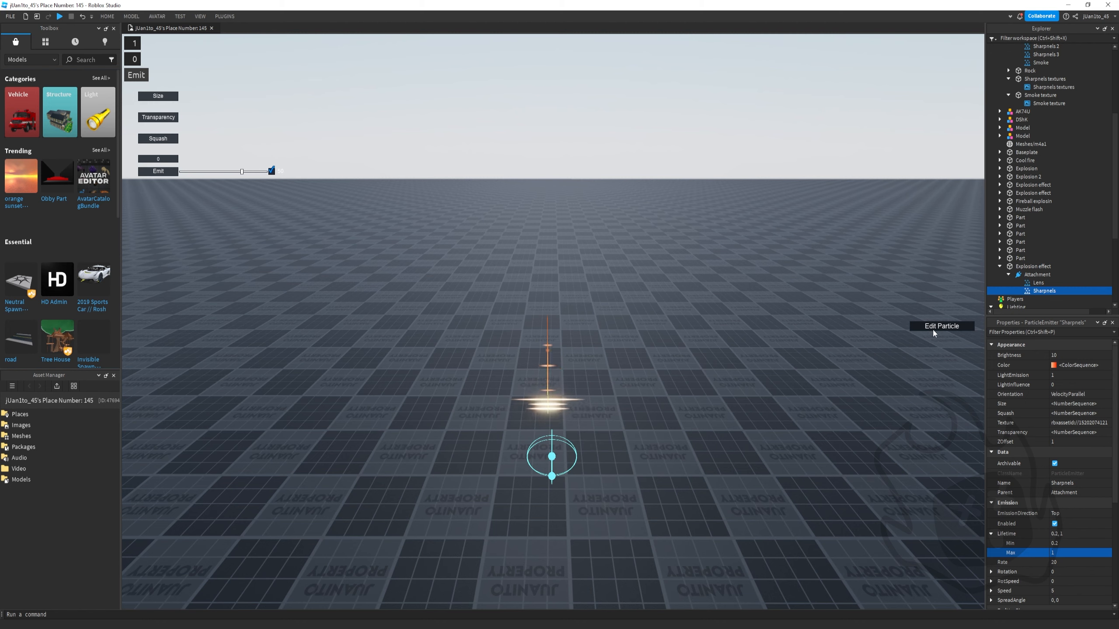
pyautogui.click(934, 330)
pyautogui.press('q')
pyautogui.click(548, 388)
pyautogui.moveTo(546, 318); pyautogui.dragTo(540, 274)
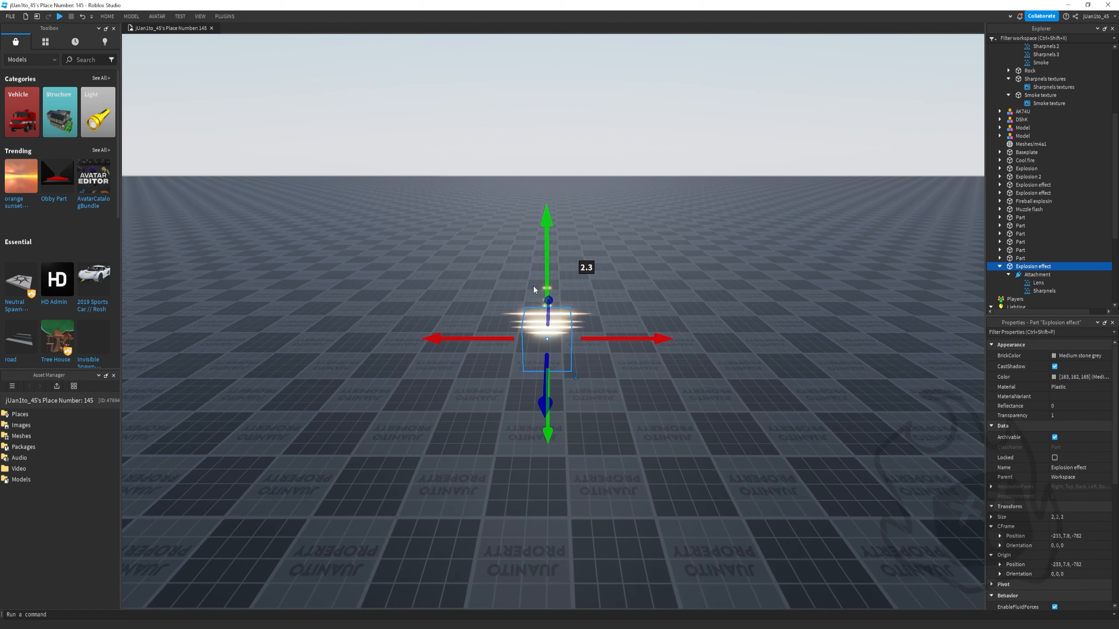
pyautogui.click(615, 306)
pyautogui.click(559, 367)
pyautogui.press('q')
pyautogui.moveTo(559, 374); pyautogui.dragTo(559, 369, button='right')
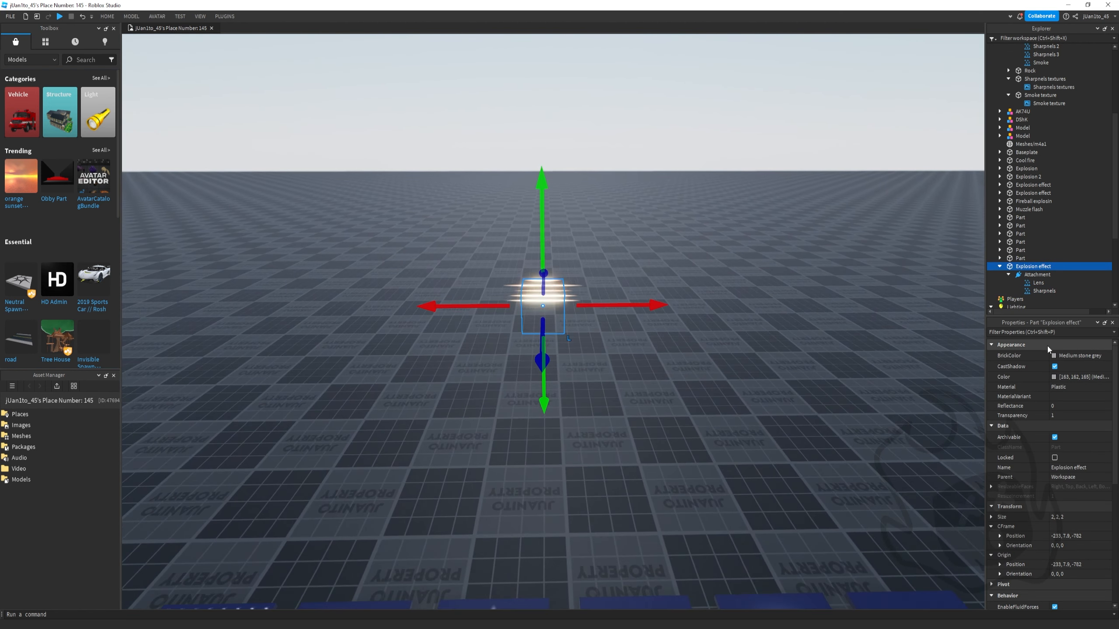
# Set the Sharpnels emitter's Rotation to 90 so the streaks align with their travel direction
pyautogui.click(1044, 292)
pyautogui.click(1063, 502)
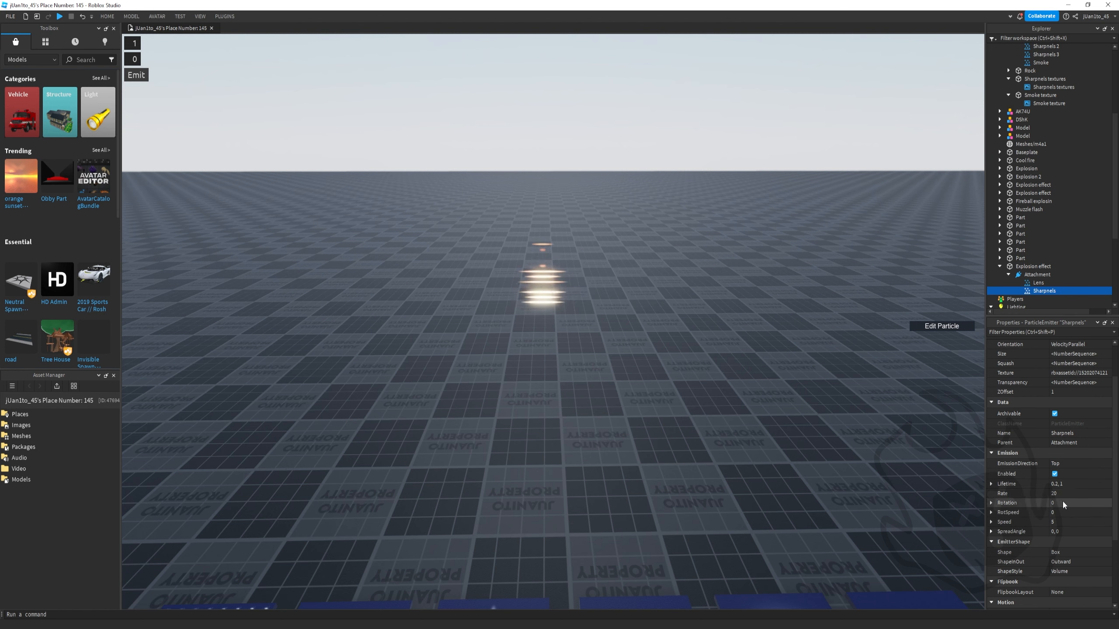
pyautogui.write('90')
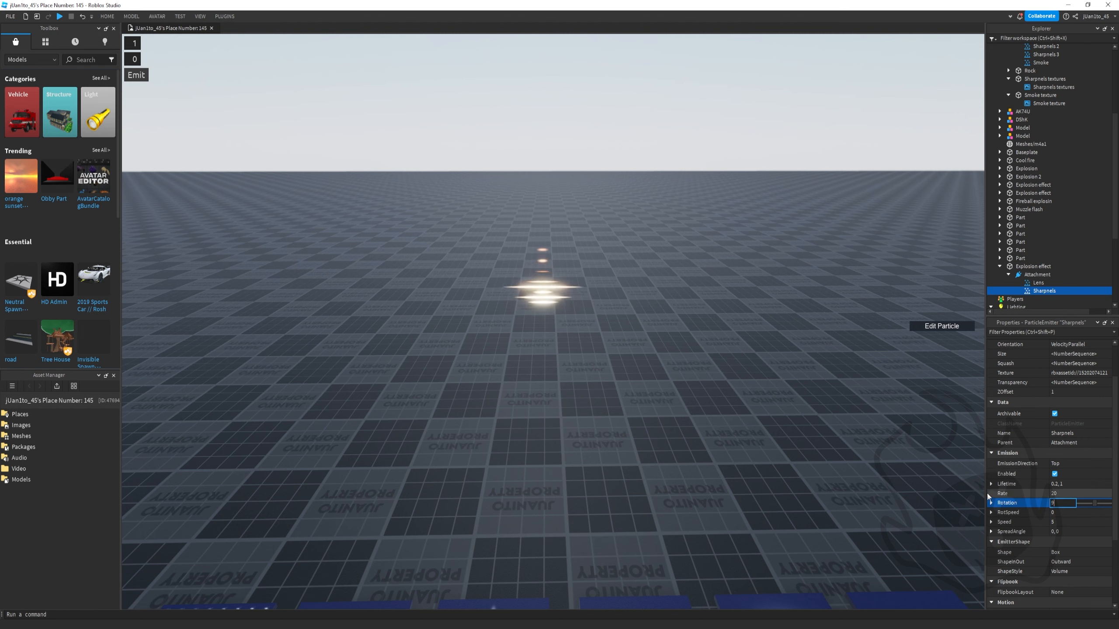
pyautogui.press('Return')
pyautogui.moveTo(878, 431); pyautogui.dragTo(872, 427, button='right')
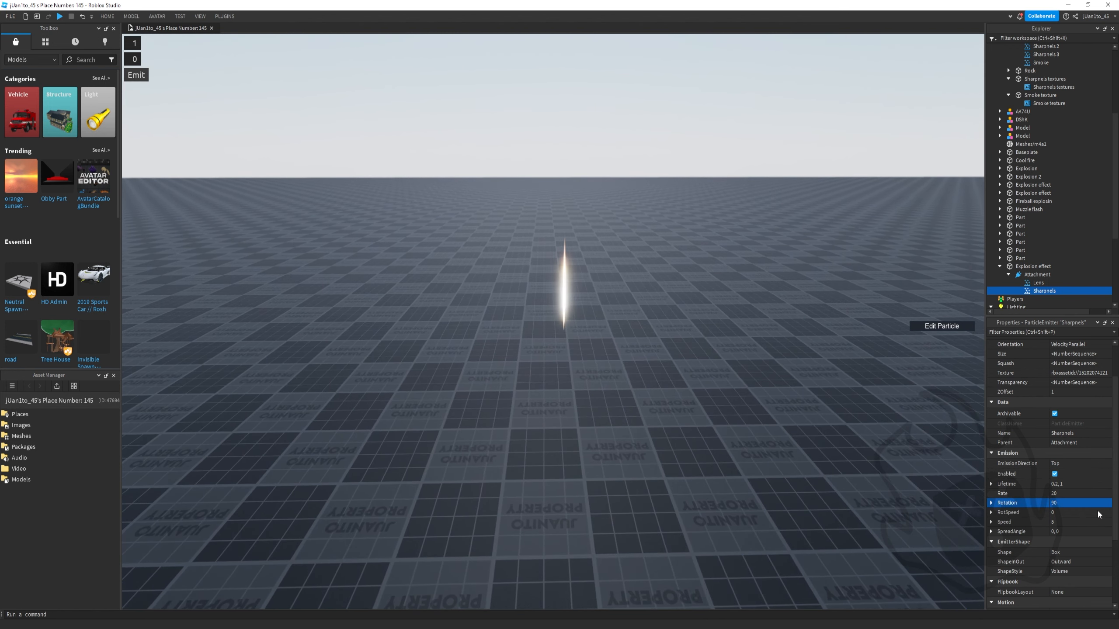
# Set the Sharpnels emitter's Speed range to 25, 75
pyautogui.click(1063, 520)
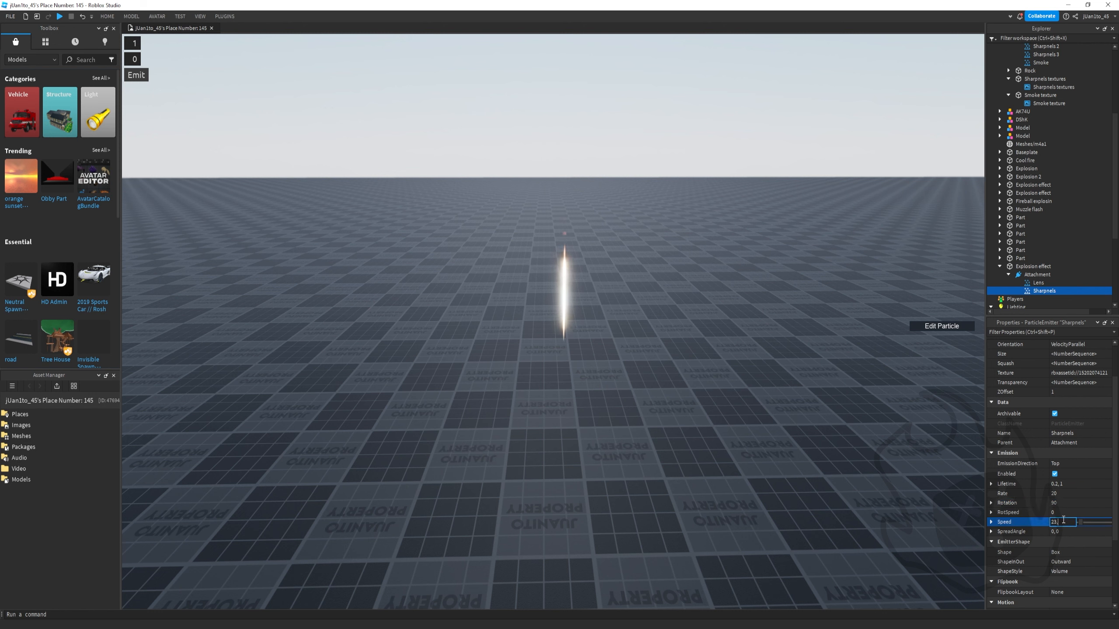
pyautogui.write('23')
pyautogui.press('BackSpace')
pyautogui.write('5')
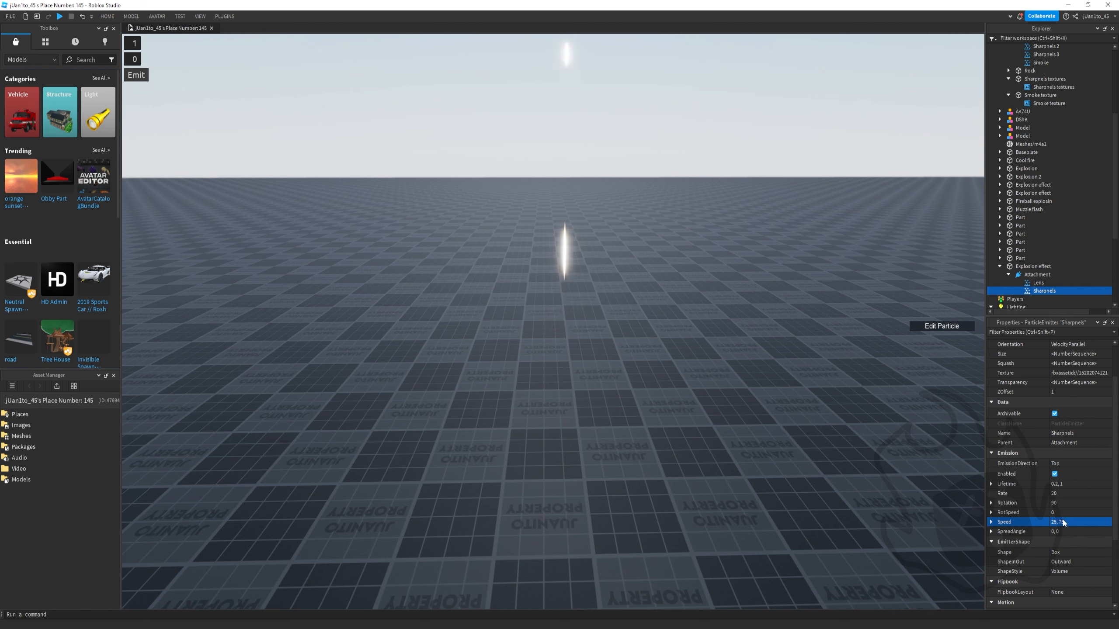
# Set the Sharpnels emitter's SpreadAngle to -180, 180 so the streaks shoot out in all directions
pyautogui.click(1059, 532)
pyautogui.press('BackSpace')
pyautogui.write('-180')
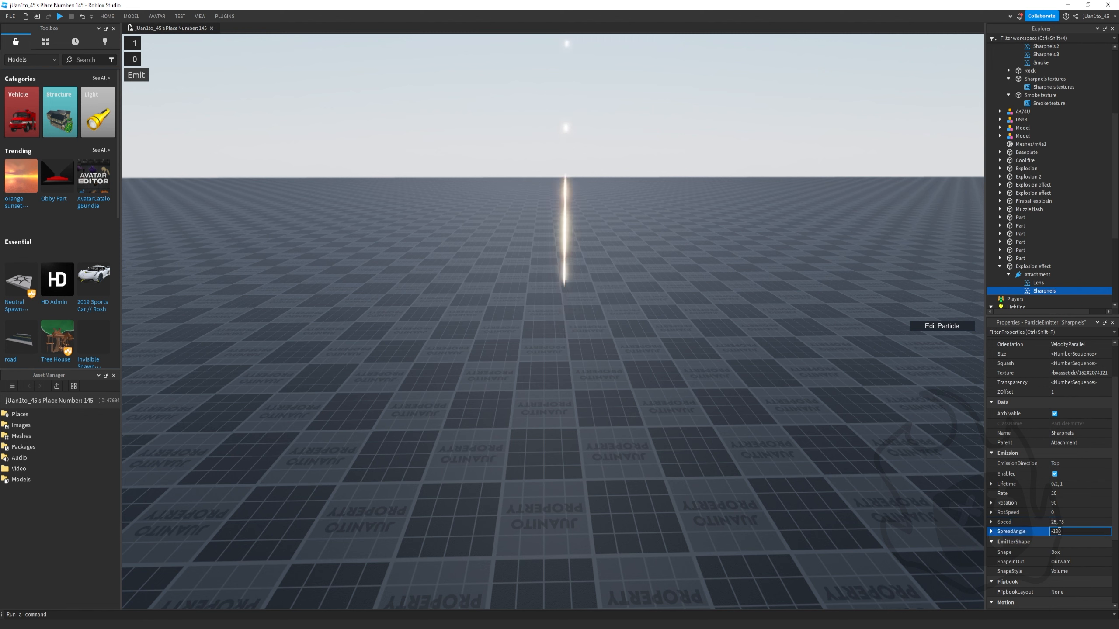
pyautogui.write(', 180')
pyautogui.press('Return')
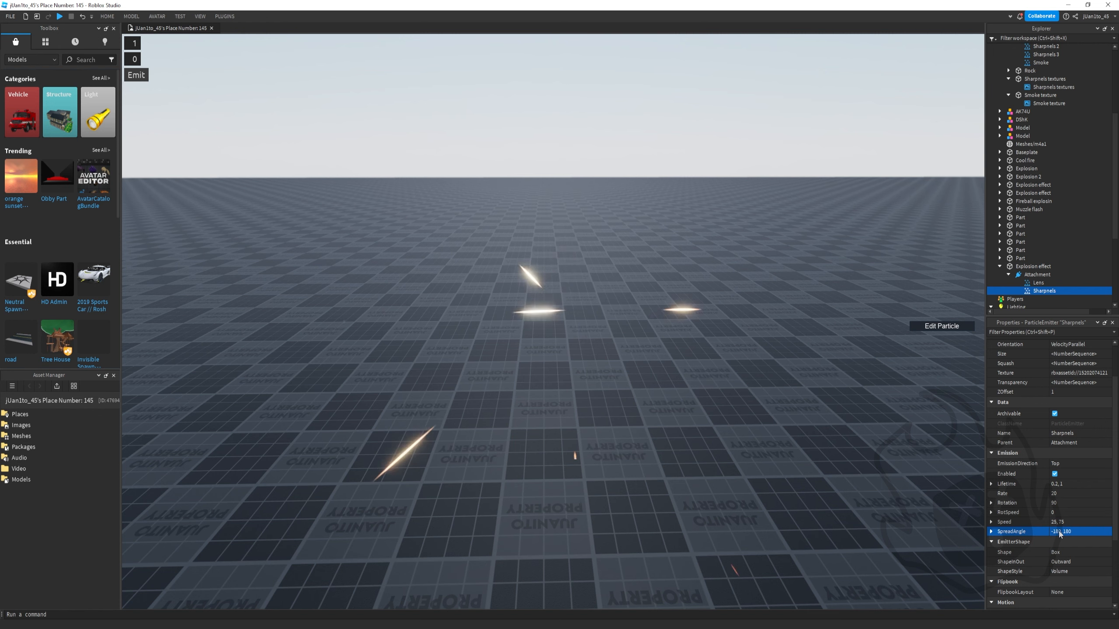
pyautogui.rightClick(904, 464)
pyautogui.moveTo(827, 480); pyautogui.dragTo(827, 480, button='right')
pyautogui.scroll(-4, 1036, 494)
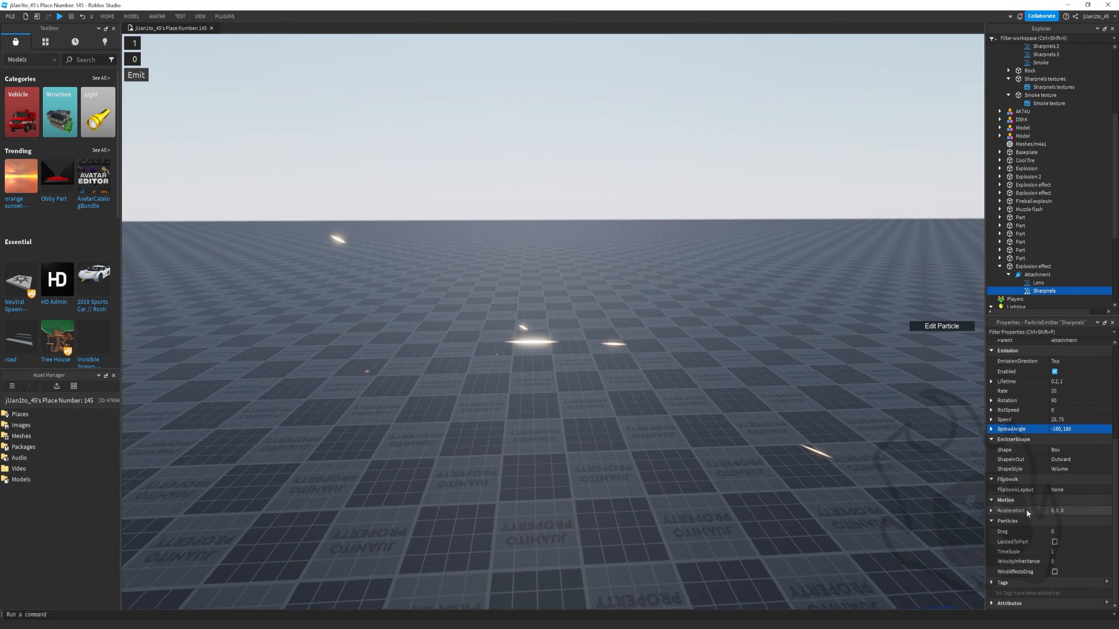
# Set the Sharpnels emitter's Drag to 4 and its Y acceleration to -35
pyautogui.click(1059, 531)
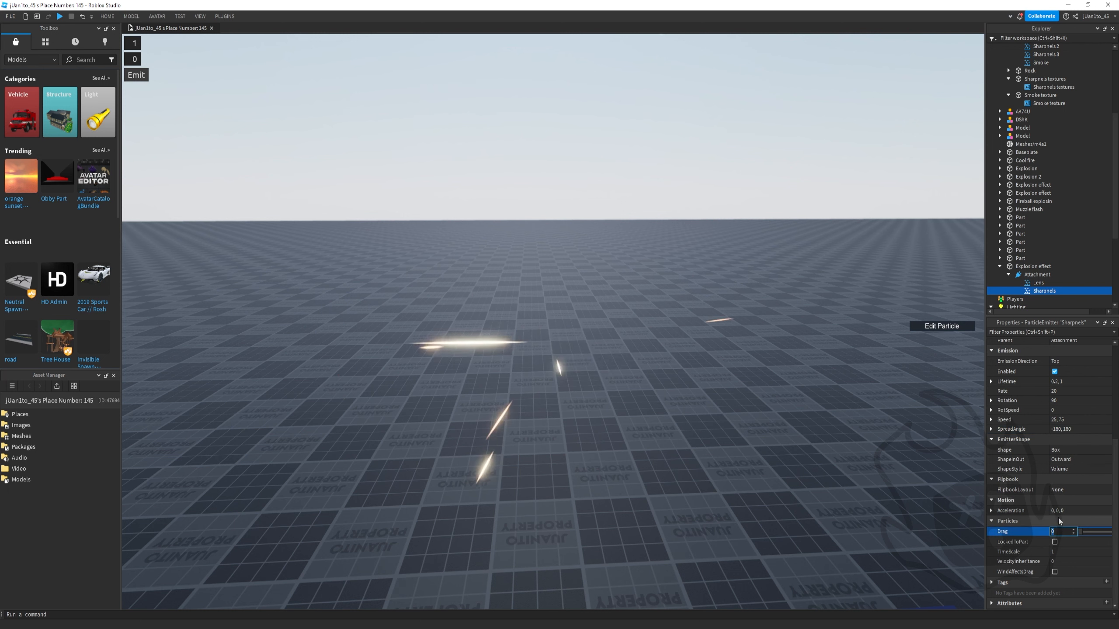
pyautogui.write('4')
pyautogui.click(1061, 511)
pyautogui.doubleClick(1058, 511)
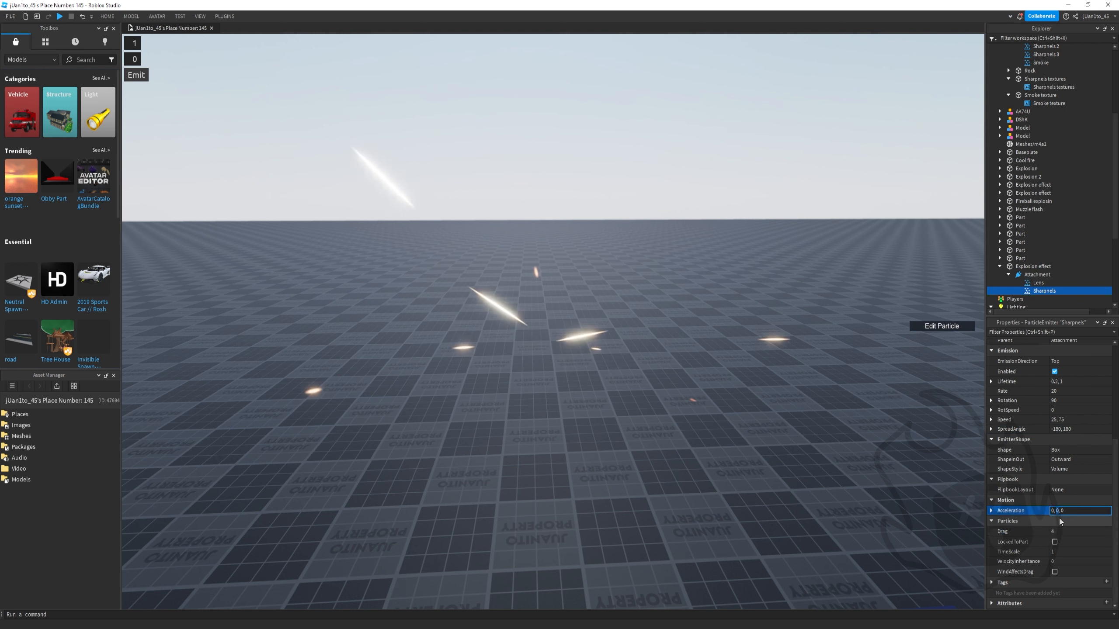
pyautogui.click(991, 511)
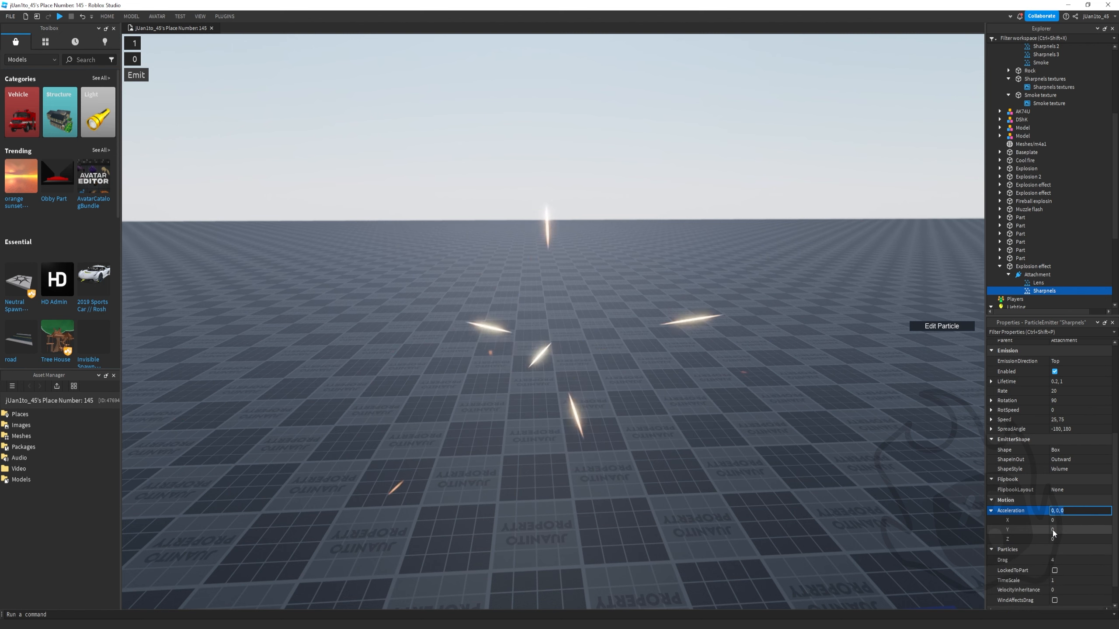
pyautogui.click(1053, 531)
pyautogui.write('-')
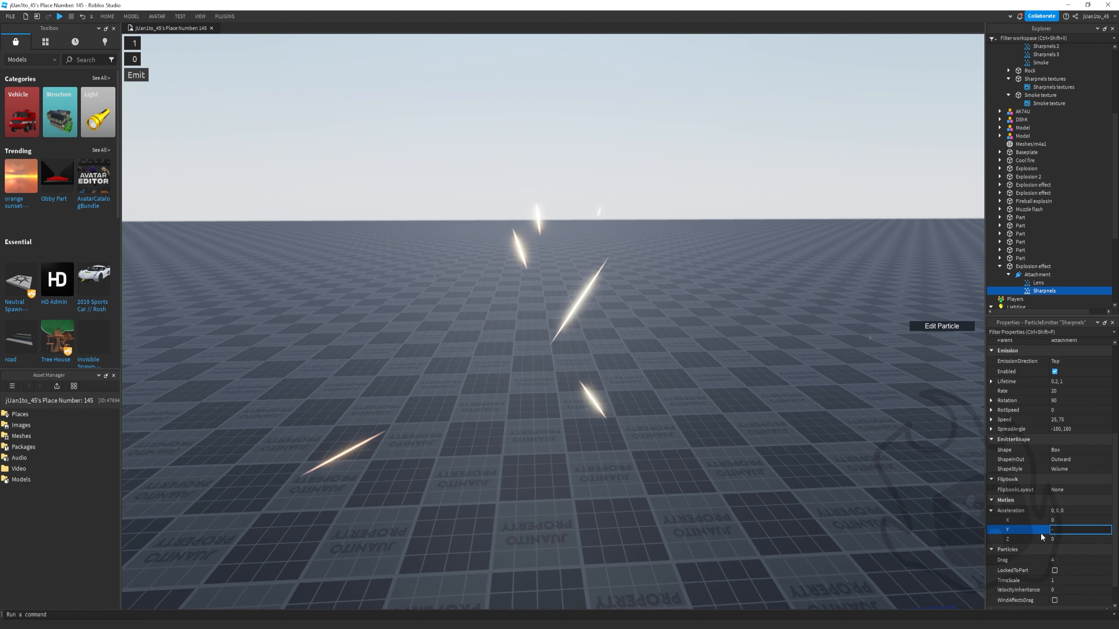
pyautogui.write('35')
pyautogui.press('Return')
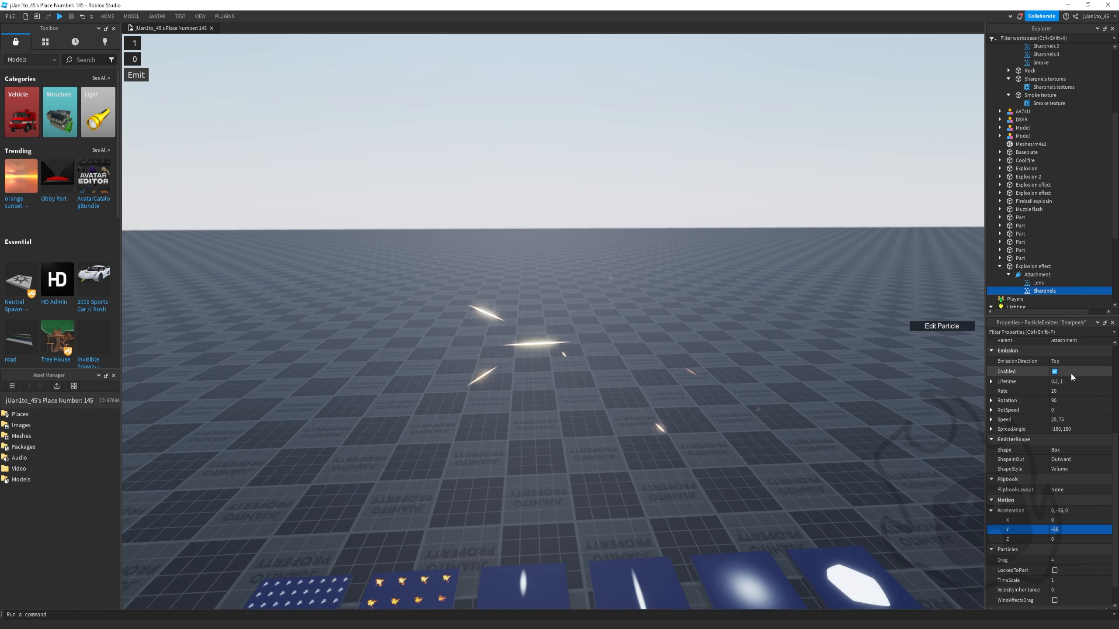
# Disable the Sharpnels emitter's continuous emission and test it with a burst of 100 particles
pyautogui.click(1054, 372)
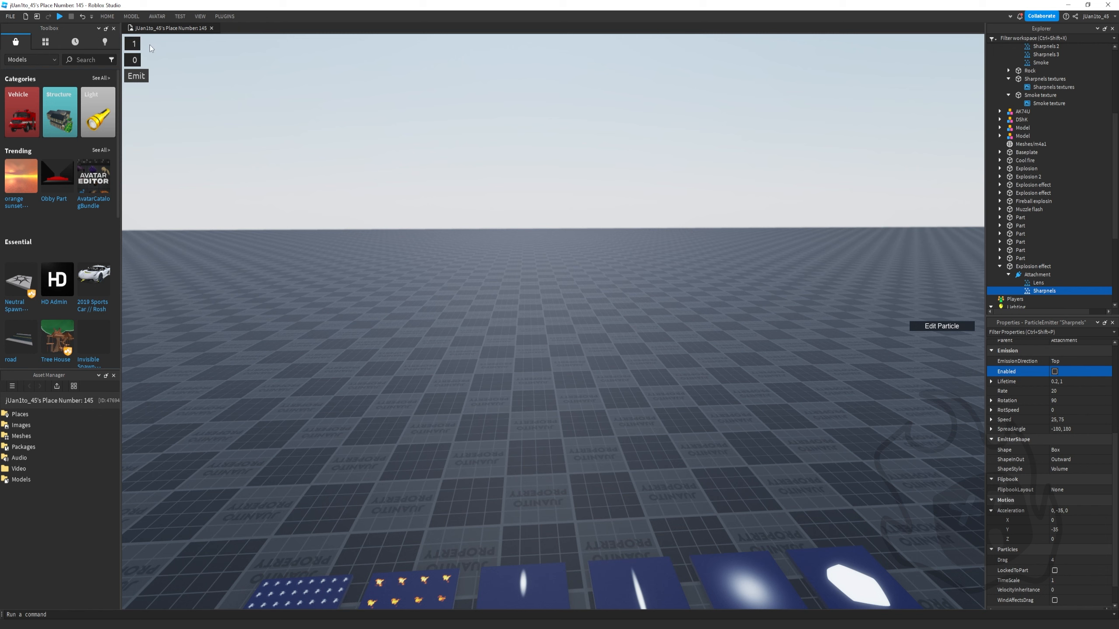
pyautogui.write('00')
pyautogui.click(141, 75)
pyautogui.scroll(-2, 139, 80)
pyautogui.click(139, 81)
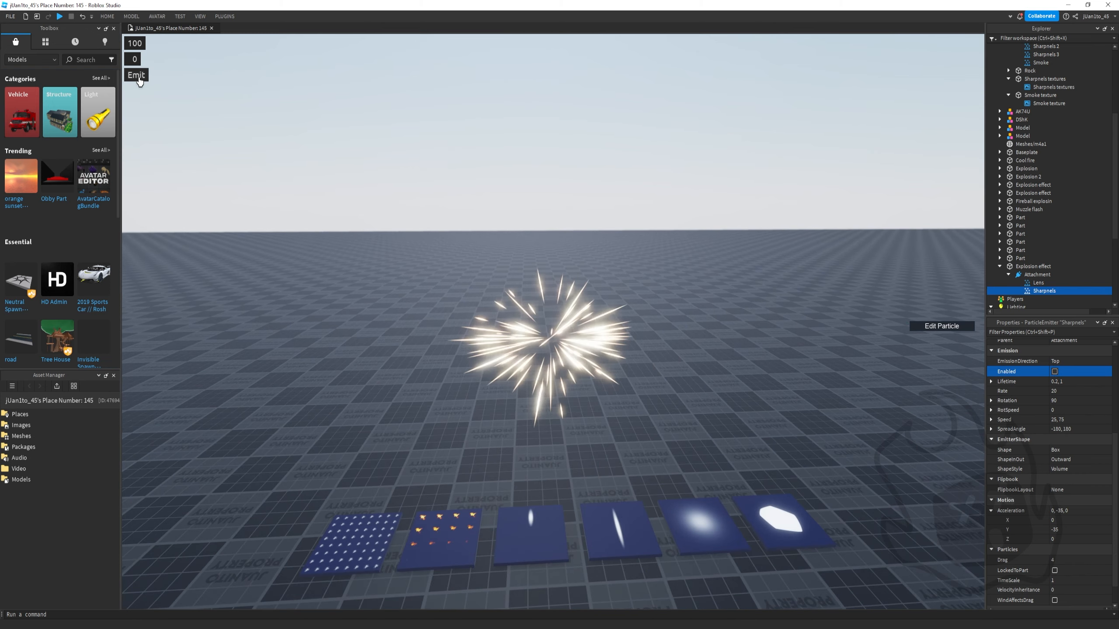
# Select the Lens and Sharpnels emitters together and emit them several times to preview the combined burst
pyautogui.click(1026, 282)
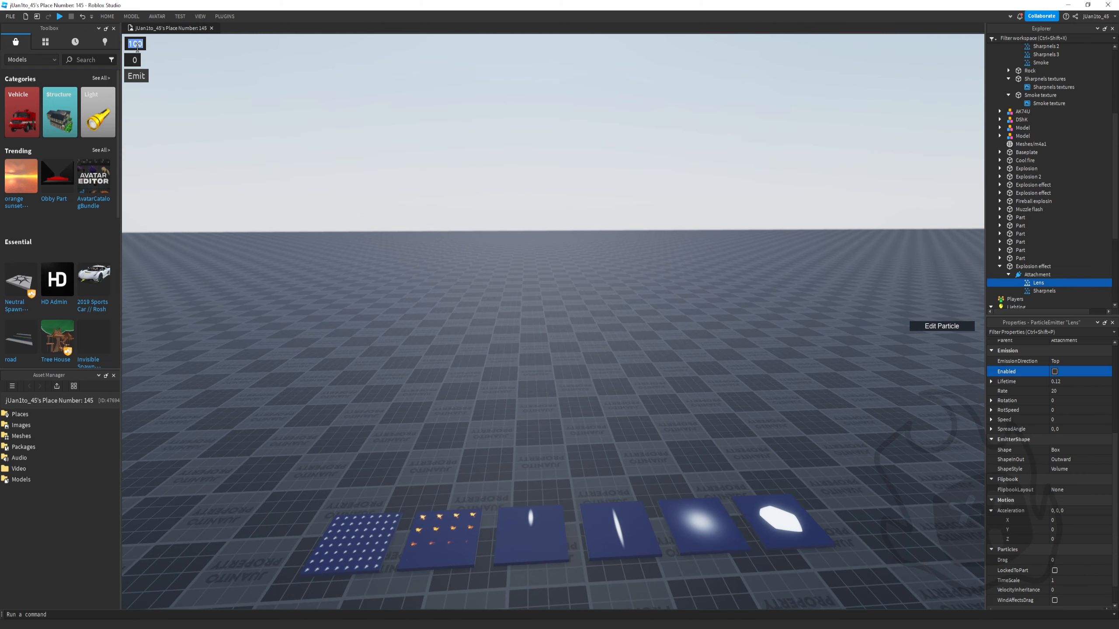
pyautogui.keyDown('ctrl'); pyautogui.click(1044, 292); pyautogui.keyUp('ctrl')
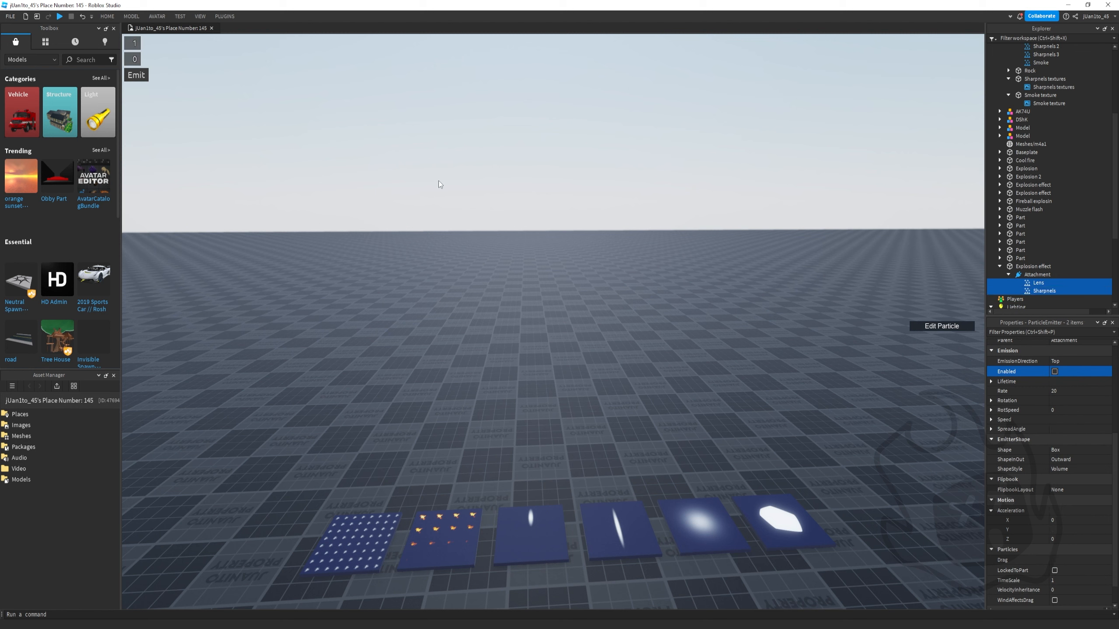
pyautogui.click(142, 75)
pyautogui.click(142, 76)
pyautogui.click(142, 76)
pyautogui.click(142, 75)
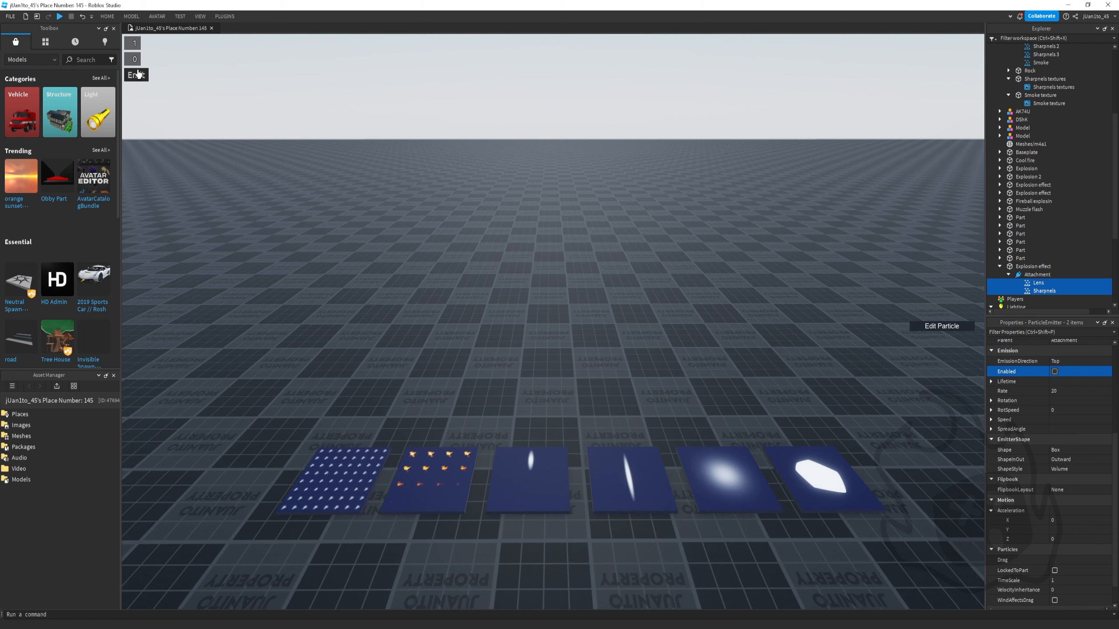
pyautogui.moveTo(157, 84); pyautogui.dragTo(157, 75, button='right')
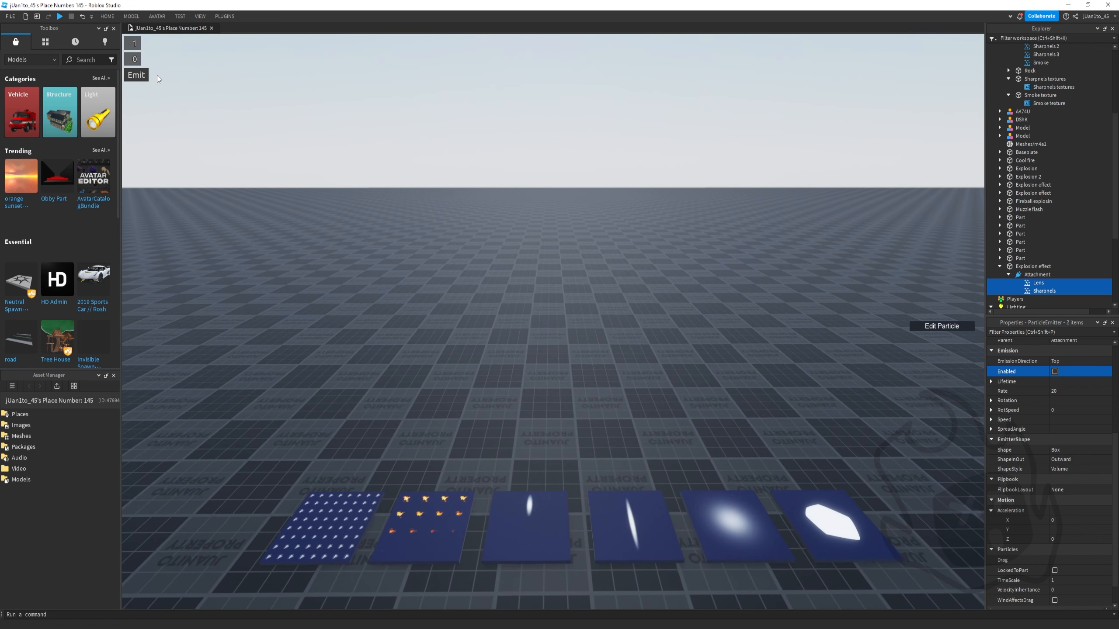
pyautogui.click(144, 75)
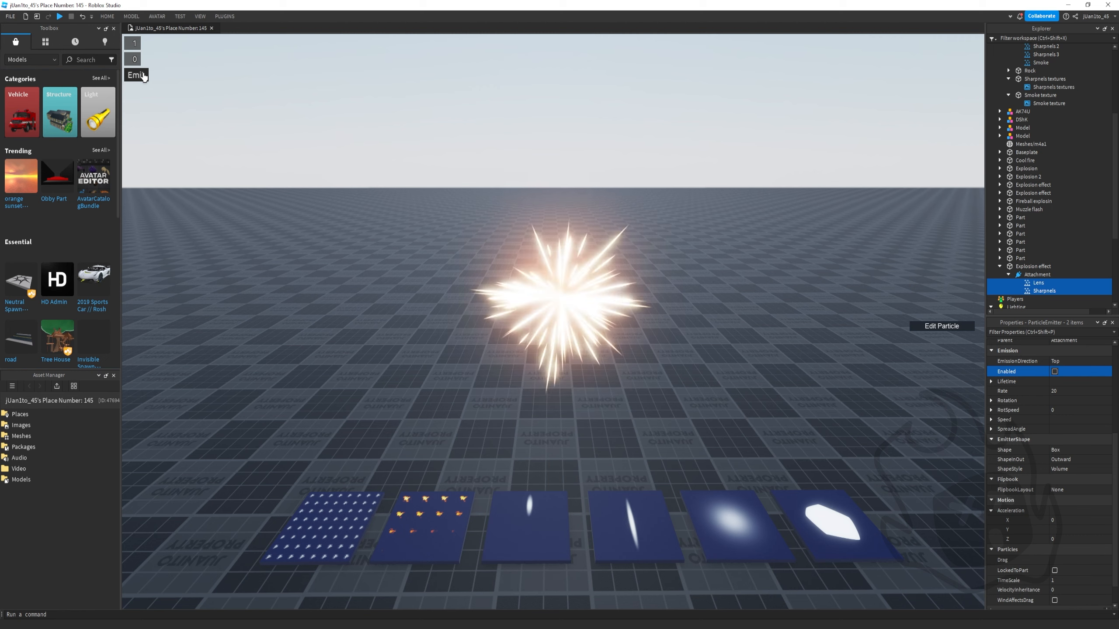
pyautogui.click(144, 76)
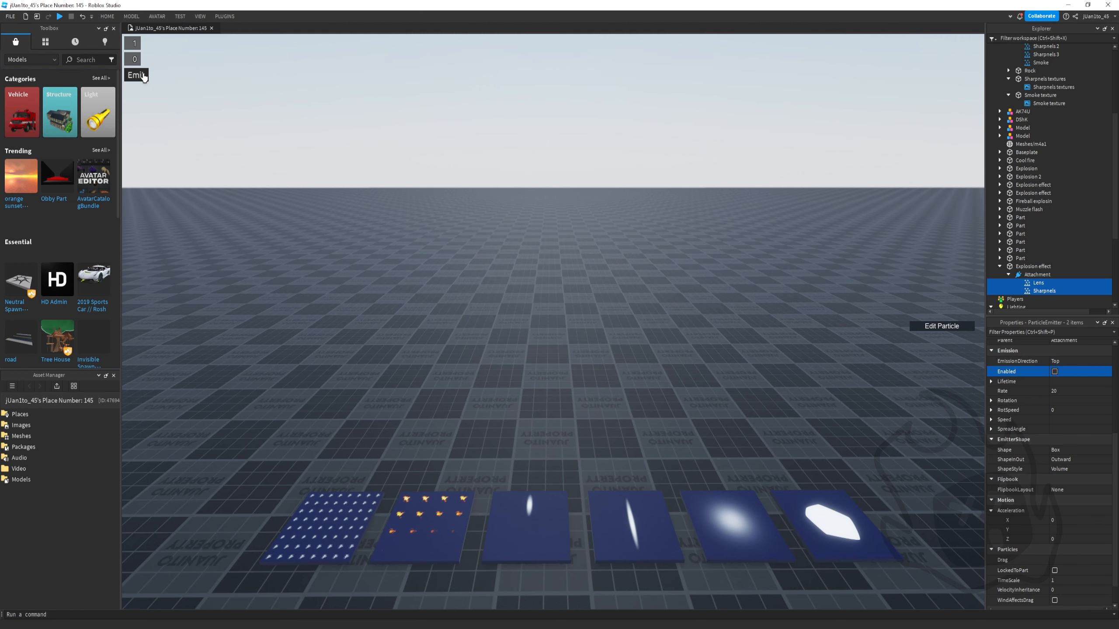
# Copy the Texture asset ID from the Fire texture decal on the sample board with the flame frames
pyautogui.click(1046, 267)
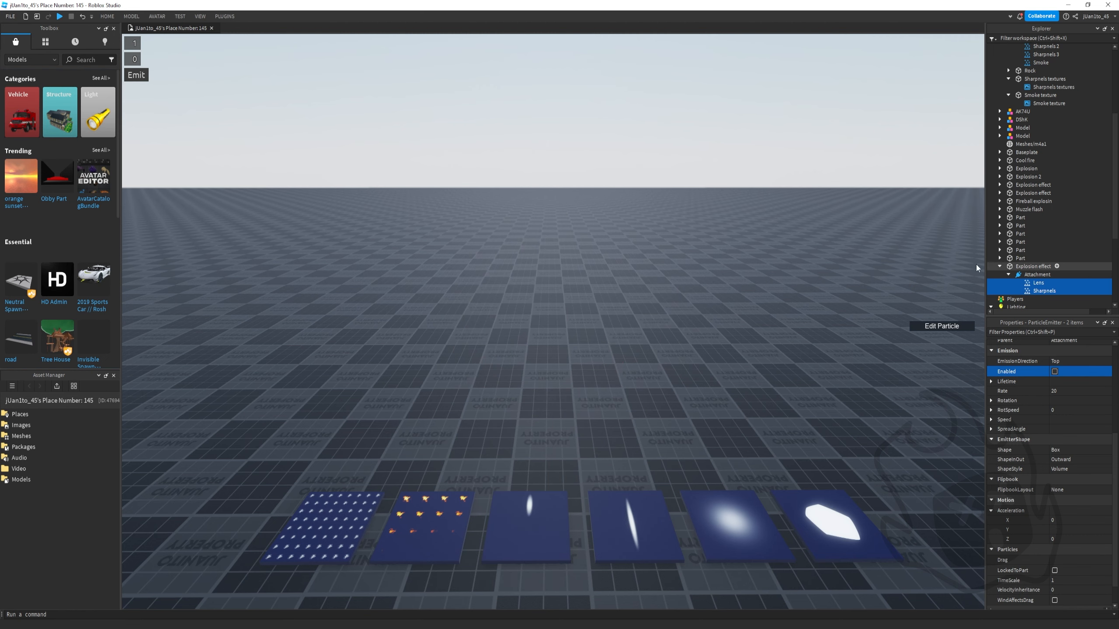
pyautogui.moveTo(572, 291); pyautogui.dragTo(475, 382, button='right')
pyautogui.click(496, 334)
pyautogui.press('w')
pyautogui.press('w')
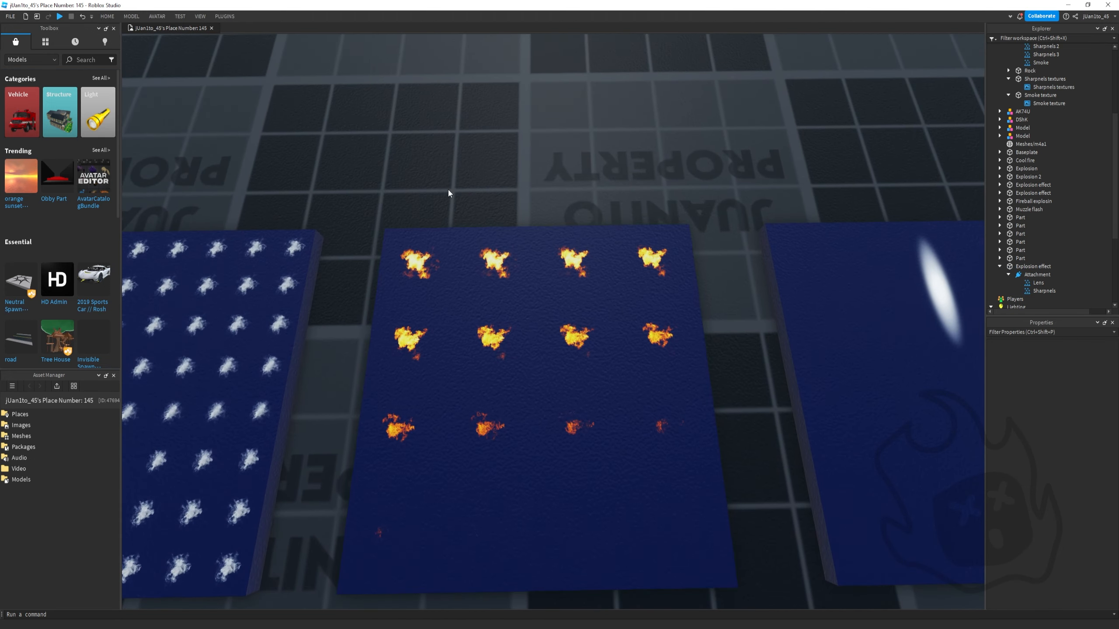
pyautogui.press('s')
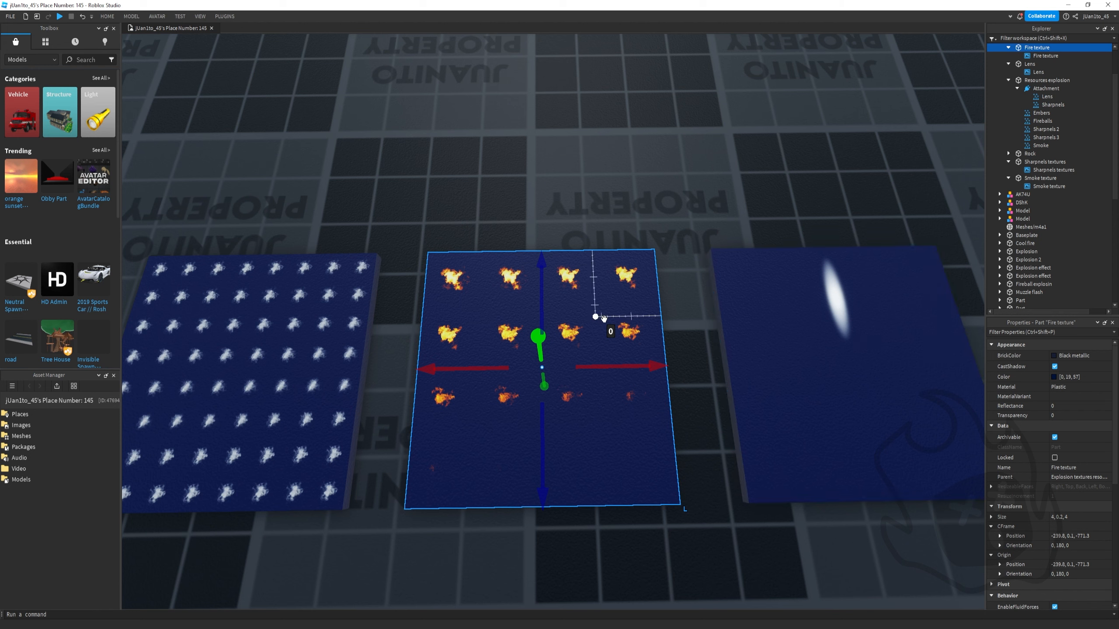
pyautogui.click(600, 322)
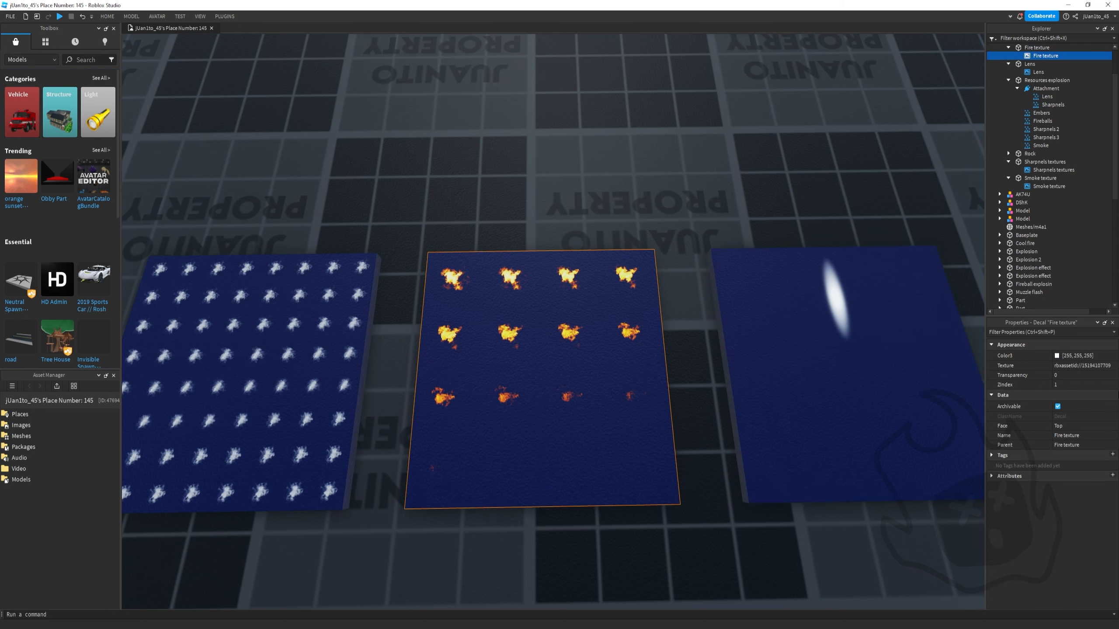
pyautogui.click(1082, 366)
# Add a ParticleEmitter directly inside the Explosion effect part
pyautogui.scroll(-5, 620, 202)
pyautogui.moveTo(621, 201); pyautogui.dragTo(620, 201, button='right')
pyautogui.click(556, 198)
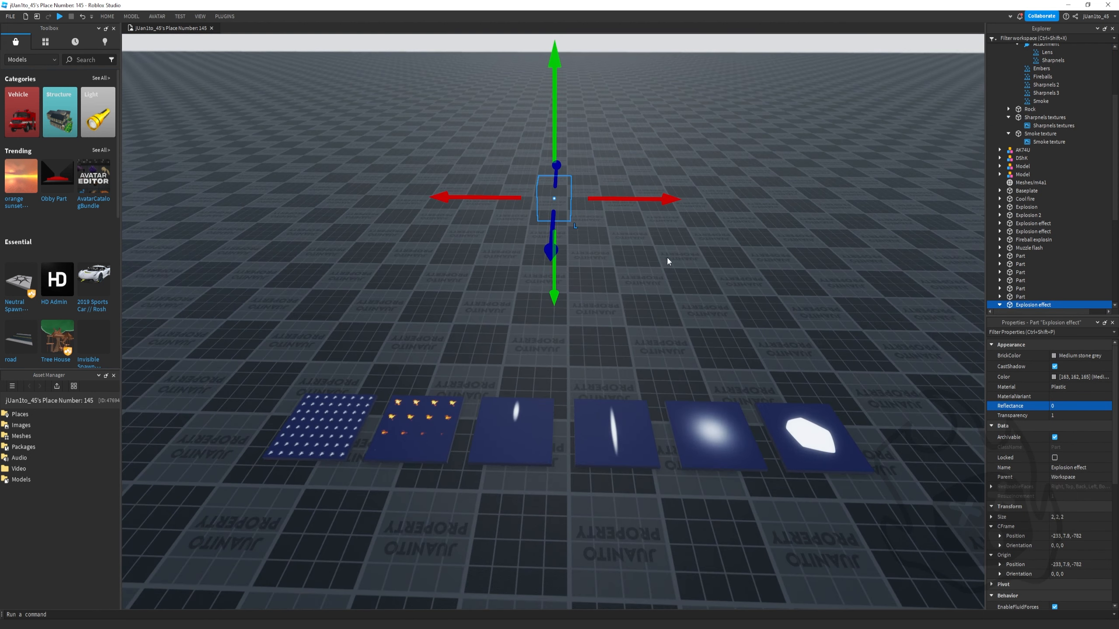
pyautogui.scroll(-2, 1052, 247)
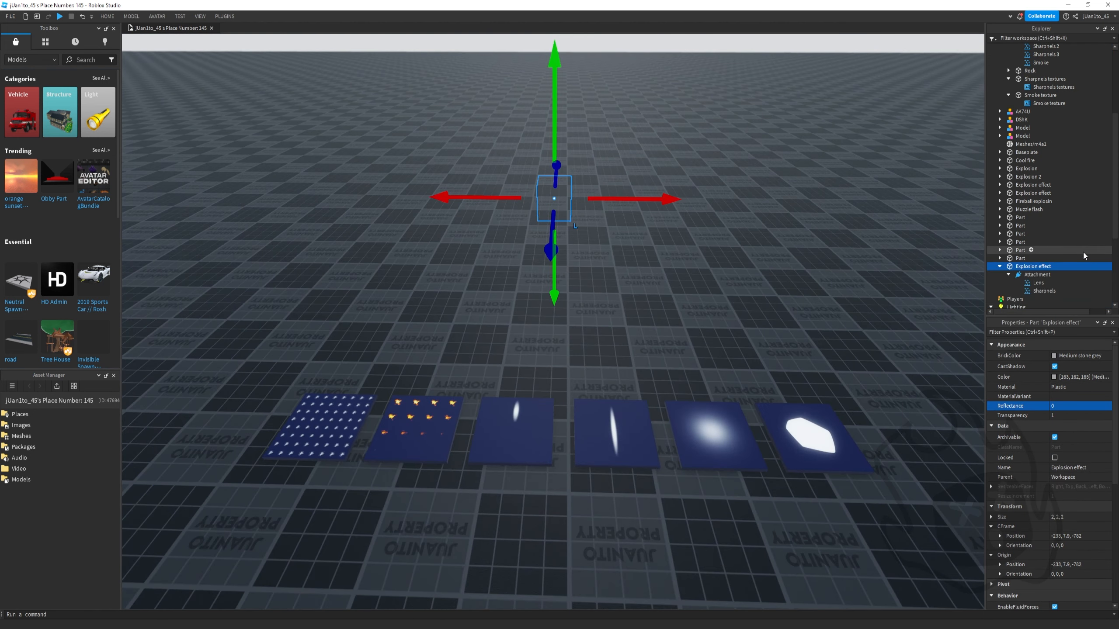
pyautogui.click(1056, 266)
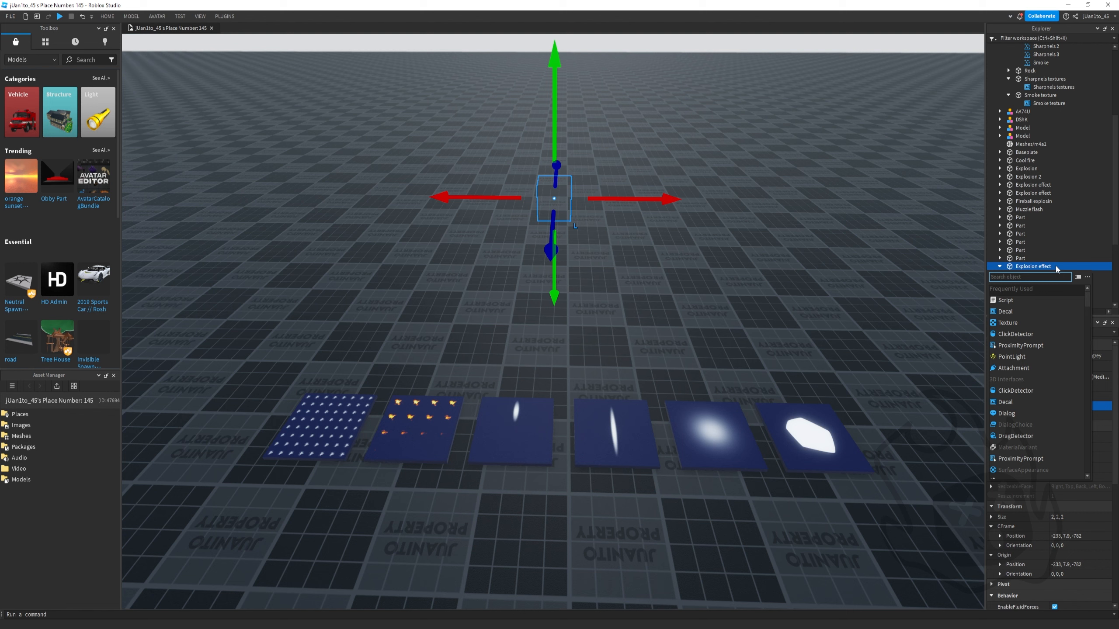
pyautogui.write('pa')
pyautogui.click(1032, 303)
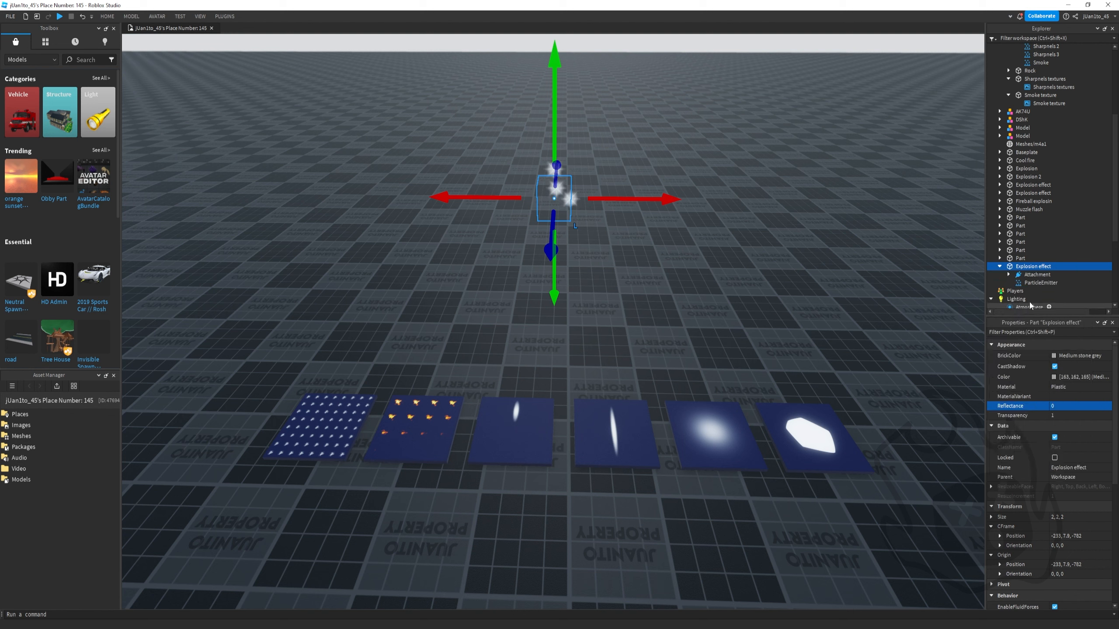
# Apply the copied fire texture ID as the new ParticleEmitter's Texture
pyautogui.click(1027, 282)
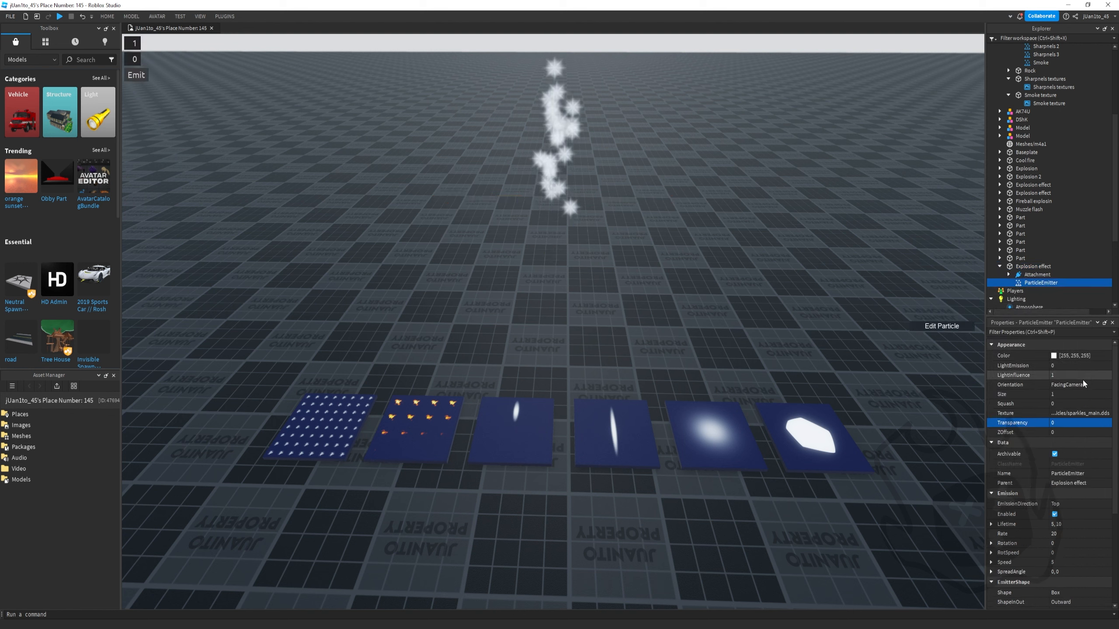
pyautogui.click(1087, 414)
pyautogui.press('Return')
pyautogui.moveTo(689, 338); pyautogui.dragTo(688, 338, button='right')
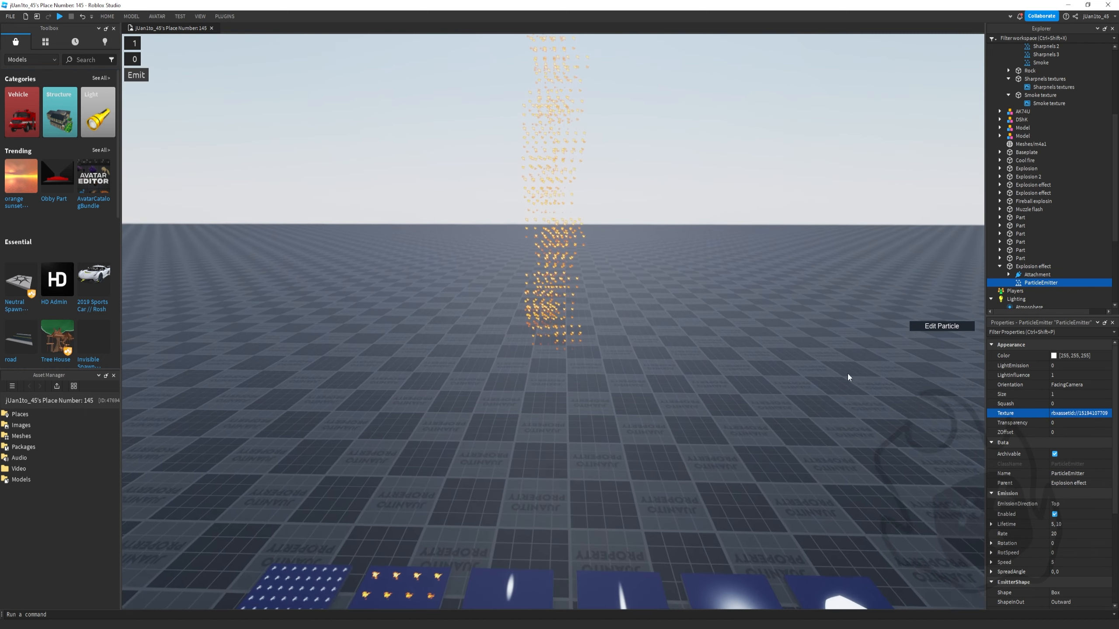
# Set the new ParticleEmitter's LightInfluence to 0 and LightEmission to 1
pyautogui.click(1081, 375)
pyautogui.write('0')
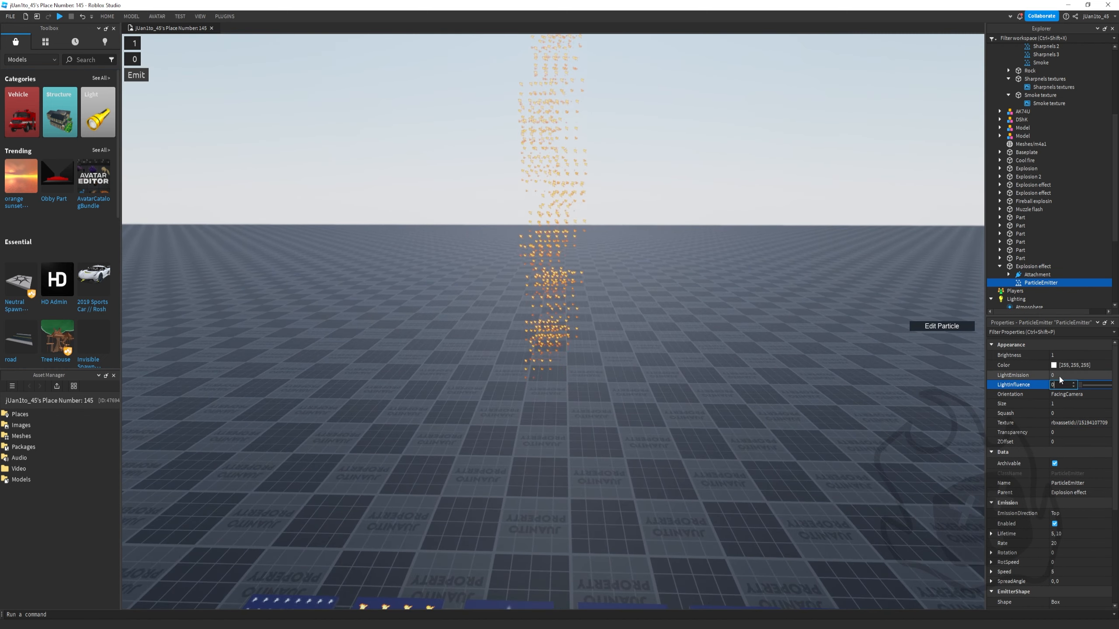
pyautogui.click(1067, 375)
pyautogui.write('1')
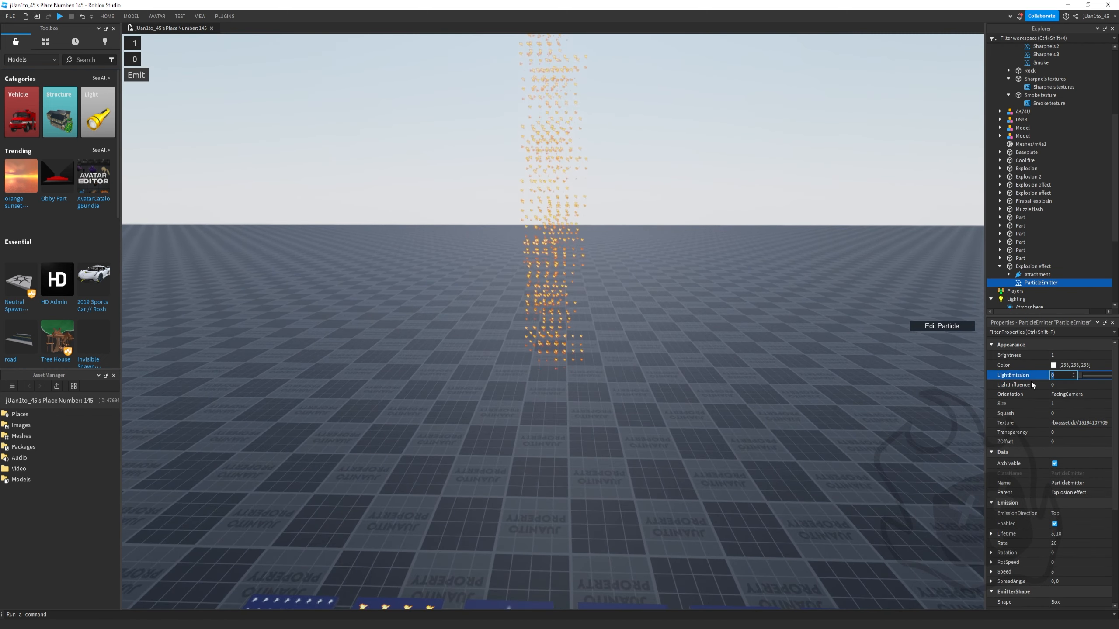
# Set the fire emitter's FlipbookLayout to Grid4x4
pyautogui.moveTo(776, 326); pyautogui.dragTo(766, 370, button='right')
pyautogui.scroll(-5, 1059, 467)
pyautogui.click(1060, 492)
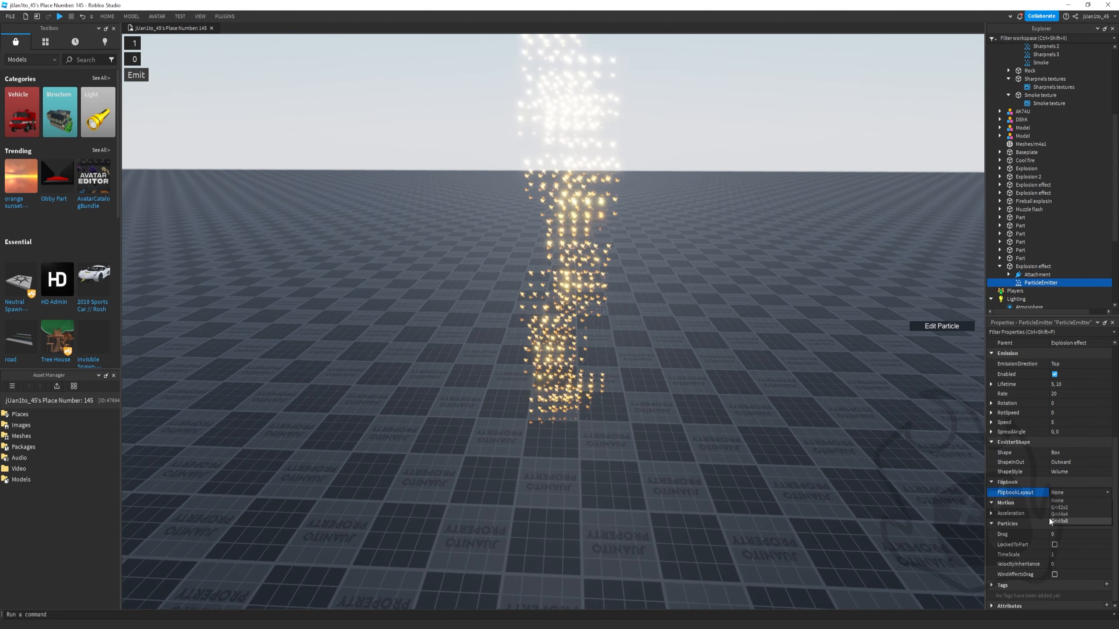
pyautogui.click(1070, 515)
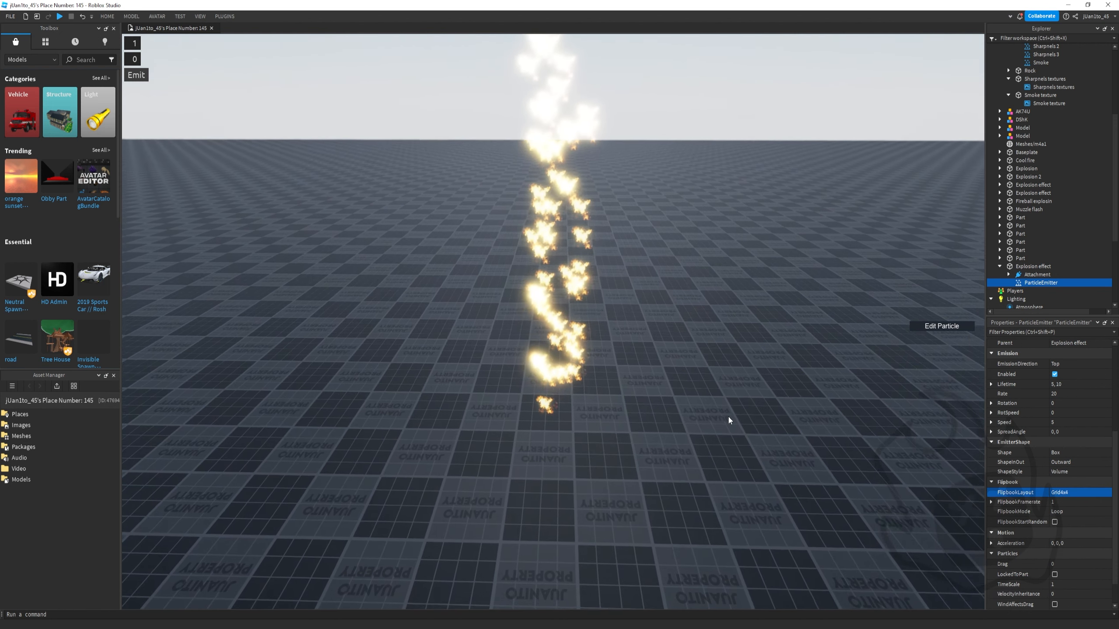
# Set the fire emitter's FlipbookMode to OneShot and enable FlipbookStartRandom
pyautogui.click(1074, 513)
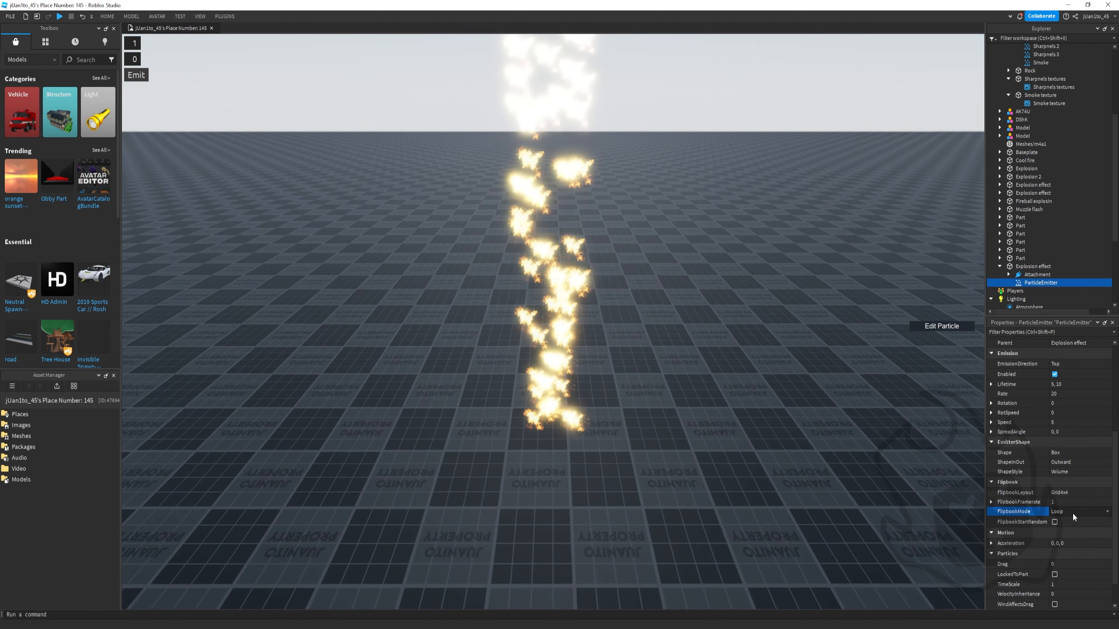
pyautogui.scroll(-1, 1069, 513)
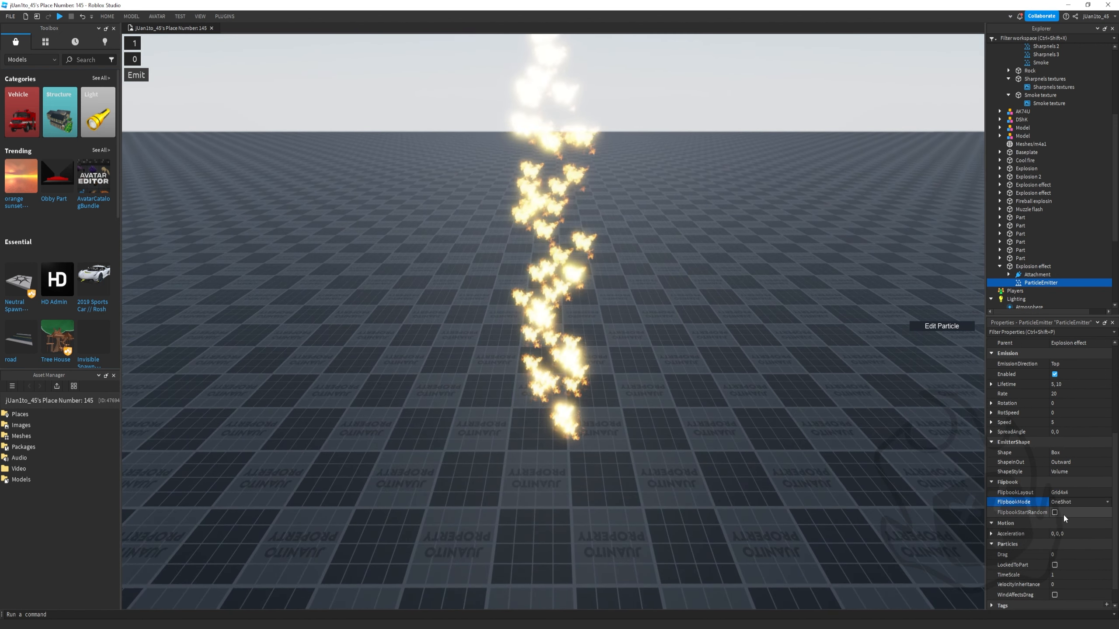
pyautogui.click(1062, 506)
pyautogui.click(1071, 520)
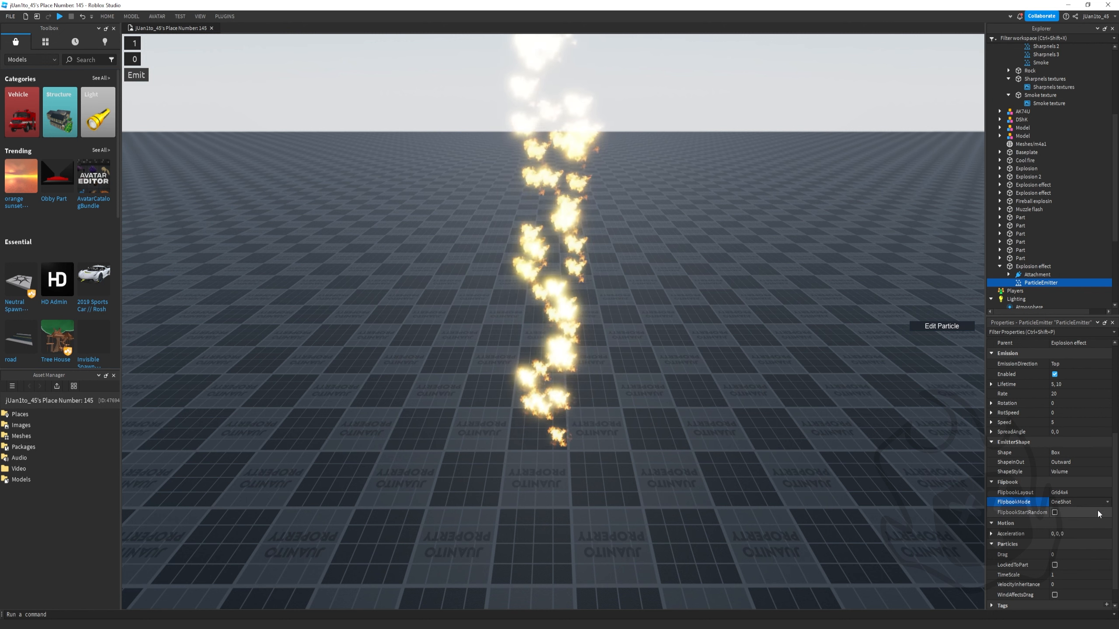
pyautogui.click(1050, 512)
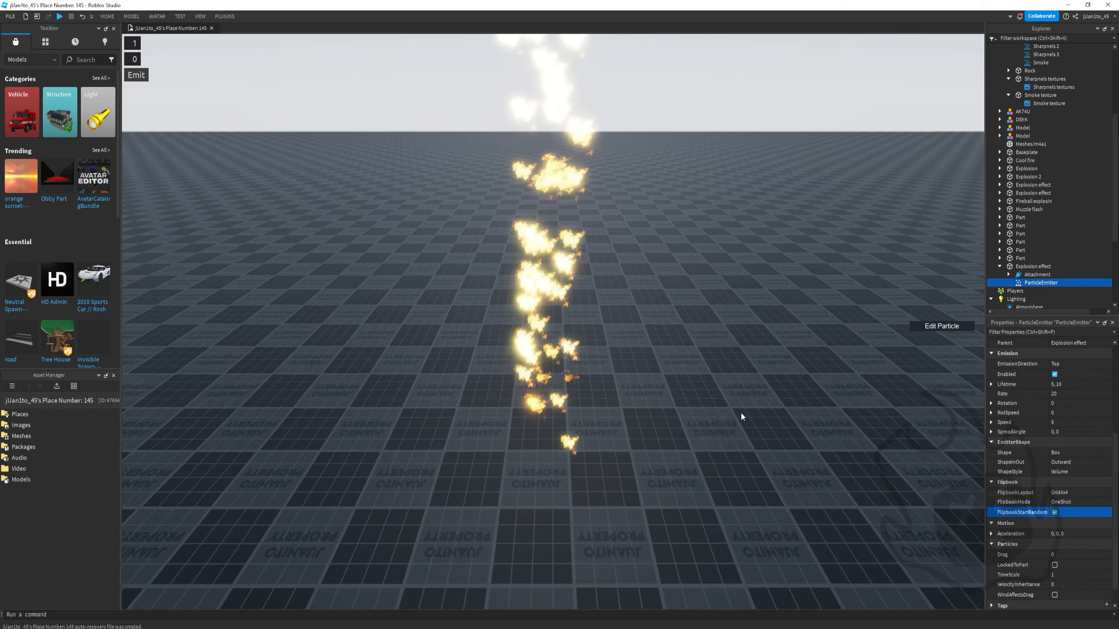
# Set the fire emitter's Brightness to 4
pyautogui.moveTo(740, 412); pyautogui.dragTo(742, 412, button='right')
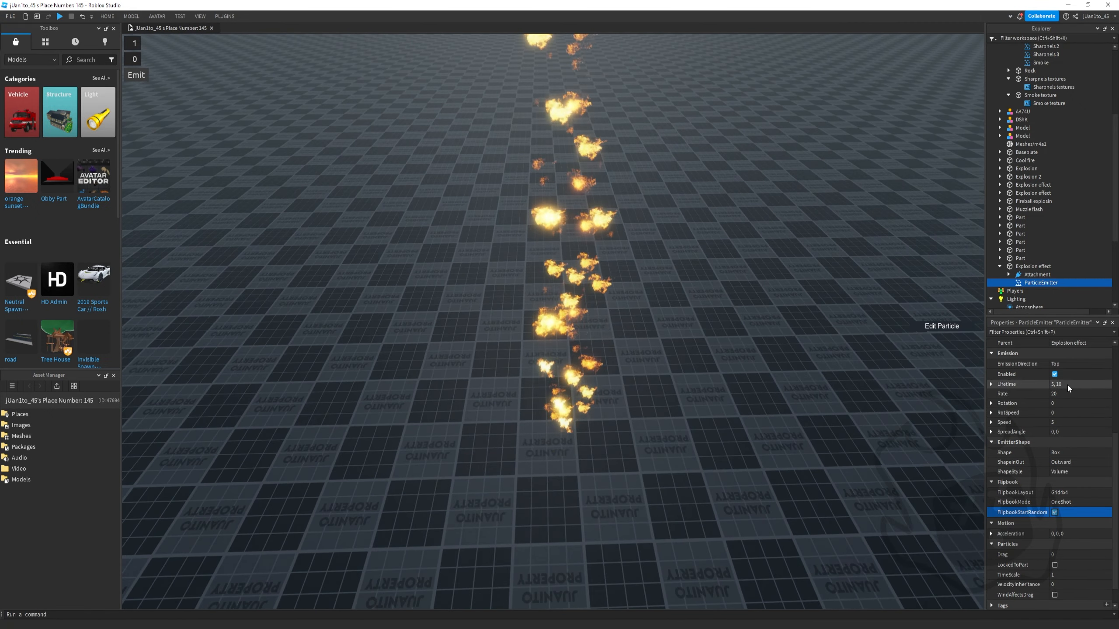
pyautogui.moveTo(920, 356); pyautogui.dragTo(920, 355, button='right')
pyautogui.scroll(5, 1110, 377)
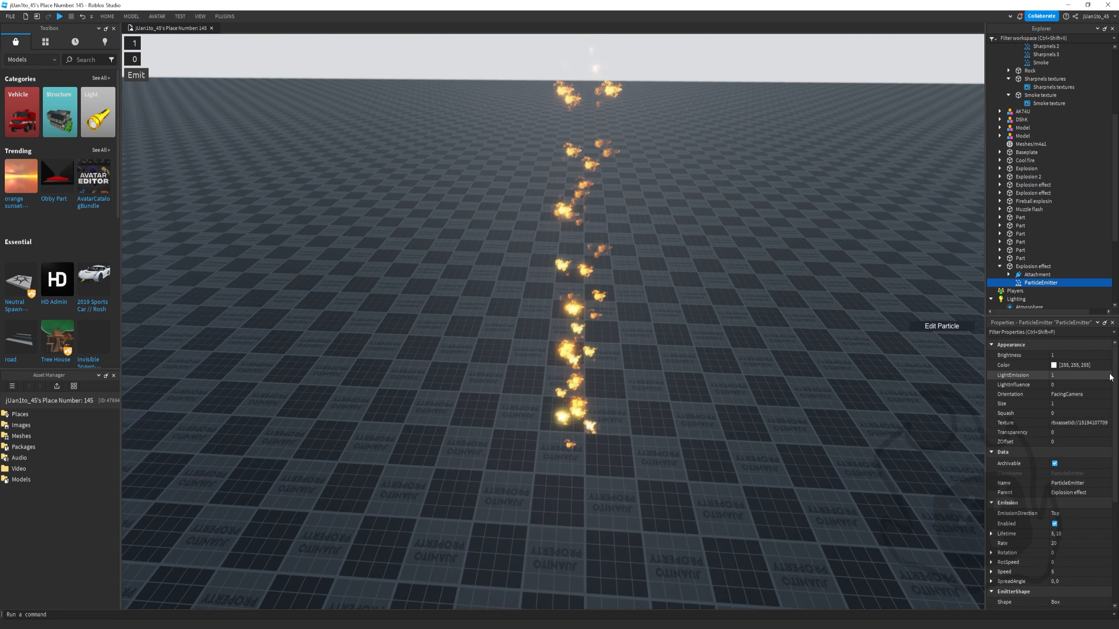
pyautogui.click(1090, 356)
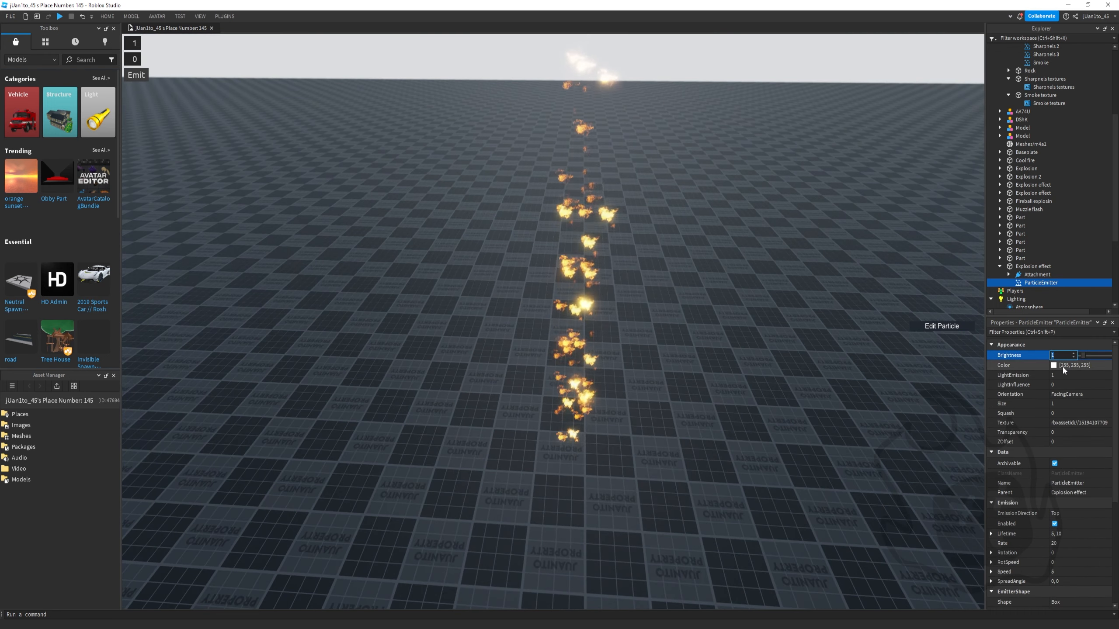
pyautogui.write('4')
pyautogui.click(1093, 365)
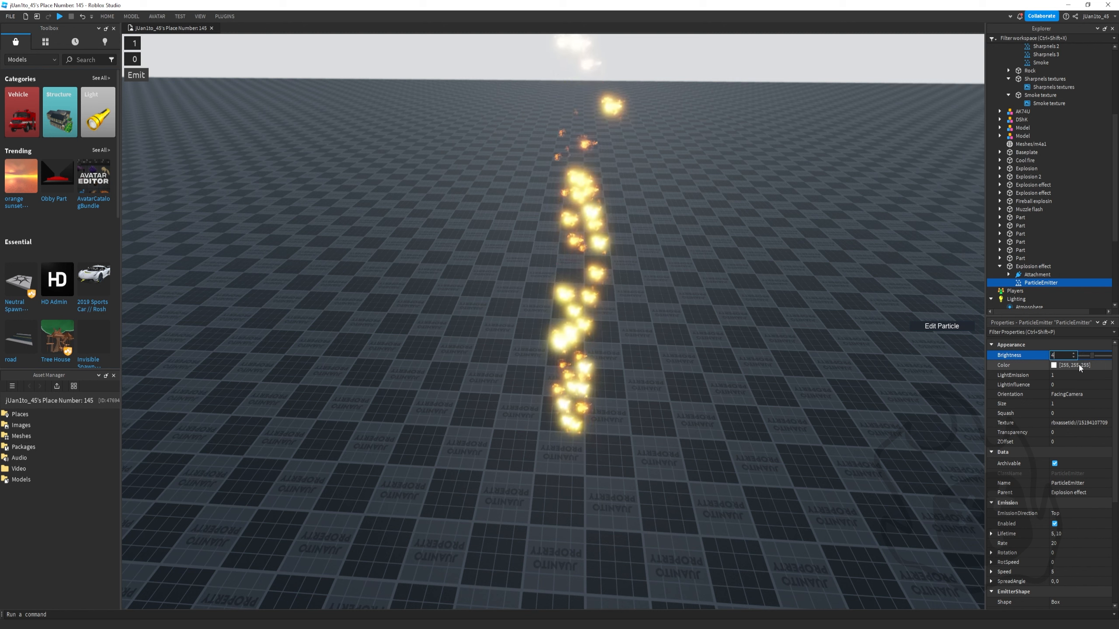
# Set the start of the fire emitter's Color gradient to orange #ff8800
pyautogui.click(1105, 365)
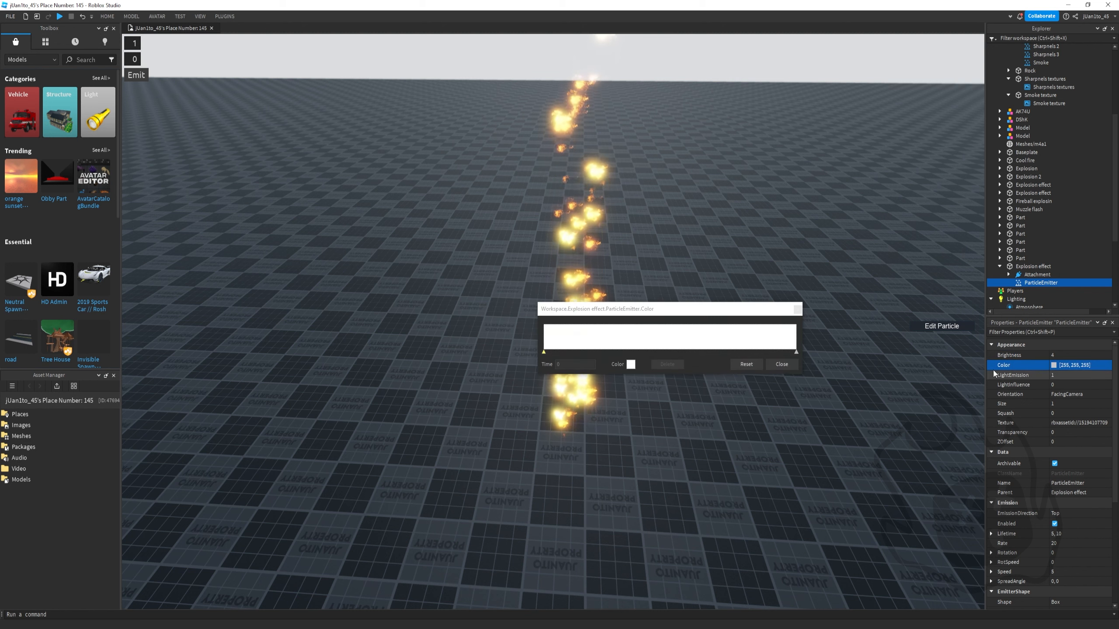
pyautogui.click(631, 364)
pyautogui.click(638, 319)
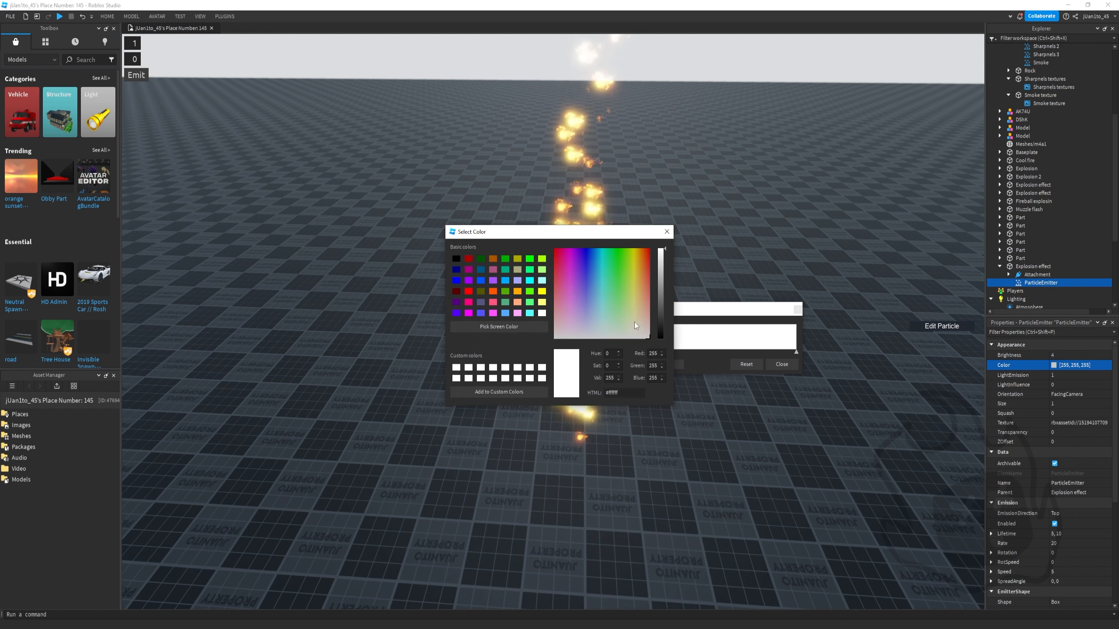
pyautogui.moveTo(637, 318); pyautogui.dragTo(642, 249)
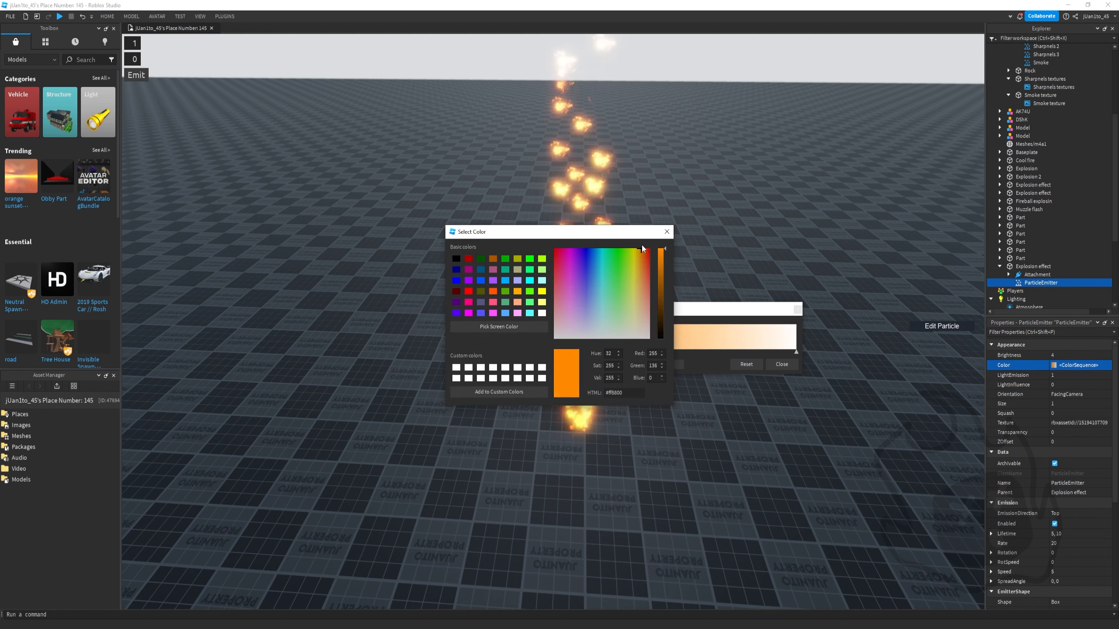
pyautogui.click(666, 231)
# Set the end of the fire emitter's Color gradient to pale yellow #ffe19c
pyautogui.click(795, 352)
pyautogui.click(630, 365)
pyautogui.click(638, 305)
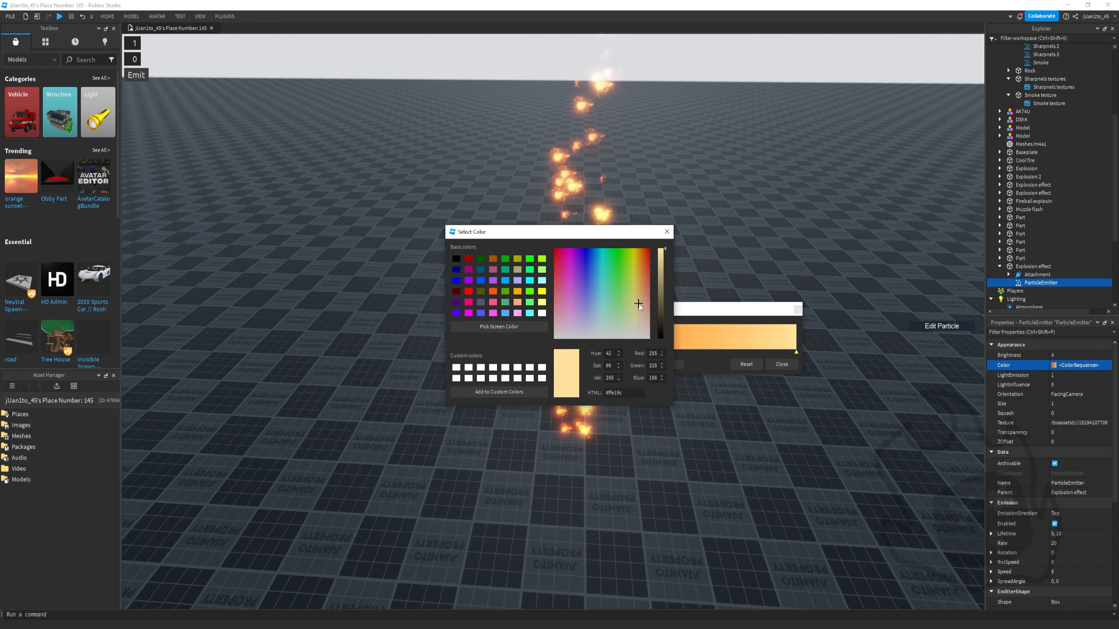
pyautogui.click(666, 231)
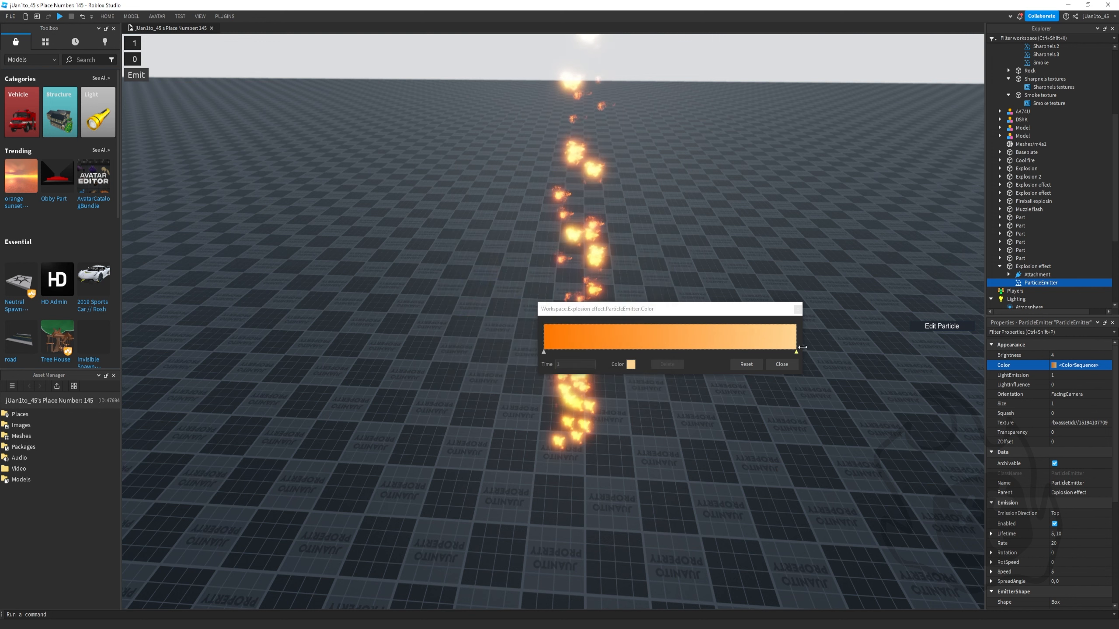
pyautogui.click(782, 365)
pyautogui.moveTo(786, 369); pyautogui.dragTo(787, 343, button='right')
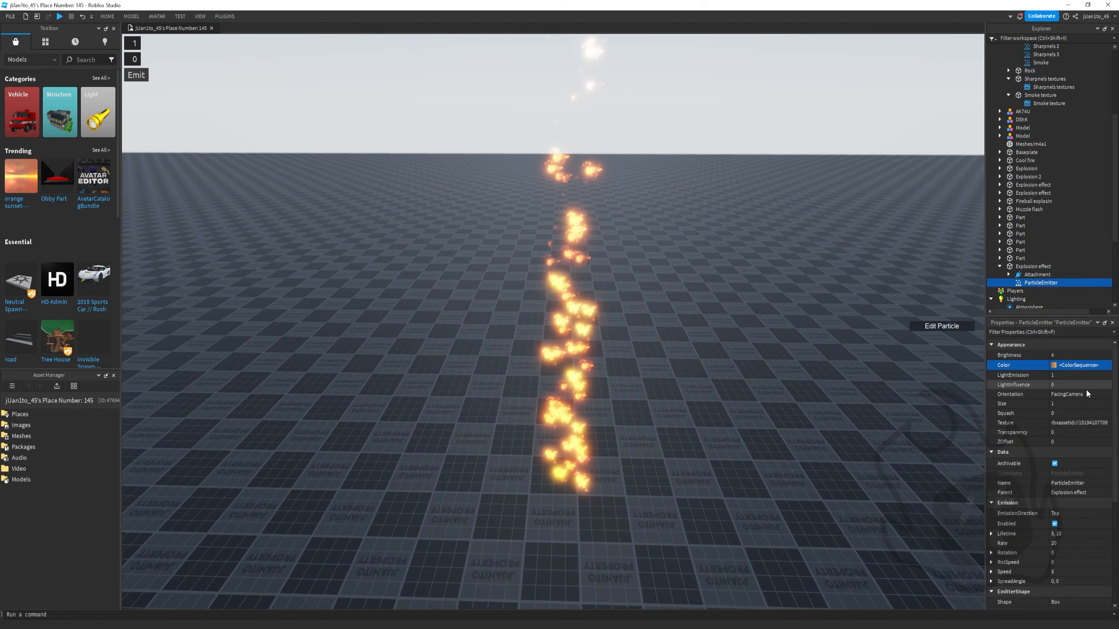
# Add a keypoint near the start of the fire emitter's Size curve at about time 0.14, raised to about 3.39
pyautogui.moveTo(876, 375); pyautogui.dragTo(876, 392, button='right')
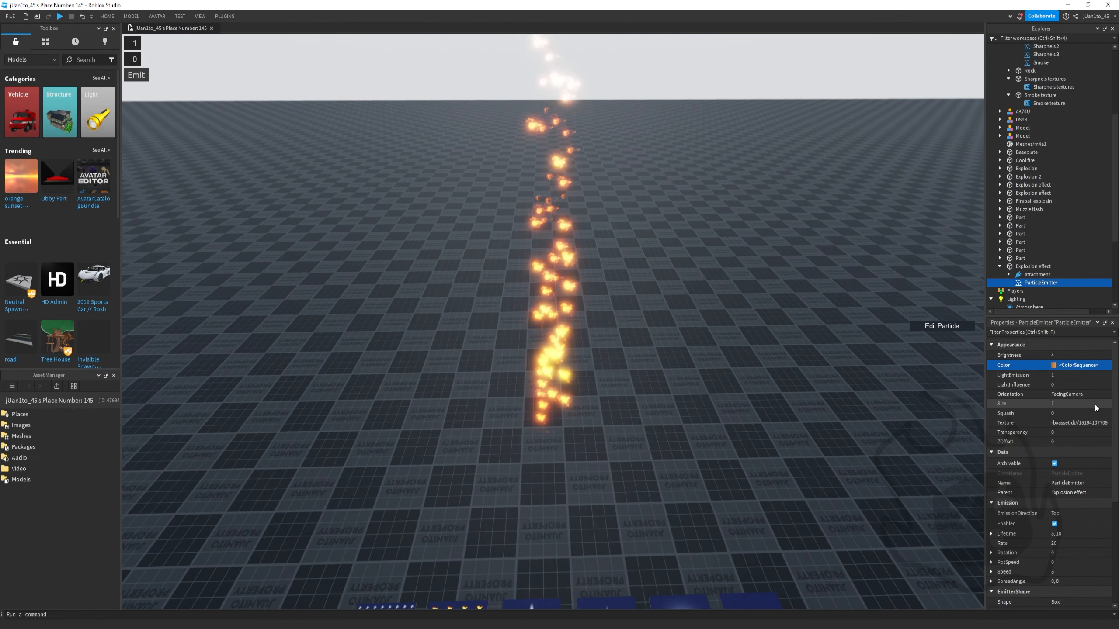
pyautogui.click(960, 326)
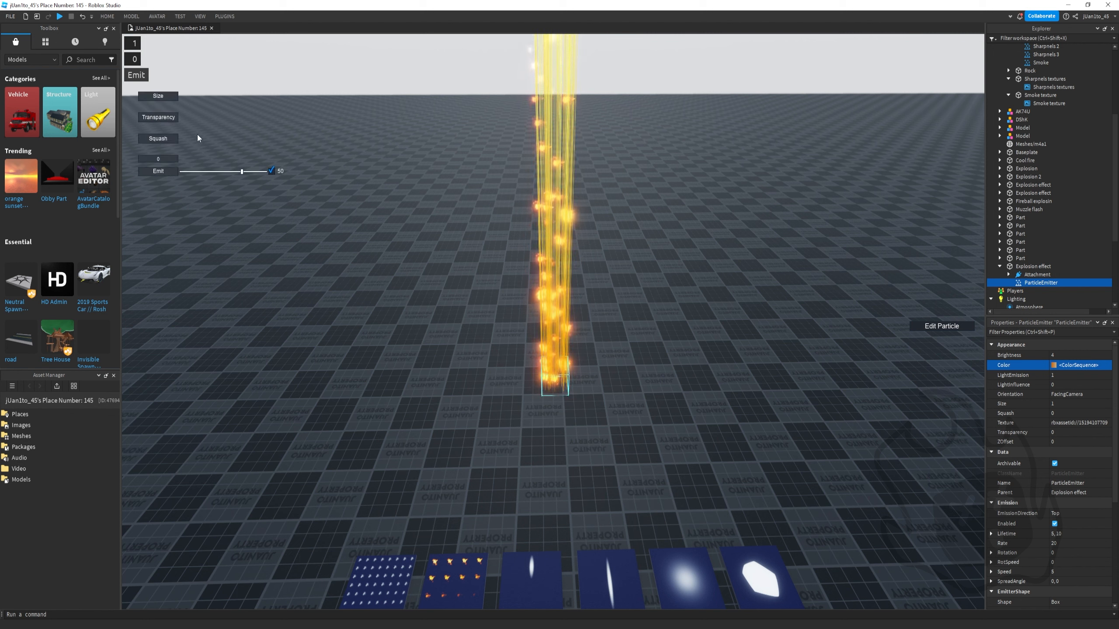
pyautogui.click(160, 98)
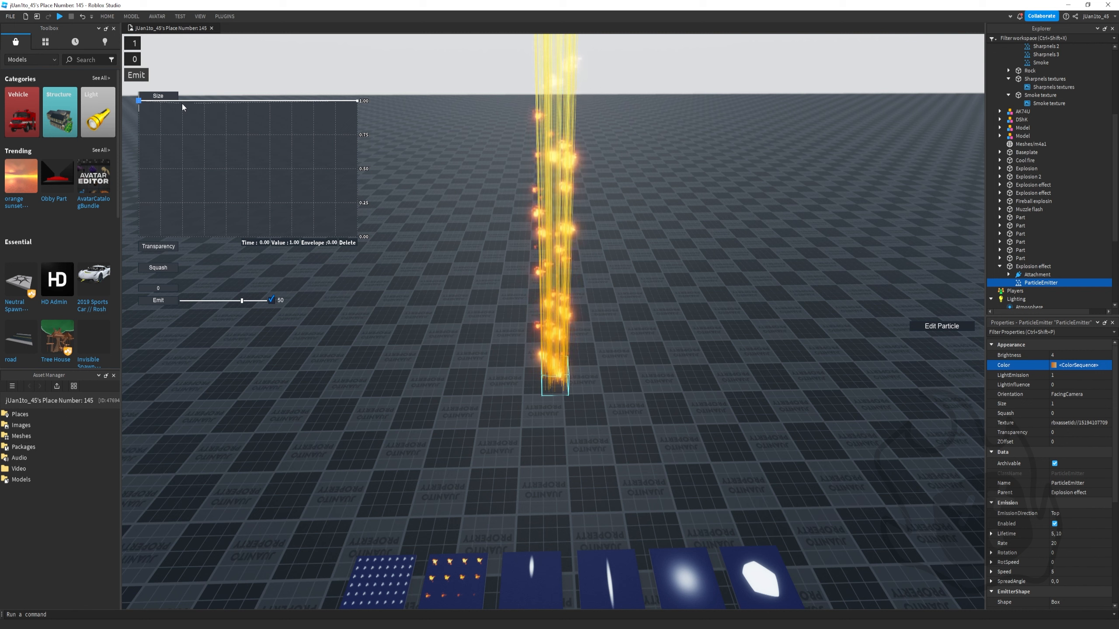
pyautogui.moveTo(172, 102); pyautogui.dragTo(176, 115)
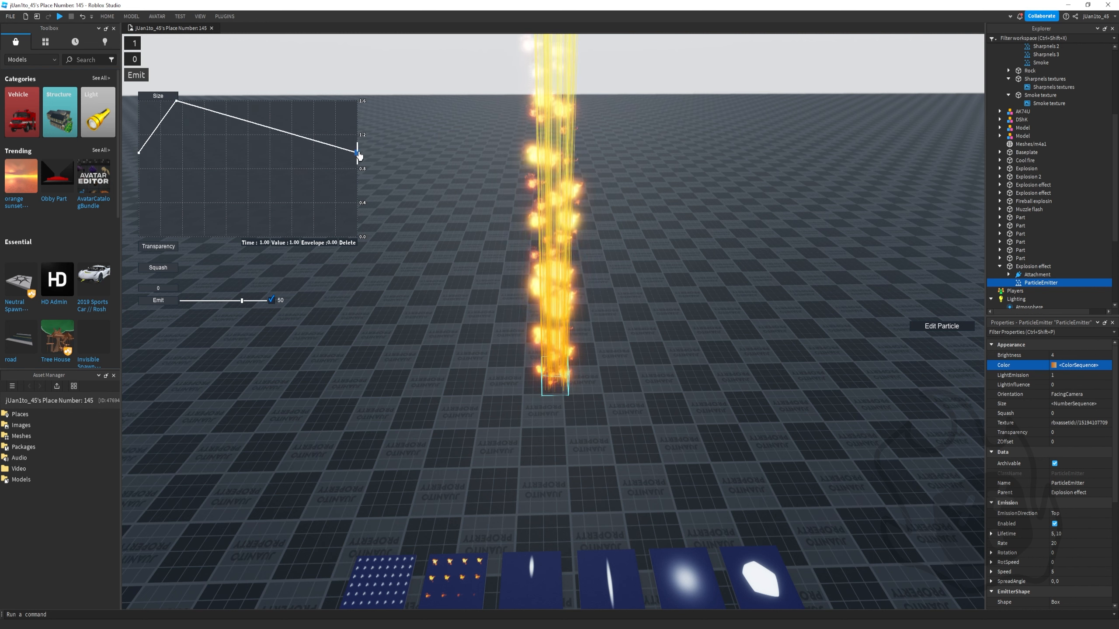
pyautogui.click(357, 153)
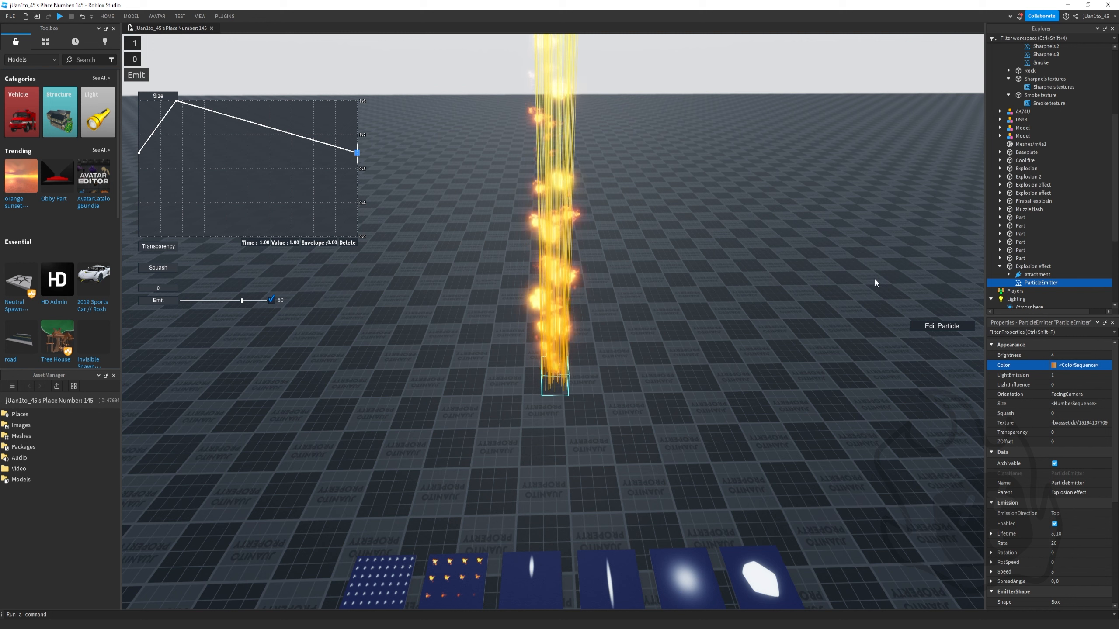
pyautogui.moveTo(356, 152); pyautogui.dragTo(357, 101)
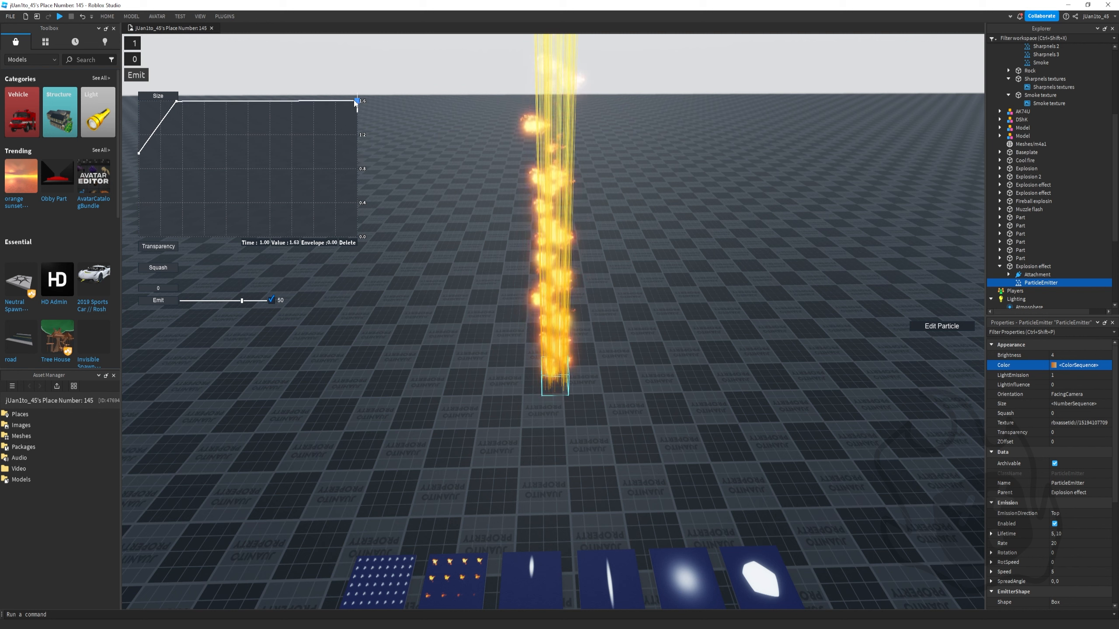
pyautogui.moveTo(177, 137); pyautogui.dragTo(169, 100)
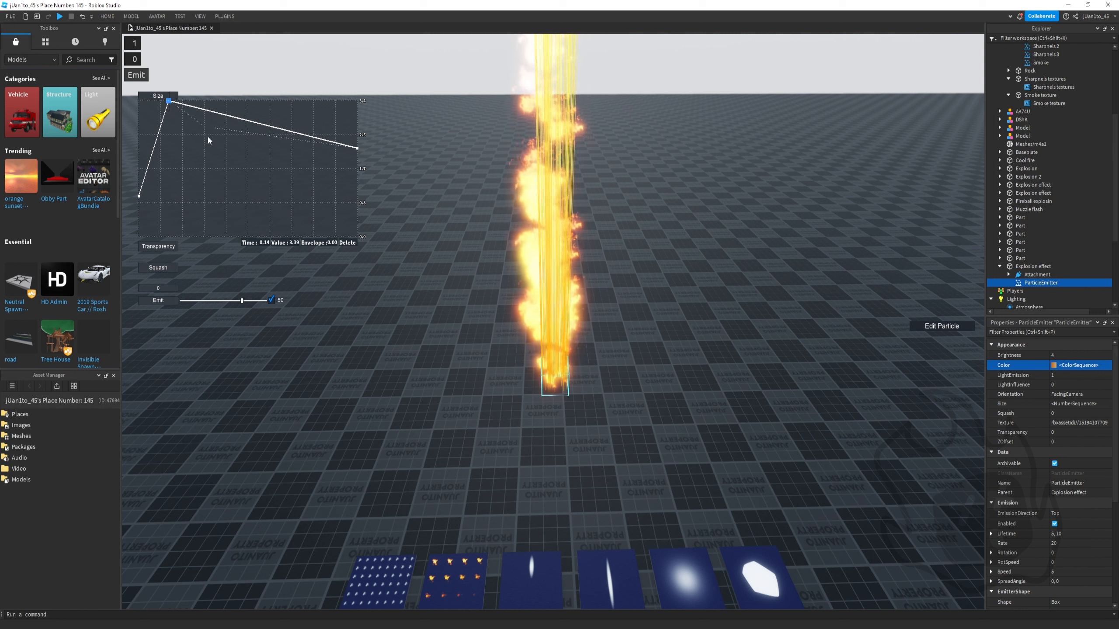
# Set the early Size keypoint's value to 6, raise the curve's end, and readjust the keypoint to about 5.52 with a 1.74 envelope
pyautogui.click(299, 241)
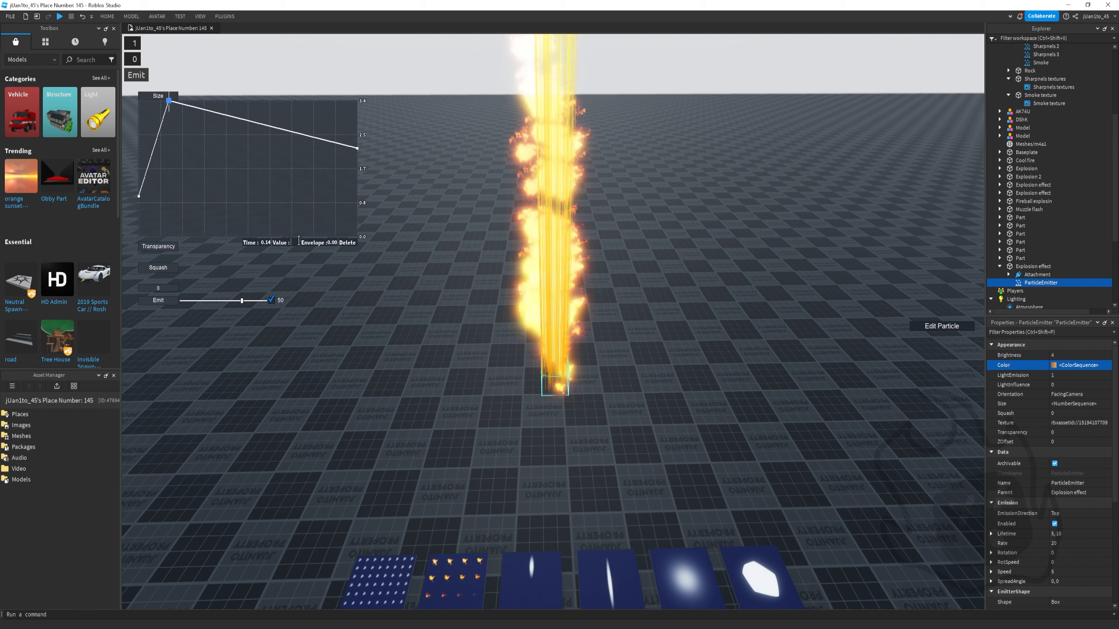
pyautogui.write('6')
pyautogui.press('Return')
pyautogui.moveTo(358, 191); pyautogui.dragTo(356, 101)
pyautogui.click(169, 113)
pyautogui.moveTo(169, 113)
pyautogui.mouseDown()
pyautogui.moveTo(169, 102)
pyautogui.moveTo(169, 154)
pyautogui.moveTo(166, 117)
pyautogui.moveTo(165, 129)
pyautogui.mouseUp()
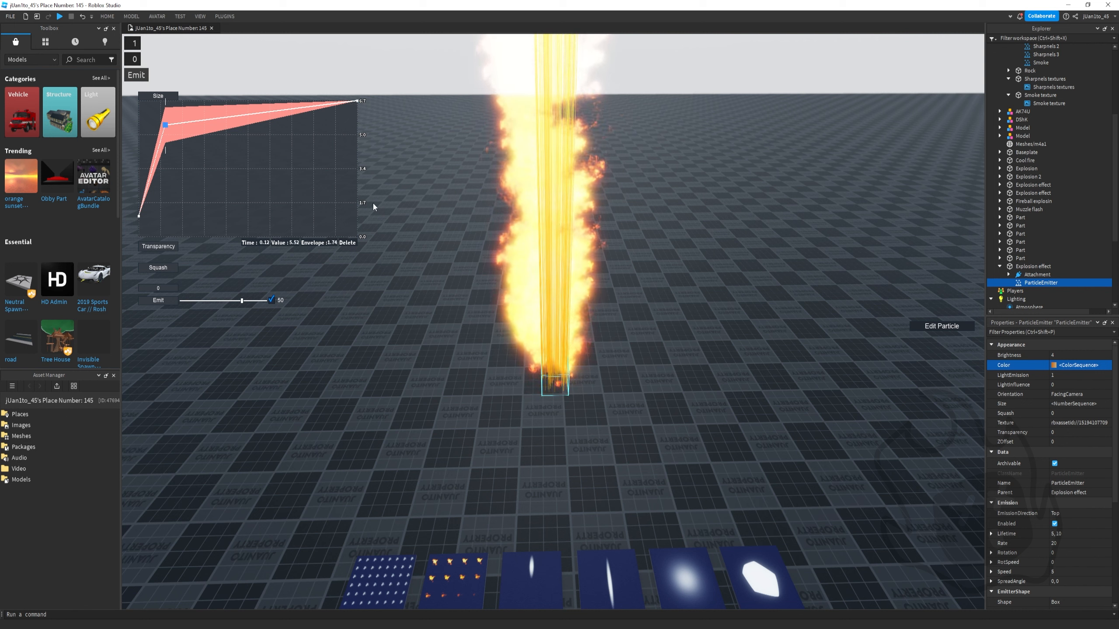
# Raise the Size curve's end point to about 10.26 with an envelope of about 1.46 and finish particle editing
pyautogui.moveTo(359, 104); pyautogui.dragTo(359, 96)
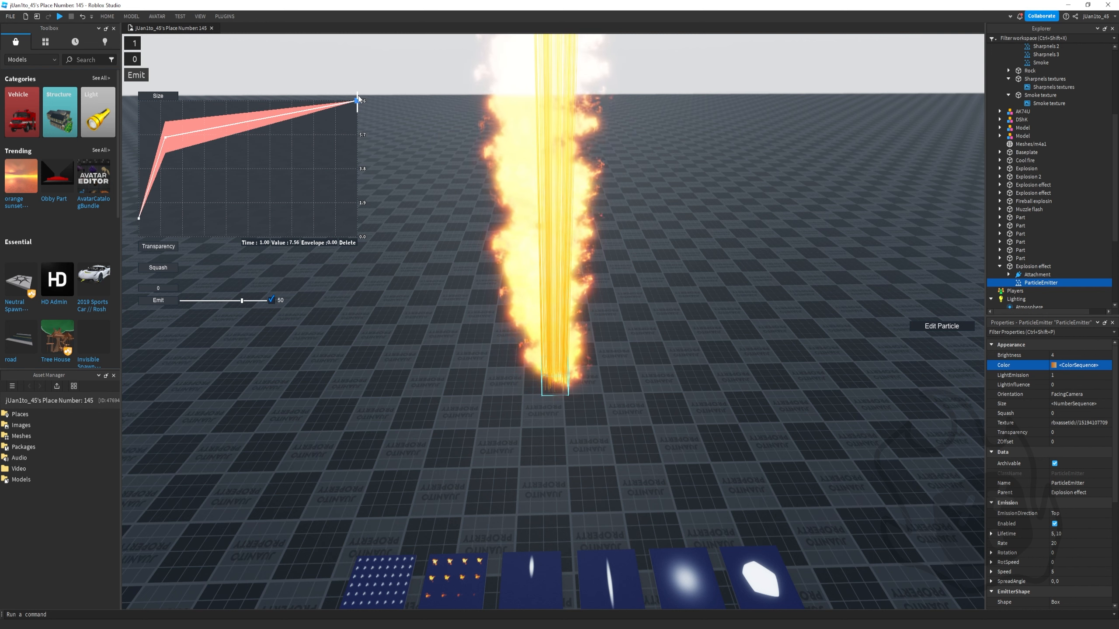
pyautogui.click(165, 138)
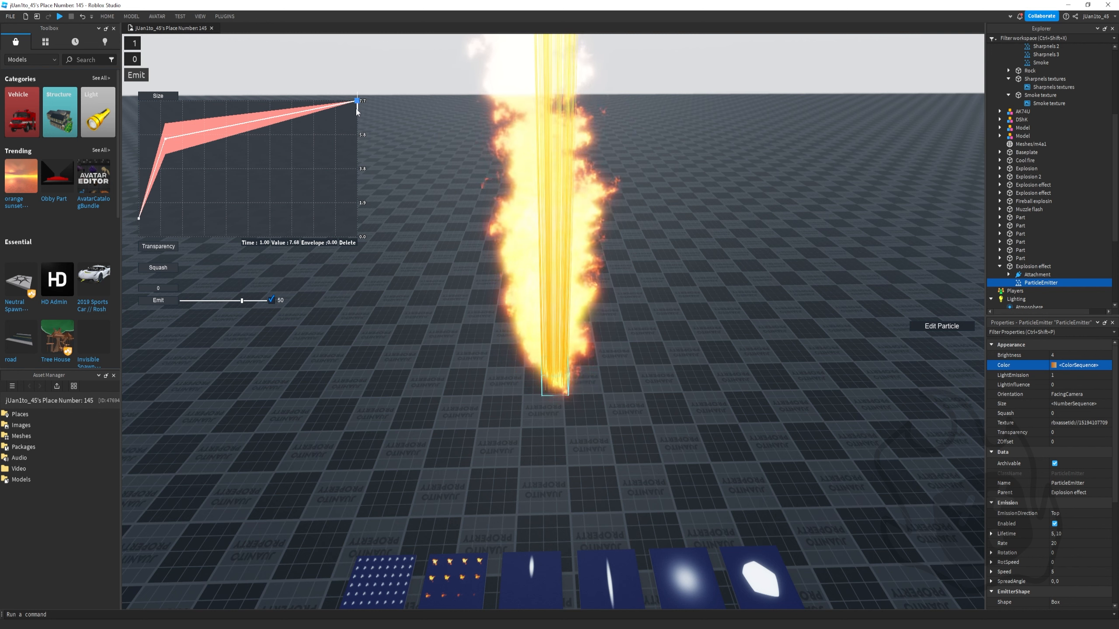
pyautogui.moveTo(357, 104)
pyautogui.mouseDown()
pyautogui.moveTo(360, 94)
pyautogui.moveTo(358, 114)
pyautogui.mouseUp()
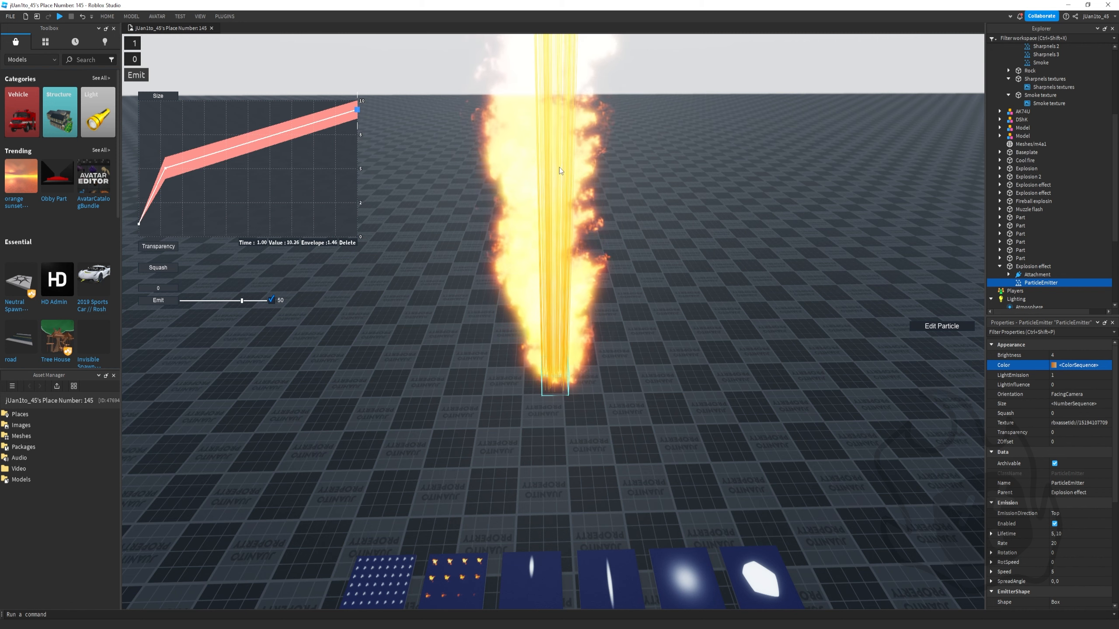
pyautogui.click(939, 327)
# Set the fire emitter's Lifetime to a range of 0.5 to 1
pyautogui.click(1070, 534)
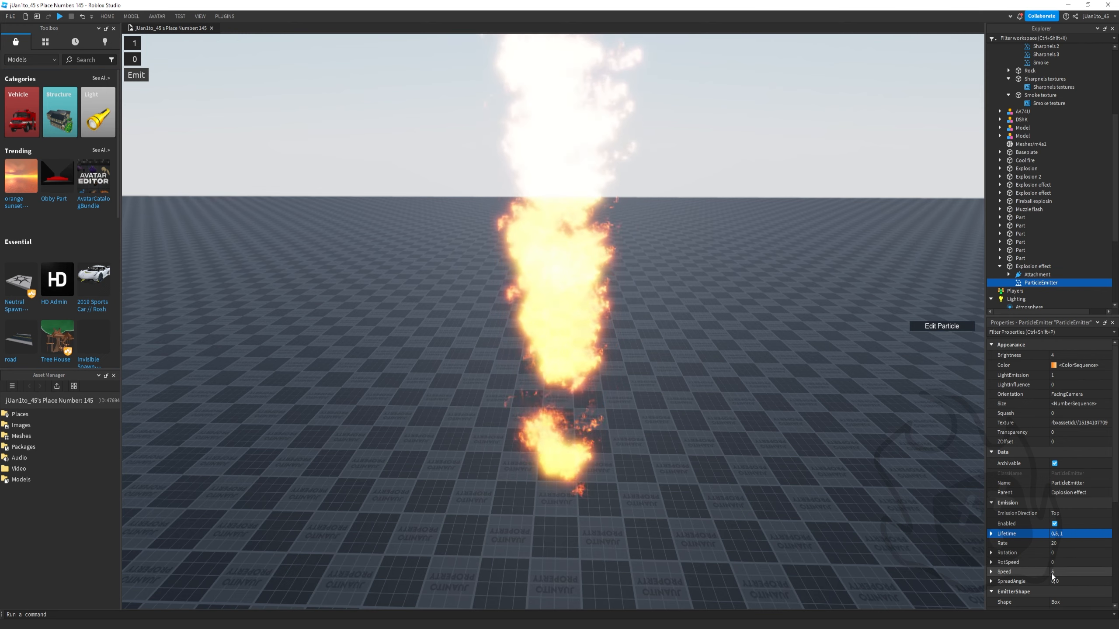
pyautogui.moveTo(832, 473); pyautogui.dragTo(834, 474, button='right')
# Set the fire emitter's Rotation to -180, 180 and RotSpeed to -50, 50
pyautogui.click(1063, 553)
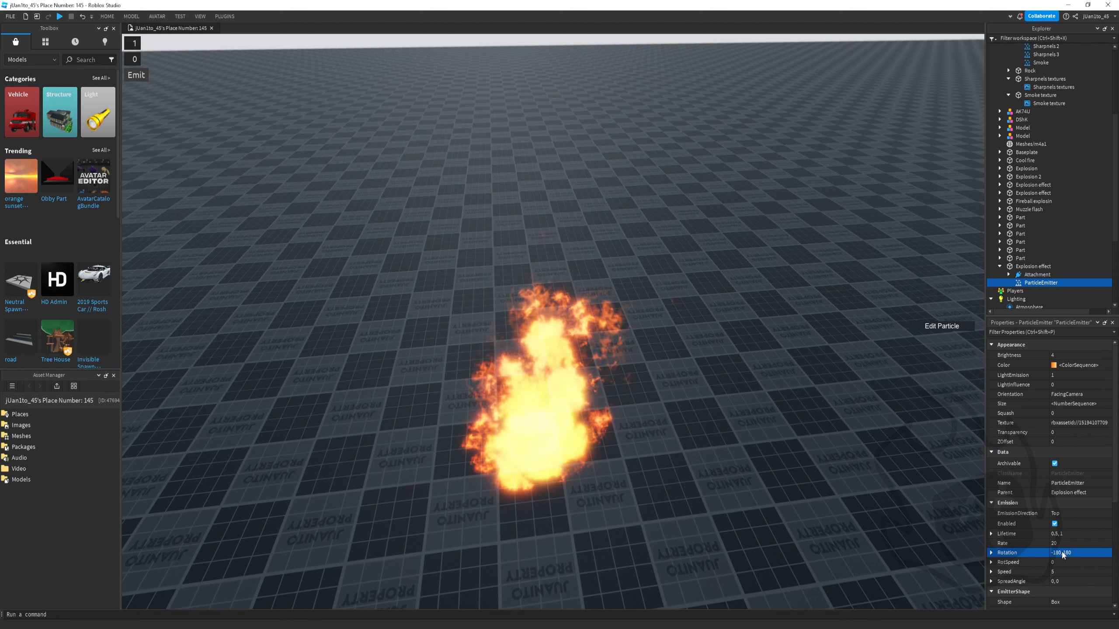
pyautogui.click(1071, 563)
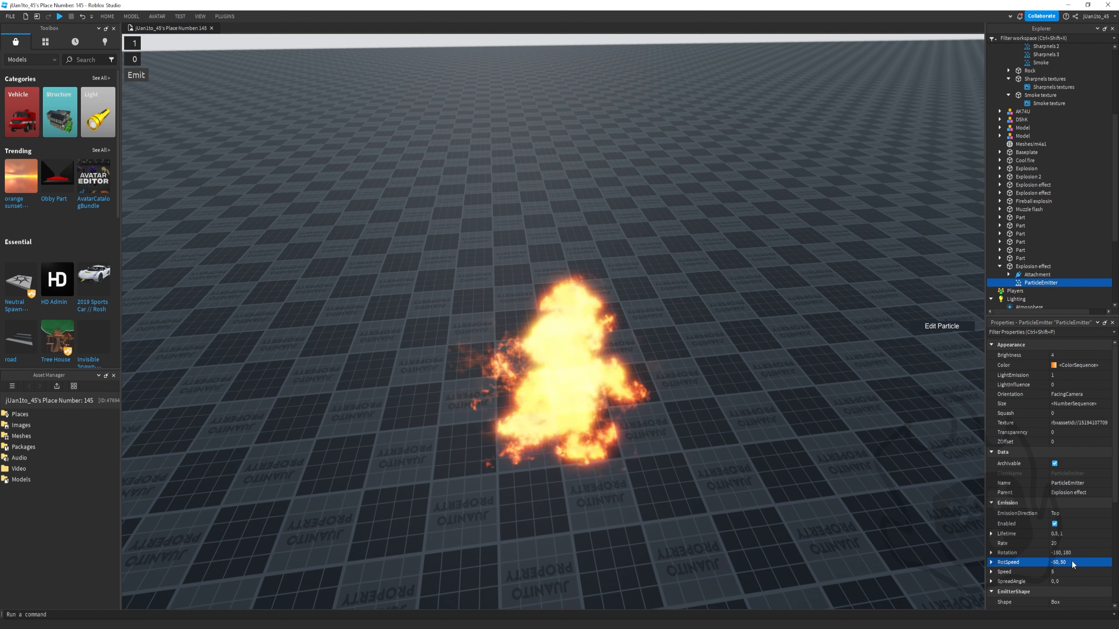
# Change the fire emitter's emission Shape to Sphere
pyautogui.click(1065, 572)
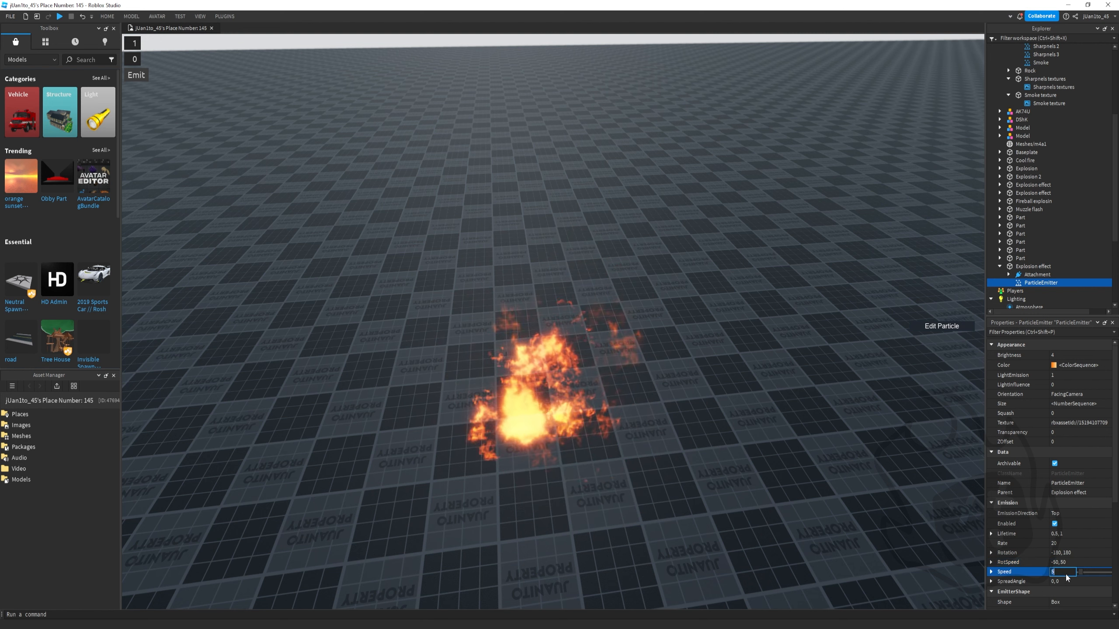
pyautogui.scroll(-3, 1040, 537)
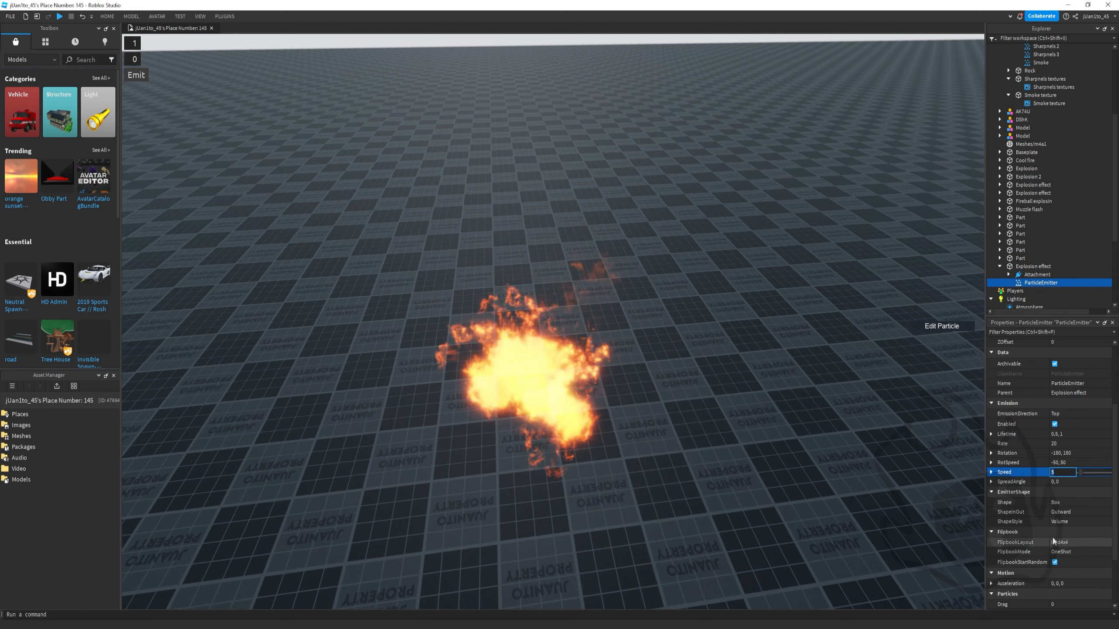
pyautogui.click(1060, 503)
pyautogui.click(1060, 503)
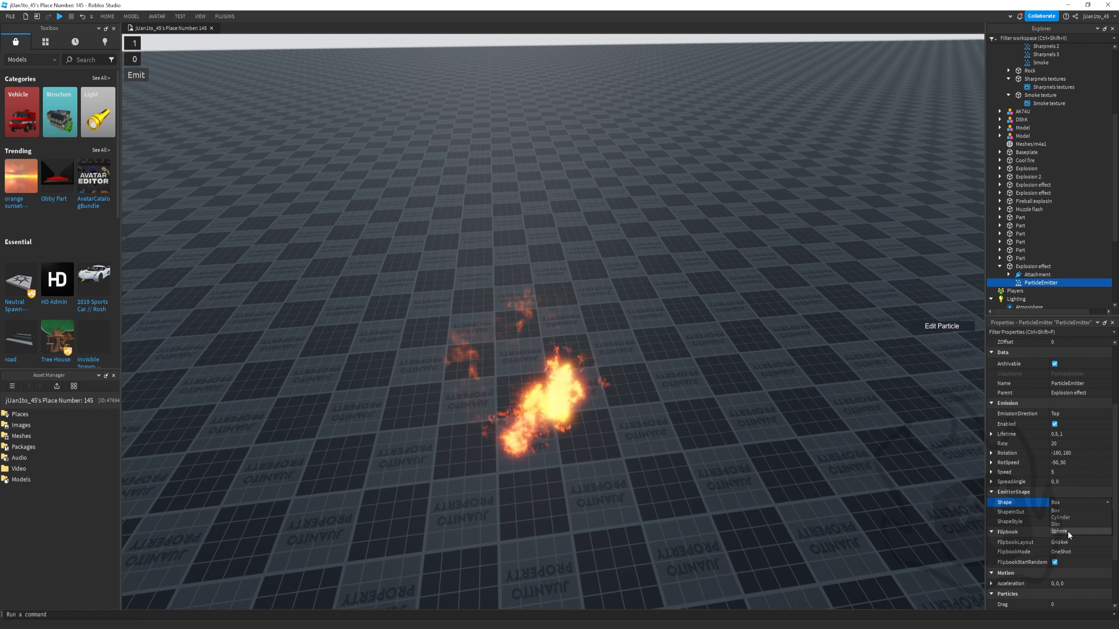
pyautogui.click(1053, 517)
# Set the maximum of the fire emitter's Speed range to 10
pyautogui.click(992, 472)
pyautogui.click(1058, 491)
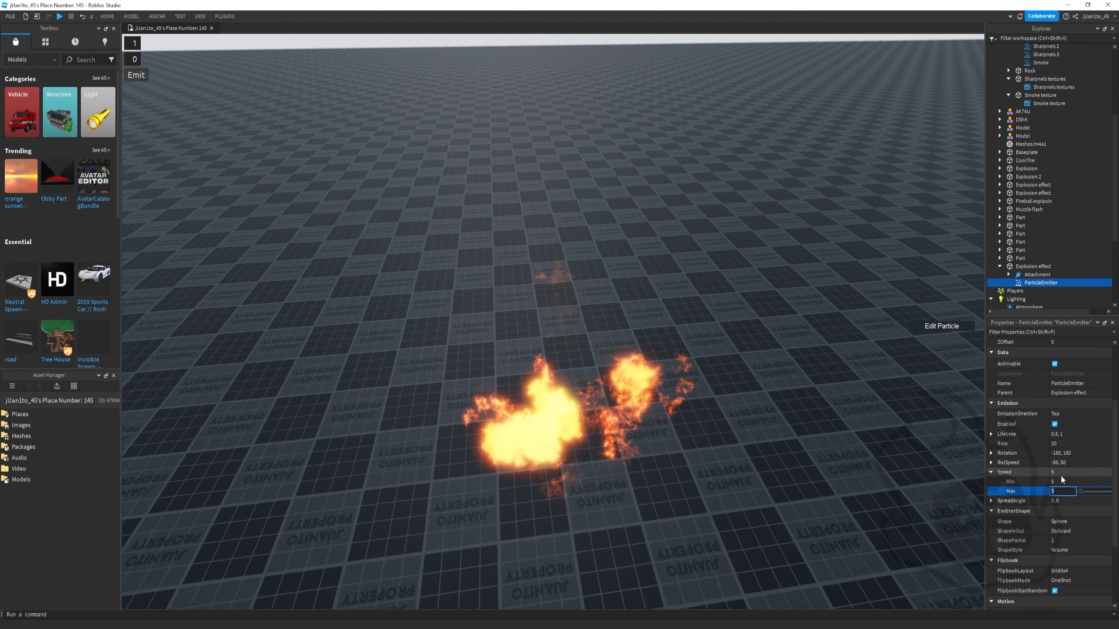
pyautogui.write('1')
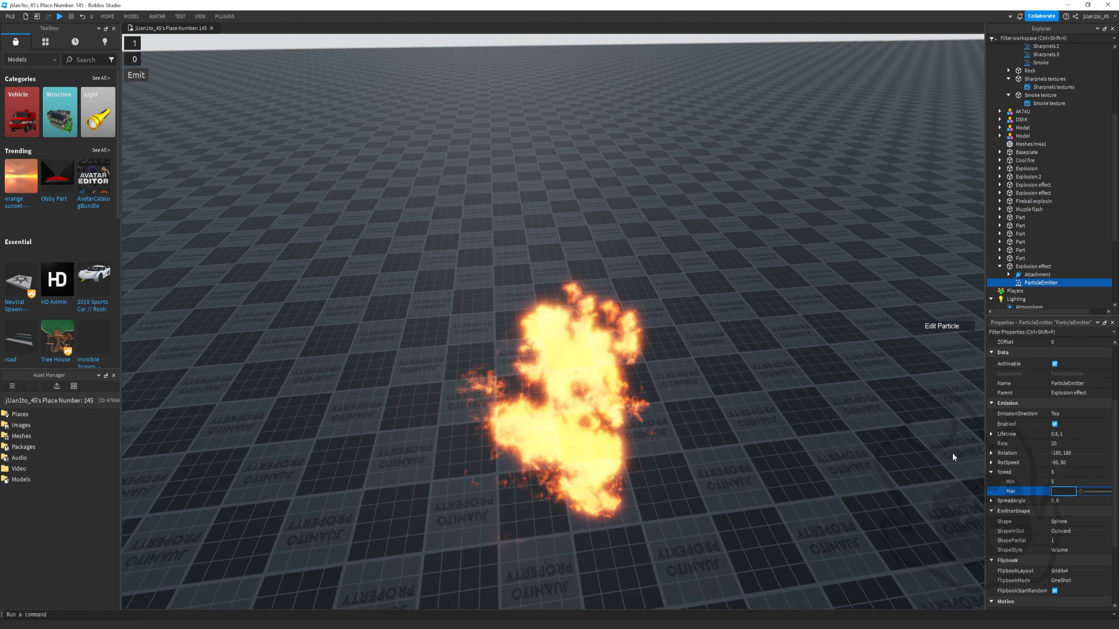
pyautogui.write('9')
pyautogui.write('1')
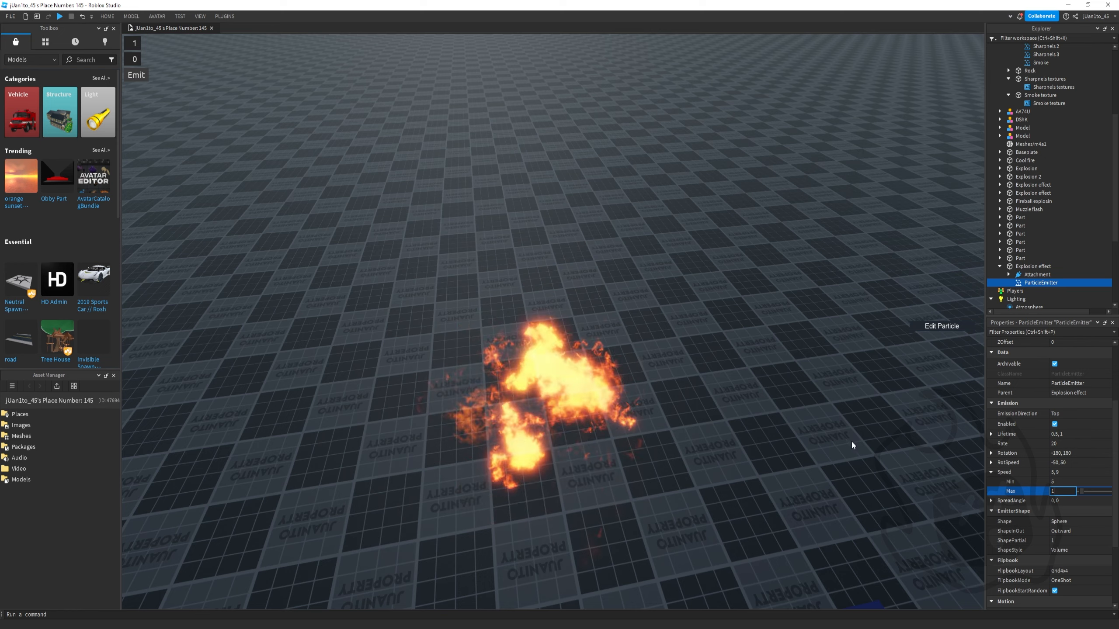
pyautogui.write('0')
pyautogui.press('Return')
# Set the fire emitter's Drag to 1
pyautogui.scroll(-3, 1087, 501)
pyautogui.click(1062, 533)
pyautogui.write('1')
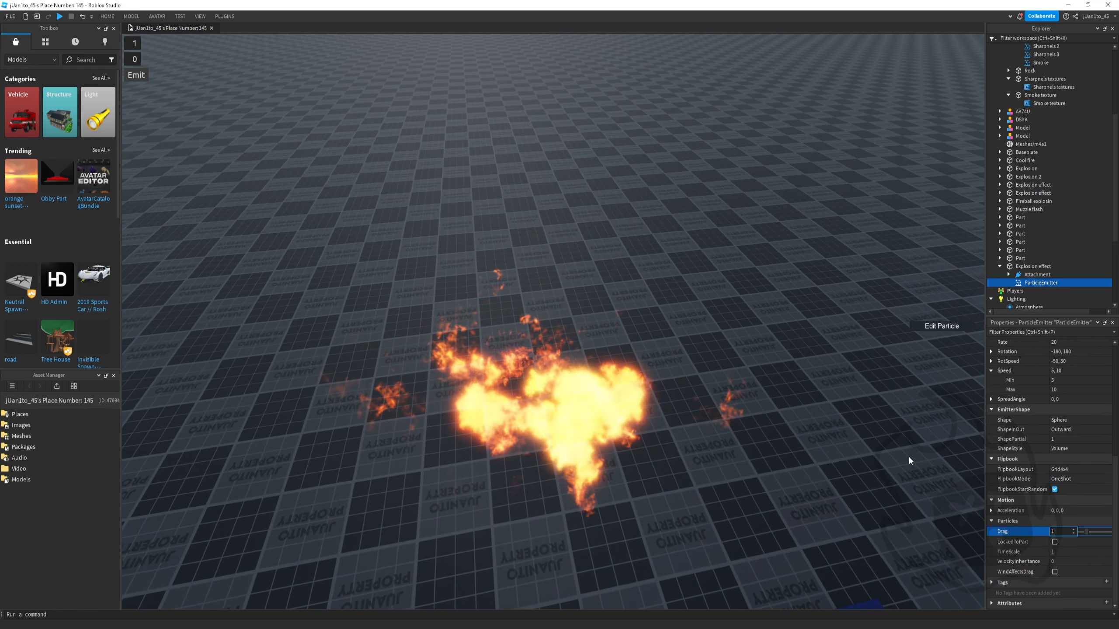
pyautogui.moveTo(908, 456); pyautogui.dragTo(904, 452, button='right')
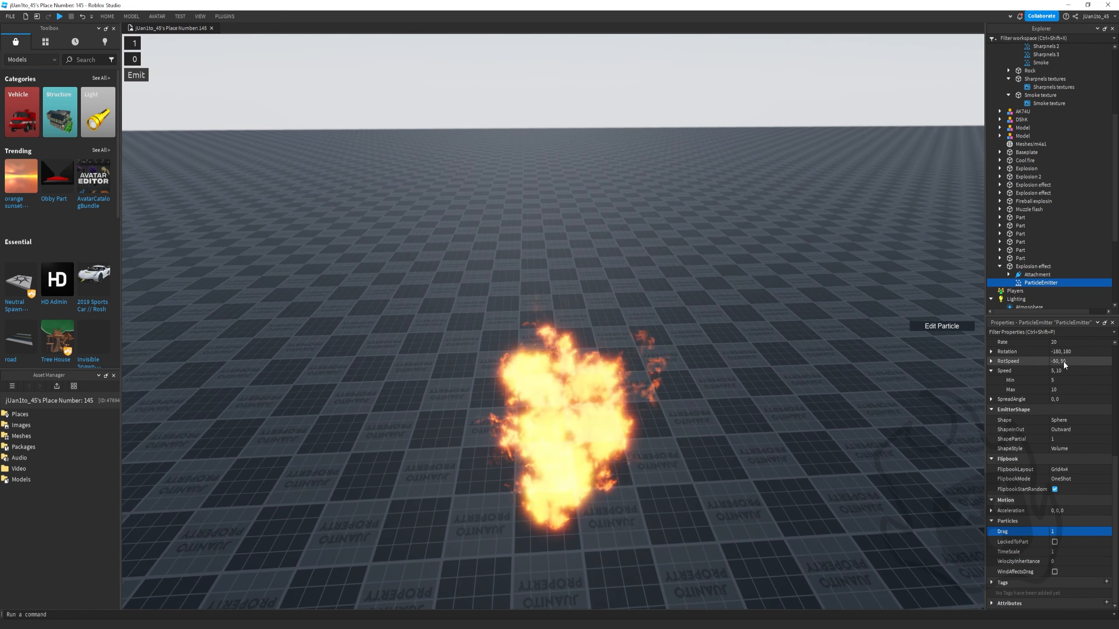
# Try a Lifetime of 0.1 on the fire emitter and undo it
pyautogui.scroll(3, 1064, 364)
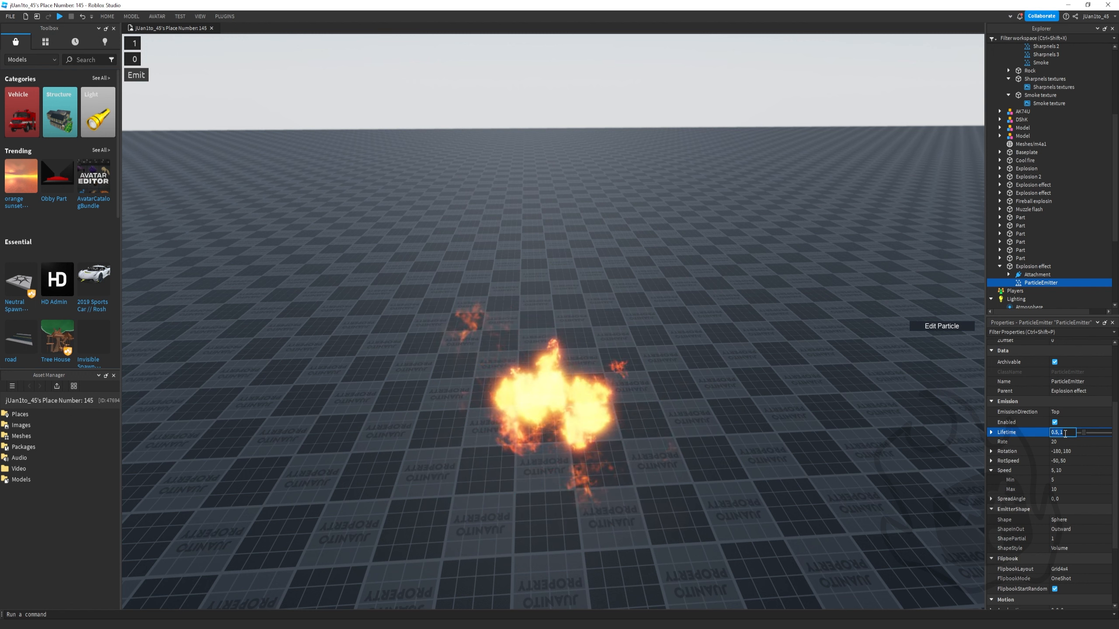
pyautogui.press('BackSpace')
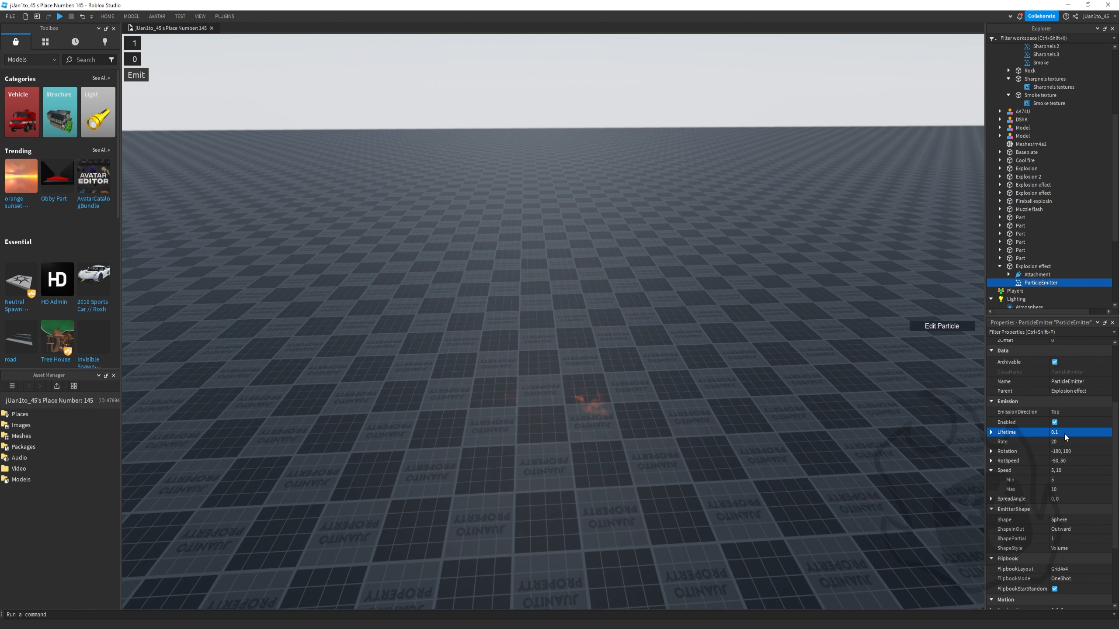
pyautogui.moveTo(850, 429)
pyautogui.mouseDown(button='right')
pyautogui.moveTo(811, 417)
pyautogui.moveTo(859, 426)
pyautogui.mouseUp(button='right')
pyautogui.hotkey('ctrl', 'z')
# Set the fire emitter's ZOffset to 1
pyautogui.scroll(2, 1089, 530)
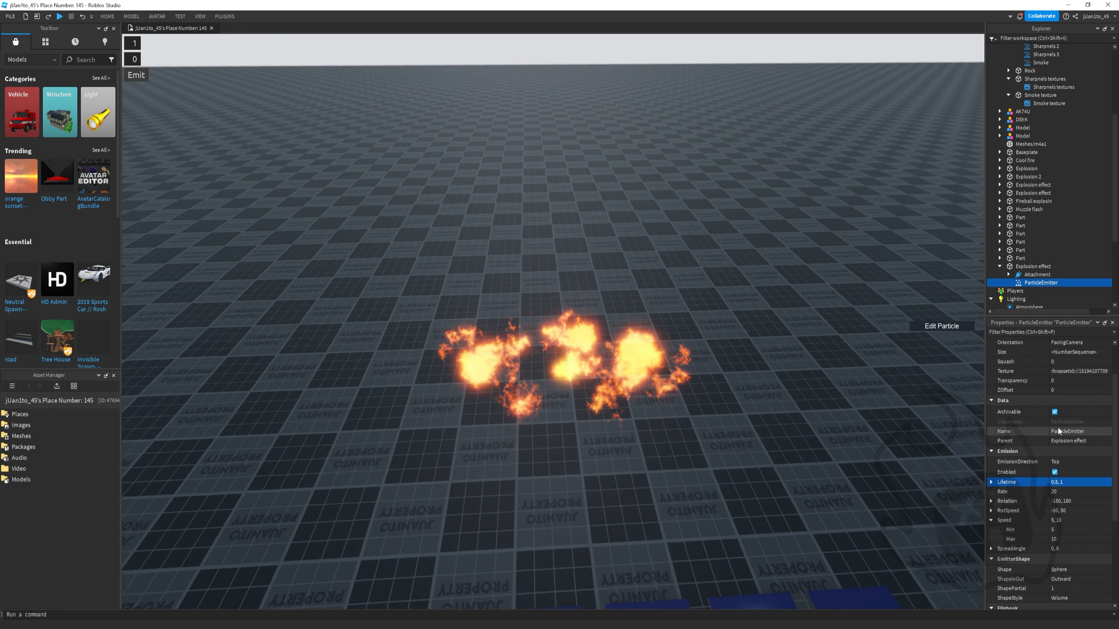
pyautogui.click(1065, 390)
pyautogui.write('1')
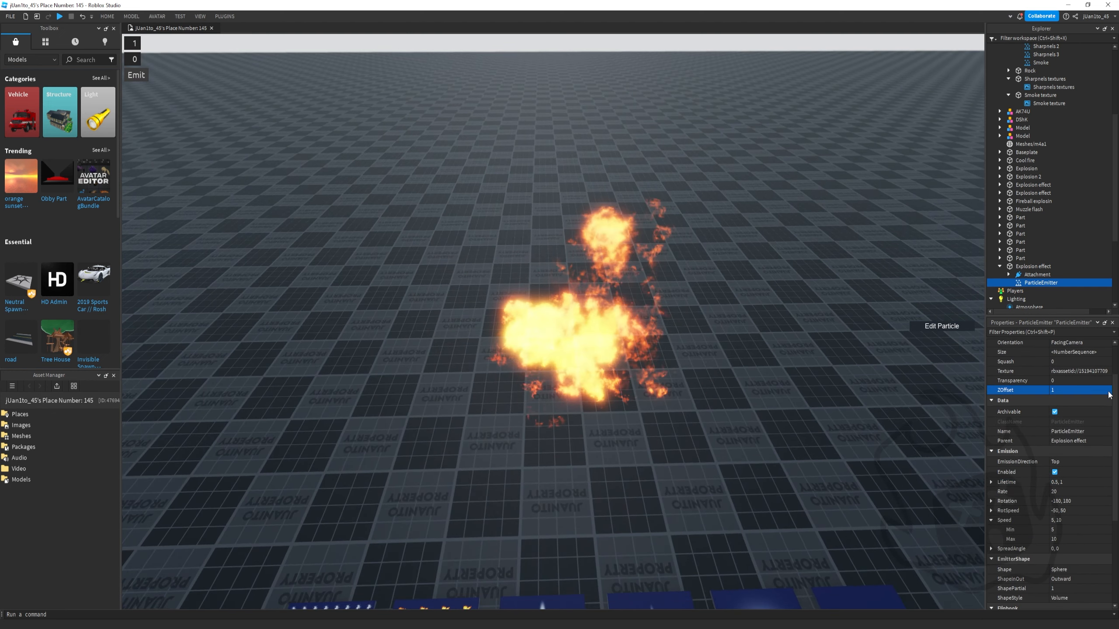
# Make the fire emitter's Transparency rise from 0 to 1 over the particle lifetime
pyautogui.click(1066, 382)
pyautogui.moveTo(733, 352); pyautogui.dragTo(713, 212)
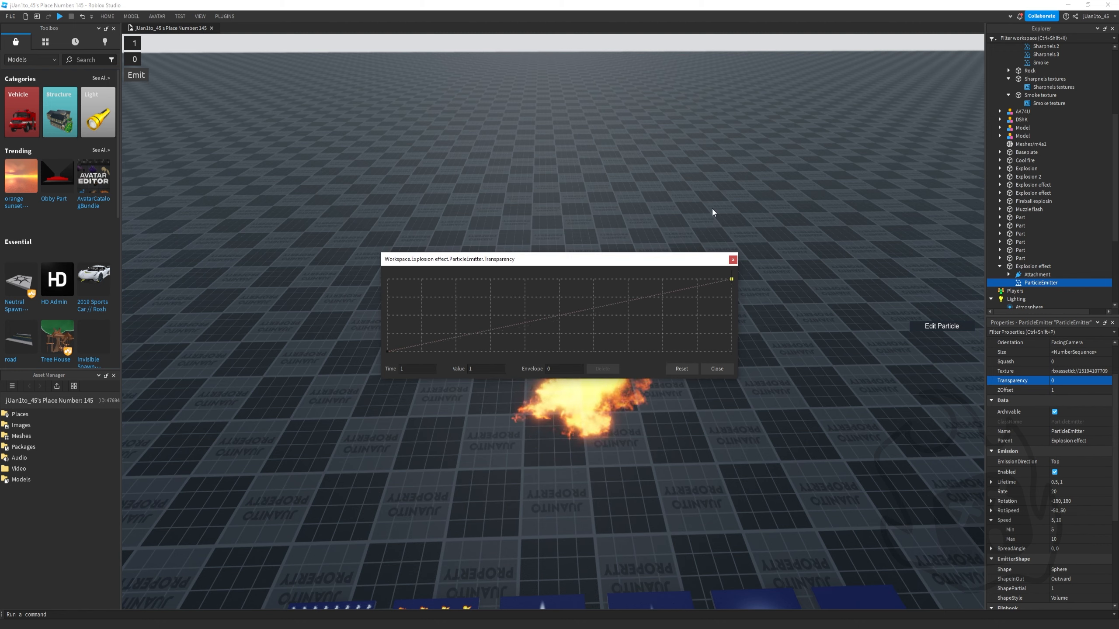
pyautogui.click(729, 370)
pyautogui.moveTo(742, 395); pyautogui.dragTo(741, 377, button='right')
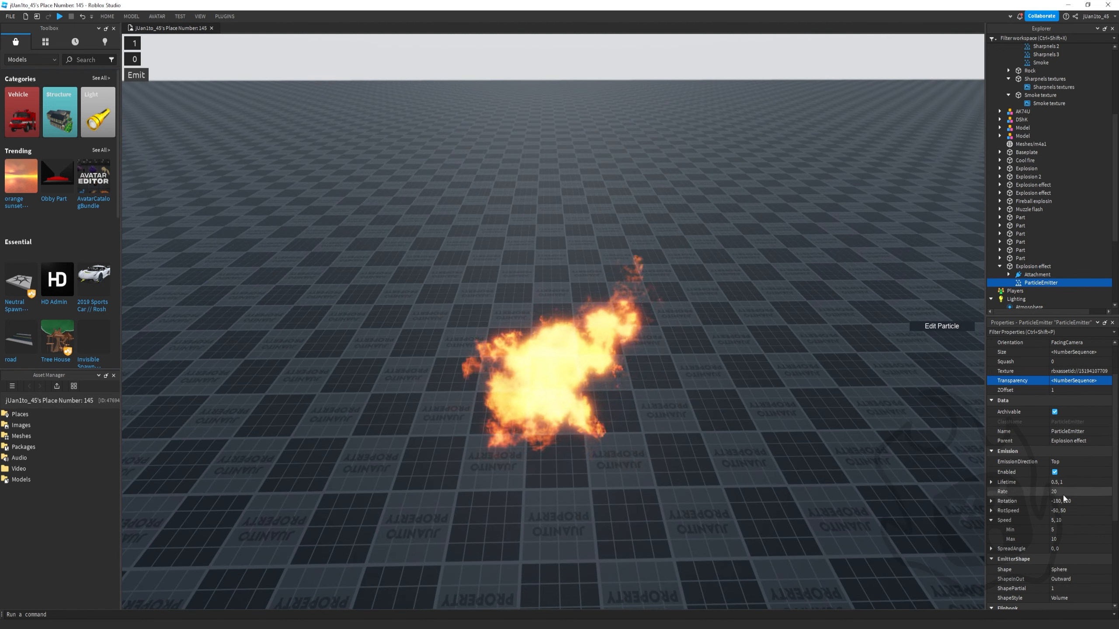
# Turn off the fire emitter's continuous emission and emit a test burst of 15 particles
pyautogui.click(1055, 472)
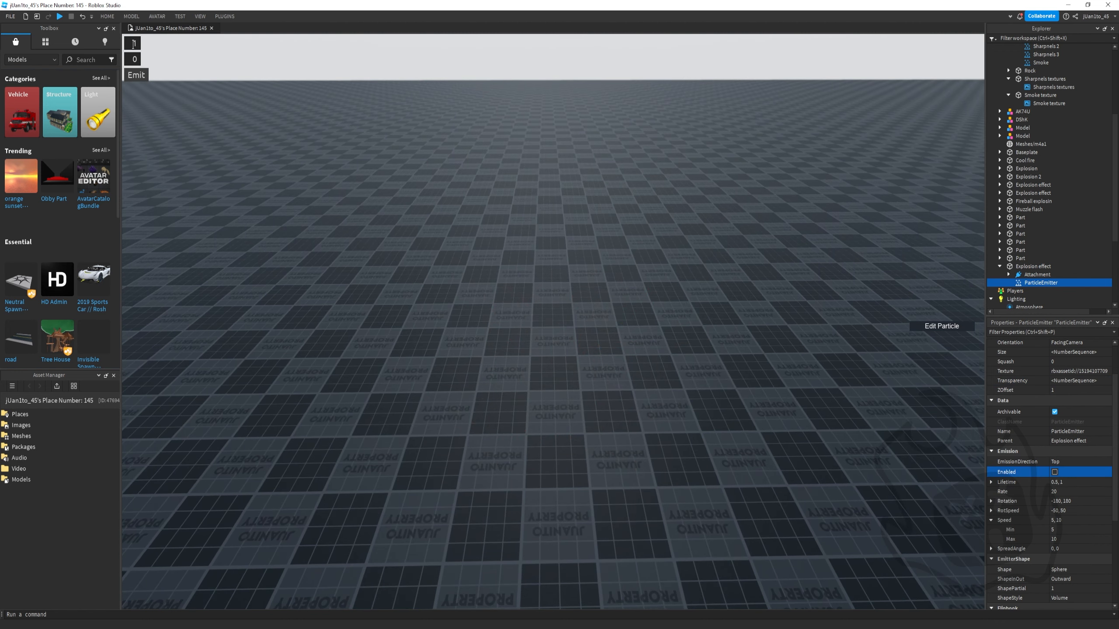
pyautogui.click(134, 75)
pyautogui.press('q')
pyautogui.click(134, 76)
# Set the fire emitter's Drag to 2 and emit test bursts of 20 particles
pyautogui.scroll(-3, 1075, 487)
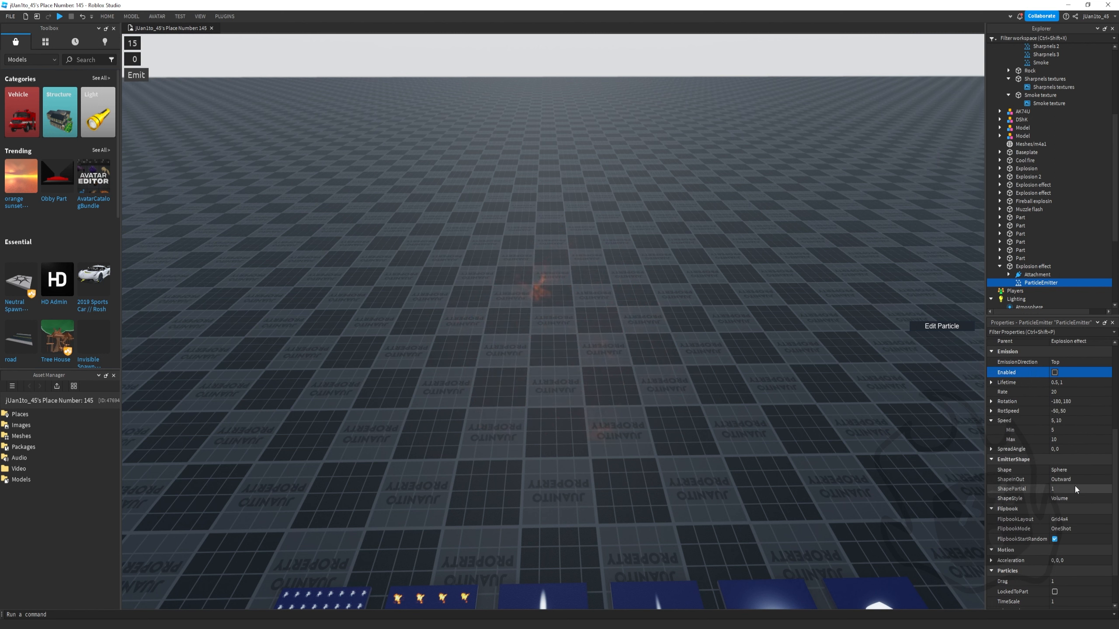
pyautogui.click(1062, 581)
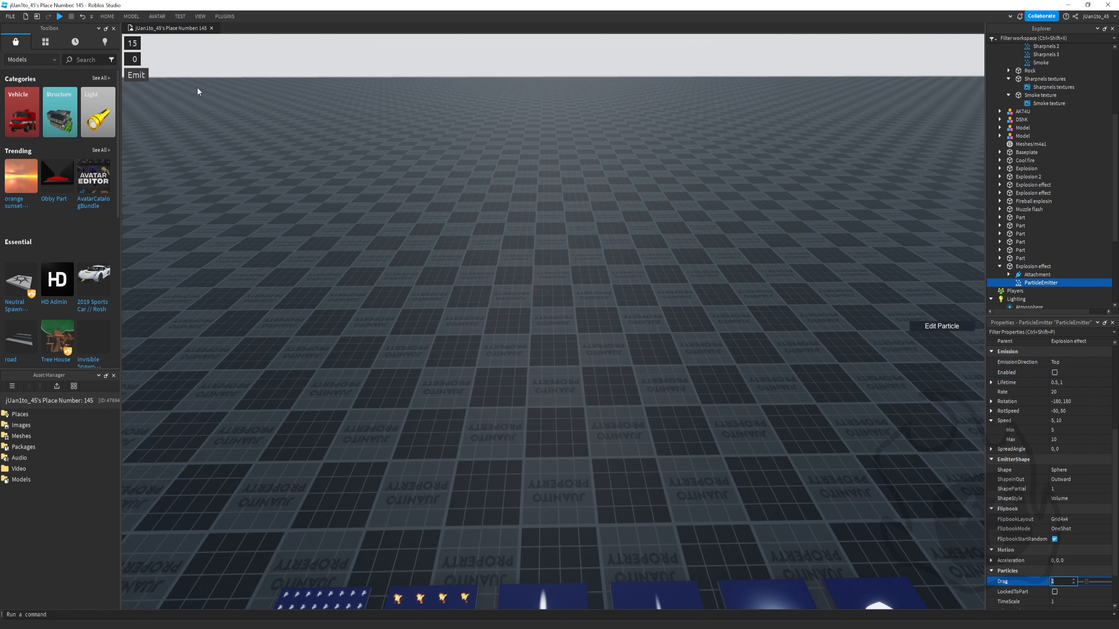
pyautogui.click(136, 75)
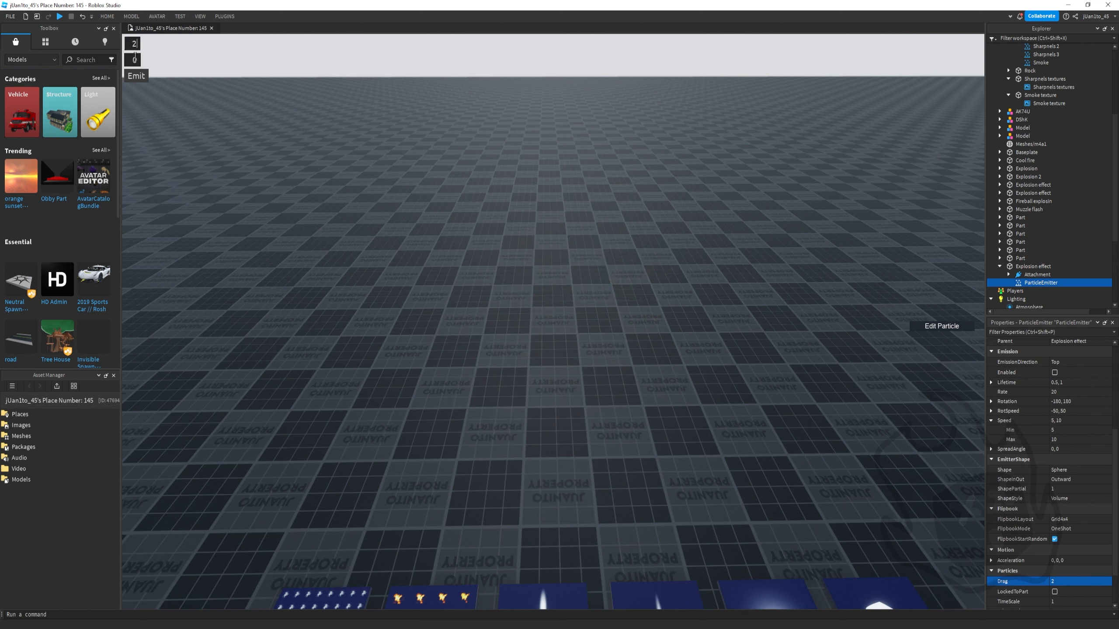
pyautogui.click(137, 77)
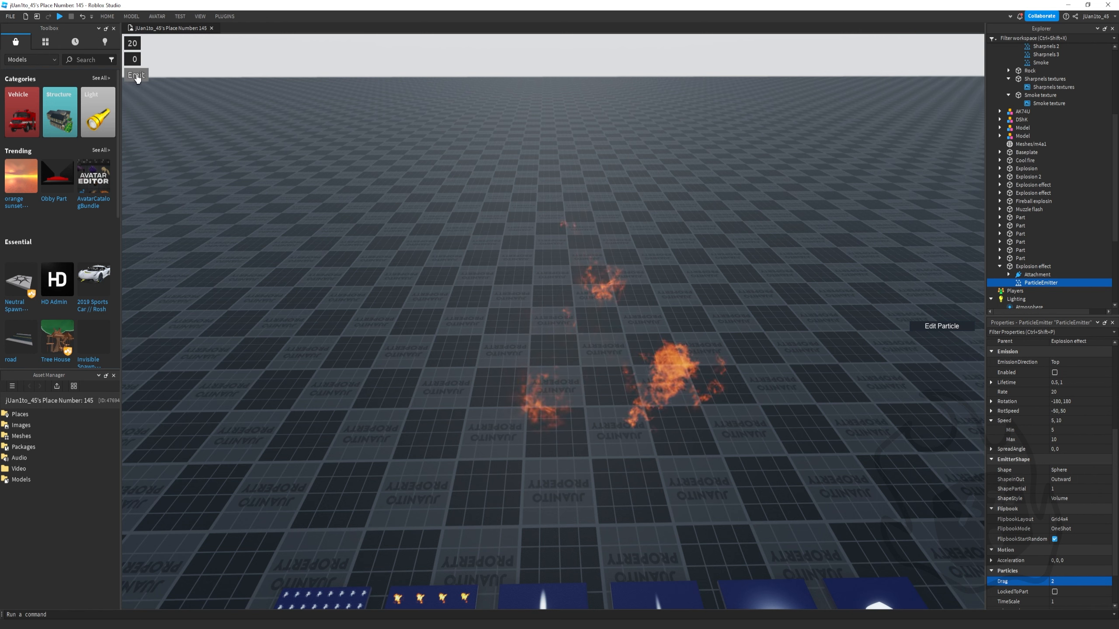
pyautogui.click(137, 77)
pyautogui.click(137, 77)
pyautogui.click(138, 77)
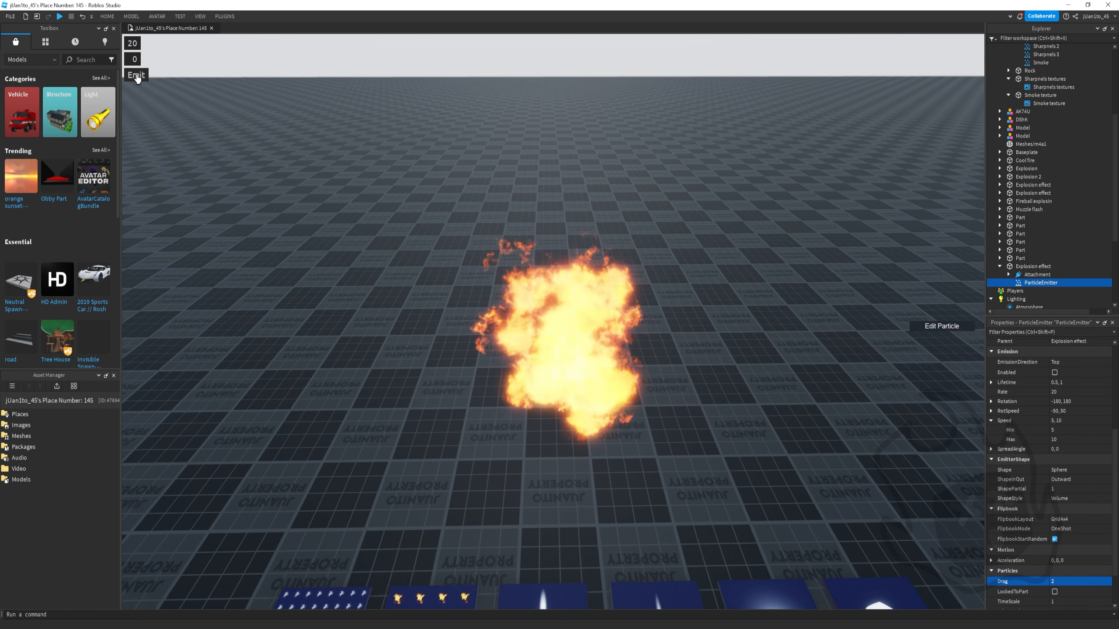
pyautogui.click(137, 77)
pyautogui.click(137, 77)
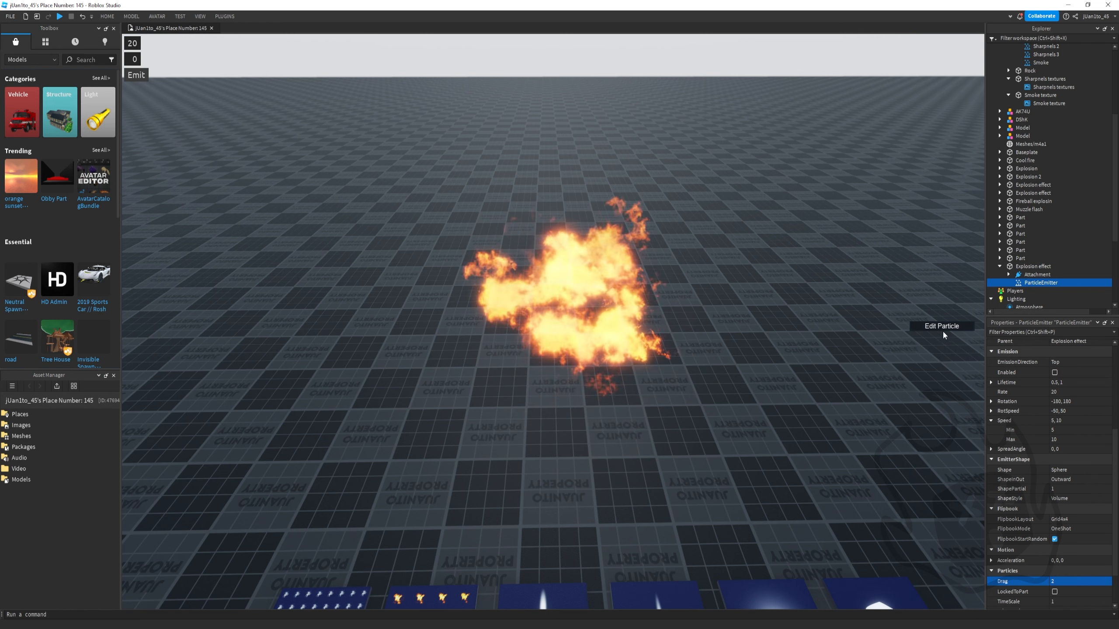
# Set the fire emitter's minimum Speed to 3 and emit a few test bursts
pyautogui.click(1058, 430)
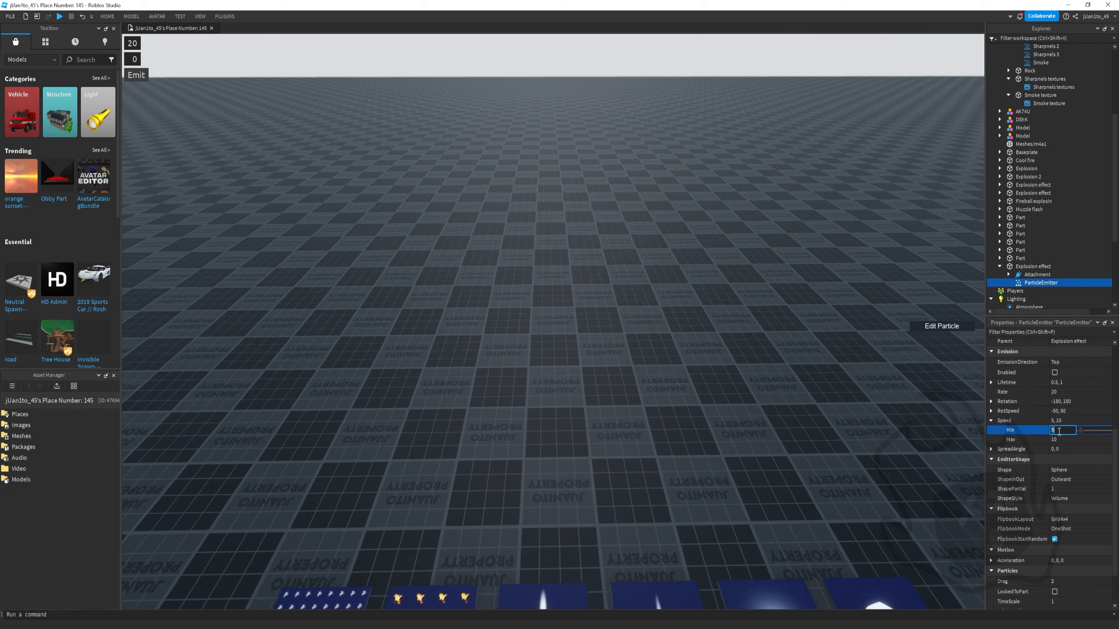
pyautogui.click(136, 74)
pyautogui.click(136, 75)
pyautogui.click(136, 75)
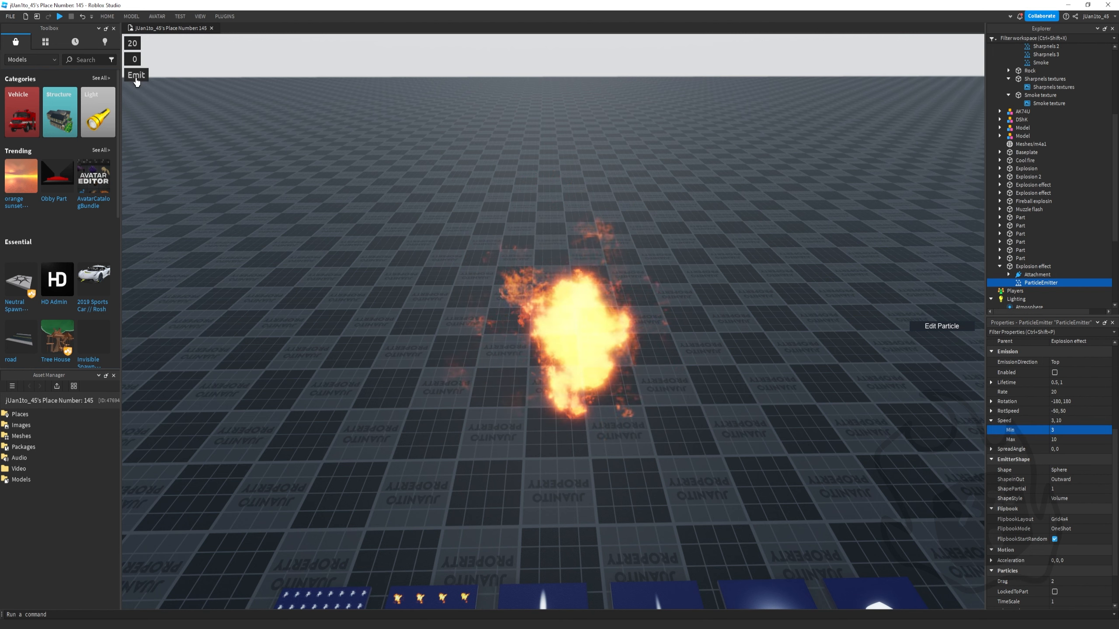
# Rename the fire flipbook's particle emitter to Fire
pyautogui.scroll(3, 1058, 419)
pyautogui.click(1081, 433)
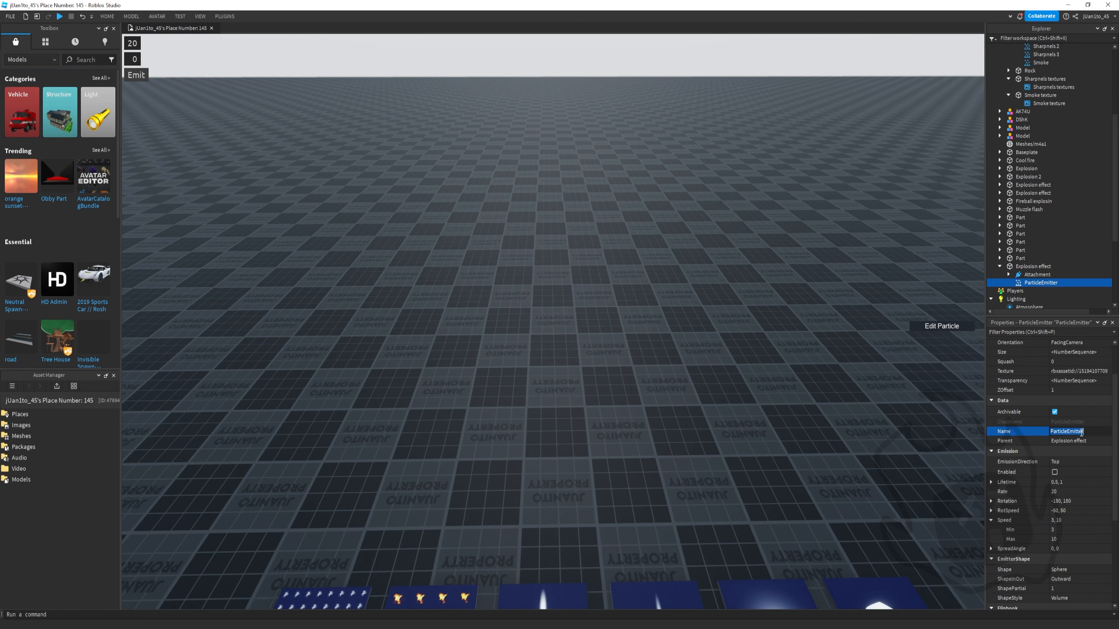
pyautogui.write('Fire')
pyautogui.press('Return')
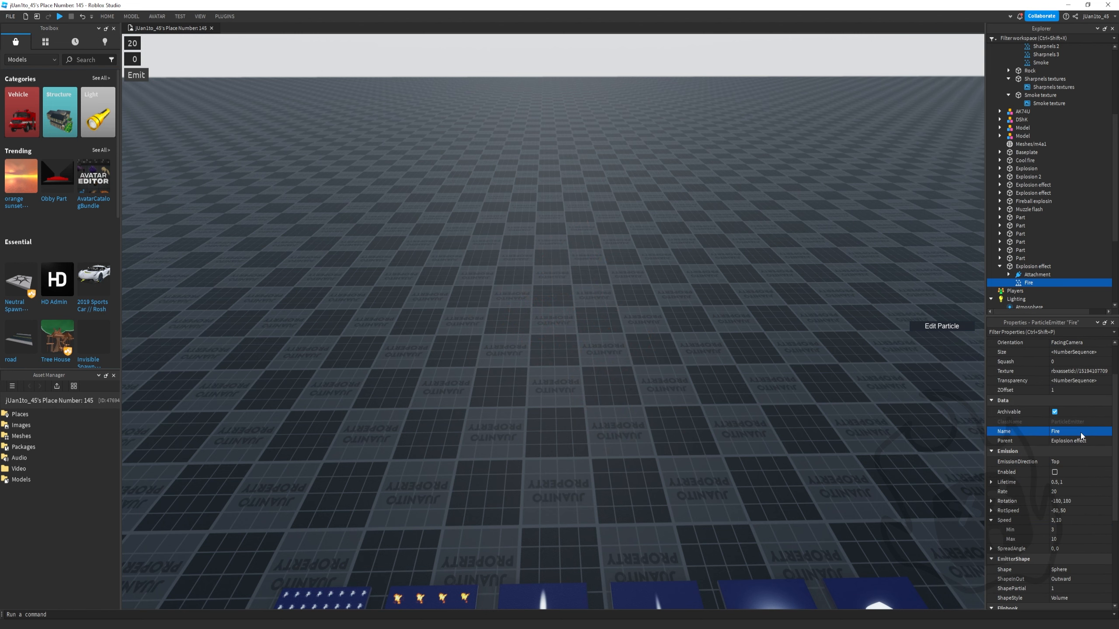
# Duplicate the Fire emitter inside the Explosion effect part
pyautogui.moveTo(704, 394); pyautogui.dragTo(708, 376, button='right')
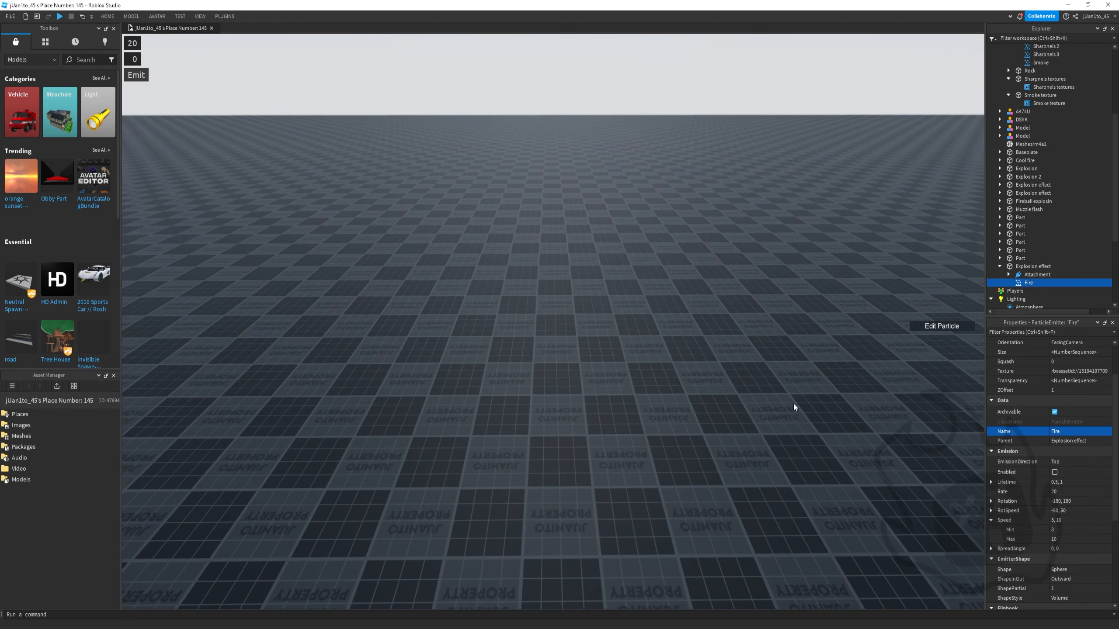
pyautogui.moveTo(794, 404); pyautogui.dragTo(799, 406, button='right')
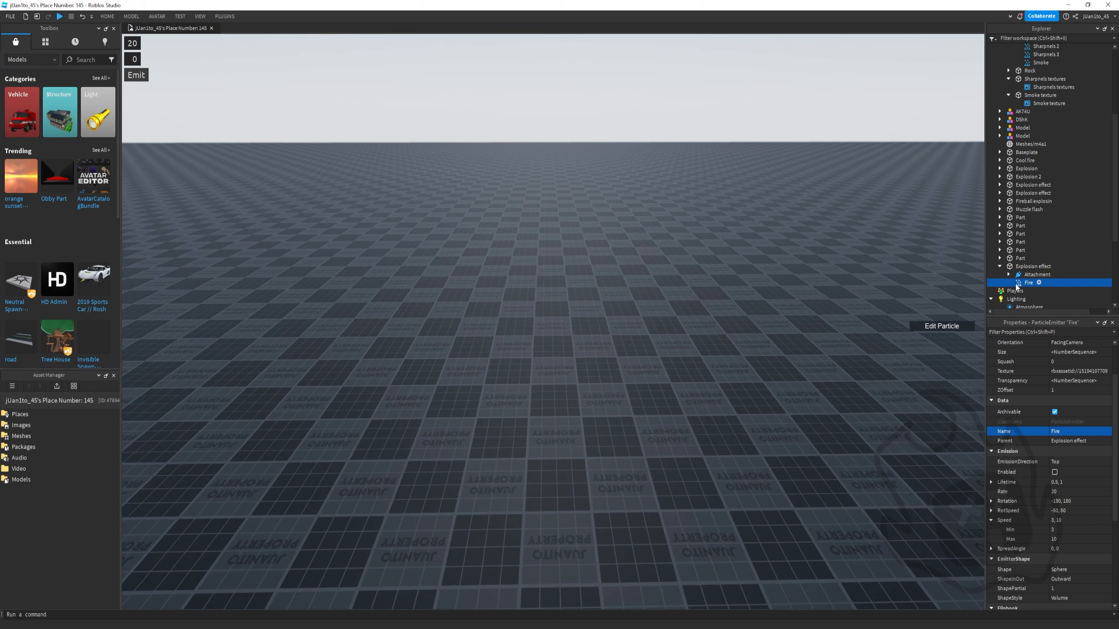
pyautogui.hotkey('ctrl', 'd')
# Copy the texture ID from the Smoke texture decal on the white smoke flipbook tile
pyautogui.moveTo(631, 408); pyautogui.dragTo(622, 404, button='right')
pyautogui.scroll(7, 622, 404)
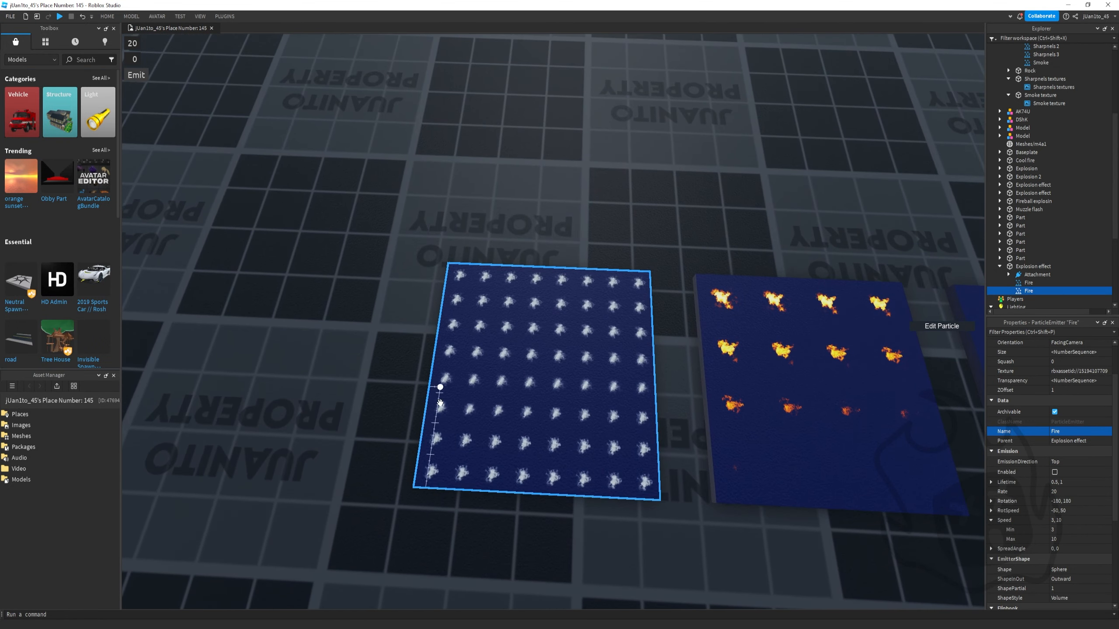
pyautogui.click(557, 340)
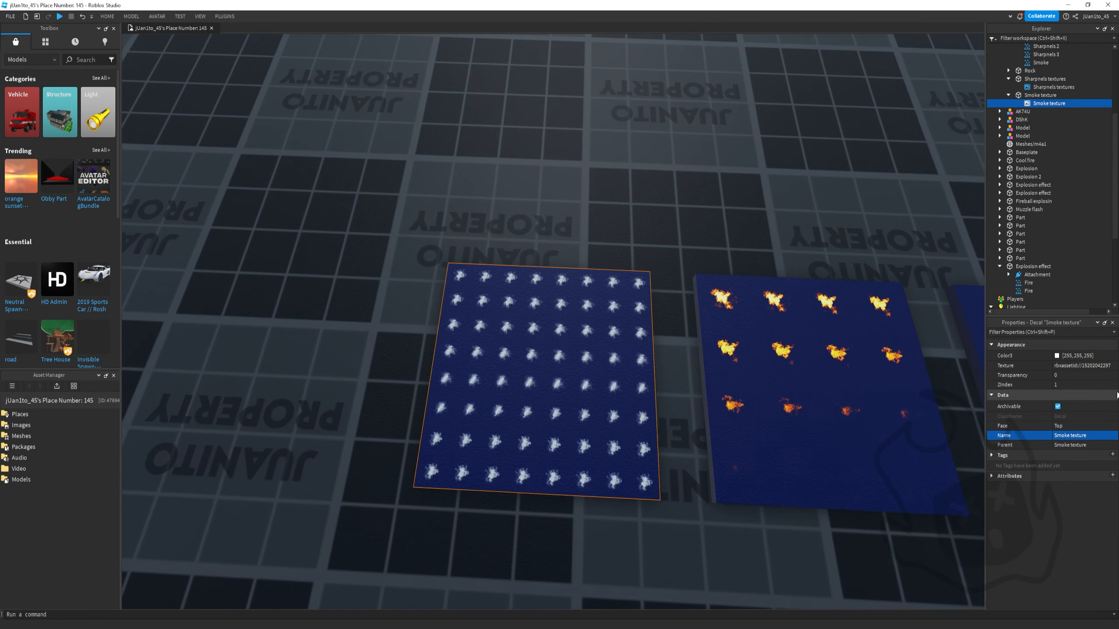
pyautogui.click(1084, 356)
pyautogui.click(1087, 365)
# Rename the duplicated Fire emitter to Smoke
pyautogui.moveTo(710, 232); pyautogui.dragTo(696, 182, button='right')
pyautogui.scroll(-7, 697, 182)
pyautogui.moveTo(679, 123); pyautogui.dragTo(395, 349)
pyautogui.press('f')
pyautogui.scroll(-3, 1060, 211)
pyautogui.click(1028, 214)
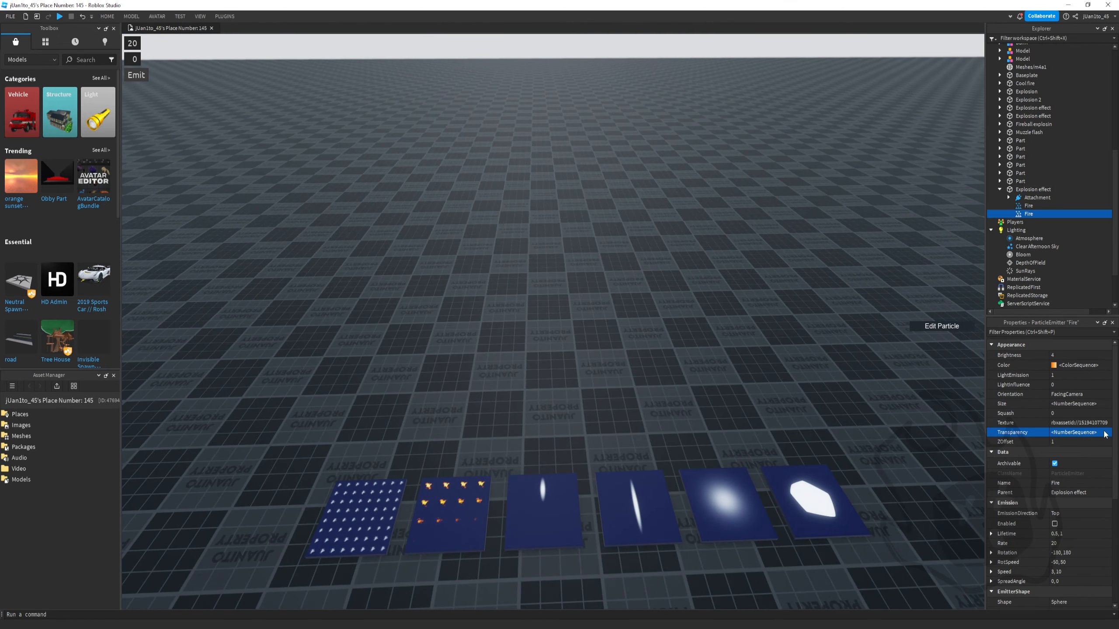
pyautogui.click(1076, 483)
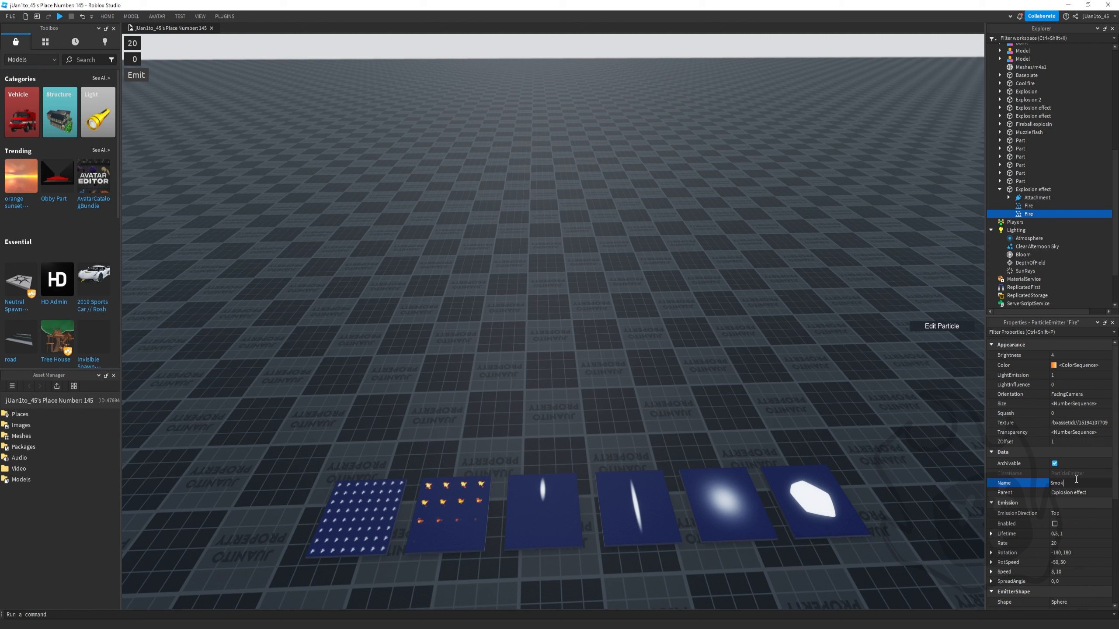
# Replace the Smoke emitter's Texture with the copied smoke texture ID
pyautogui.click(1083, 423)
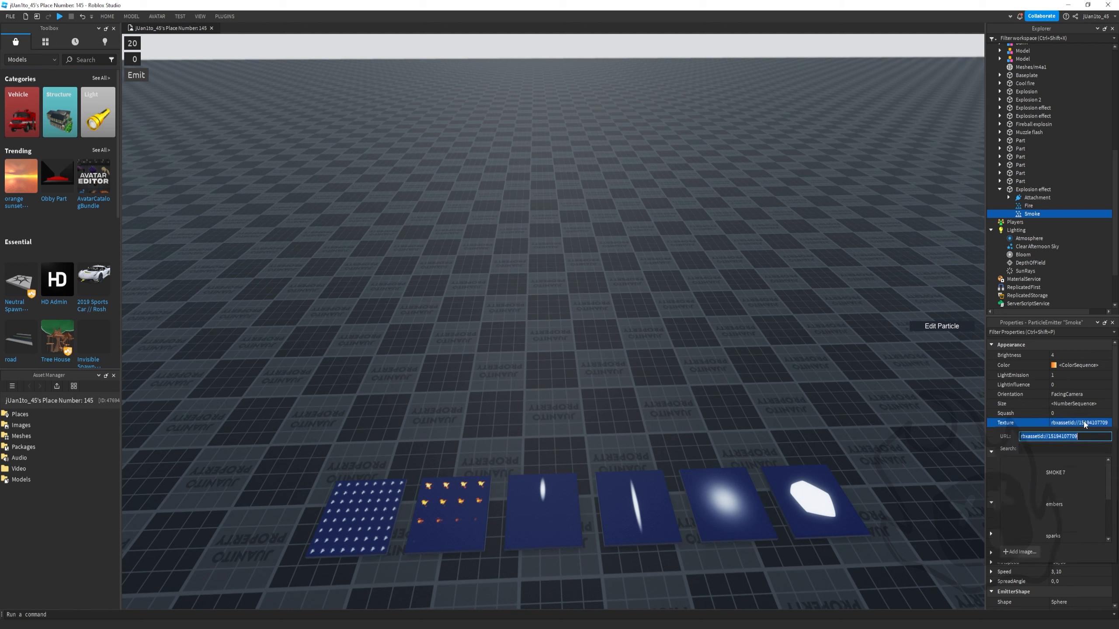
pyautogui.hotkey('ctrl', 'v')
pyautogui.press('Return')
# Set the Smoke emitter's LightEmission to 0 and its LightInfluence to 1
pyautogui.click(1062, 376)
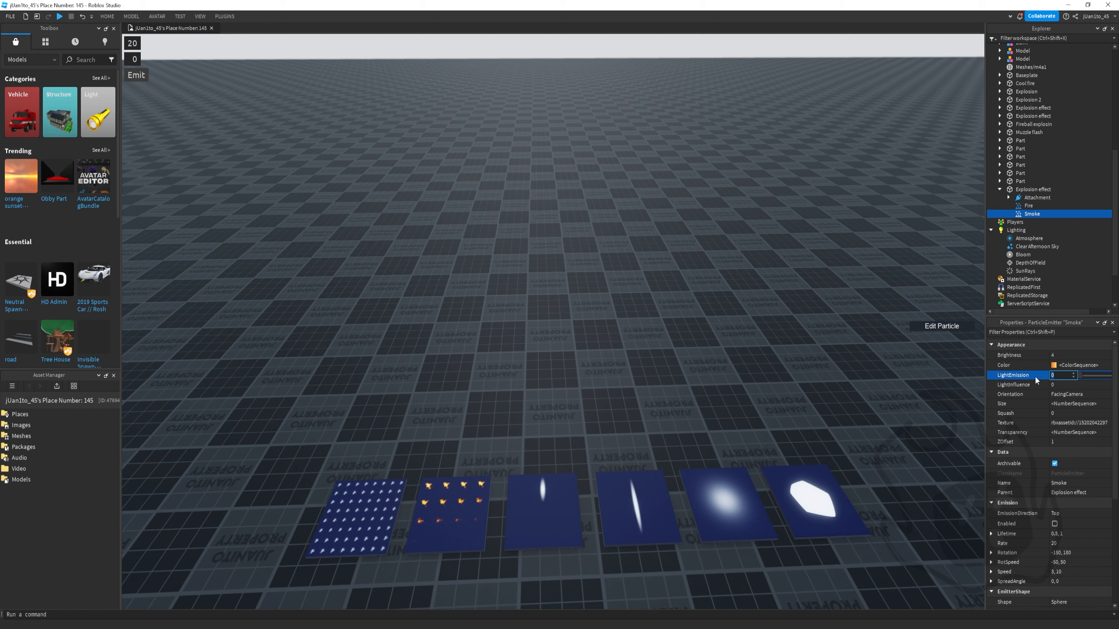
pyautogui.click(1058, 384)
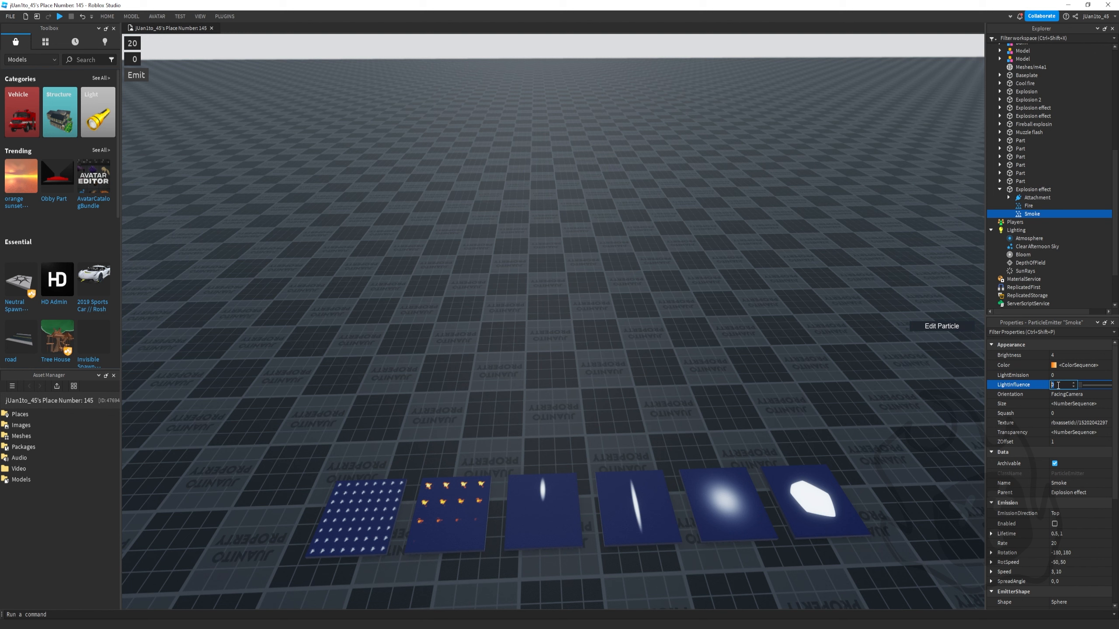
pyautogui.click(1106, 365)
# Set the start color of the Smoke emitter's color gradient to dark gray #1a1a1a
pyautogui.click(1106, 355)
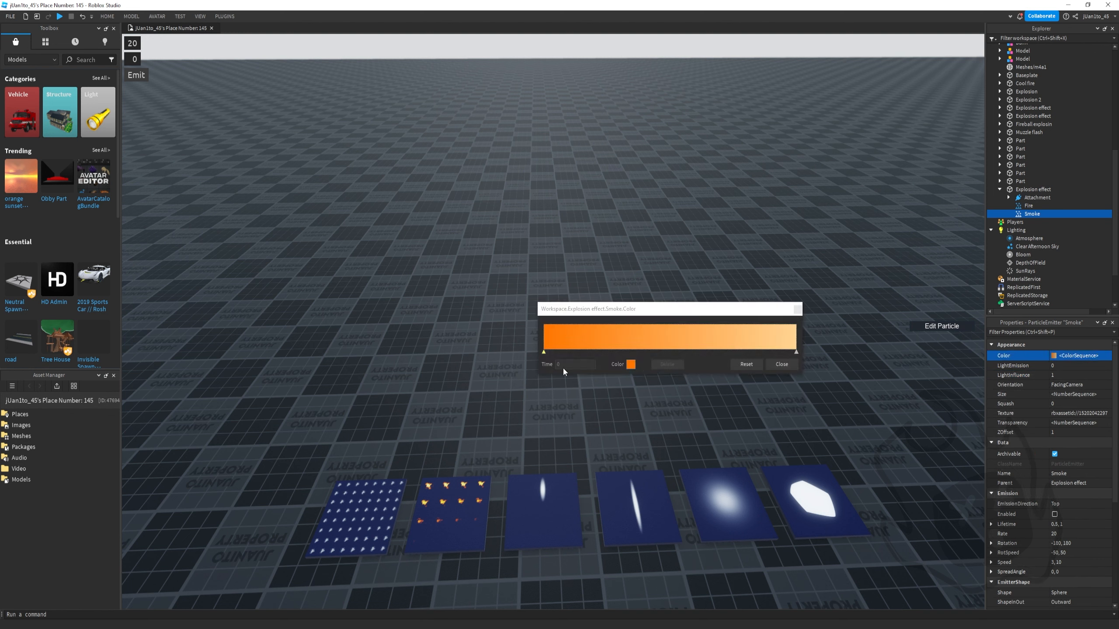
pyautogui.click(631, 366)
pyautogui.click(611, 327)
pyautogui.moveTo(655, 308); pyautogui.dragTo(659, 328)
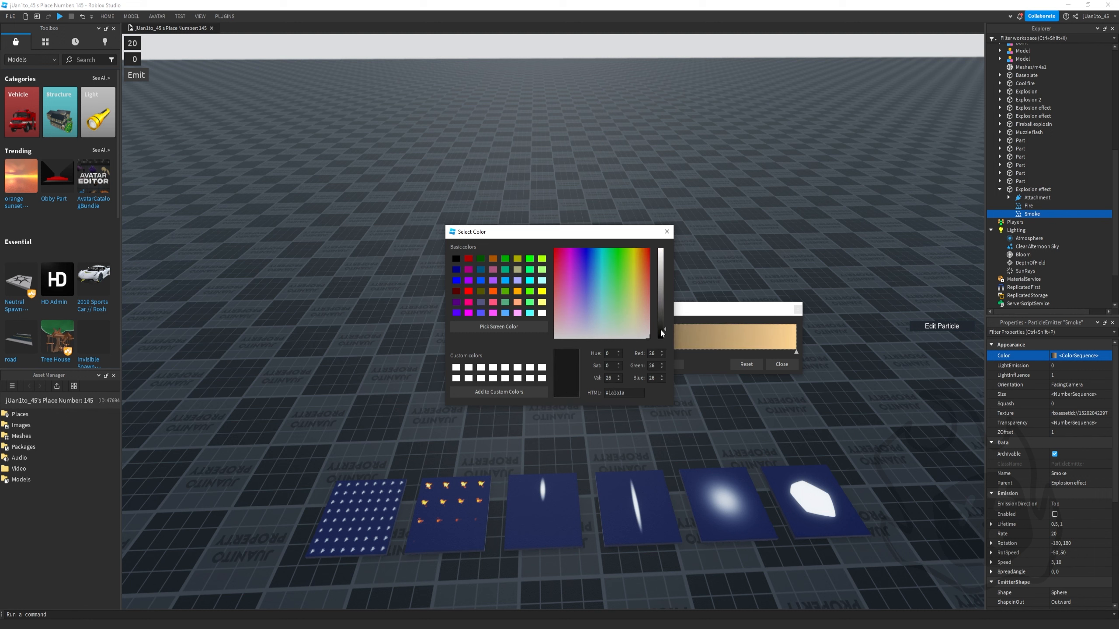
pyautogui.click(667, 234)
# Set the end color of the Smoke emitter's color gradient to light gray #b3b3b3 and close the gradient editor
pyautogui.click(630, 365)
pyautogui.click(632, 323)
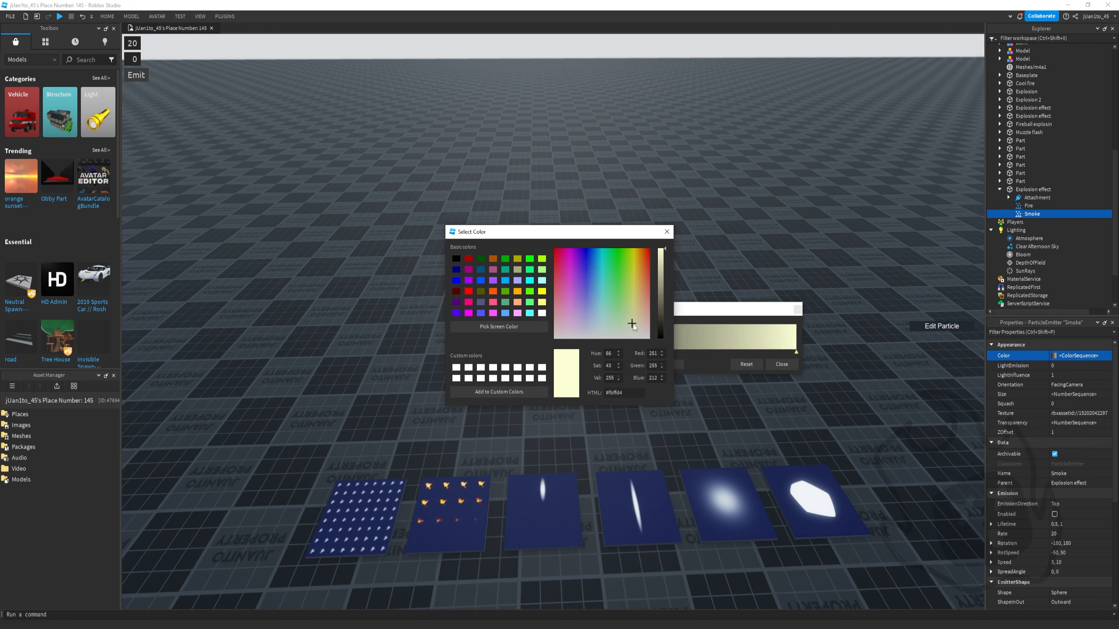
pyautogui.moveTo(657, 304); pyautogui.dragTo(660, 277)
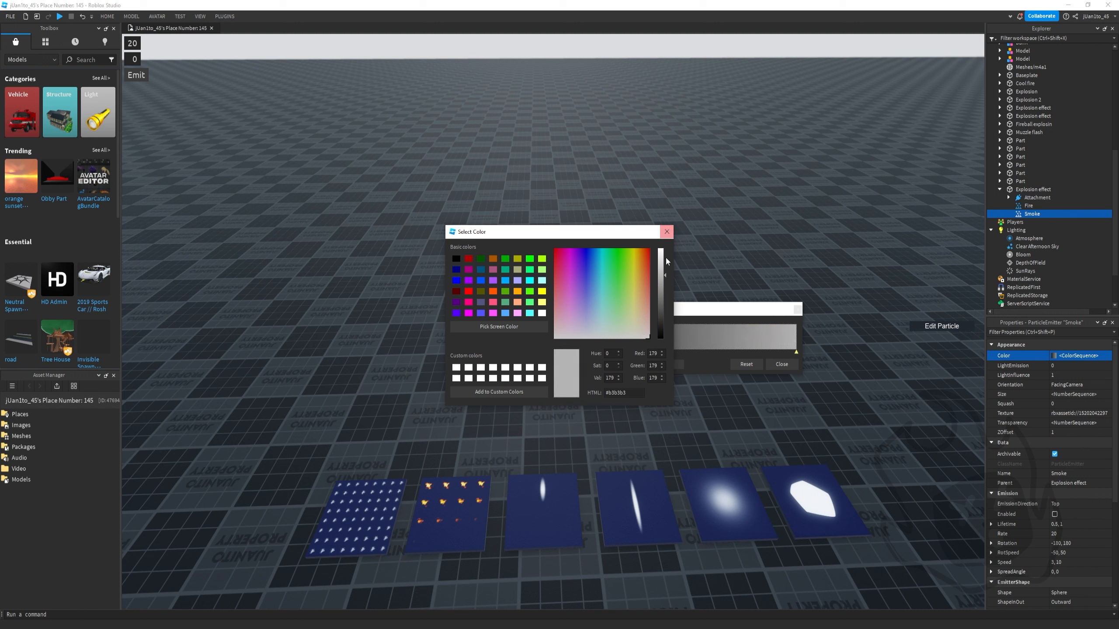
pyautogui.click(667, 232)
pyautogui.click(782, 364)
# Reshape the Smoke emitter's Size curve in the particle editor, with the keypoint at time 0.11 at about 8.5 and an envelope of about 3.5
pyautogui.moveTo(695, 292); pyautogui.dragTo(515, 233)
pyautogui.click(1032, 214)
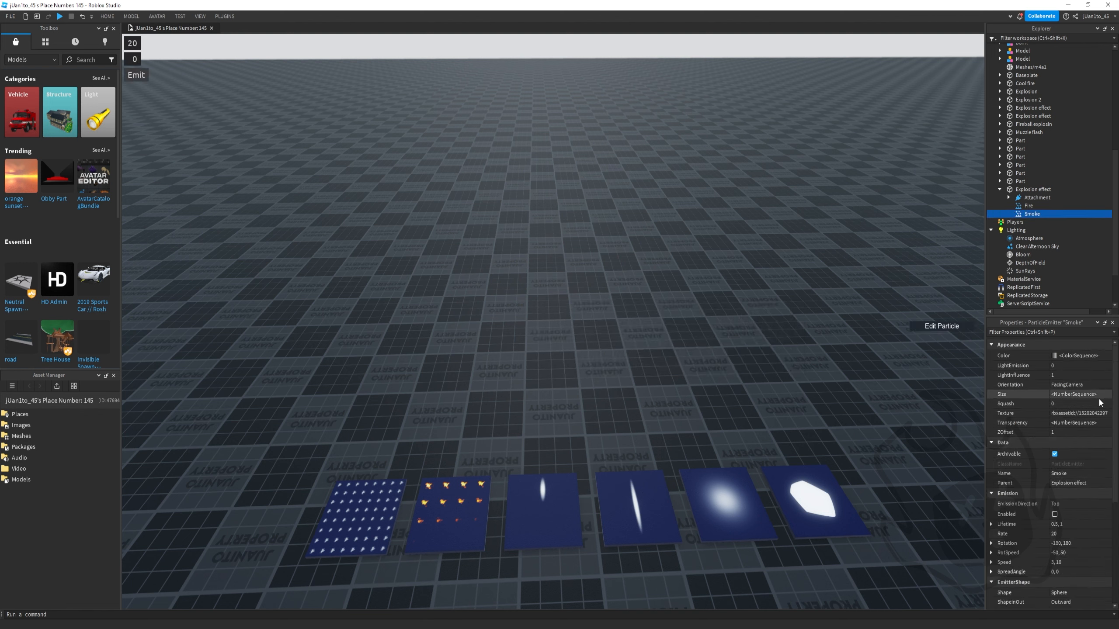
pyautogui.click(1099, 399)
pyautogui.click(951, 327)
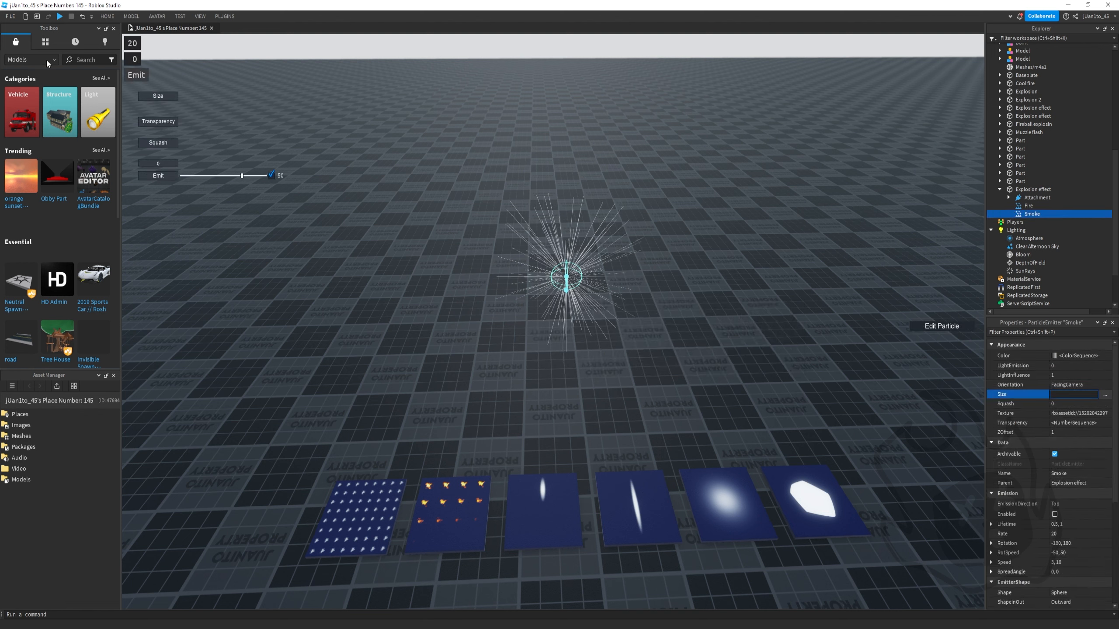
pyautogui.click(171, 97)
pyautogui.moveTo(356, 107); pyautogui.dragTo(309, 133)
pyautogui.moveTo(165, 193); pyautogui.dragTo(163, 147)
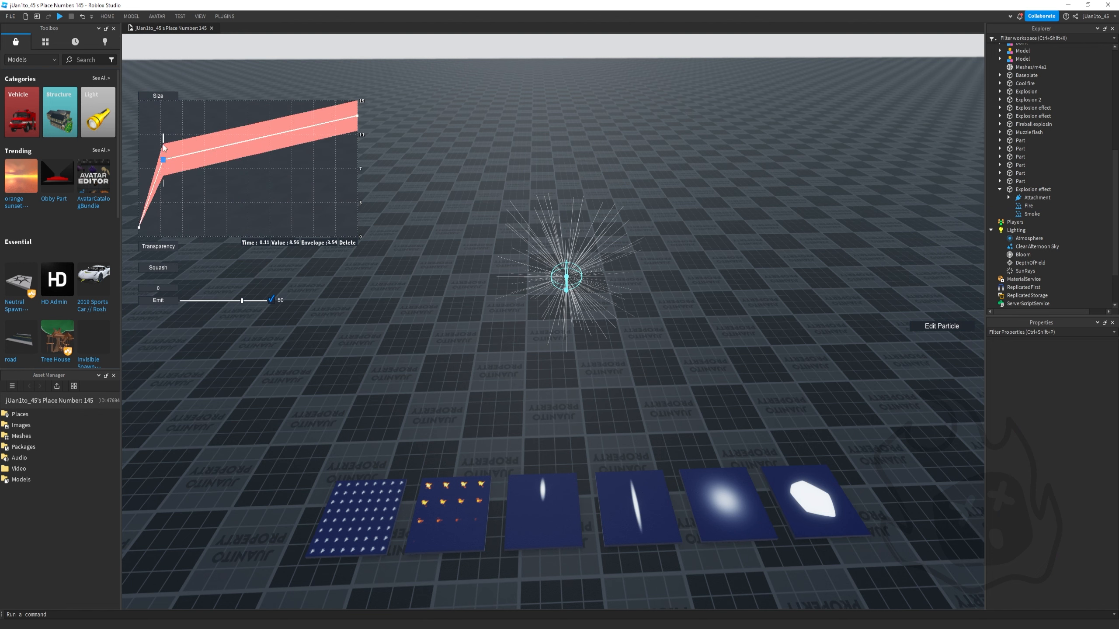
pyautogui.click(930, 329)
# Raise the start of the Smoke emitter's Transparency curve to 0.412 with an envelope of 0.412
pyautogui.moveTo(635, 225); pyautogui.dragTo(488, 281)
pyautogui.click(1026, 214)
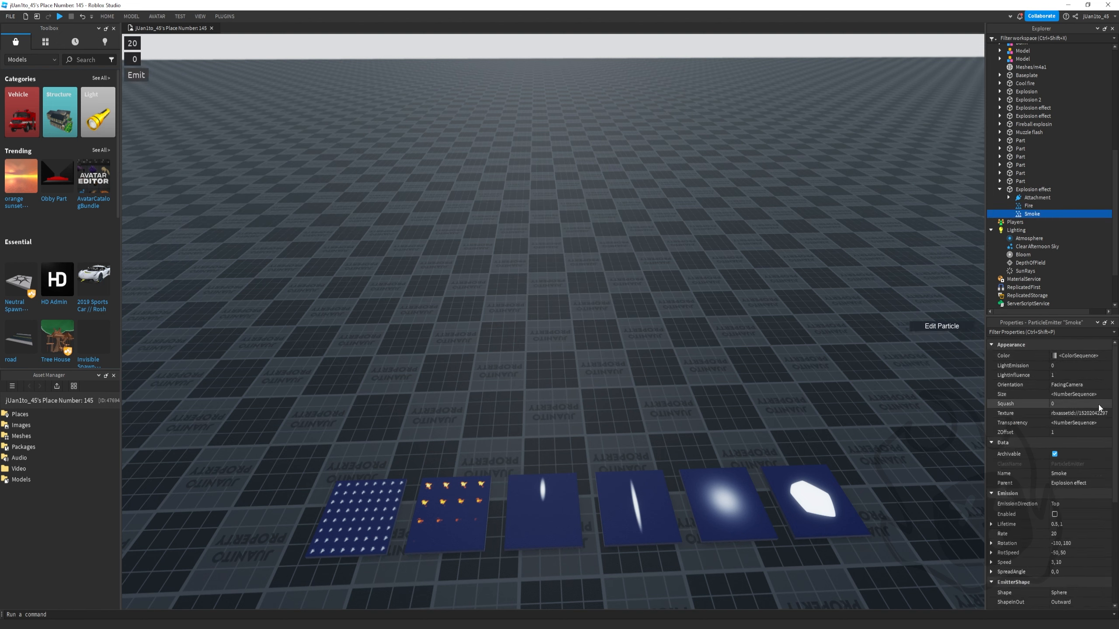
pyautogui.click(1107, 422)
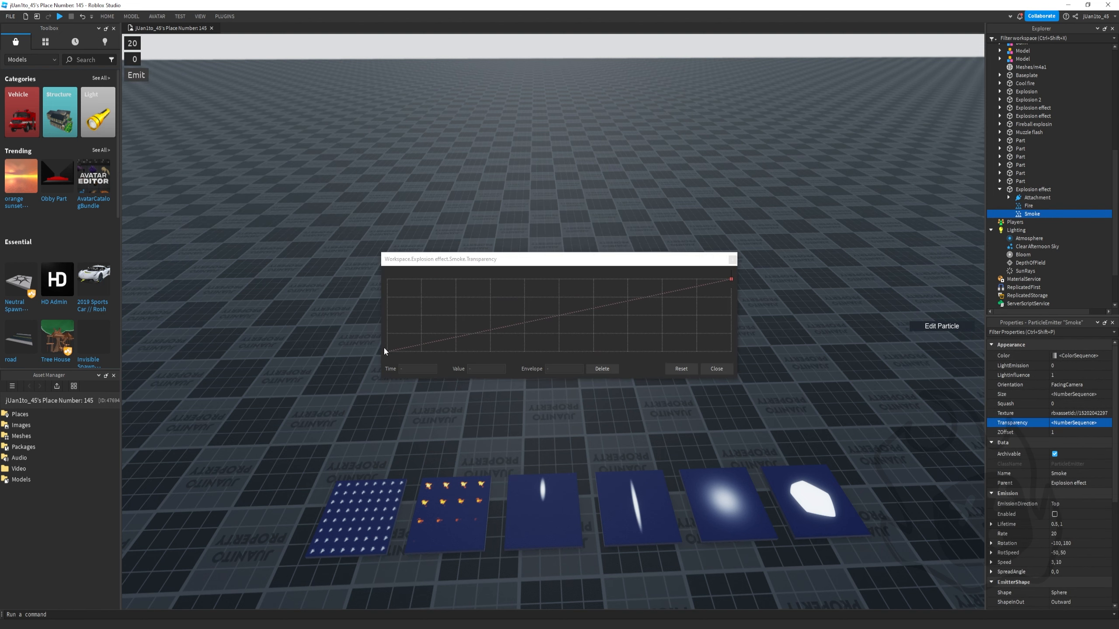
pyautogui.moveTo(385, 351); pyautogui.dragTo(396, 278)
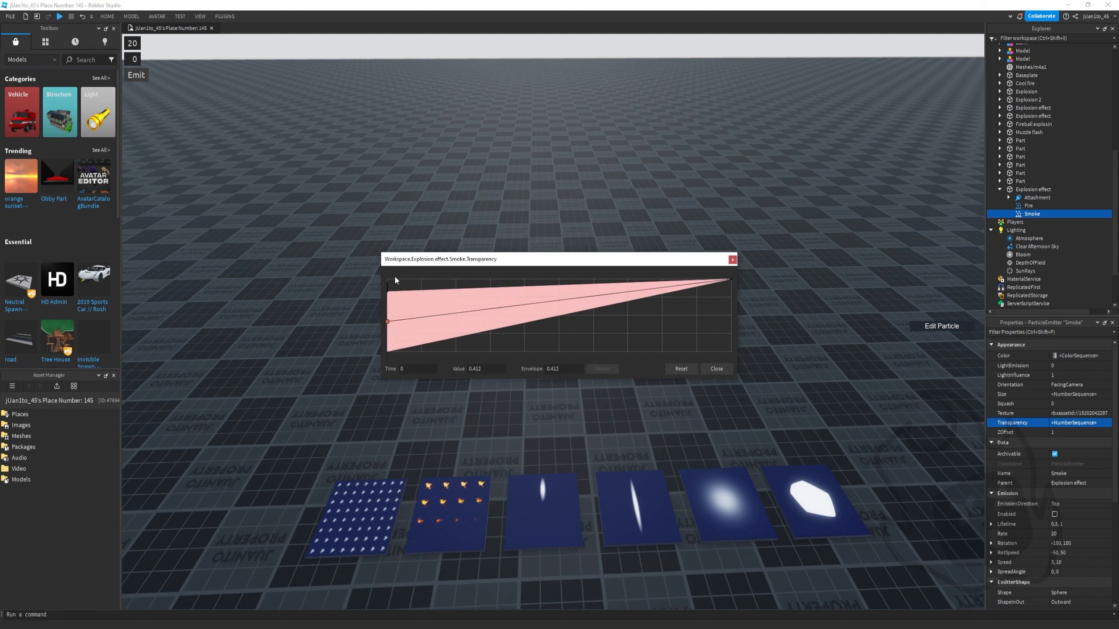
pyautogui.press('Escape')
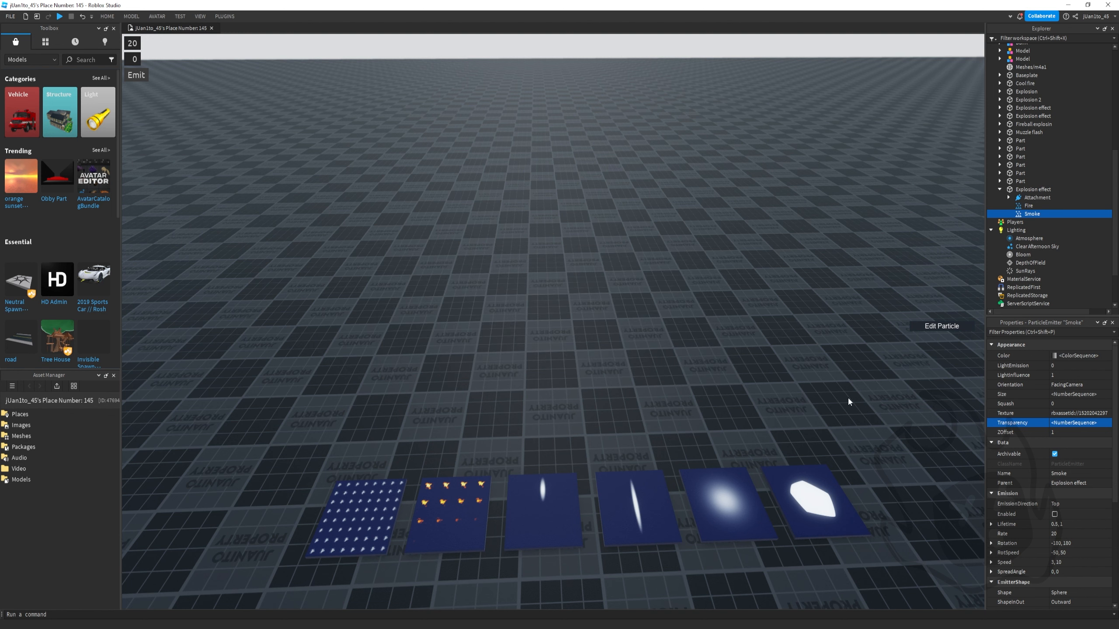
# Set the Smoke emitter's ZOffset to 0
pyautogui.click(1072, 432)
pyautogui.write('0')
pyautogui.press('Return')
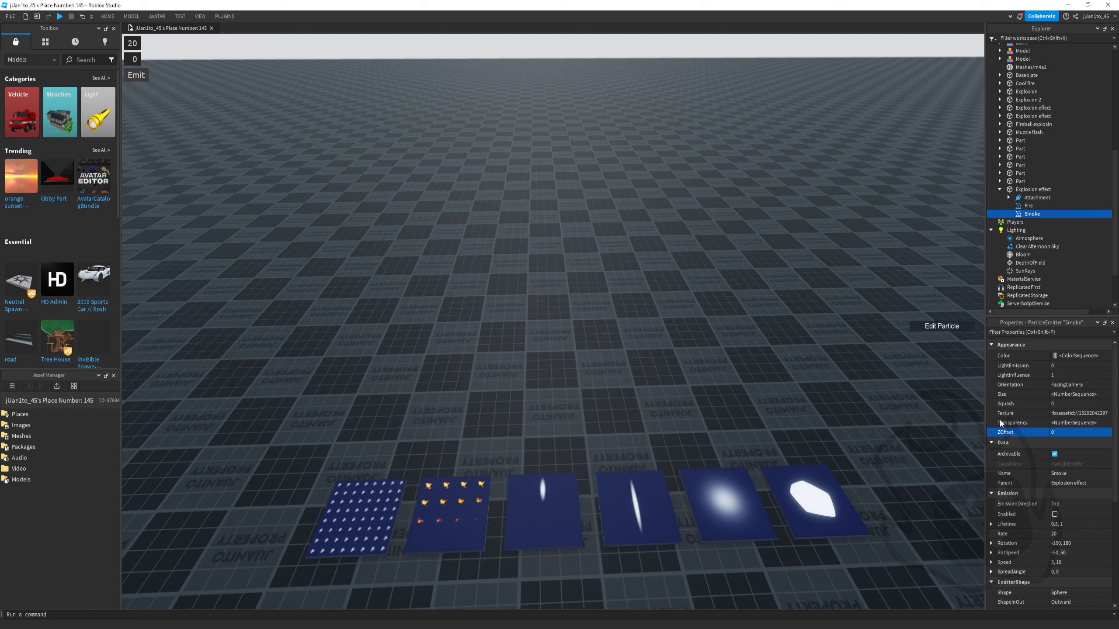
# Set the Smoke emitter's Lifetime to a minimum of 1 and a maximum of 3
pyautogui.click(991, 524)
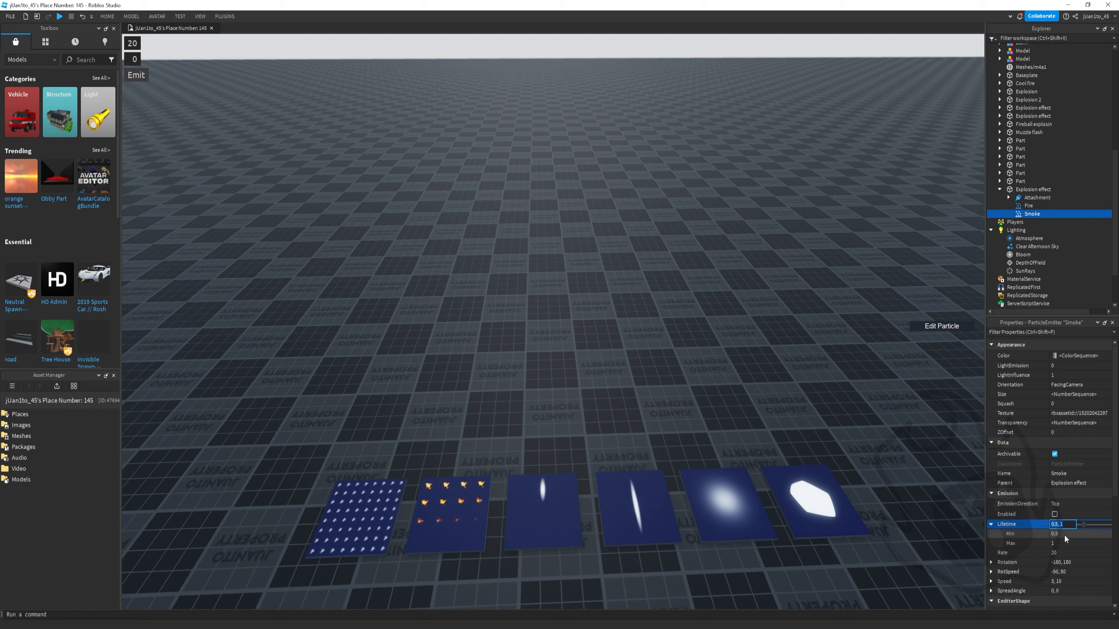
pyautogui.click(1064, 533)
pyautogui.write('1')
pyautogui.click(1065, 543)
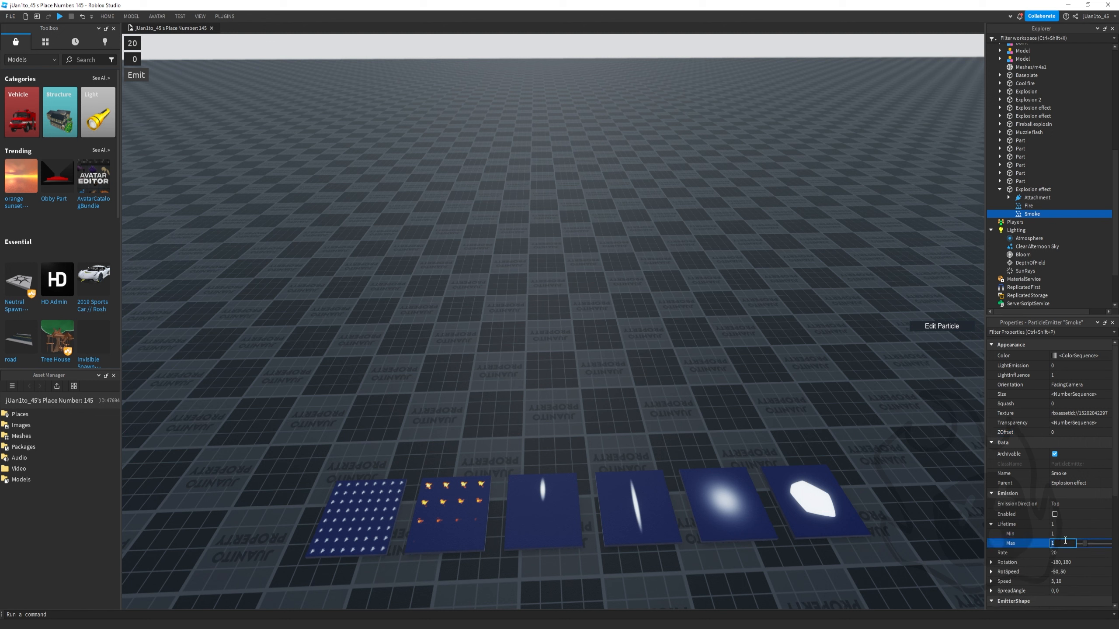
pyautogui.write('3')
pyautogui.moveTo(850, 418); pyautogui.dragTo(850, 419, button='right')
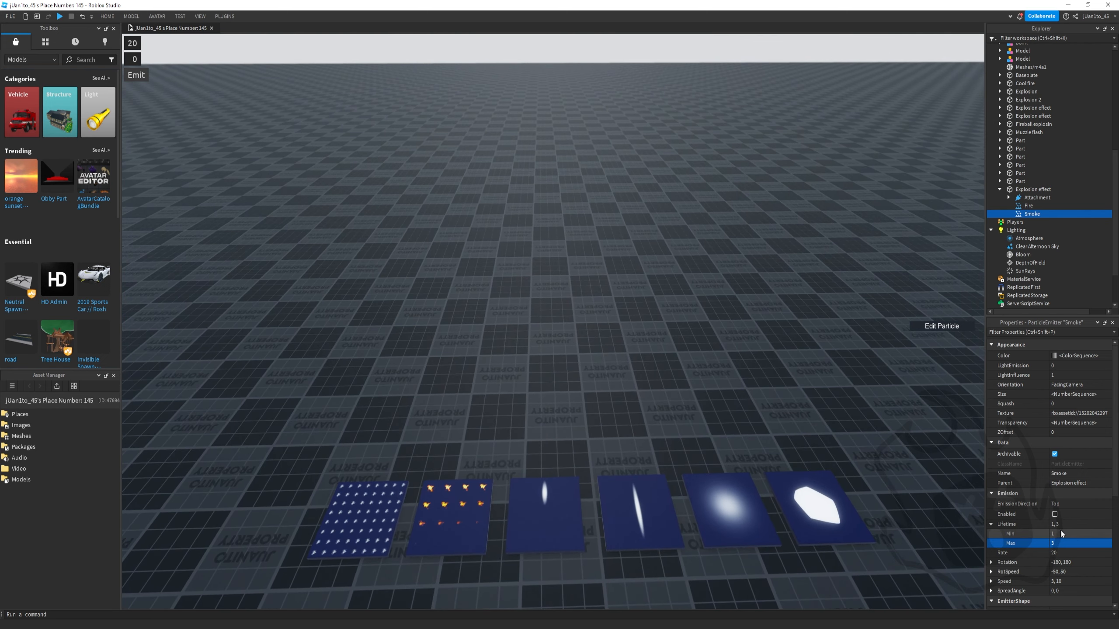
# Set the Smoke emitter's RotSpeed to -15, 15 and its Speed to 5, 15
pyautogui.scroll(-2, 1067, 547)
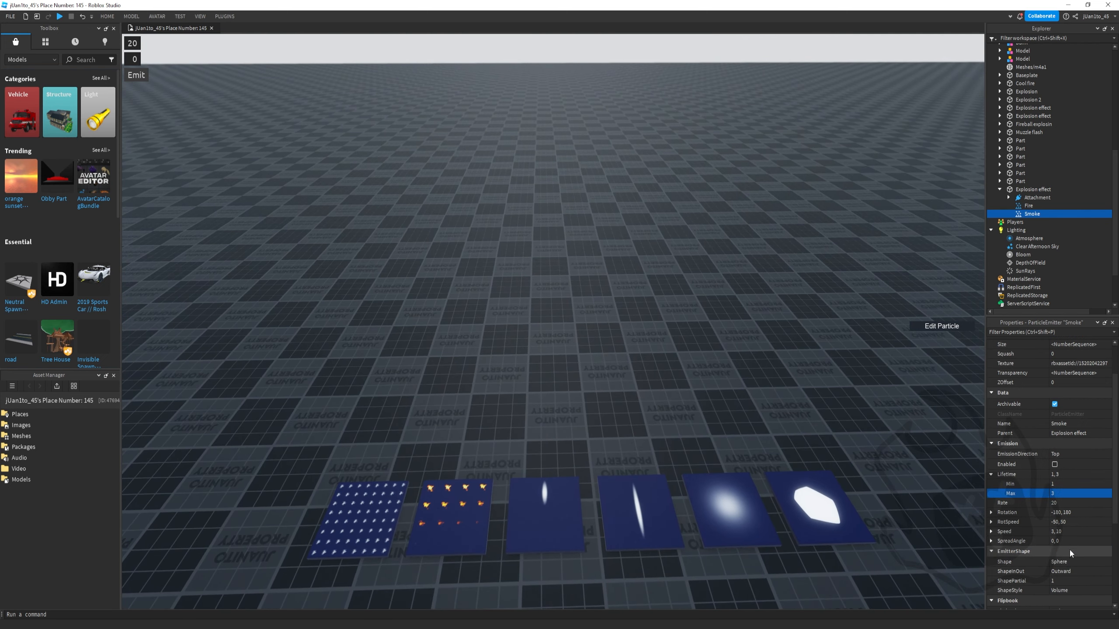
pyautogui.click(1065, 522)
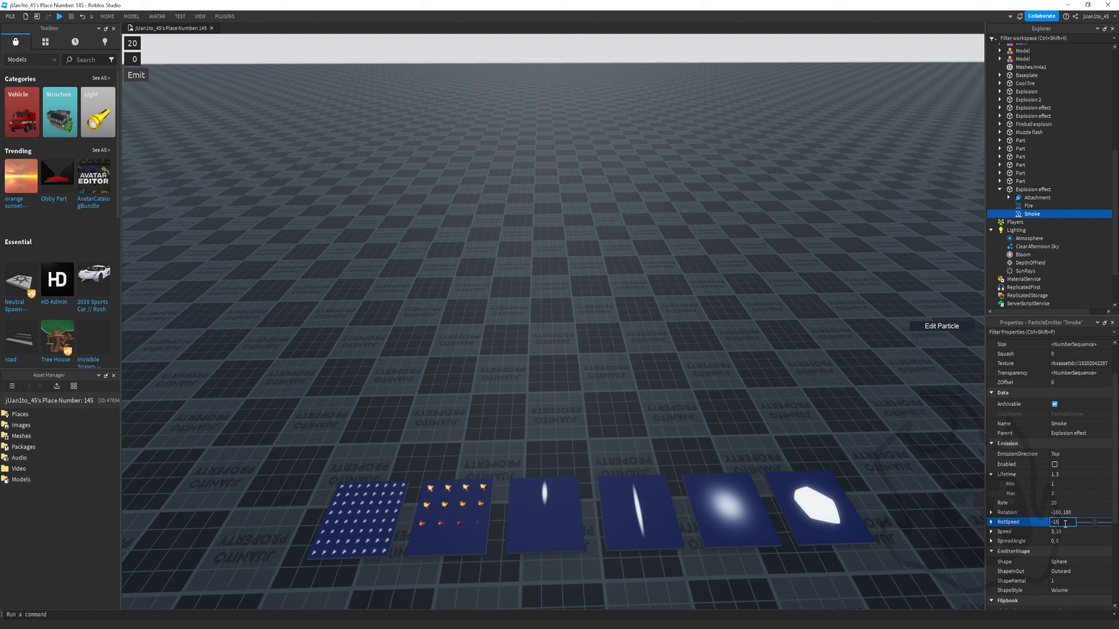
pyautogui.press('Return')
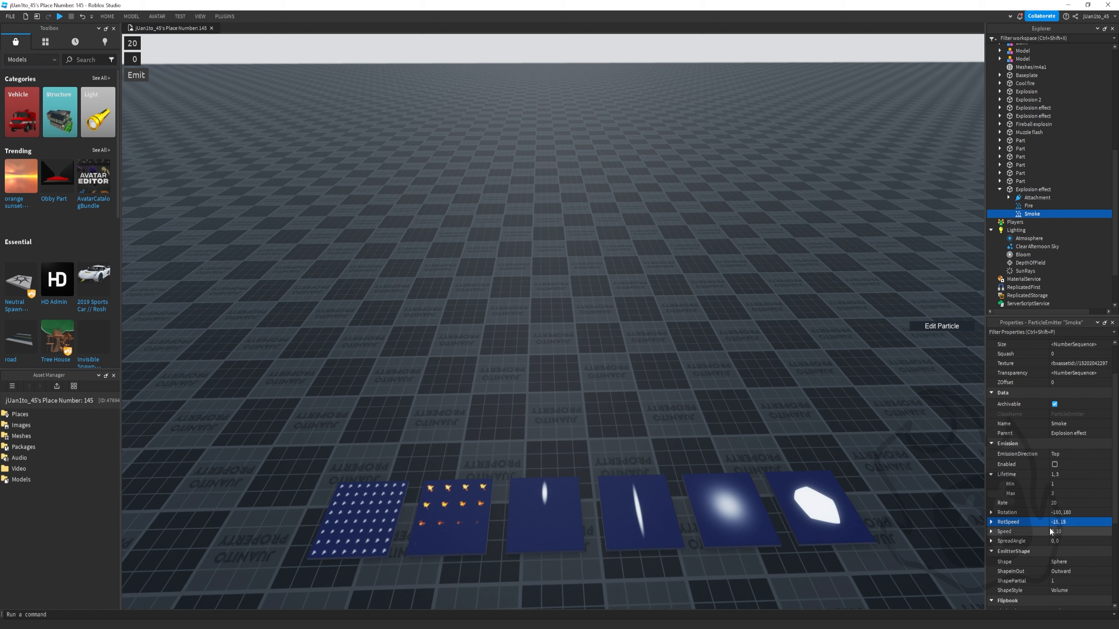
pyautogui.click(1053, 531)
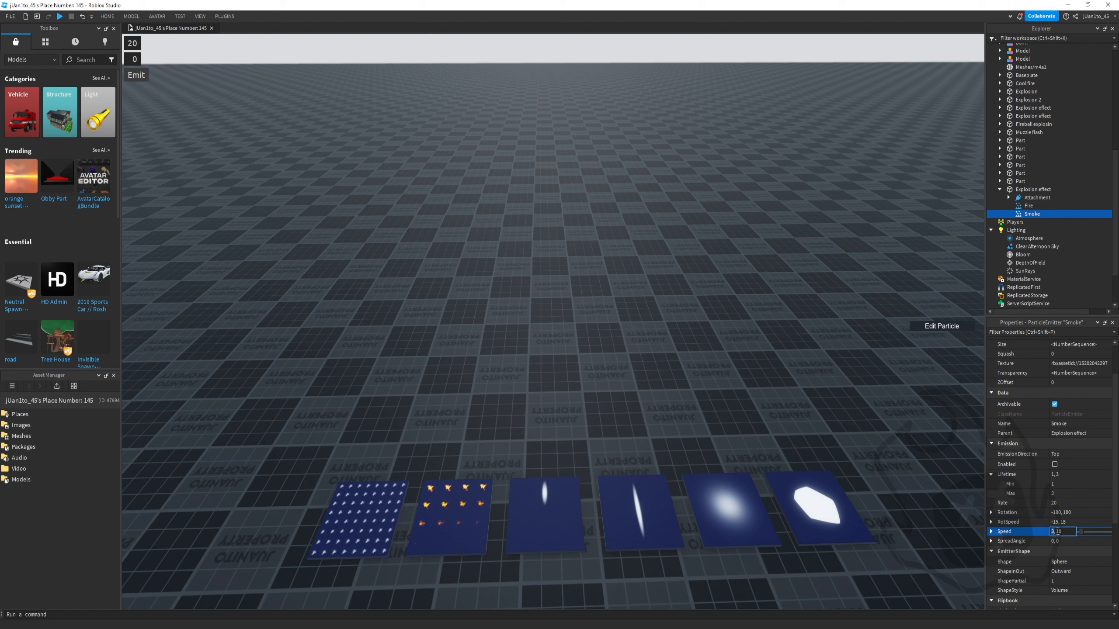
pyautogui.write('15')
# Set the Y component of the Smoke emitter's Acceleration to 5
pyautogui.moveTo(799, 412); pyautogui.dragTo(798, 405, button='right')
pyautogui.scroll(-5, 1065, 535)
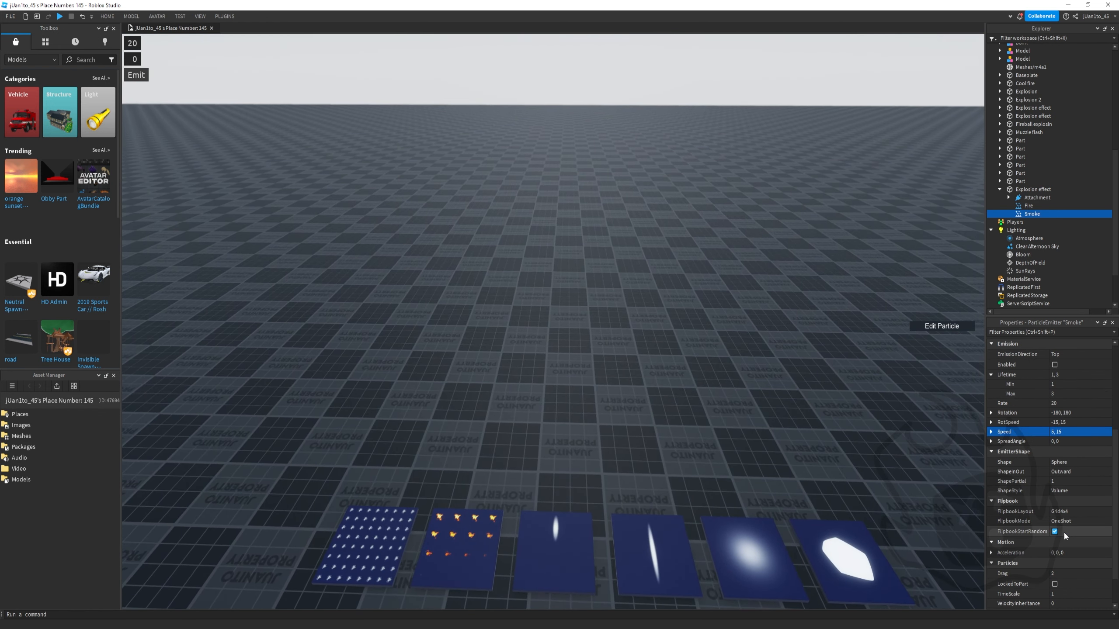
pyautogui.scroll(-2, 1057, 551)
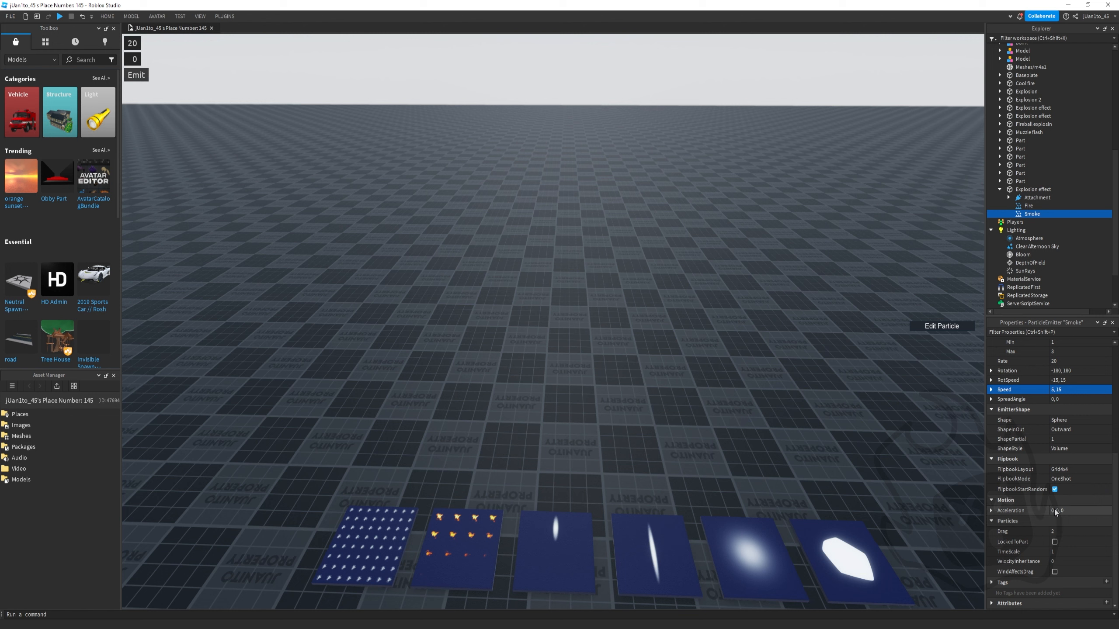
pyautogui.click(992, 511)
pyautogui.click(1066, 529)
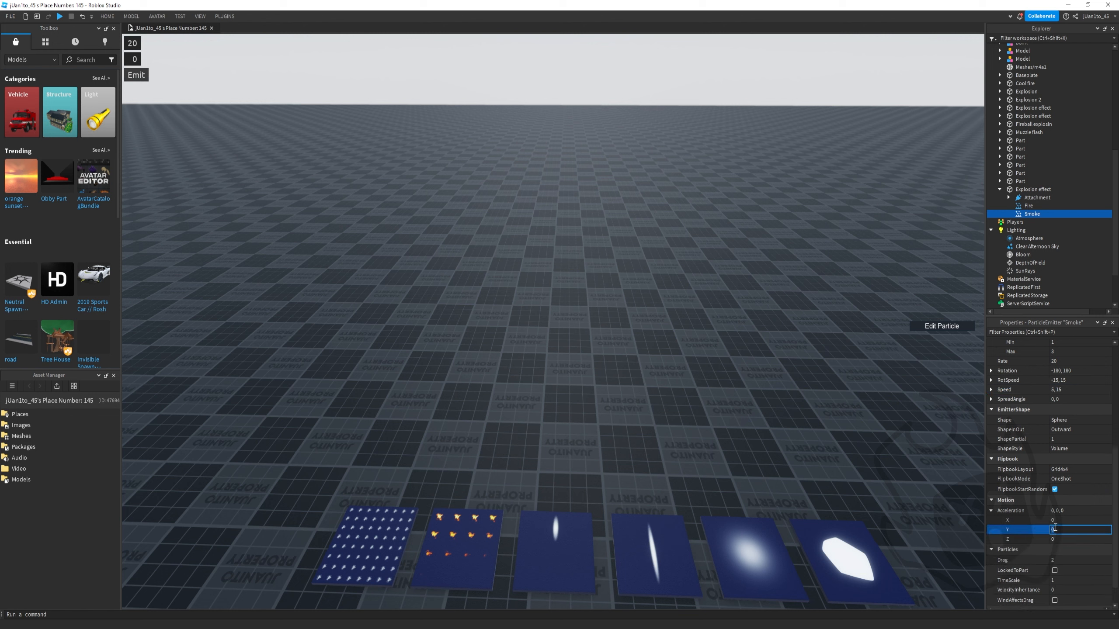
pyautogui.write('5')
pyautogui.moveTo(895, 451); pyautogui.dragTo(872, 374, button='right')
pyautogui.click(941, 328)
pyautogui.click(924, 327)
pyautogui.moveTo(1114, 457); pyautogui.dragTo(1114, 471)
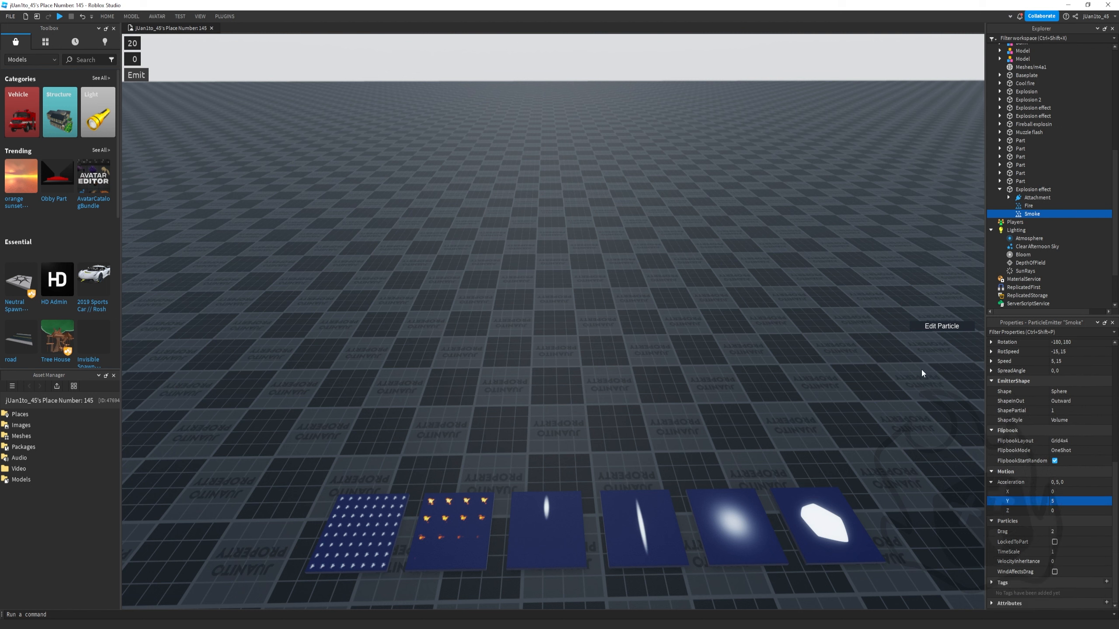
# Change the Smoke emitter's FlipbookLayout to Grid8x8 and inspect the smoke flipbook texture sheet up close
pyautogui.scroll(3, 1060, 393)
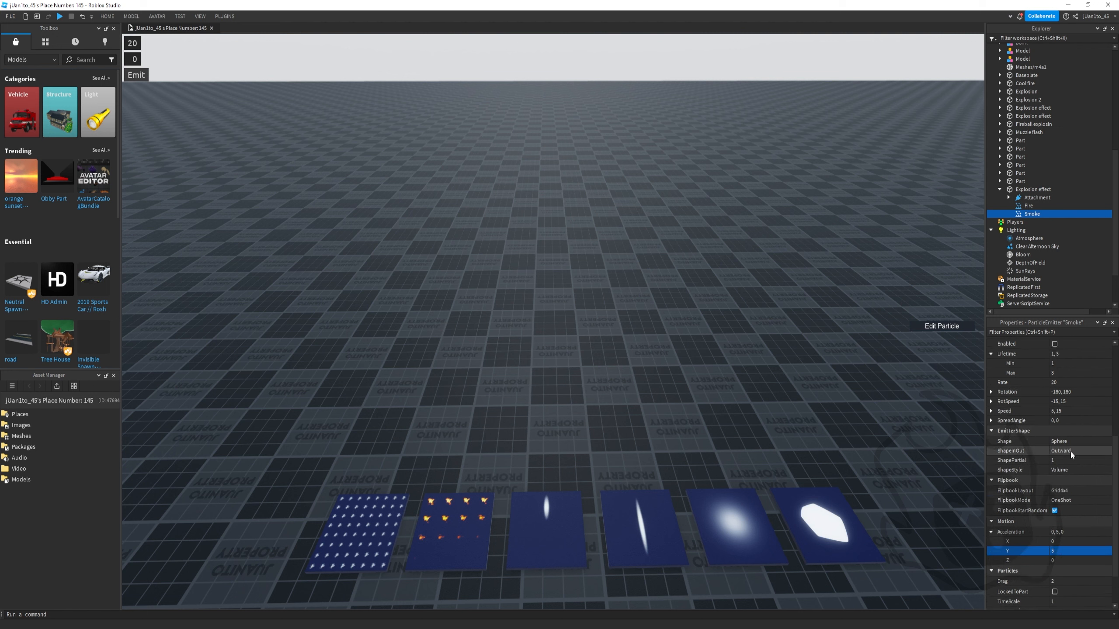
pyautogui.click(1072, 493)
pyautogui.click(1073, 492)
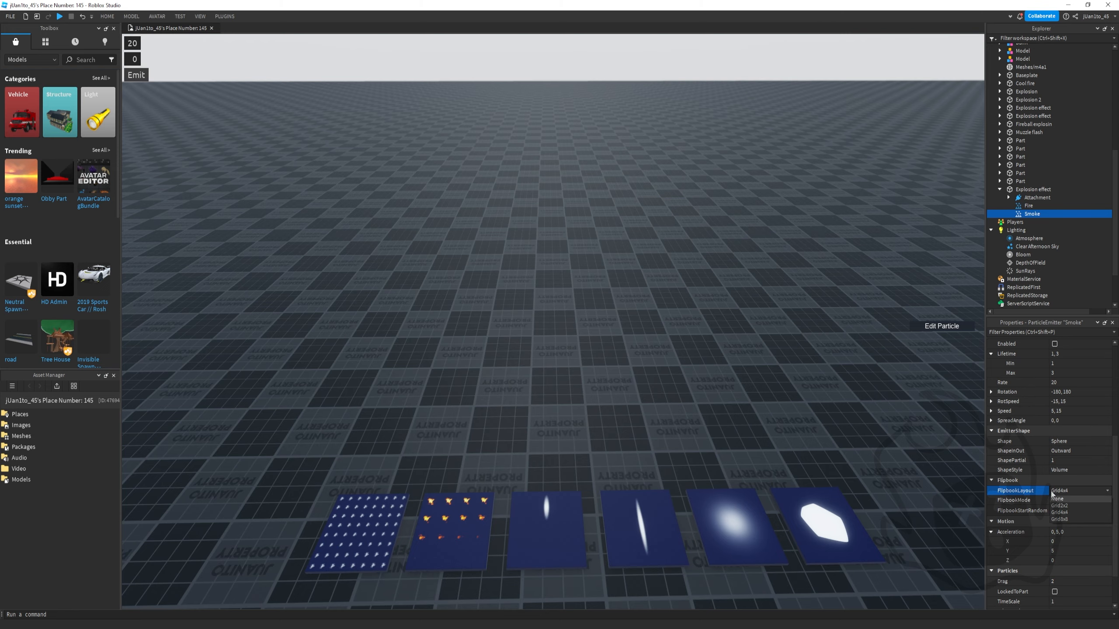
pyautogui.click(1074, 520)
pyautogui.scroll(10, 663, 389)
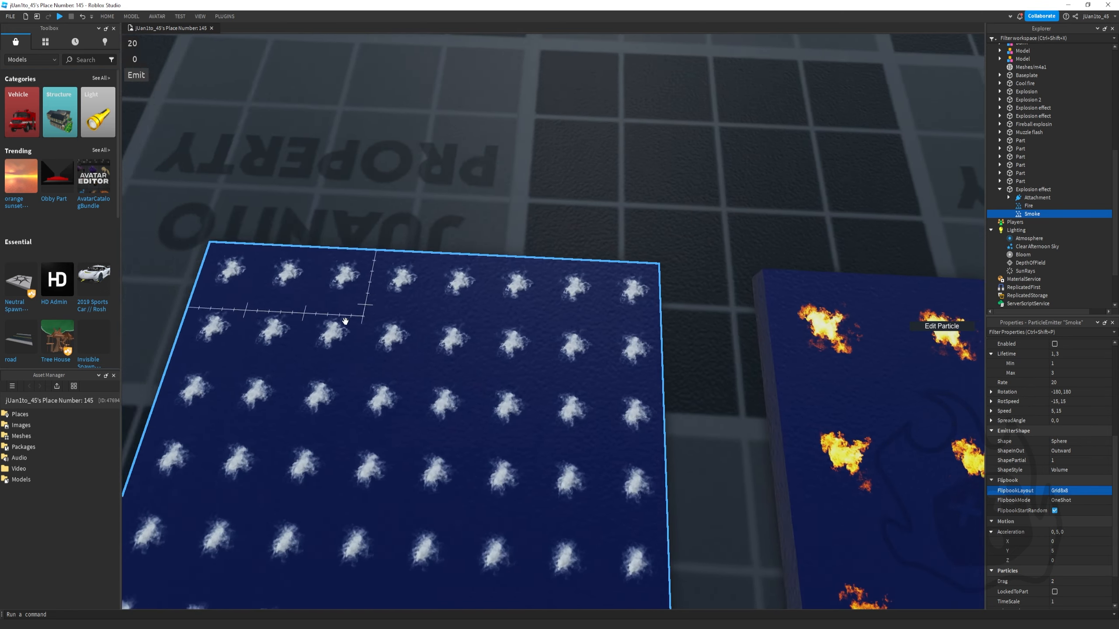
# Set the Smoke emitter's flipbook mode to Loop
pyautogui.press('d')
pyautogui.scroll(-2, 789, 398)
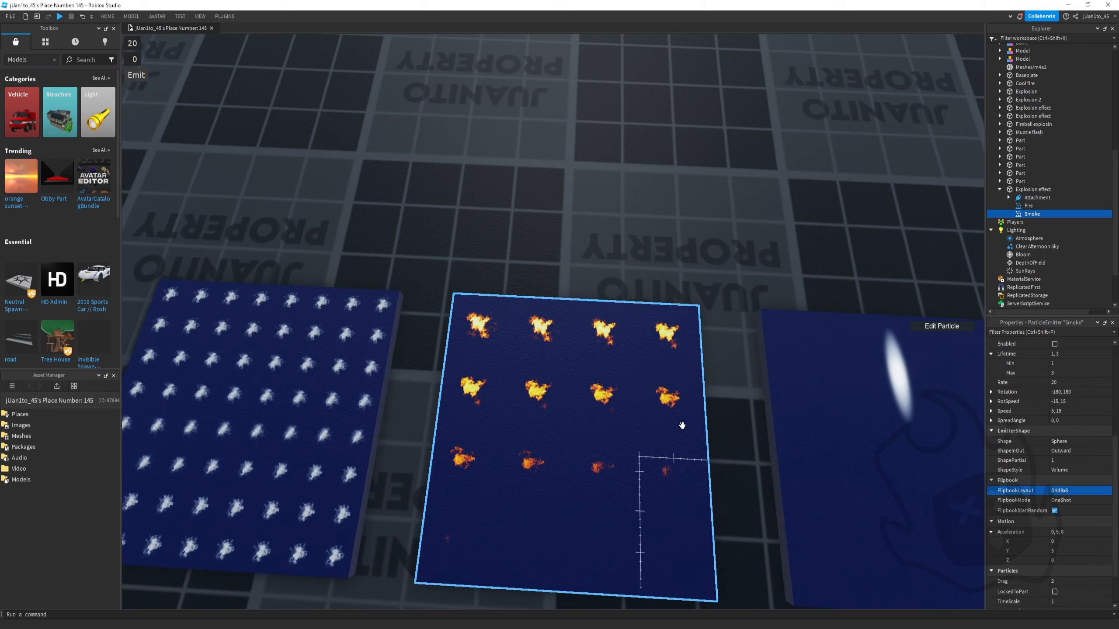
pyautogui.press('d')
pyautogui.moveTo(573, 407); pyautogui.dragTo(539, 386, button='right')
pyautogui.press('s')
pyautogui.press('e')
pyautogui.click(1064, 502)
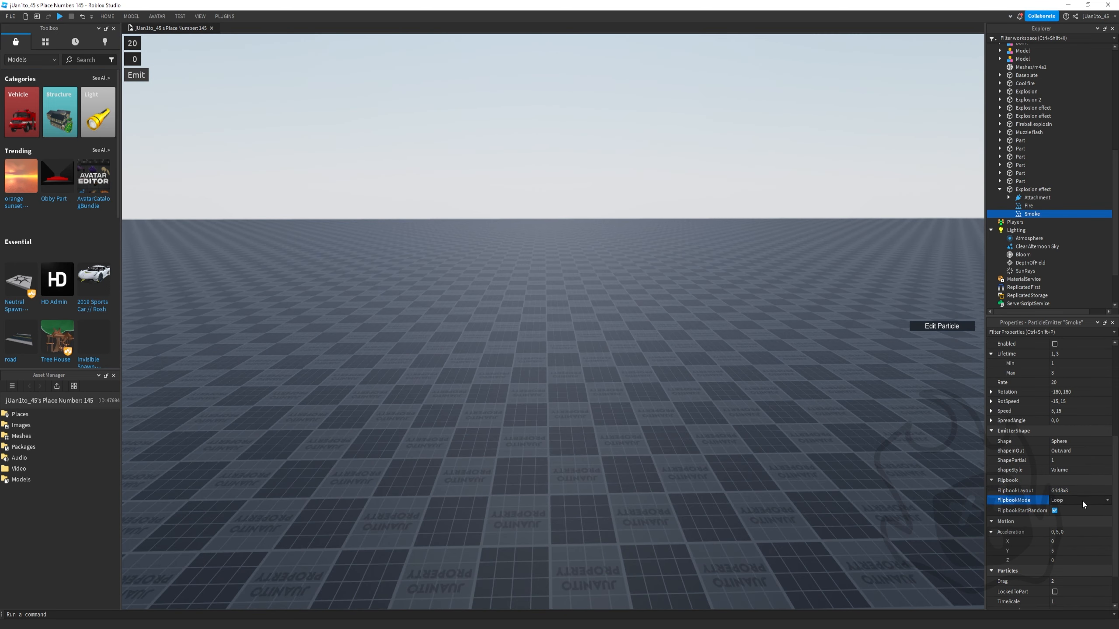
# Set the Smoke emitter's flipbook framerate range to 30 to 60
pyautogui.press('w')
pyautogui.moveTo(767, 426); pyautogui.dragTo(765, 425, button='right')
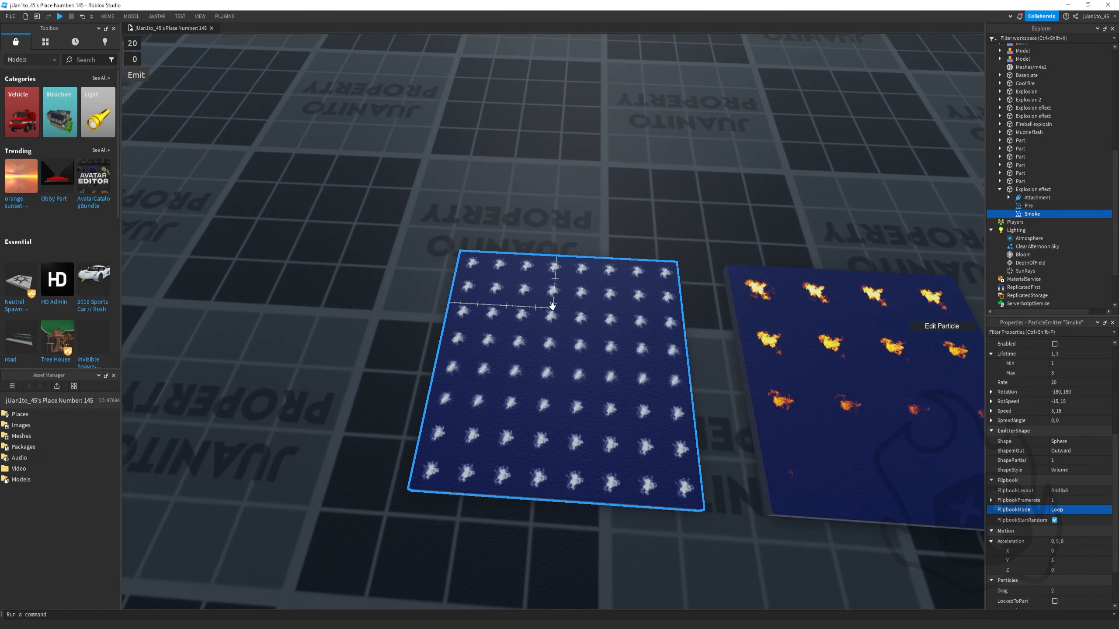
pyautogui.press('d')
pyautogui.press('w')
pyautogui.press('a')
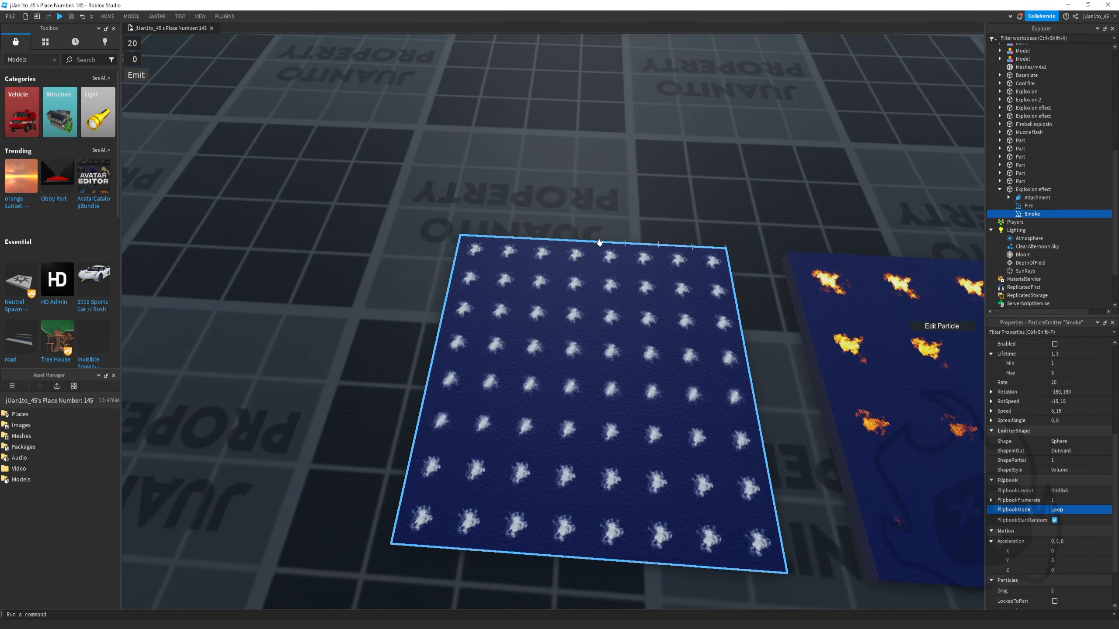
pyautogui.press('w')
pyautogui.press('s')
pyautogui.press('d')
pyautogui.moveTo(744, 371); pyautogui.dragTo(744, 371, button='right')
pyautogui.click(1053, 500)
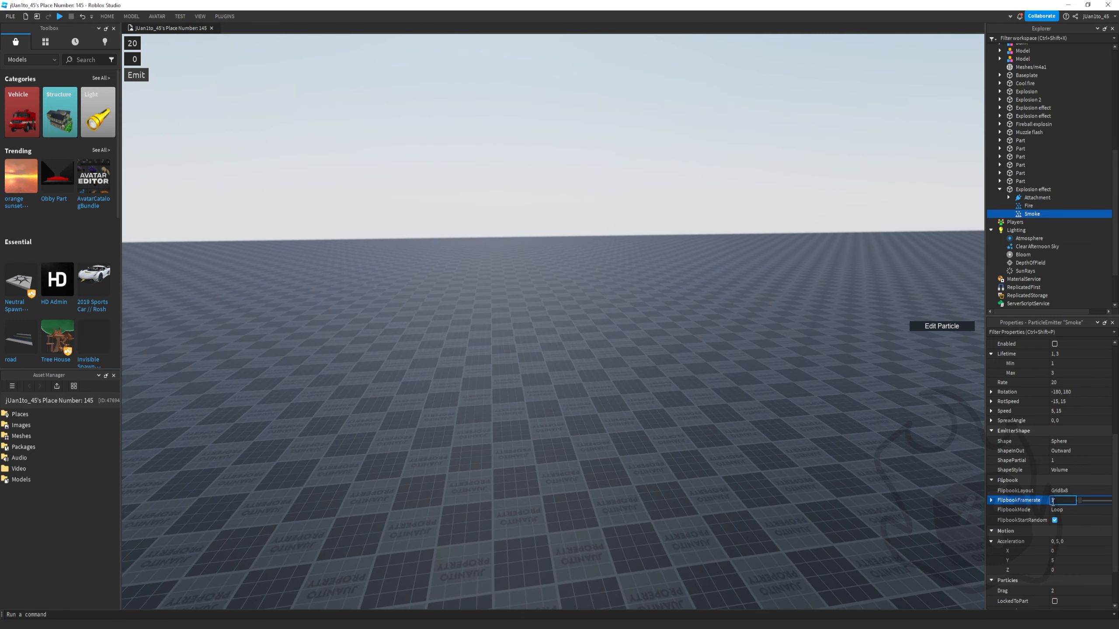
pyautogui.write('60,30')
pyautogui.press('Return')
# Emit the Smoke particles once to preview the looping flipbook animation
pyautogui.moveTo(405, 315); pyautogui.dragTo(405, 326, button='right')
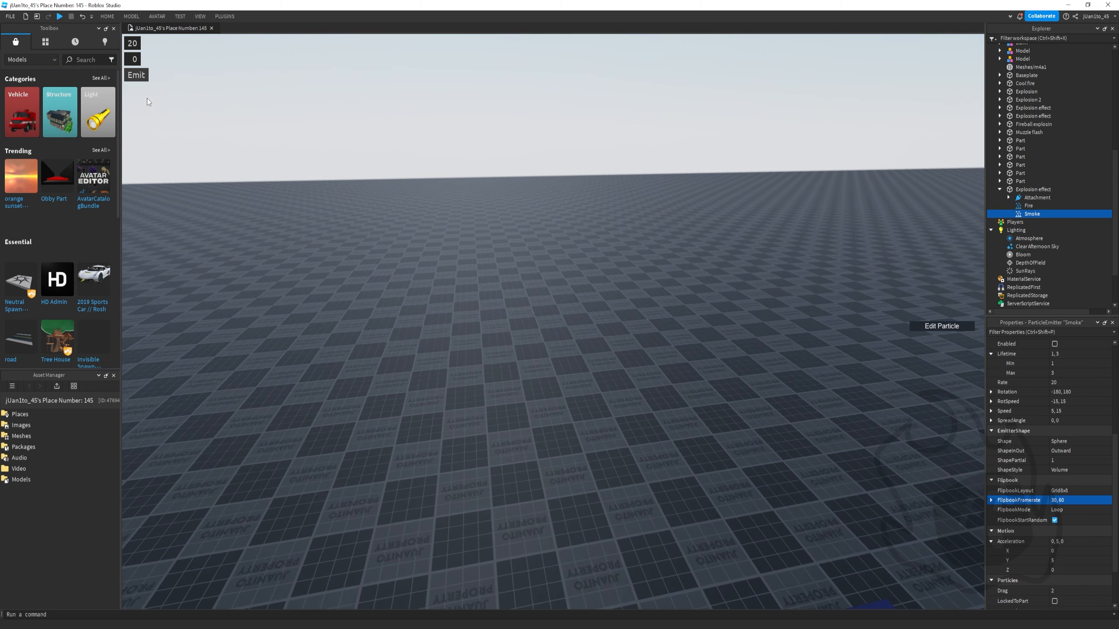
pyautogui.click(132, 74)
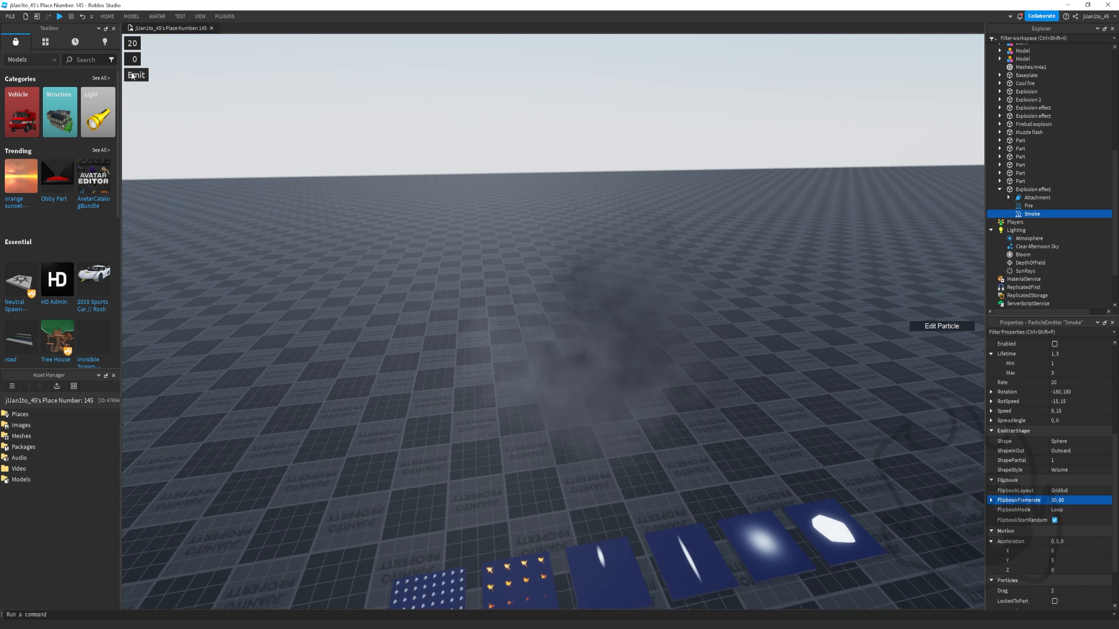
pyautogui.scroll(5, 1099, 405)
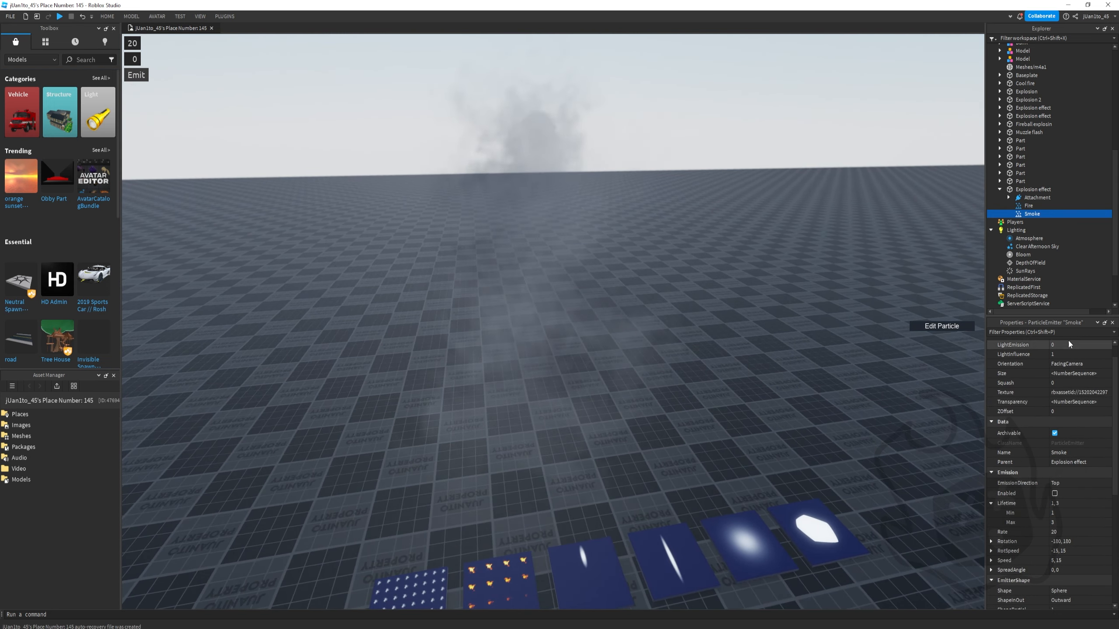
# Expand the explosion's Attachment, select the Lens, Sharpnels, Fire and Smoke emitters, and emit them together to preview the full explosion
pyautogui.click(1013, 197)
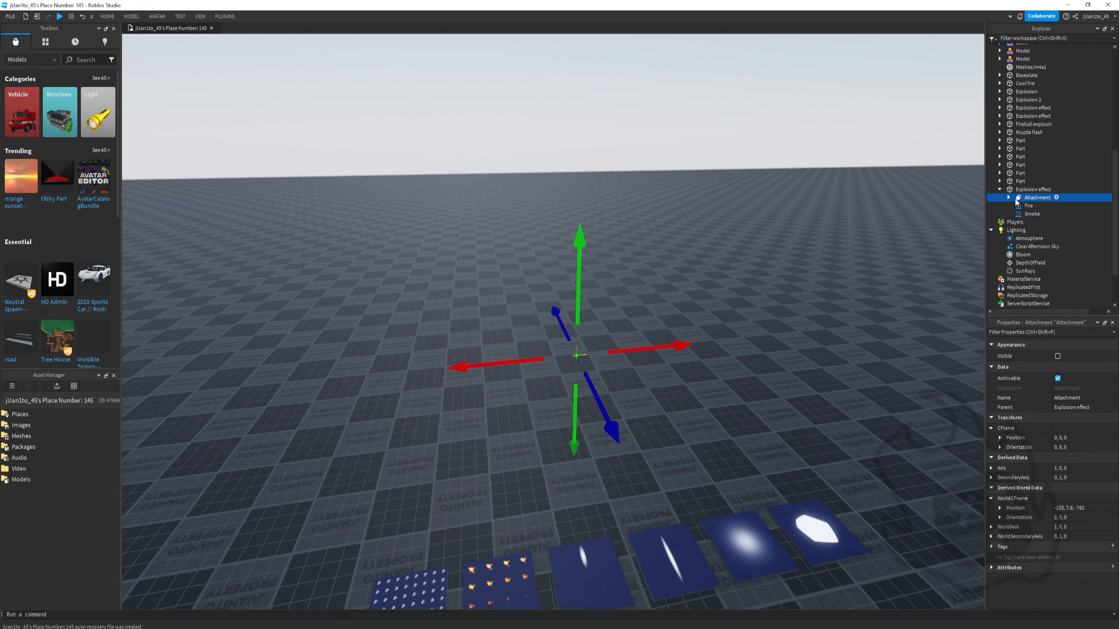
pyautogui.click(1009, 197)
pyautogui.moveTo(1079, 207); pyautogui.dragTo(1046, 231)
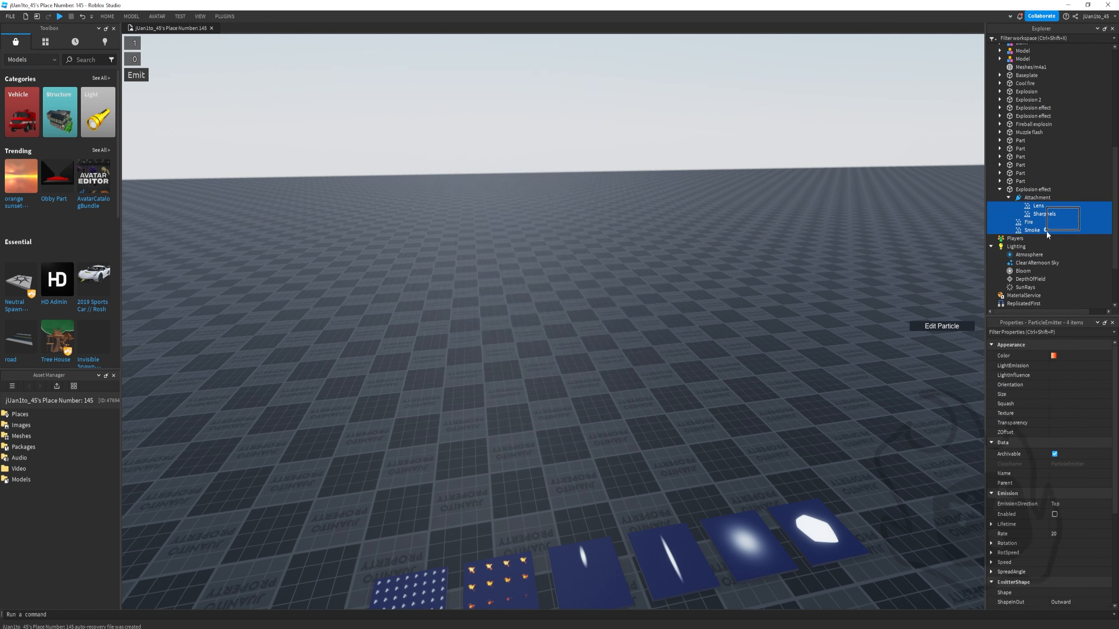
pyautogui.click(147, 82)
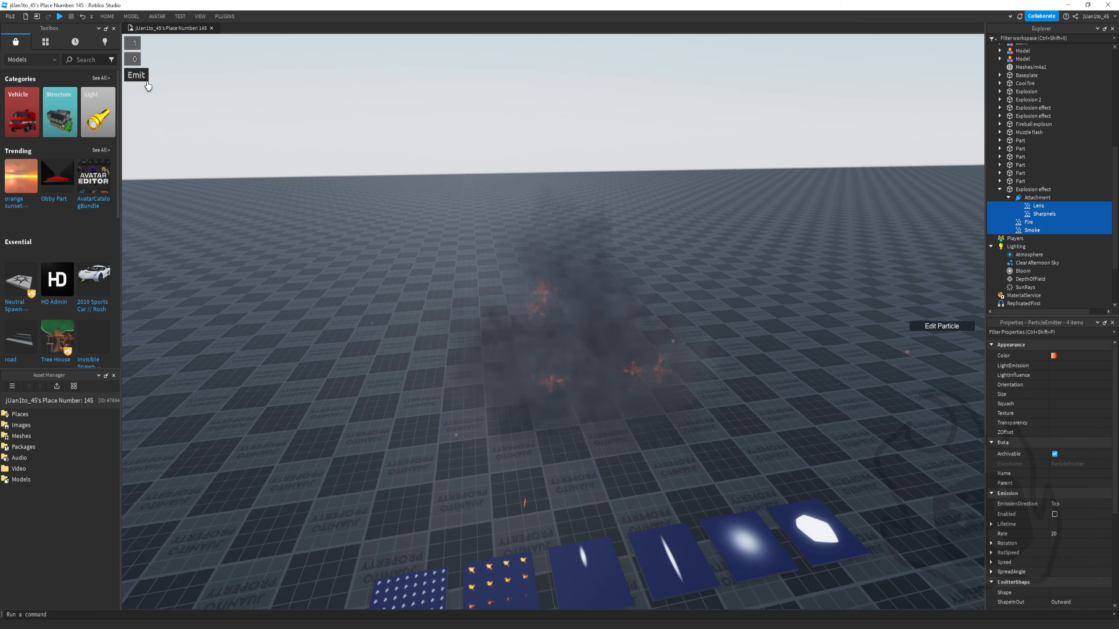
pyautogui.click(146, 82)
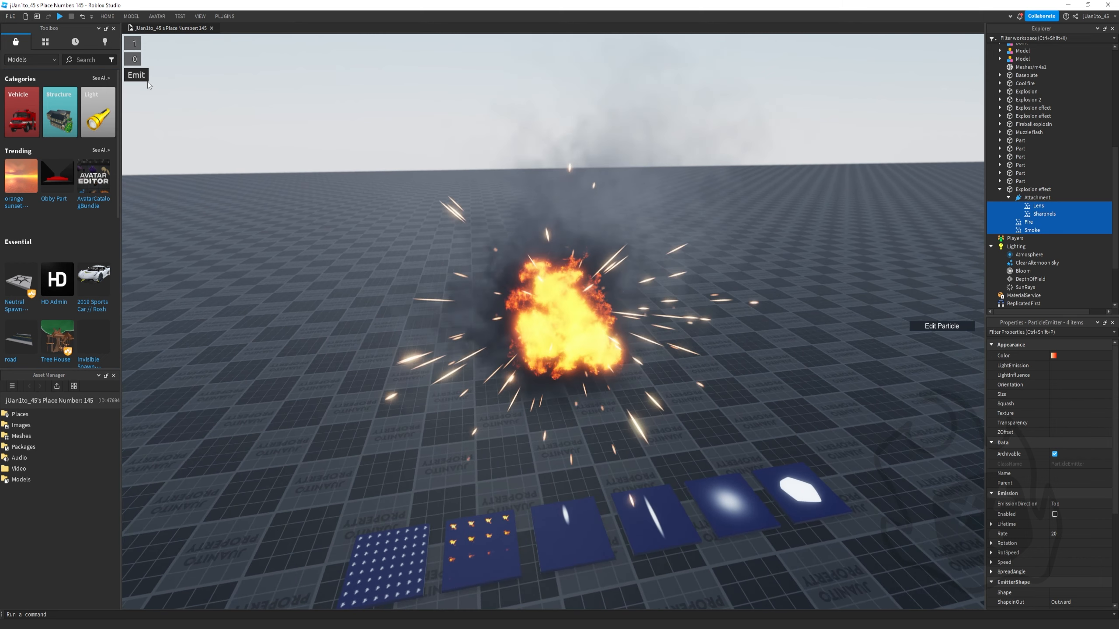
pyautogui.click(147, 82)
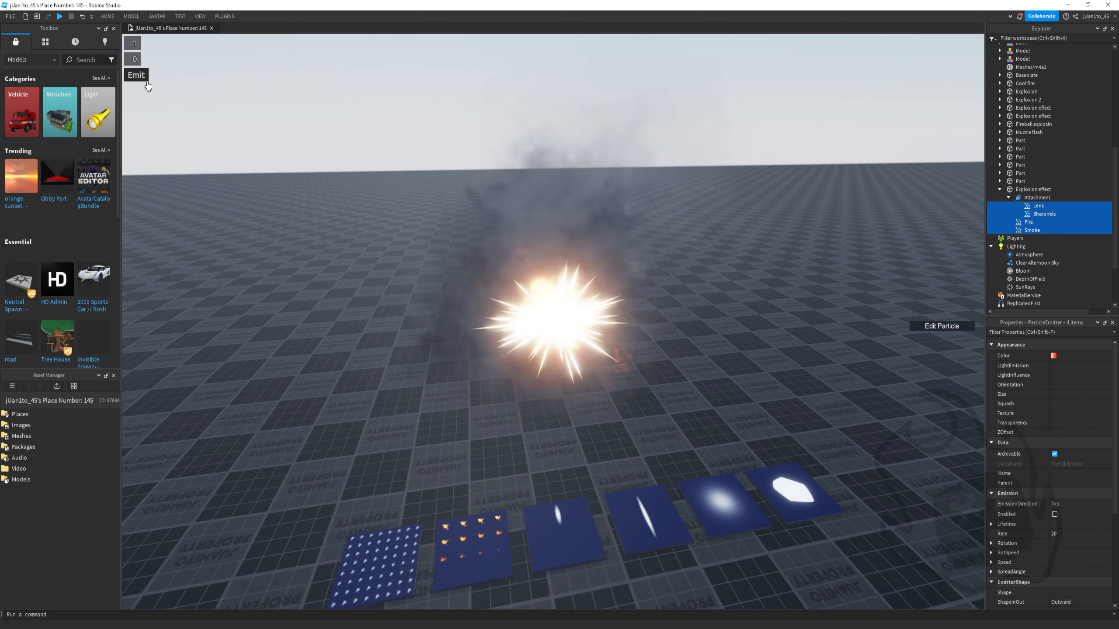
# In the Fire emitter's size curve, adjust the early keypoint's envelope and raise the starting keypoint to about 2.20 with a 1.61 envelope
pyautogui.click(1029, 222)
pyautogui.click(938, 329)
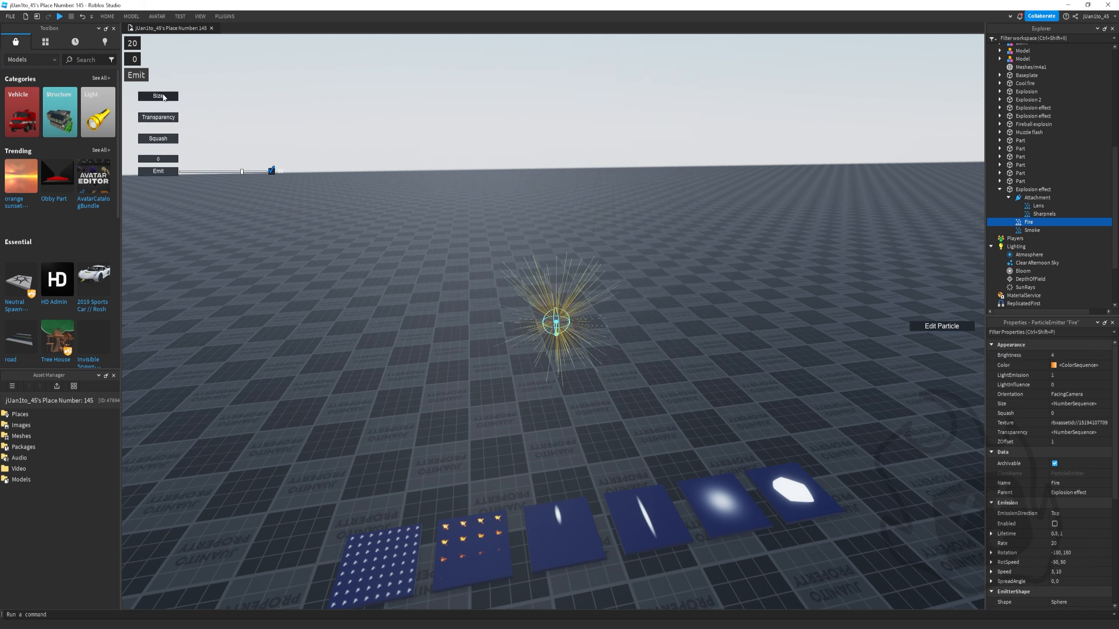
pyautogui.click(158, 96)
pyautogui.moveTo(166, 170); pyautogui.dragTo(163, 158)
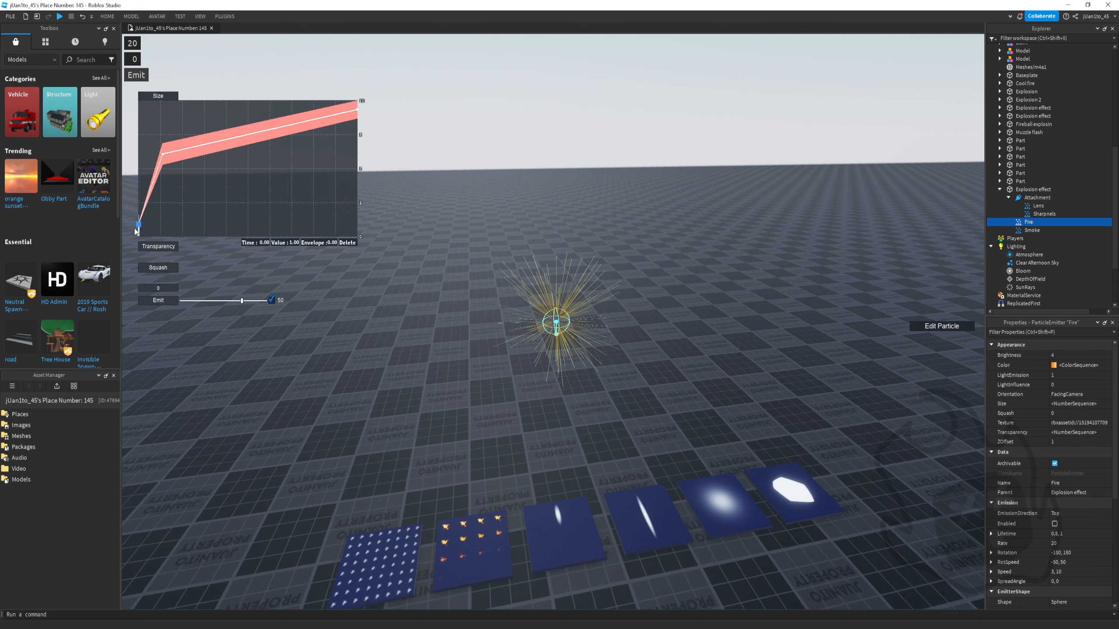
pyautogui.moveTo(135, 227); pyautogui.dragTo(137, 204)
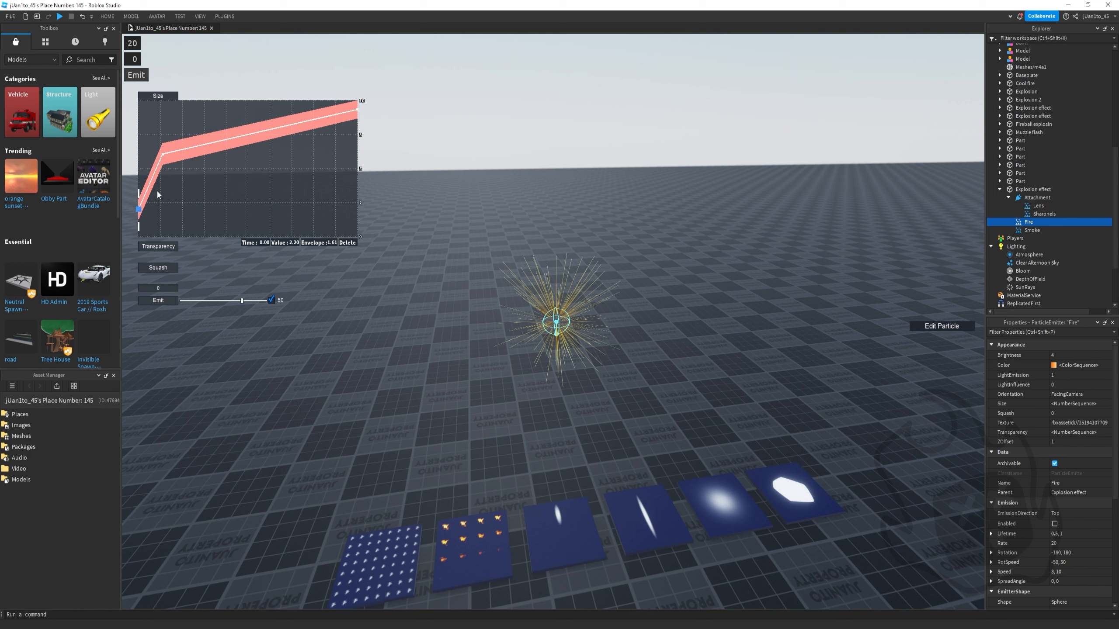
# Widen the Fire size curve's envelope at the end and early keypoints and lower both keypoints slightly
pyautogui.moveTo(361, 113); pyautogui.dragTo(357, 130)
pyautogui.click(358, 121)
pyautogui.click(164, 178)
pyautogui.moveTo(163, 163); pyautogui.dragTo(163, 161)
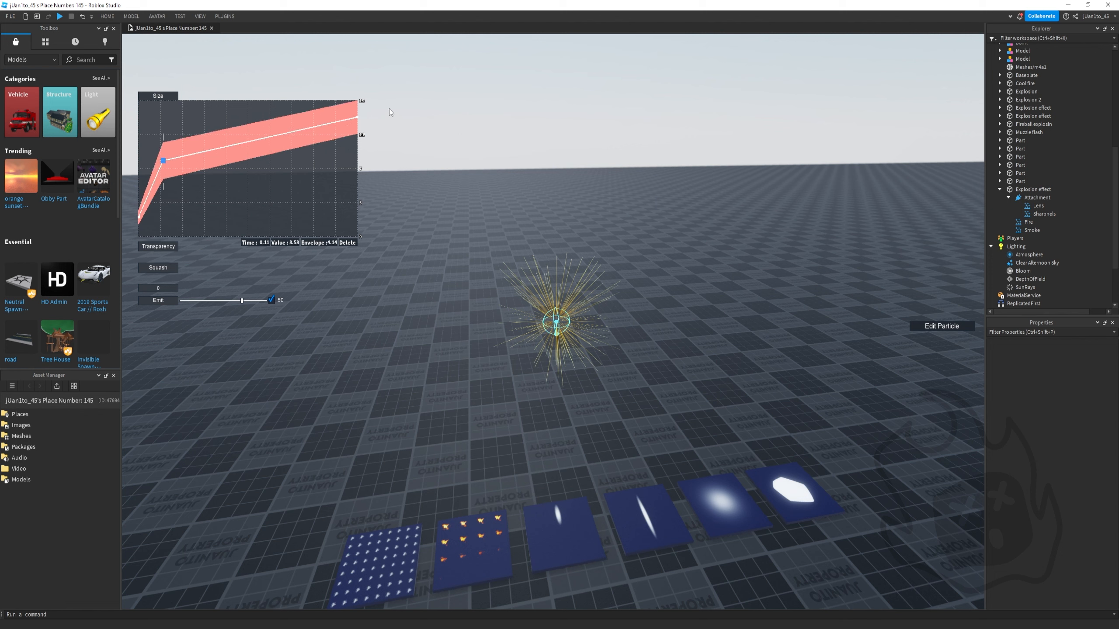
pyautogui.moveTo(359, 120); pyautogui.dragTo(357, 117)
pyautogui.moveTo(738, 242); pyautogui.dragTo(533, 395)
# Select all four explosion emitters again and emit them repeatedly to examine the effect with the adjusted Fire sizes
pyautogui.click(1070, 208)
pyautogui.keyDown('shift'); pyautogui.click(1057, 229); pyautogui.keyUp('shift')
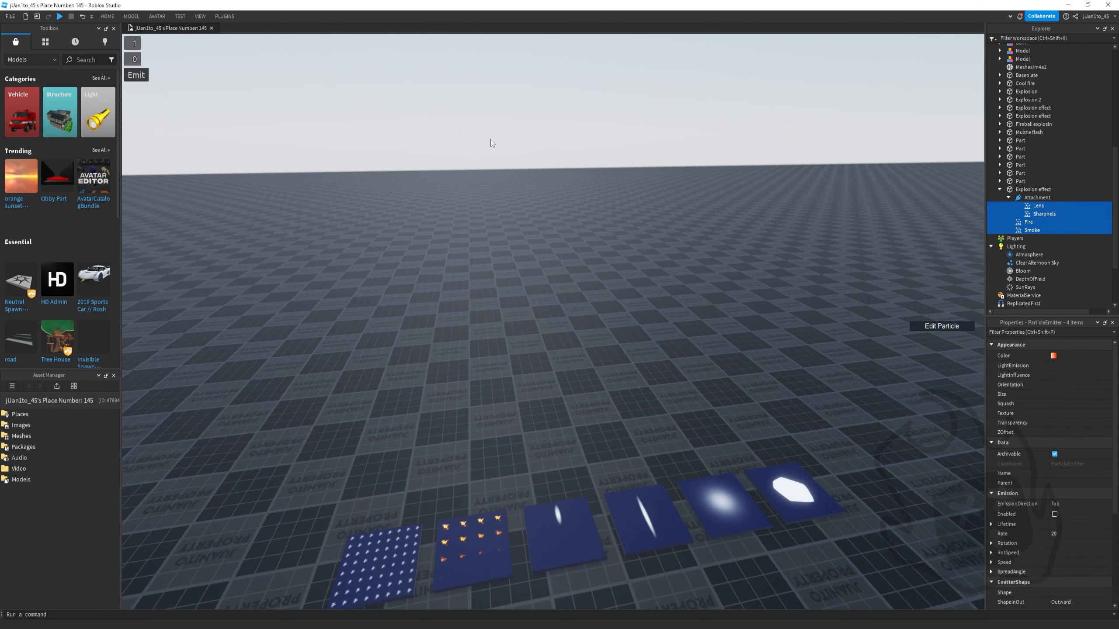
pyautogui.click(140, 76)
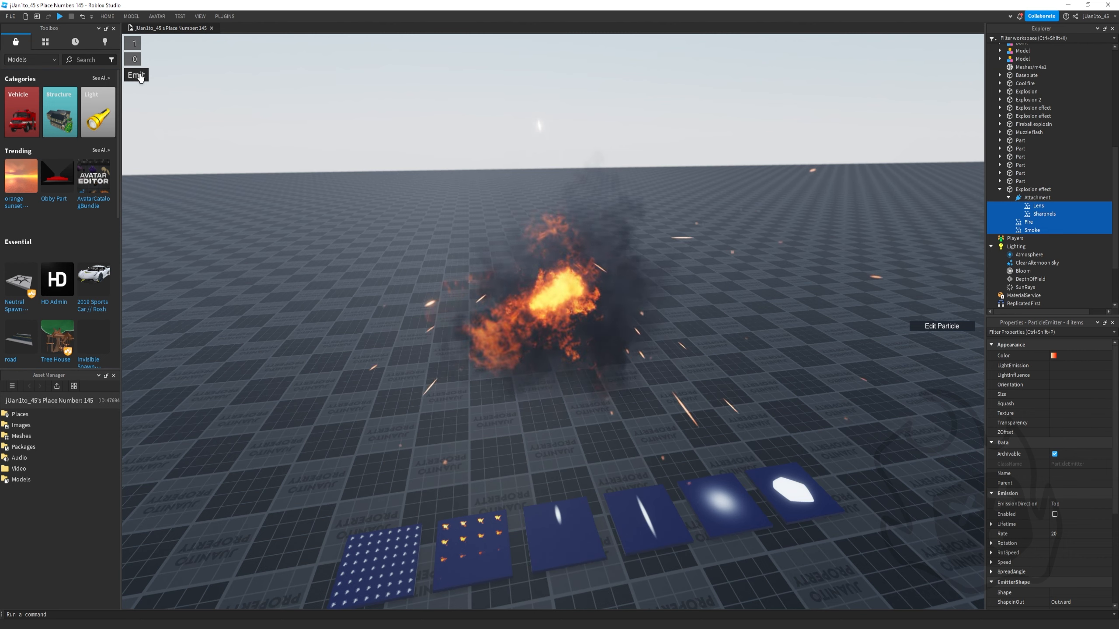
pyautogui.click(141, 76)
pyautogui.click(140, 76)
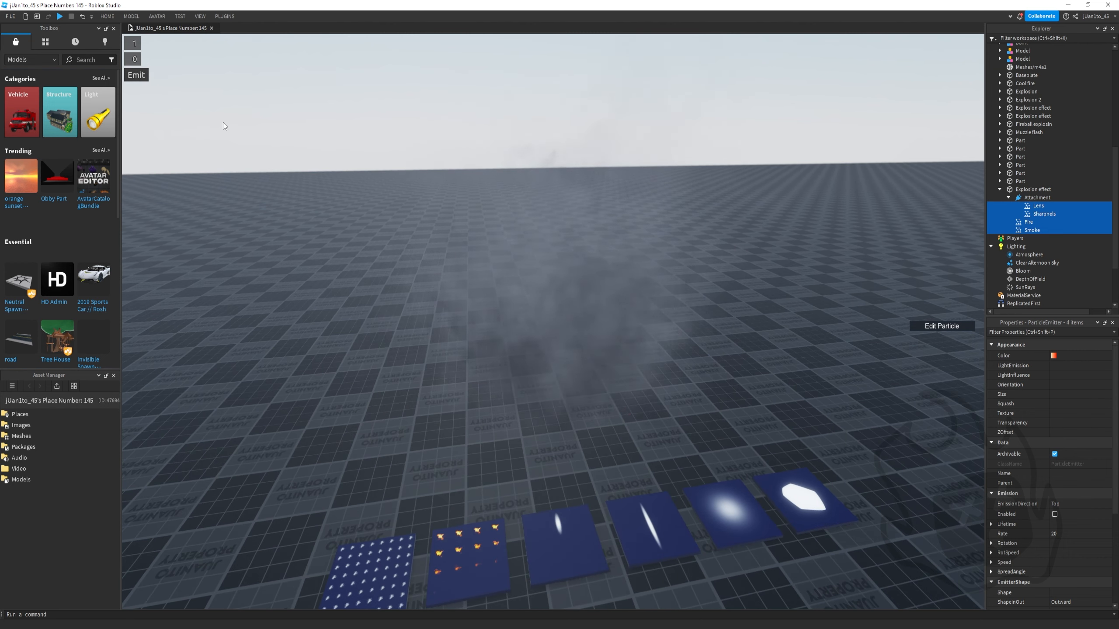
pyautogui.moveTo(223, 123); pyautogui.dragTo(228, 124, button='right')
pyautogui.scroll(-2, 227, 124)
pyautogui.click(134, 76)
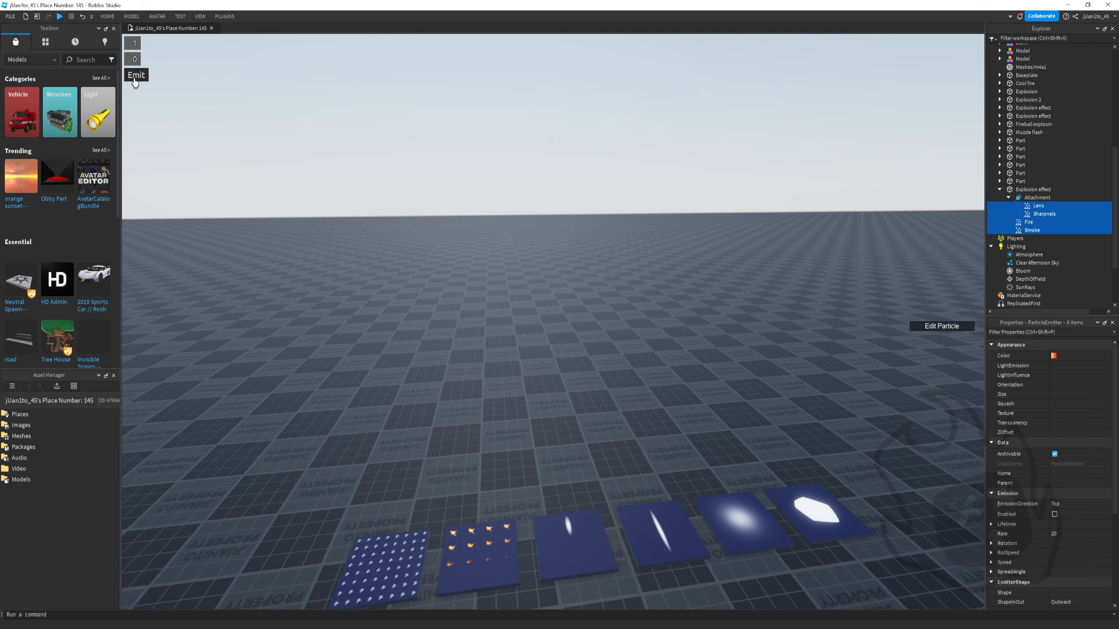
pyautogui.click(134, 76)
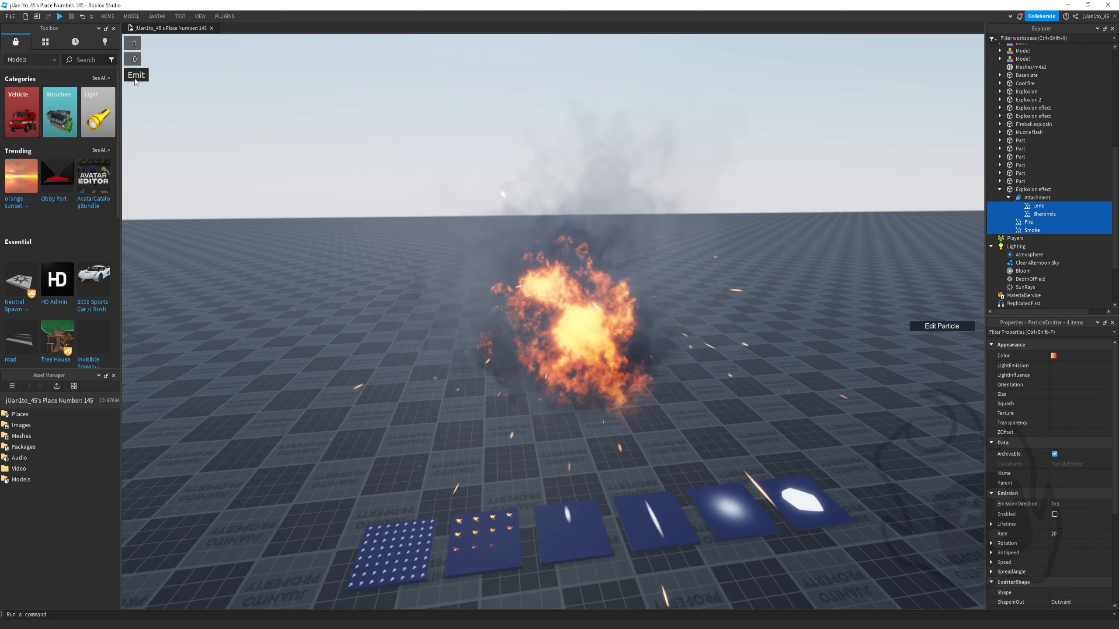
pyautogui.click(134, 75)
pyautogui.click(135, 75)
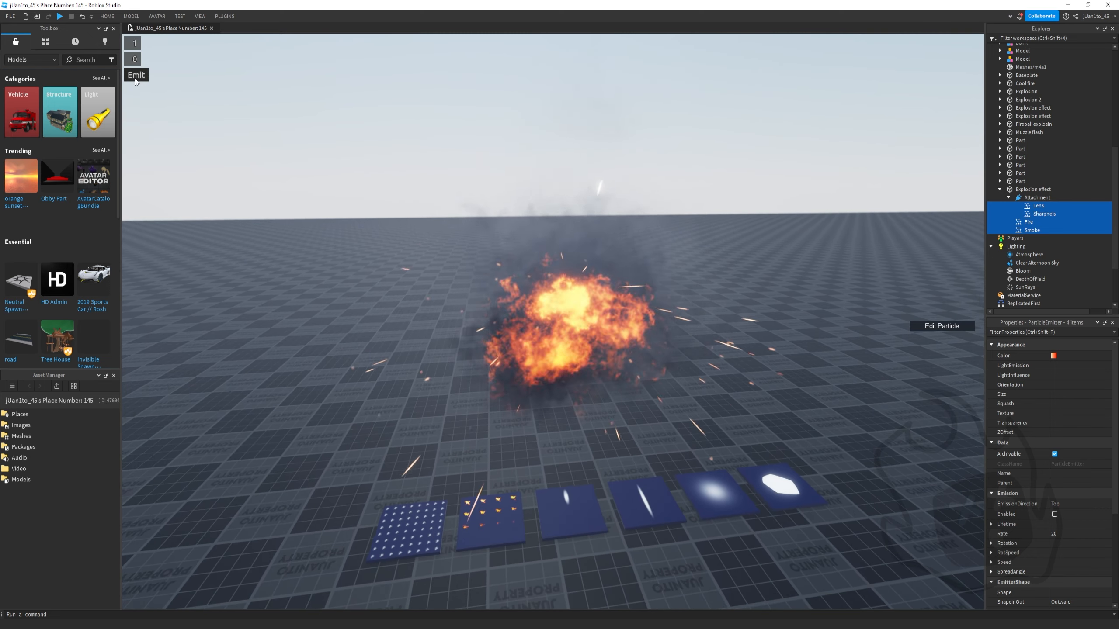
pyautogui.click(135, 76)
pyautogui.click(135, 76)
pyautogui.click(134, 79)
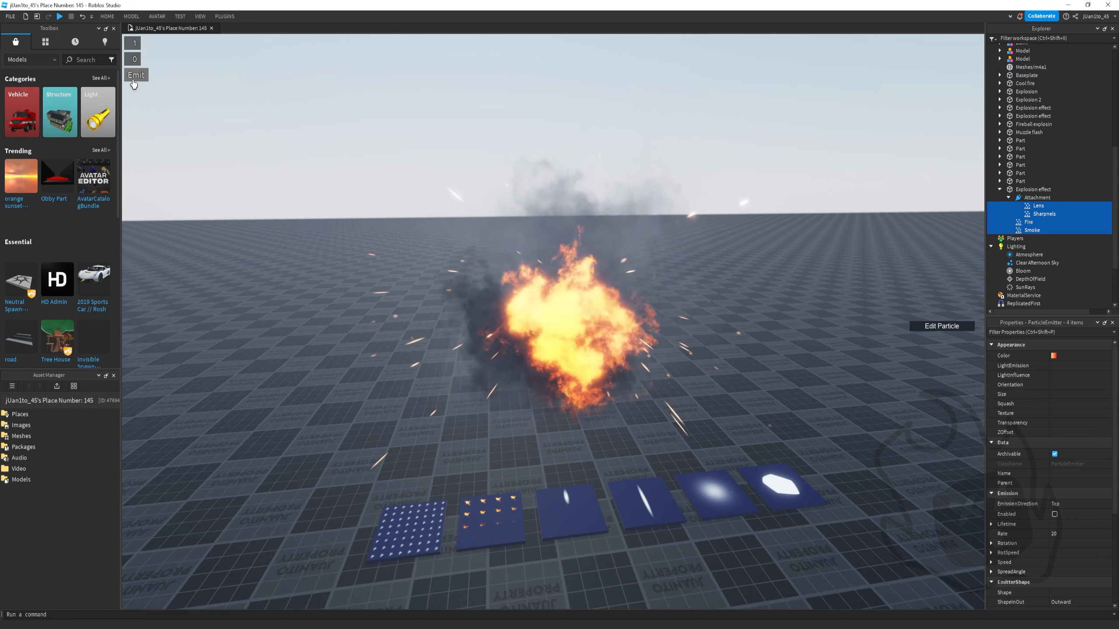
pyautogui.click(134, 80)
# Increase the Lens emitter's particle size at the size curve's keypoint near time 0.1 and at its end keypoint
pyautogui.click(1048, 206)
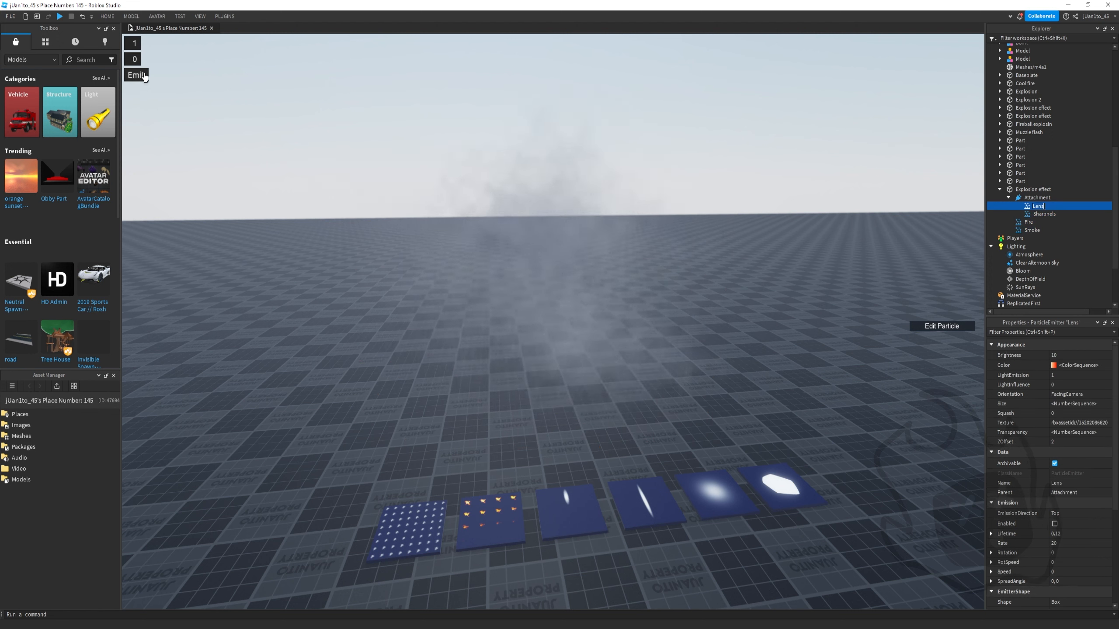
pyautogui.click(941, 327)
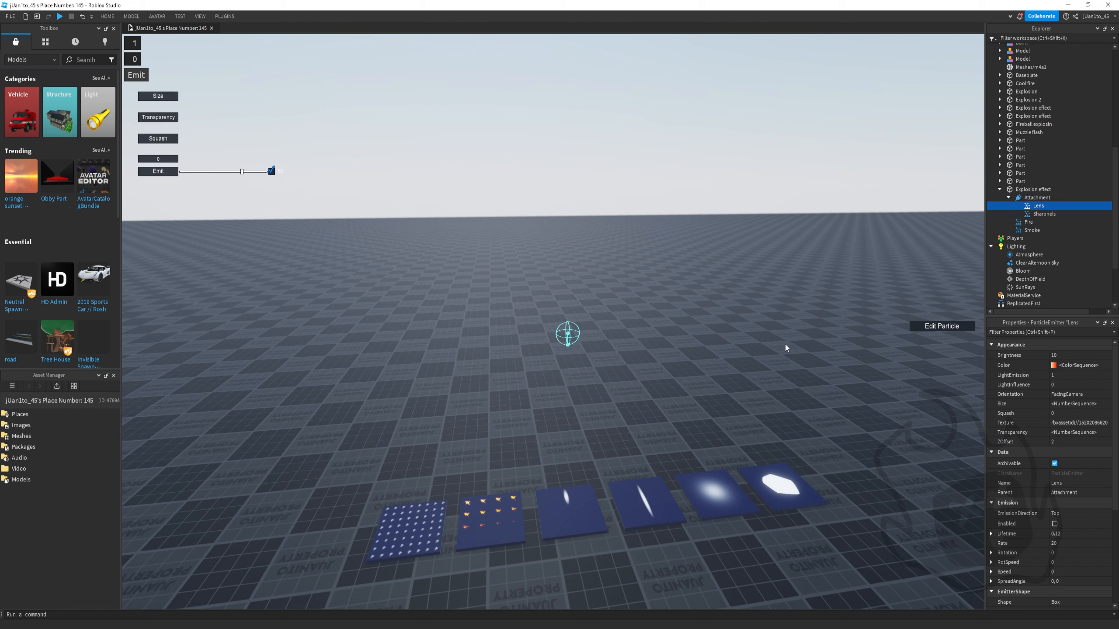
pyautogui.click(158, 96)
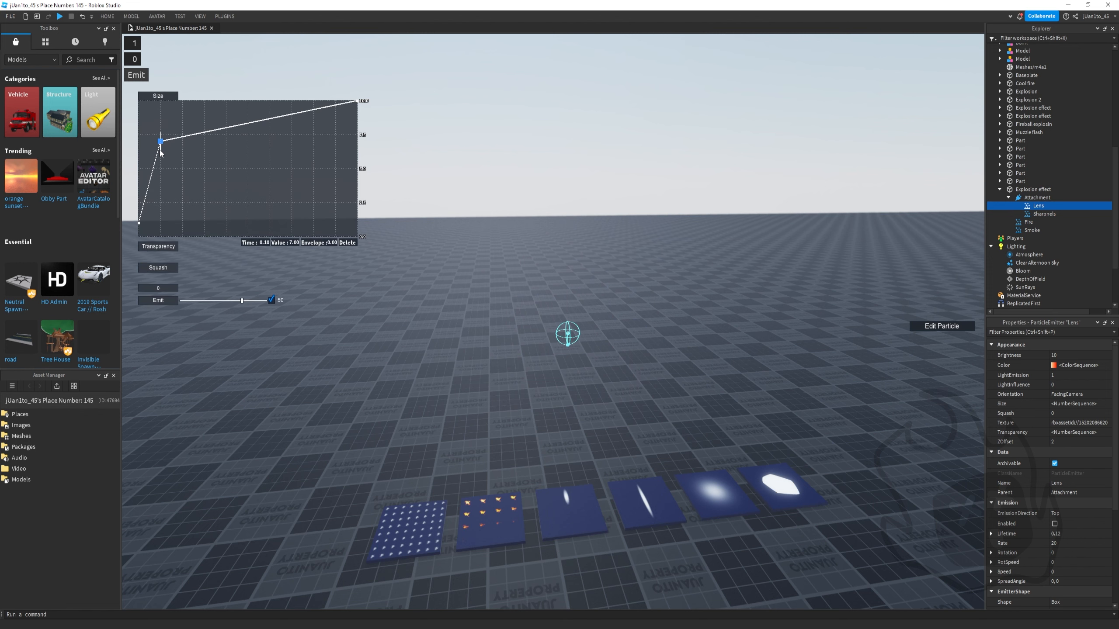
pyautogui.moveTo(160, 146); pyautogui.dragTo(160, 119)
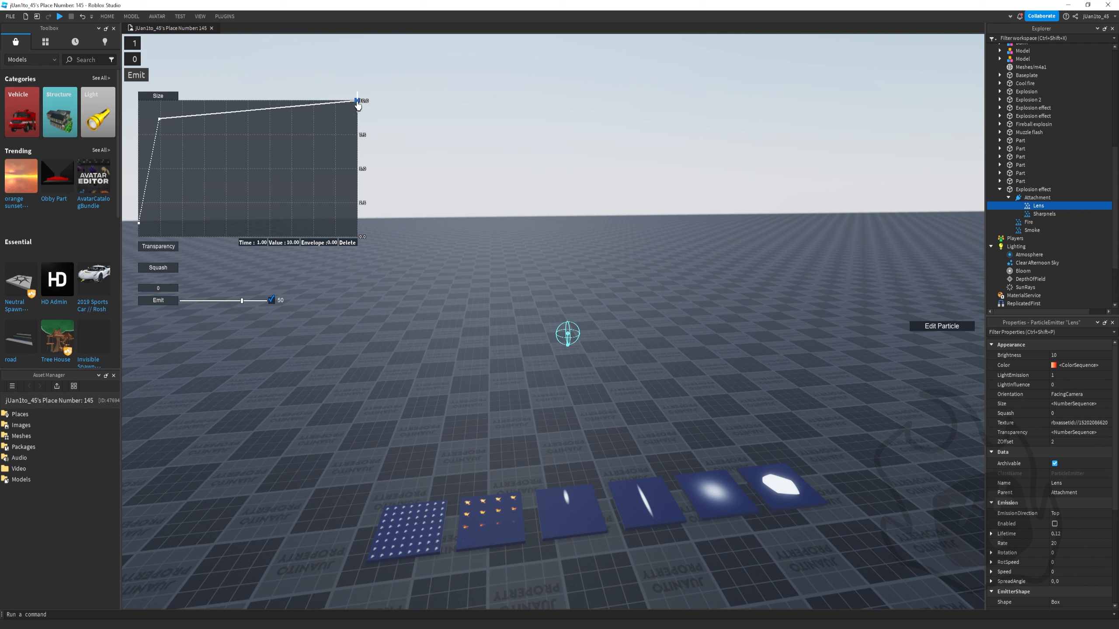
pyautogui.moveTo(357, 101); pyautogui.dragTo(358, 76)
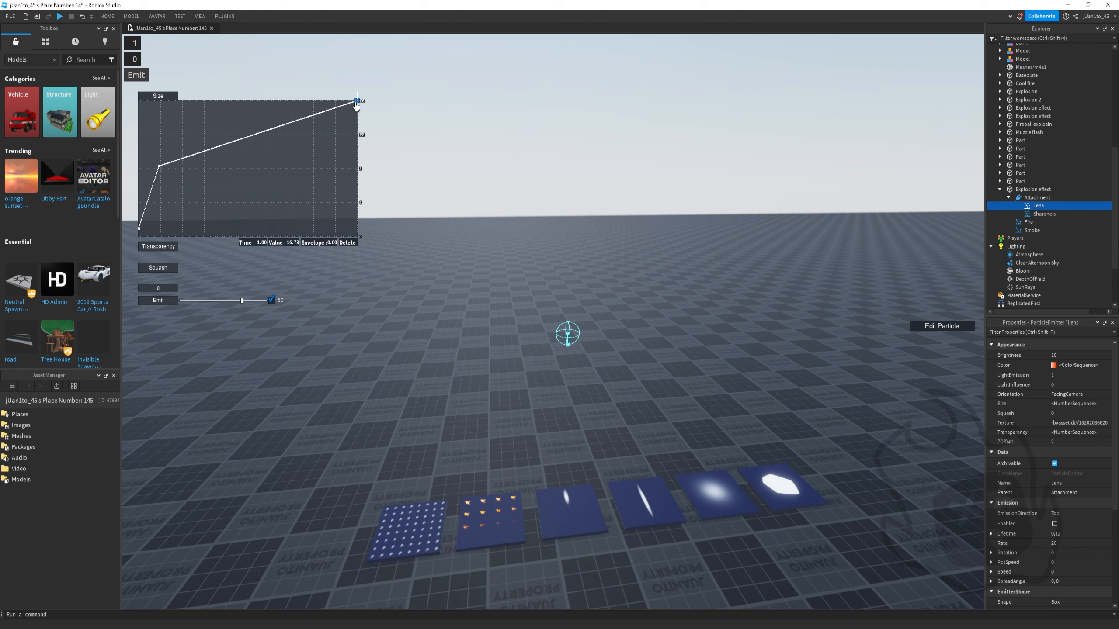
pyautogui.click(159, 172)
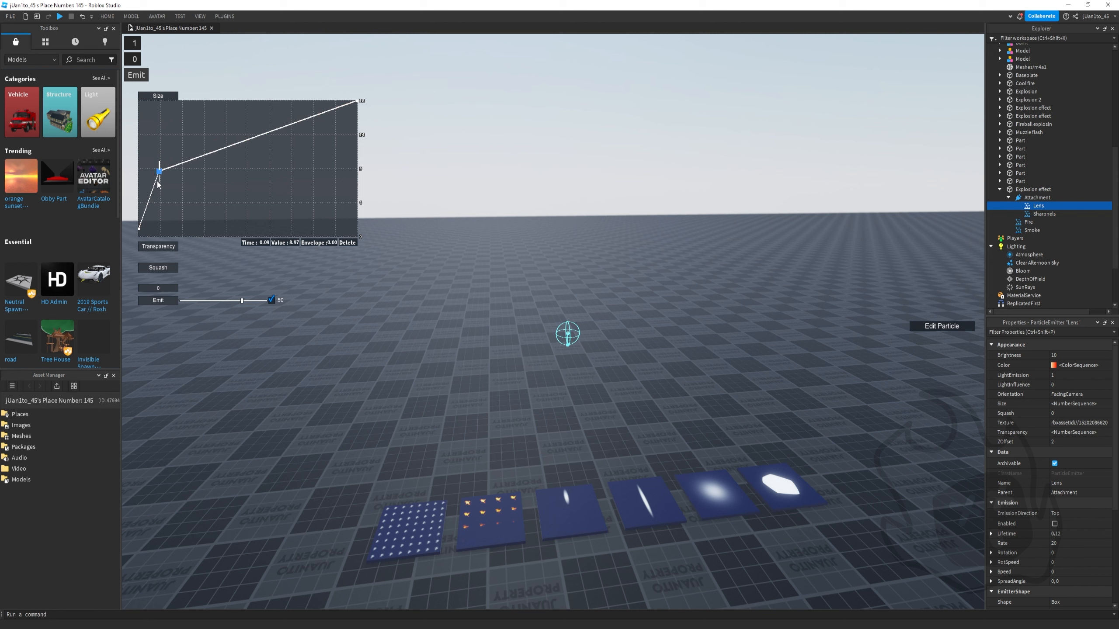
pyautogui.moveTo(160, 173); pyautogui.dragTo(162, 163)
pyautogui.click(919, 326)
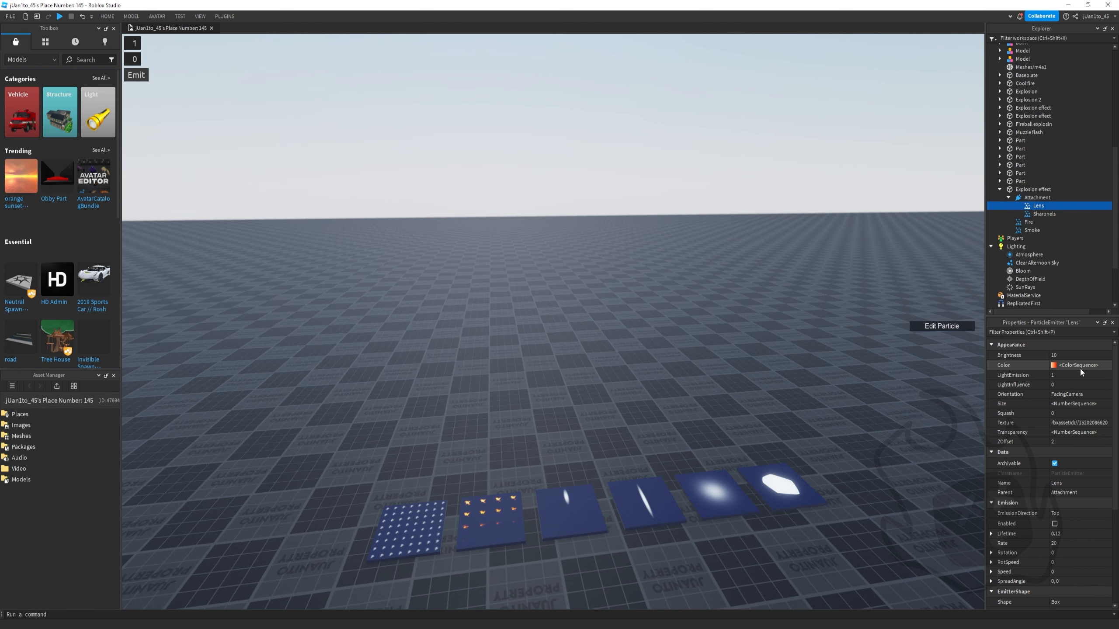
# Change the starting color of the Lens emitter's color gradient to a more saturated orange
pyautogui.click(1084, 366)
pyautogui.click(1104, 367)
pyautogui.click(631, 365)
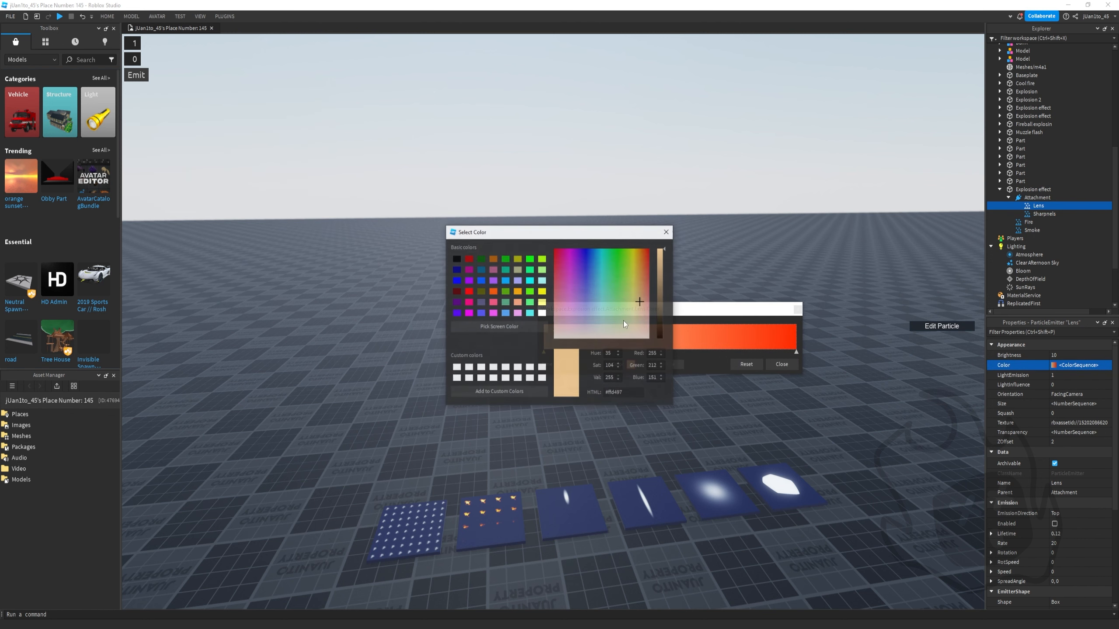
pyautogui.moveTo(633, 306); pyautogui.dragTo(643, 267)
pyautogui.click(667, 232)
pyautogui.click(782, 365)
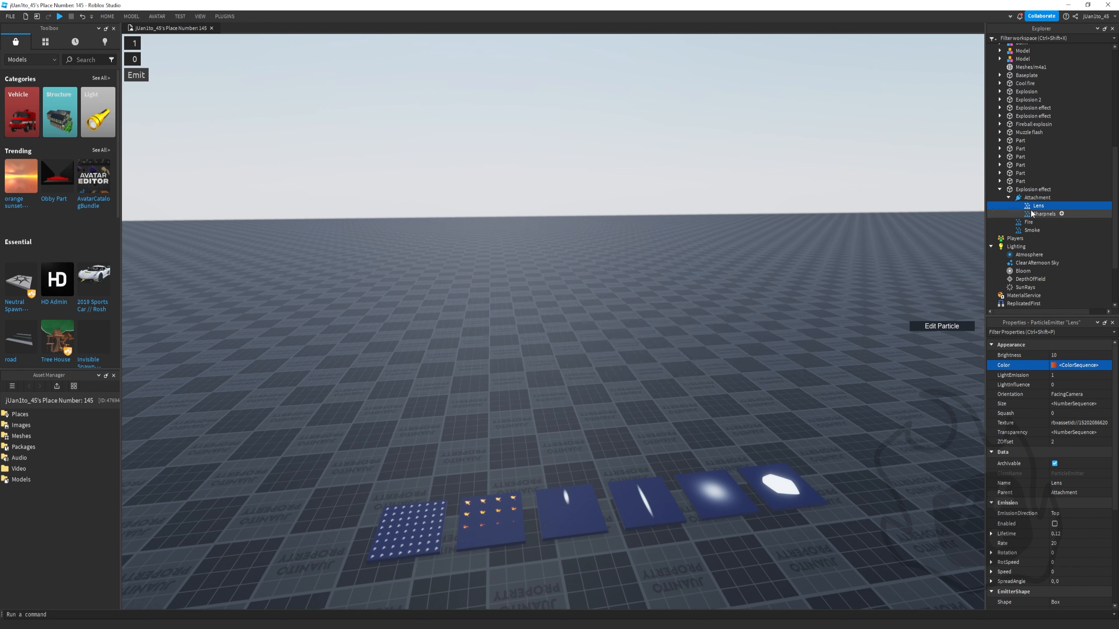
# Change the starting color of the Sharpnels emitter's color gradient to a more saturated orange
pyautogui.click(1033, 214)
pyautogui.click(1105, 367)
pyautogui.click(1108, 367)
pyautogui.click(631, 365)
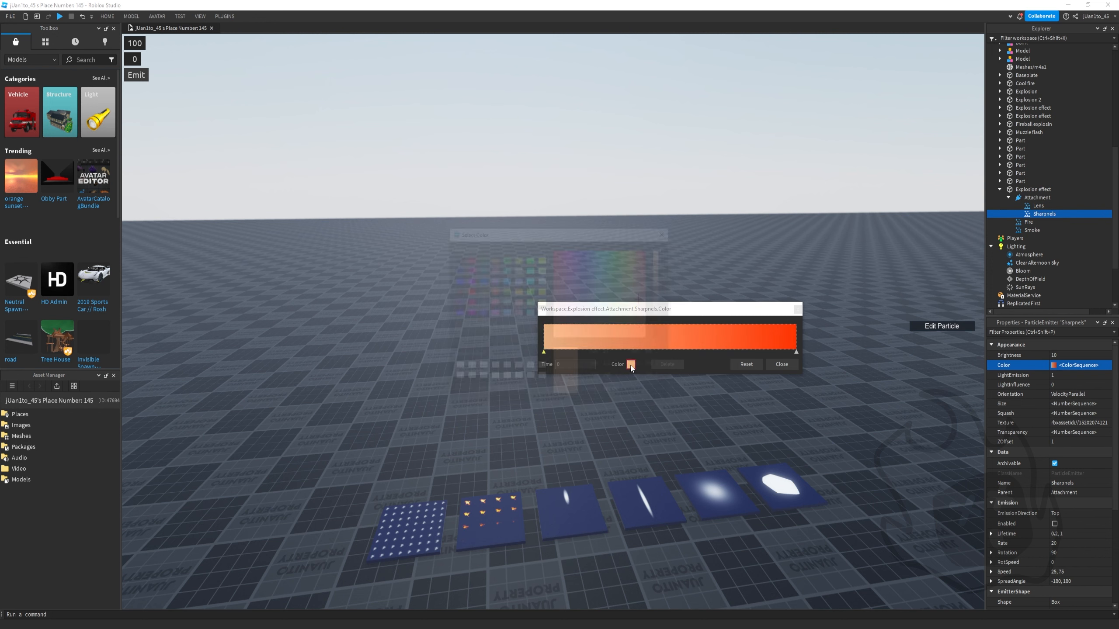
pyautogui.moveTo(631, 274); pyautogui.dragTo(641, 268)
pyautogui.click(666, 232)
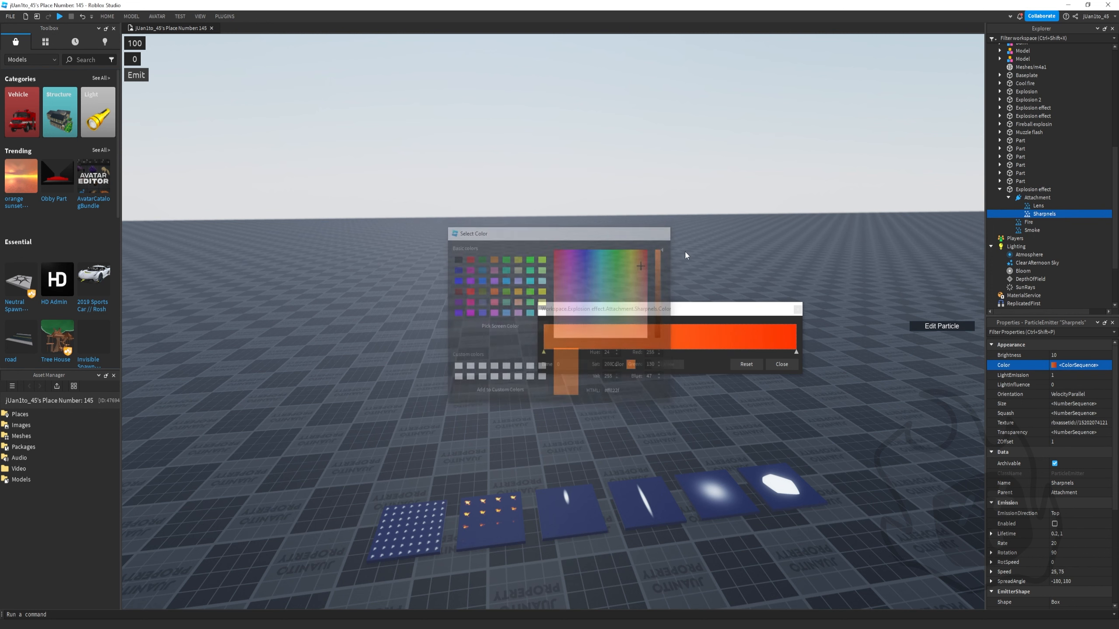
# Select the Lens, Sharpnels, Fire and Smoke emitters together and emit them several times to examine the adjusted orange colors
pyautogui.click(786, 366)
pyautogui.moveTo(1077, 208); pyautogui.dragTo(1033, 233)
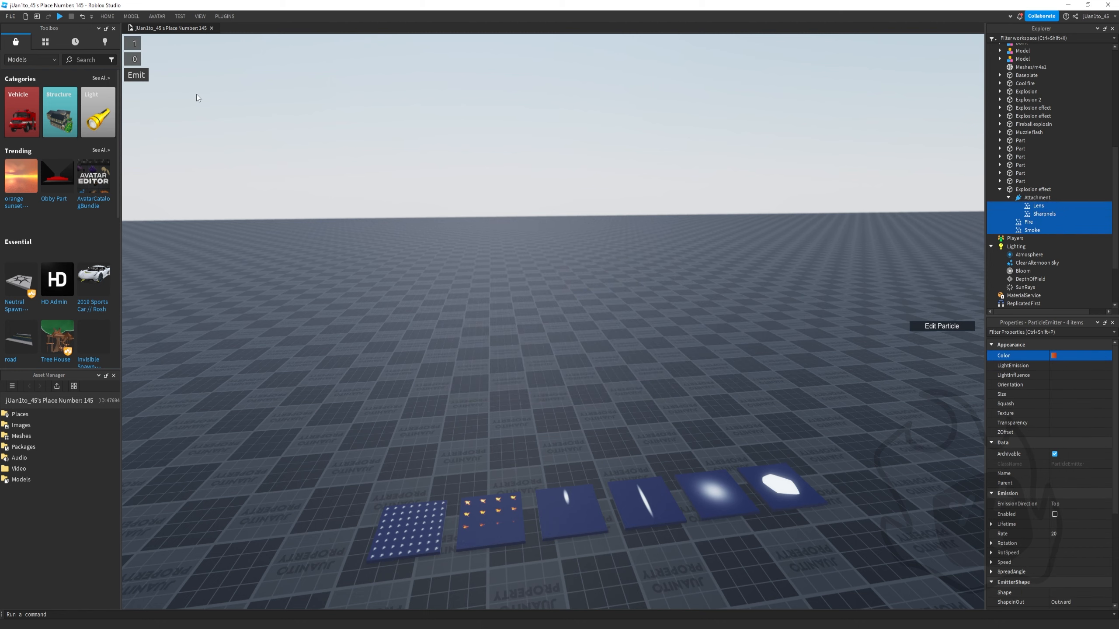
pyautogui.click(136, 75)
pyautogui.scroll(-2, 136, 77)
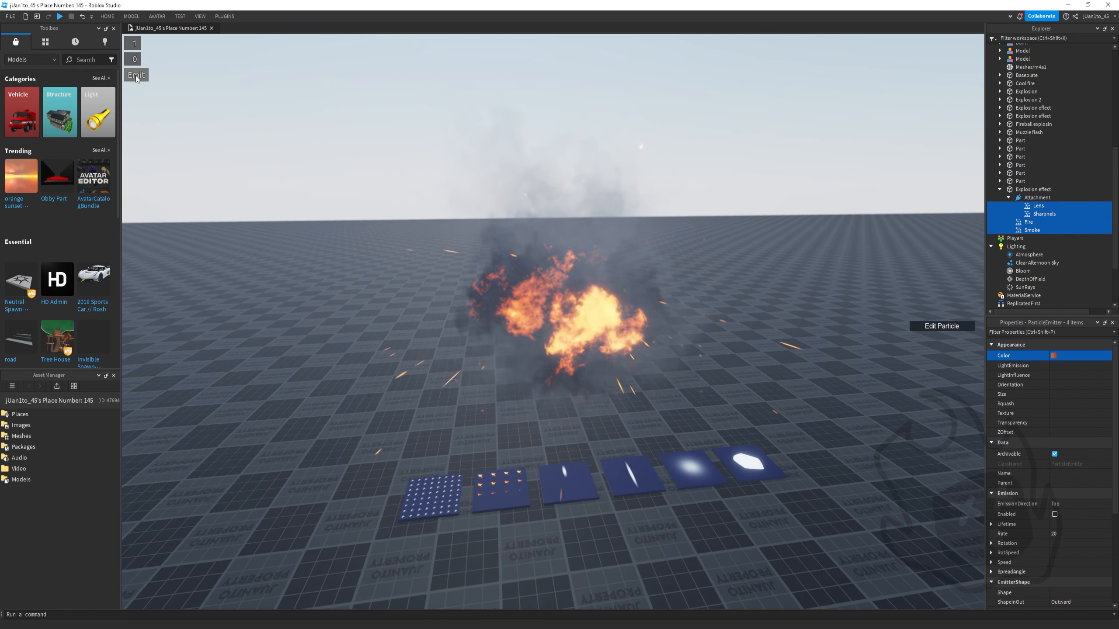
pyautogui.click(136, 76)
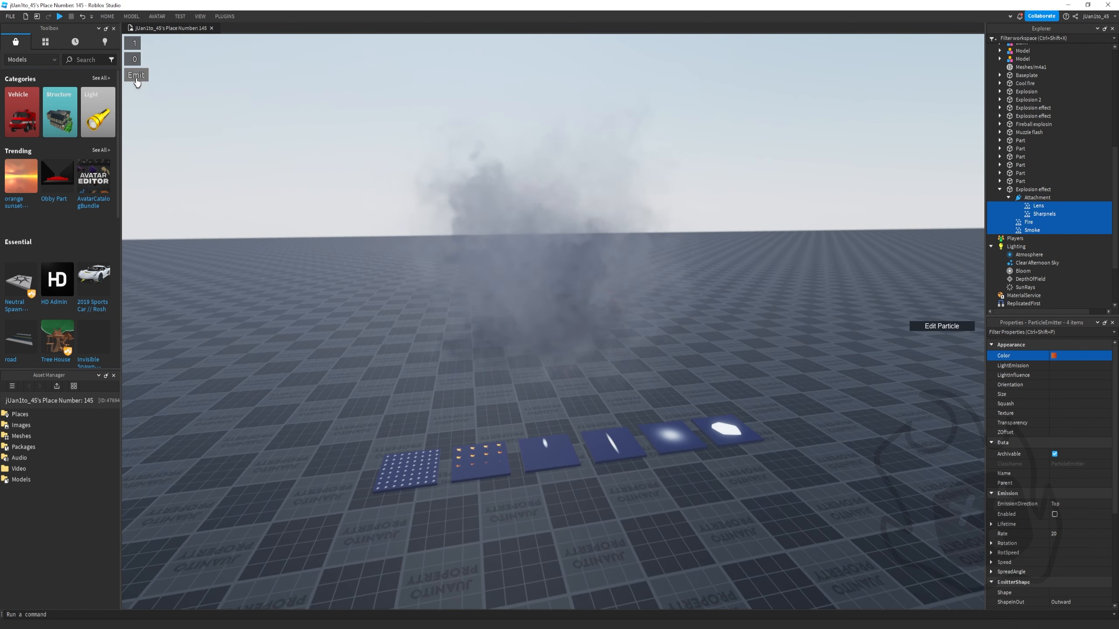
pyautogui.click(136, 76)
# Emit the four emitters in slow motion with TimeScale 0.1 to examine the burst, and restore their TimeScale to 1
pyautogui.scroll(-5, 1058, 514)
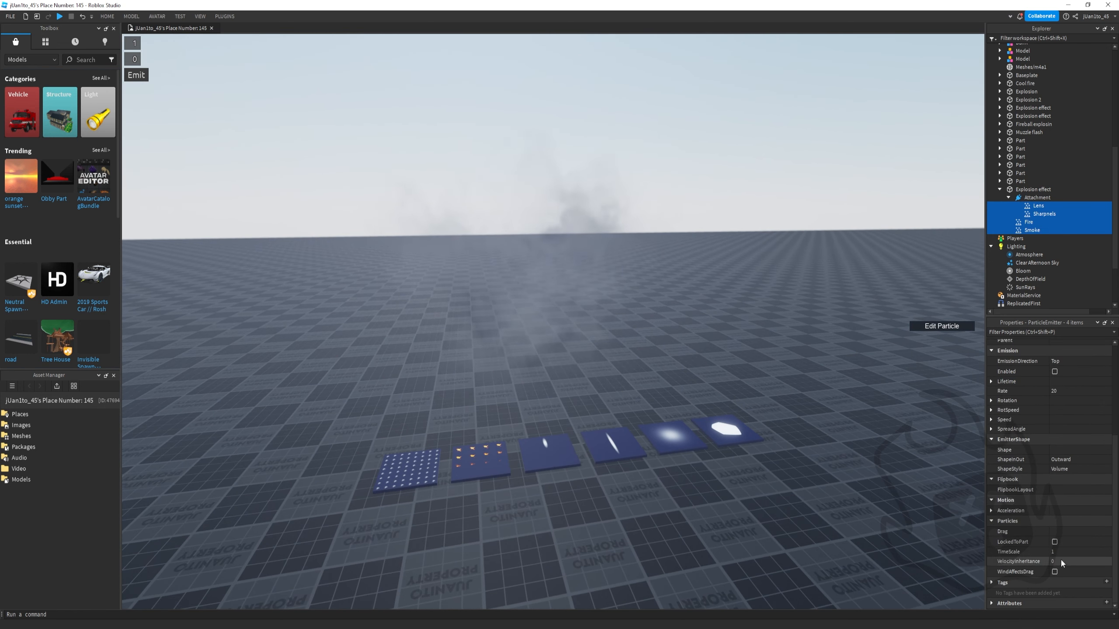
pyautogui.click(1057, 552)
pyautogui.write('.1')
pyautogui.click(136, 75)
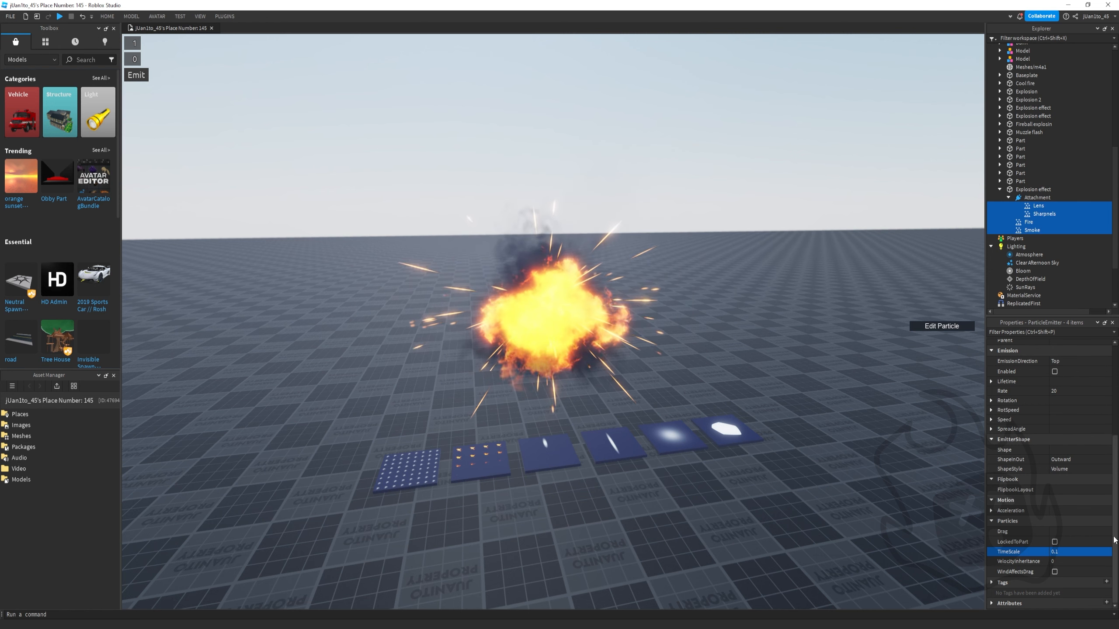
pyautogui.click(1059, 553)
pyautogui.write('1')
# Set the Lens emitter's lifetime to 0.15
pyautogui.moveTo(630, 355); pyautogui.dragTo(630, 373, button='right')
pyautogui.click(1035, 205)
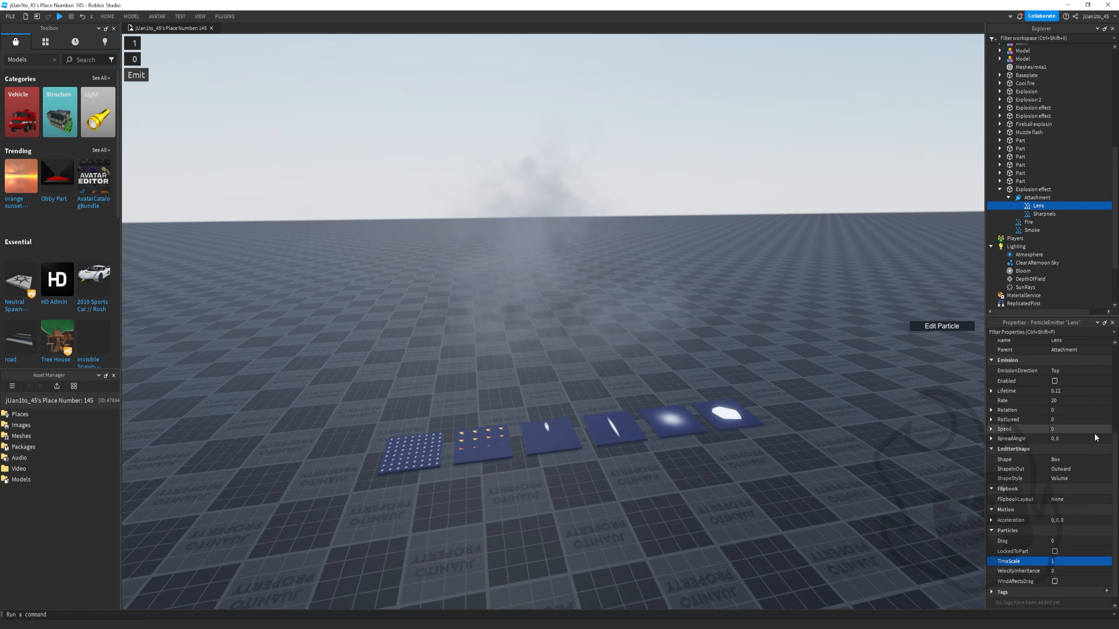
pyautogui.click(1062, 390)
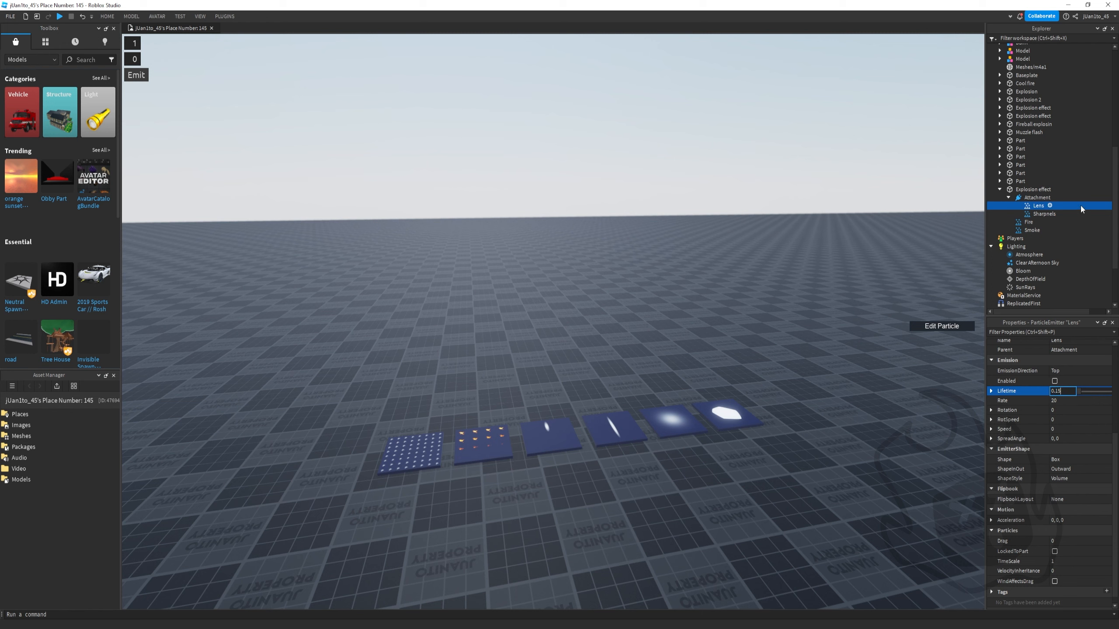
# Reselect all four explosion emitters and emit them repeatedly to examine the effect with the new Lens lifetime
pyautogui.keyDown('shift'); pyautogui.click(1032, 230); pyautogui.keyUp('shift')
pyautogui.click(134, 76)
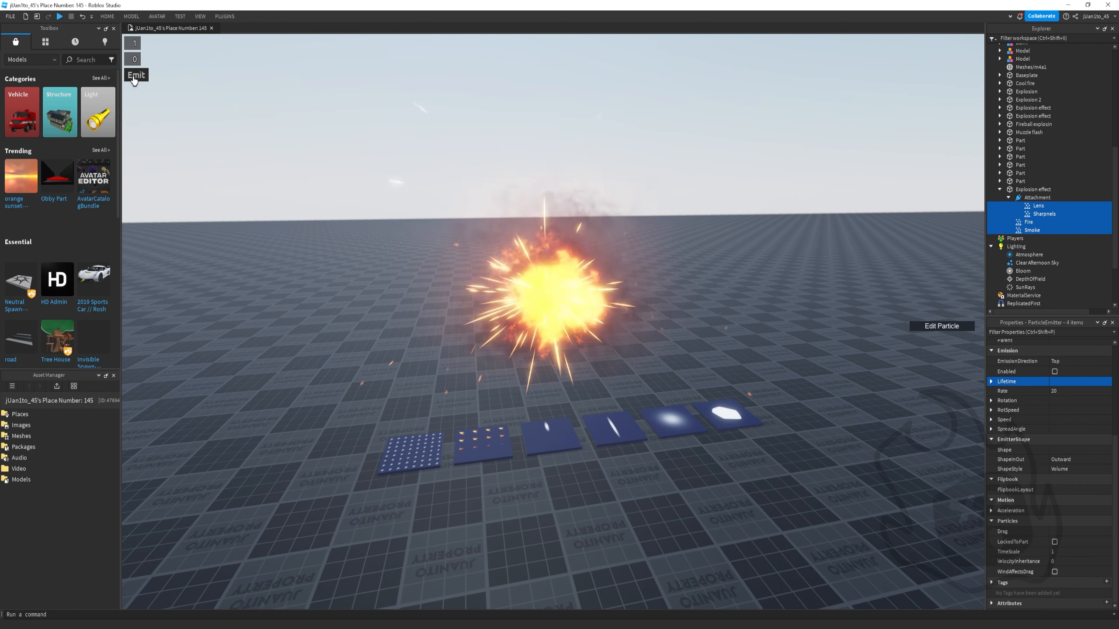
pyautogui.click(135, 76)
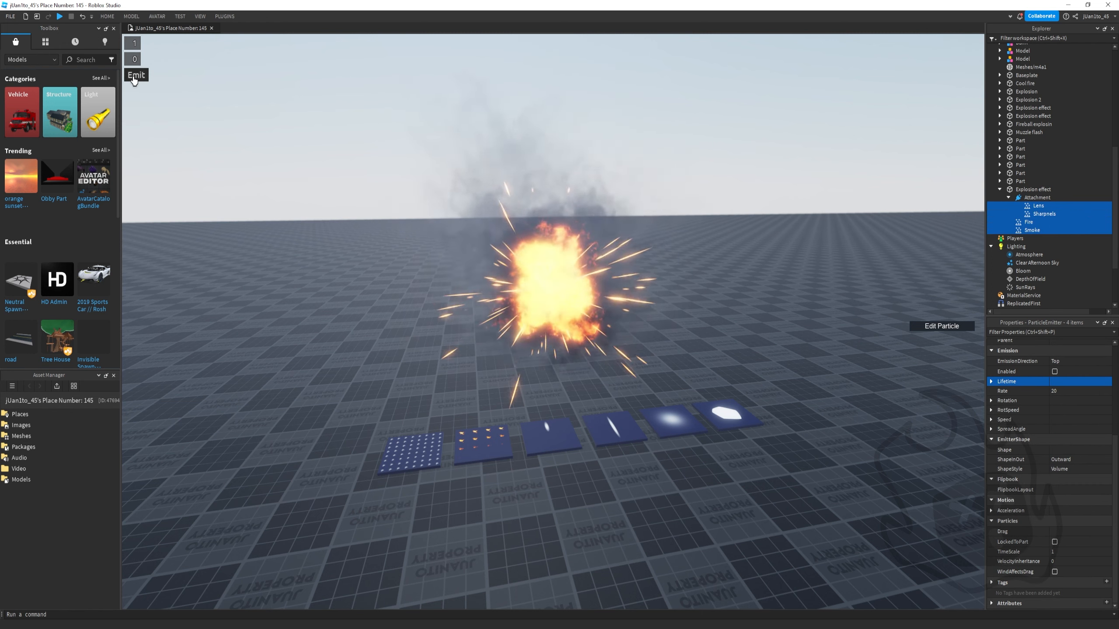
pyautogui.click(135, 76)
pyautogui.click(134, 76)
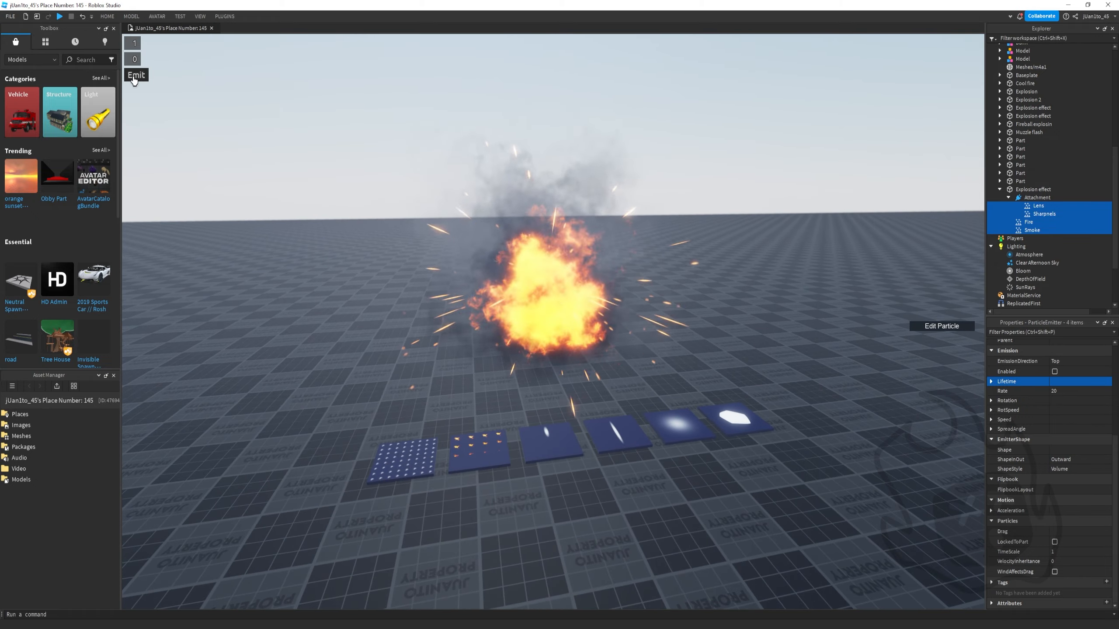
# Select the Rock decal on the last texture sample plate and copy its texture ID
pyautogui.scroll(3, 528, 308)
pyautogui.press('d')
pyautogui.moveTo(771, 320); pyautogui.dragTo(771, 325, button='right')
pyautogui.press('w')
pyautogui.press('s')
pyautogui.press('w')
pyautogui.click(615, 415)
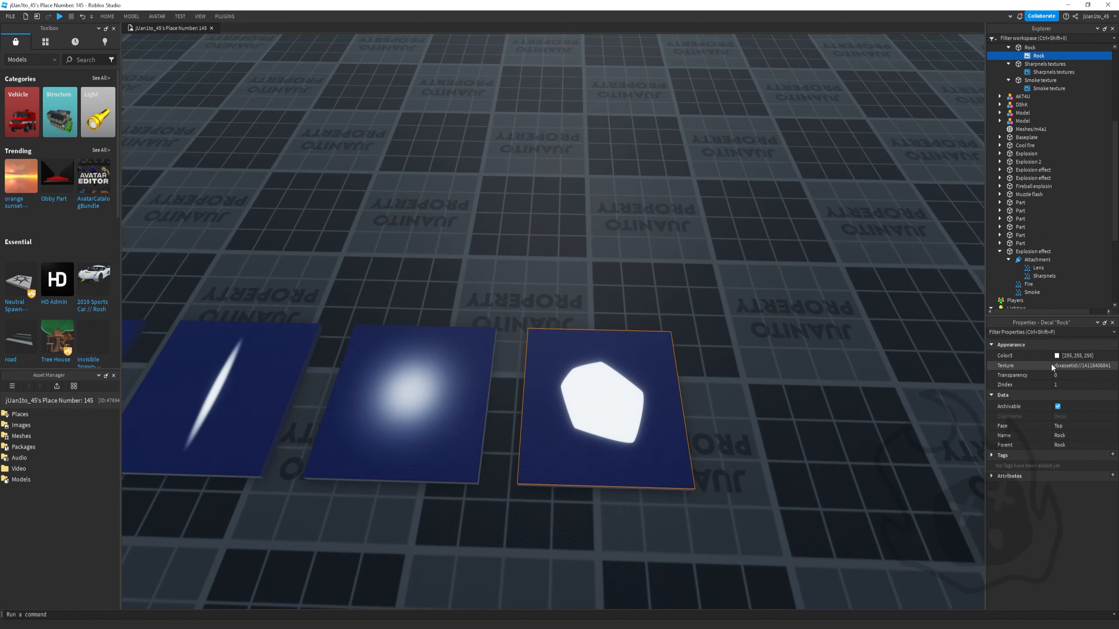
pyautogui.click(1052, 367)
# Add a new ParticleEmitter directly to the Explosion effect part
pyautogui.moveTo(666, 242); pyautogui.dragTo(678, 225, button='right')
pyautogui.press('s')
pyautogui.click(467, 308)
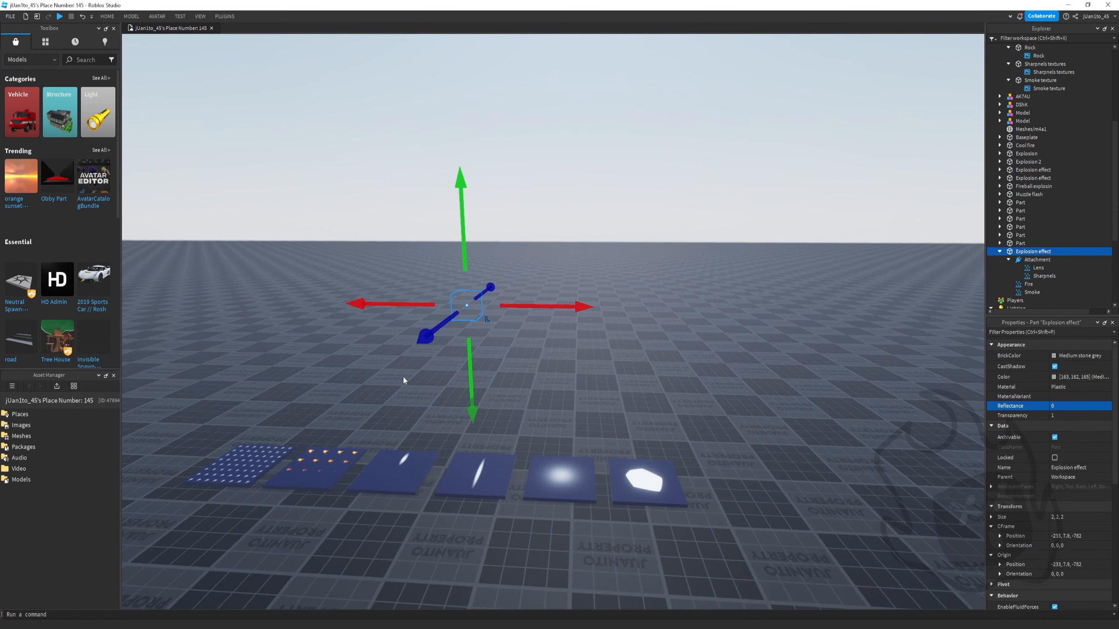
pyautogui.press('a')
pyautogui.scroll(-2, 1067, 240)
pyautogui.press('w')
pyautogui.click(1059, 174)
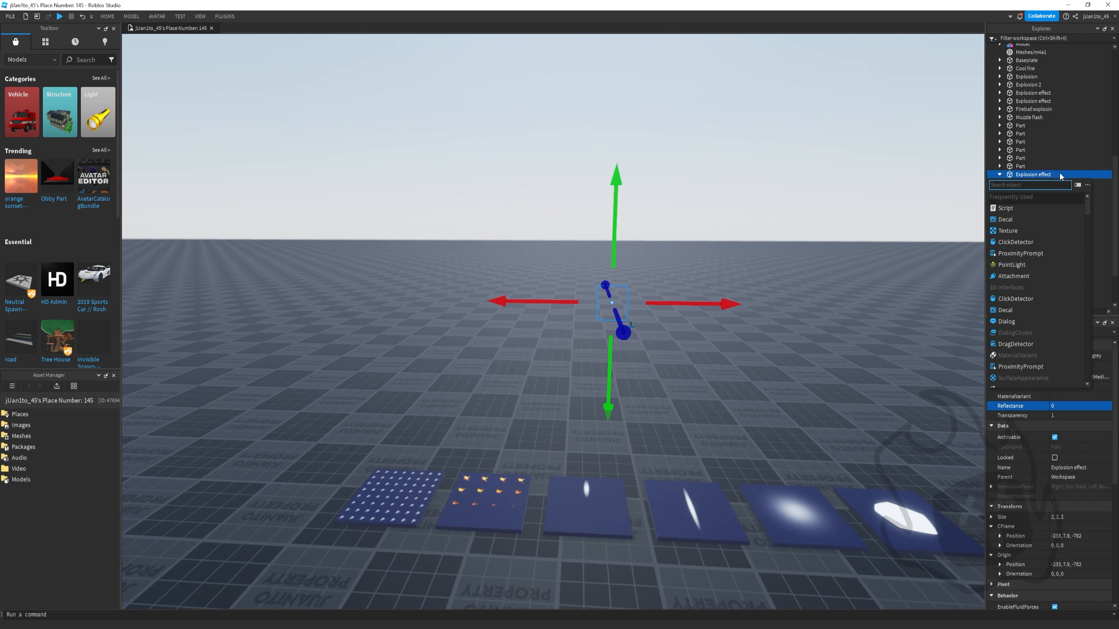
pyautogui.write('p')
pyautogui.click(1036, 208)
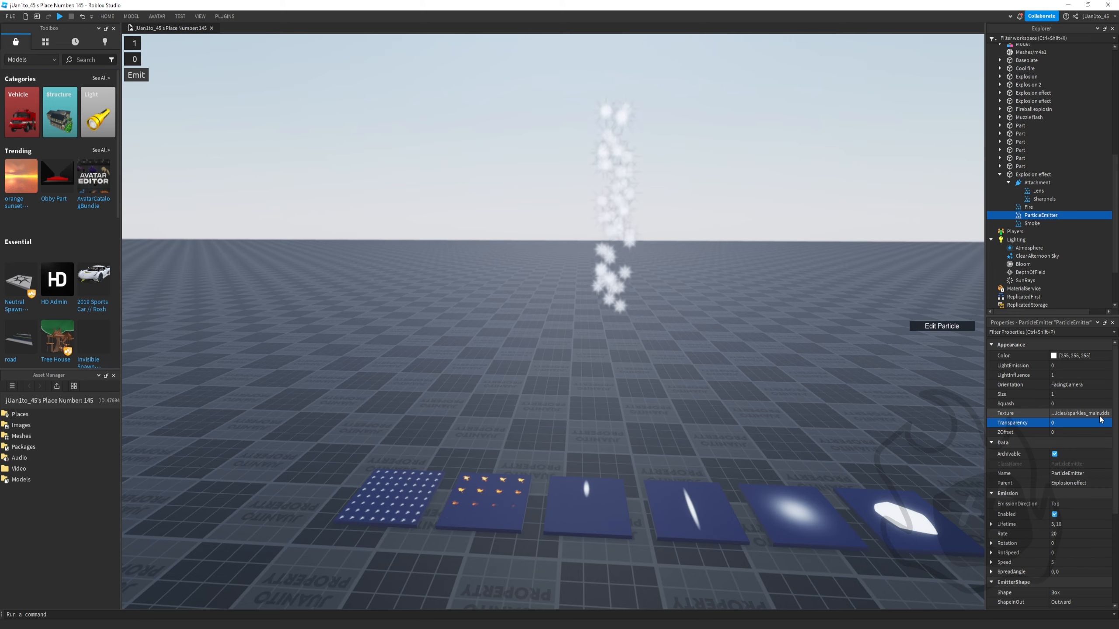
# Set the new emitter's shape to Sphere and apply the copied rock texture ID as its texture
pyautogui.scroll(-5, 1072, 455)
pyautogui.click(1071, 452)
pyautogui.click(1068, 463)
pyautogui.moveTo(894, 381); pyautogui.dragTo(806, 367, button='right')
pyautogui.scroll(5, 1071, 441)
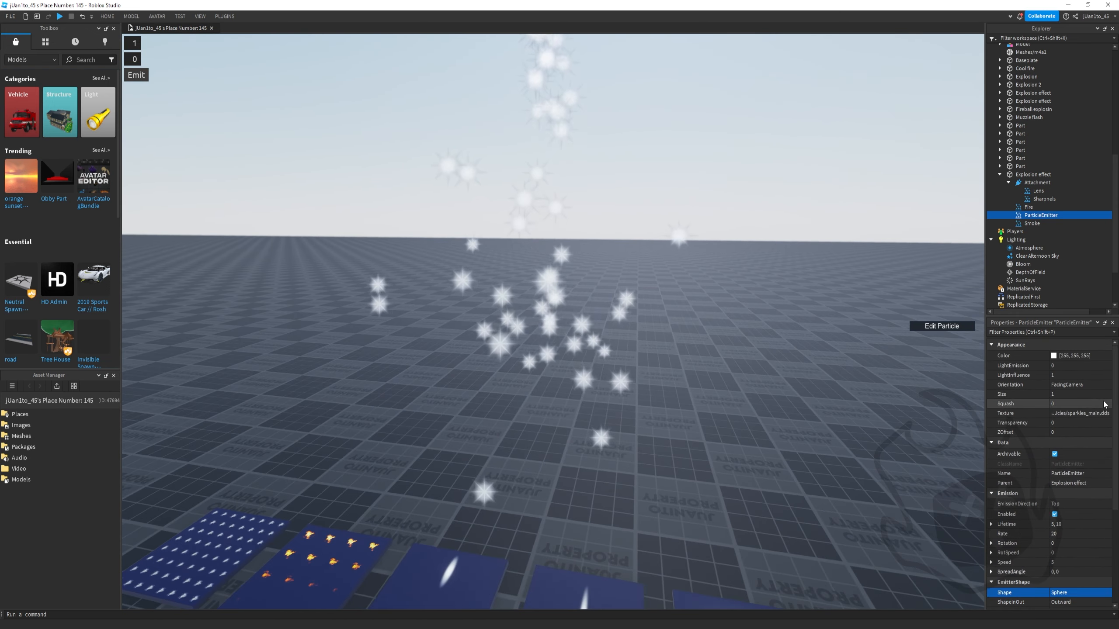
pyautogui.click(1096, 413)
pyautogui.press('Return')
pyautogui.click(1093, 395)
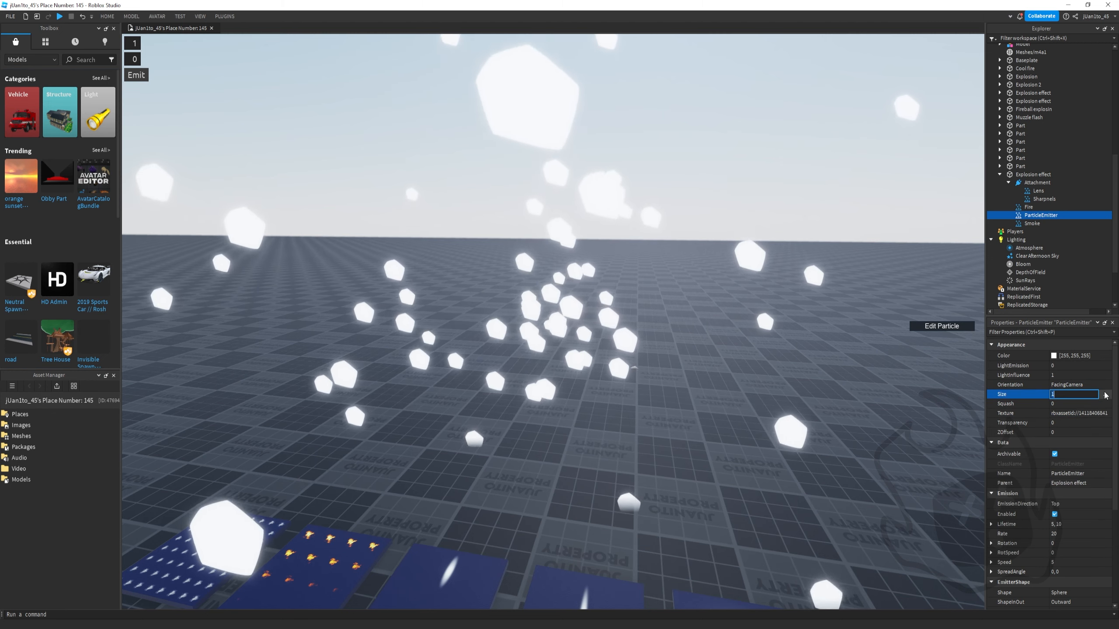
pyautogui.click(1107, 395)
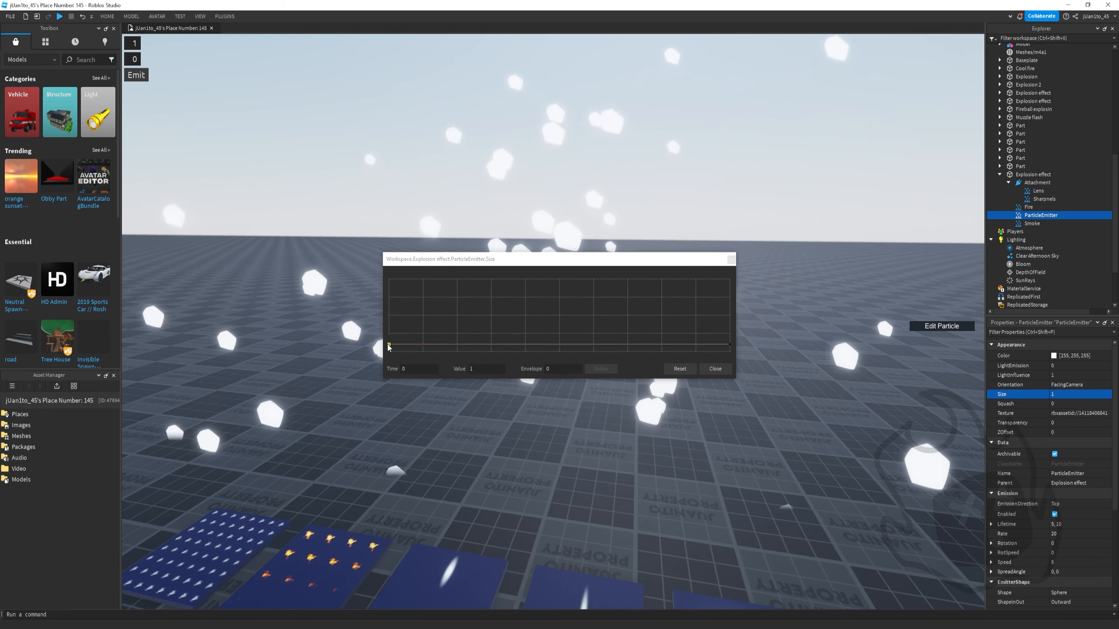
pyautogui.click(718, 372)
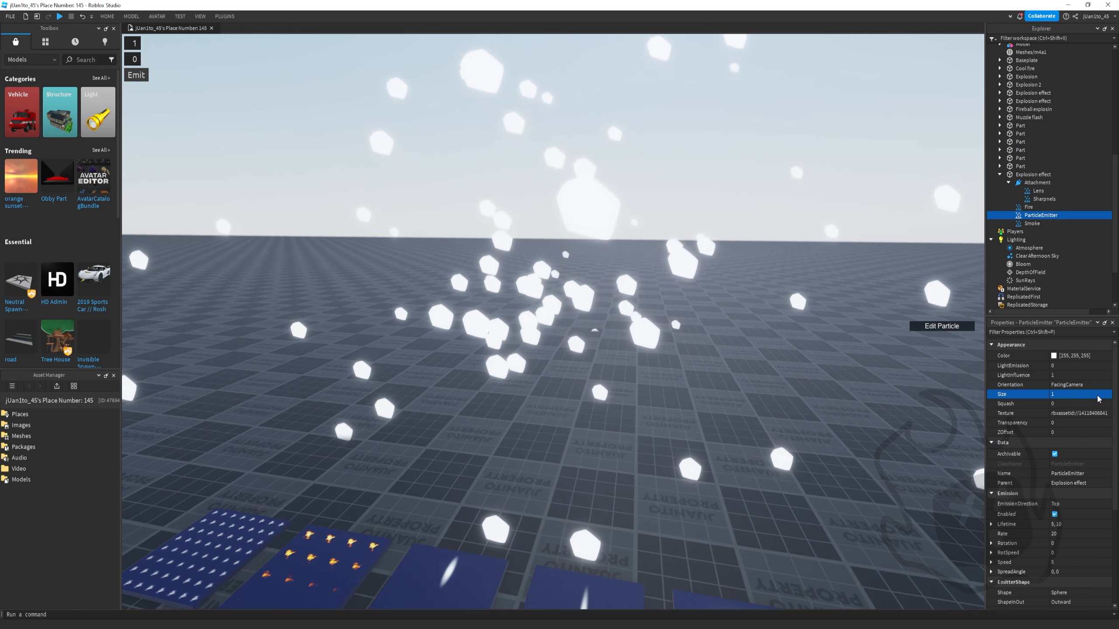
# Set the new rock emitter's size to a constant 0.1
pyautogui.click(1085, 394)
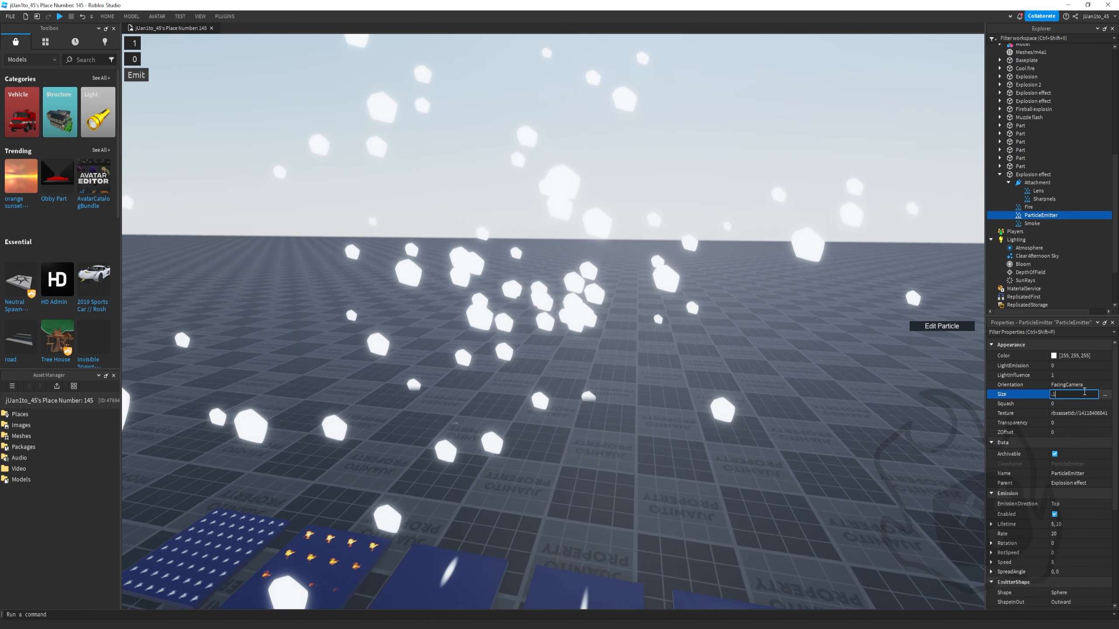
pyautogui.write('.1')
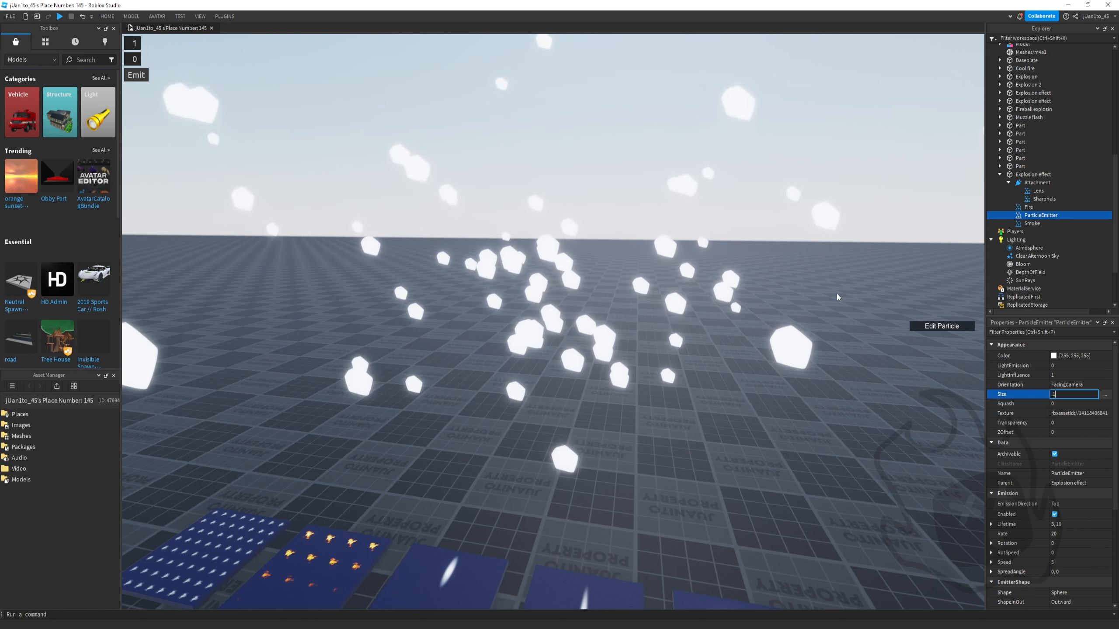
pyautogui.press('Return')
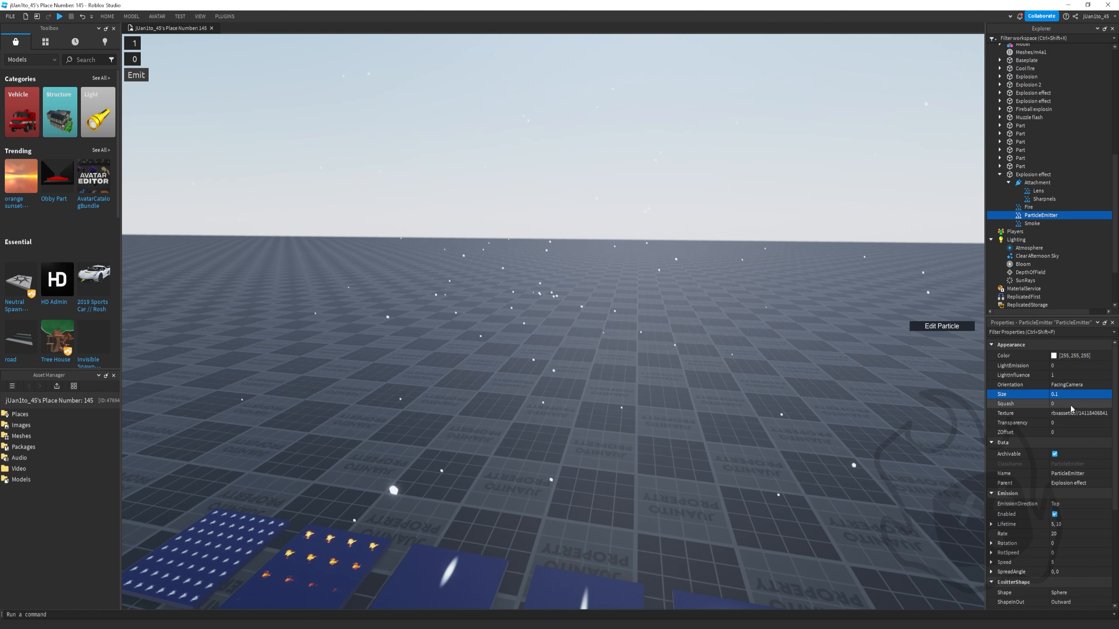
# Shape the rock emitter's size curve so it starts at 0.2 and ends at 0
pyautogui.click(1094, 393)
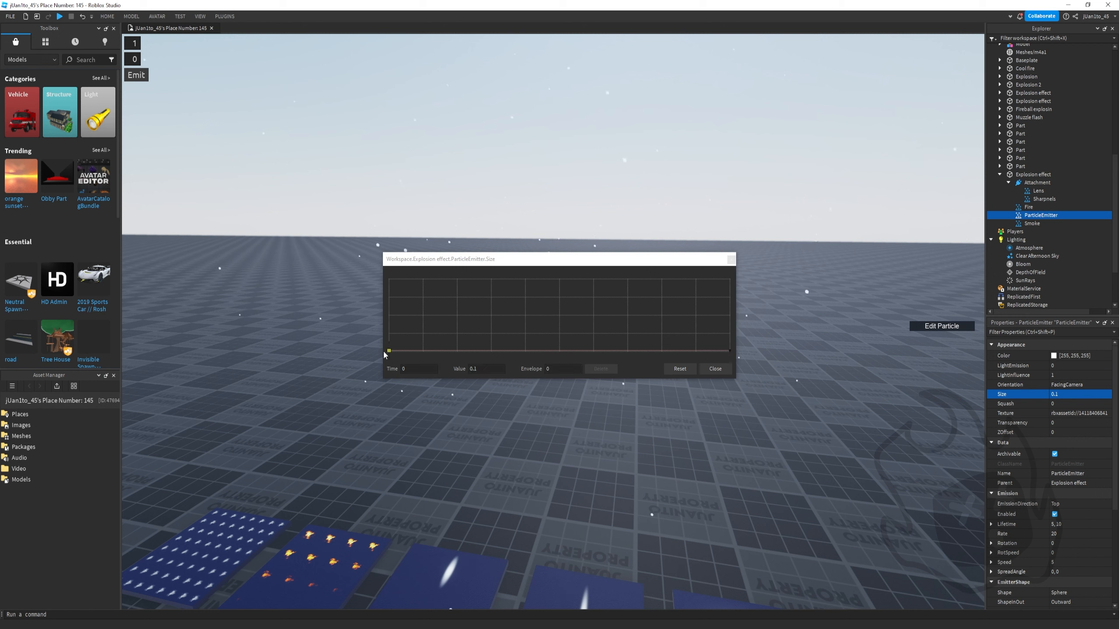
pyautogui.click(491, 368)
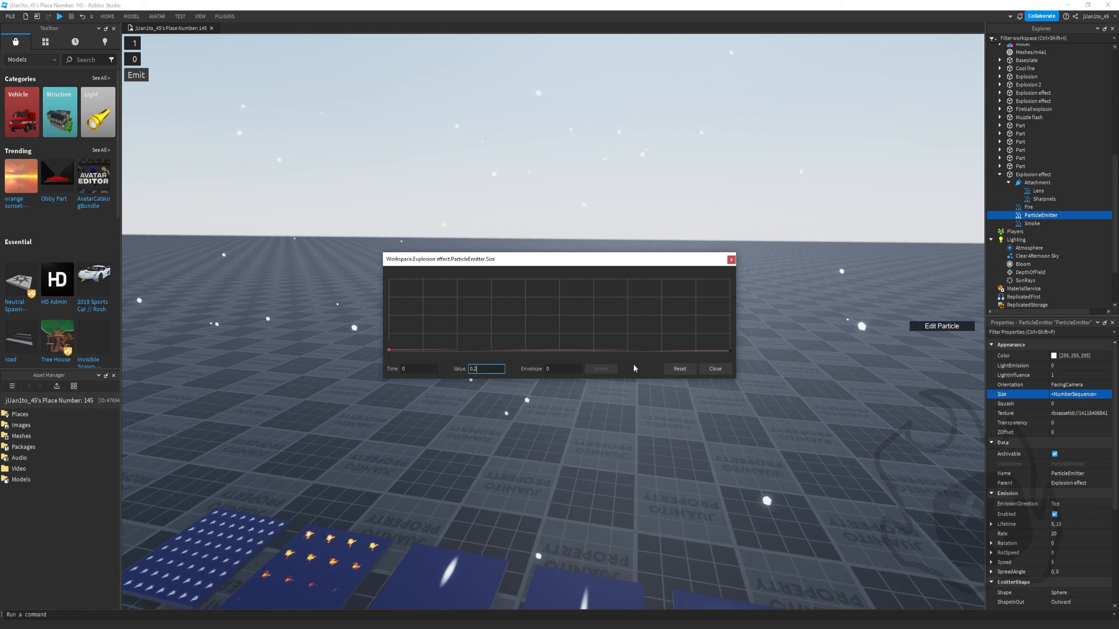
pyautogui.click(731, 352)
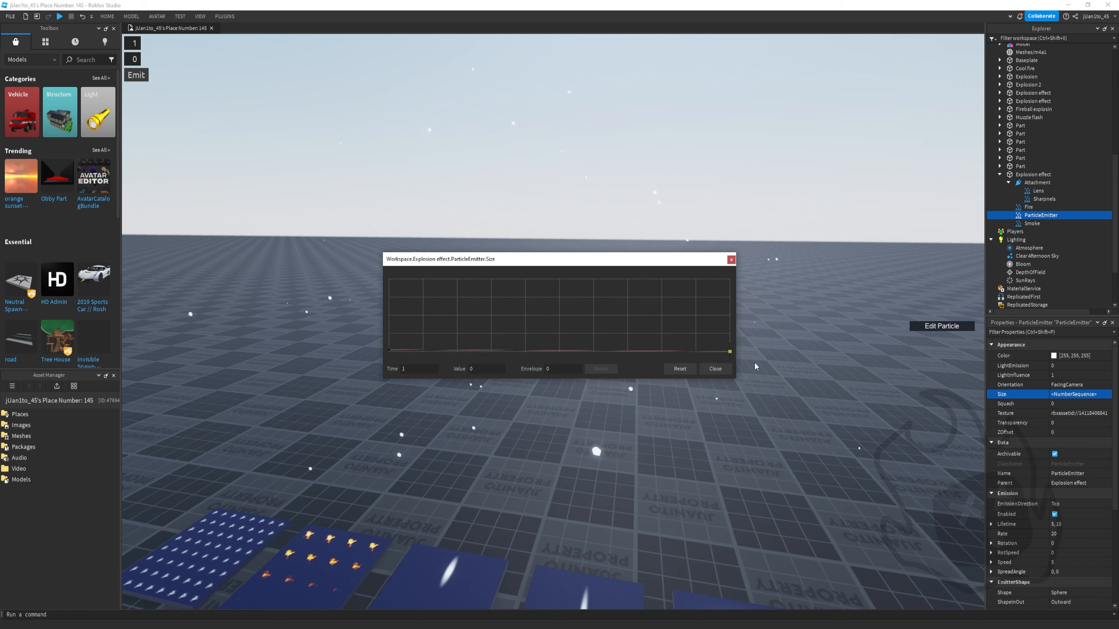
pyautogui.click(715, 369)
pyautogui.scroll(-2, 711, 370)
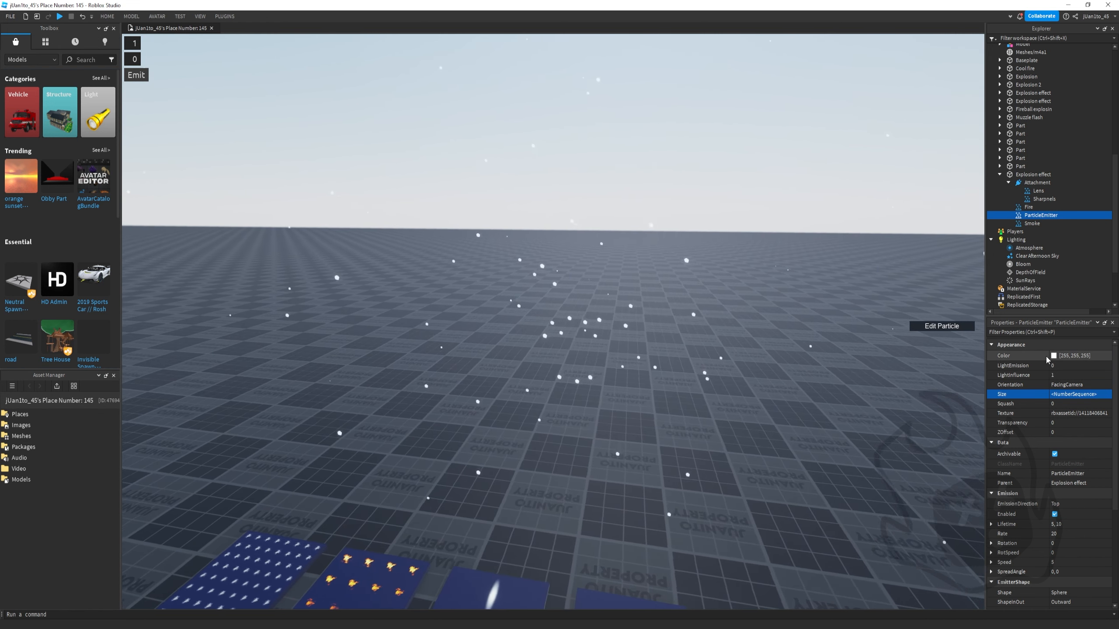
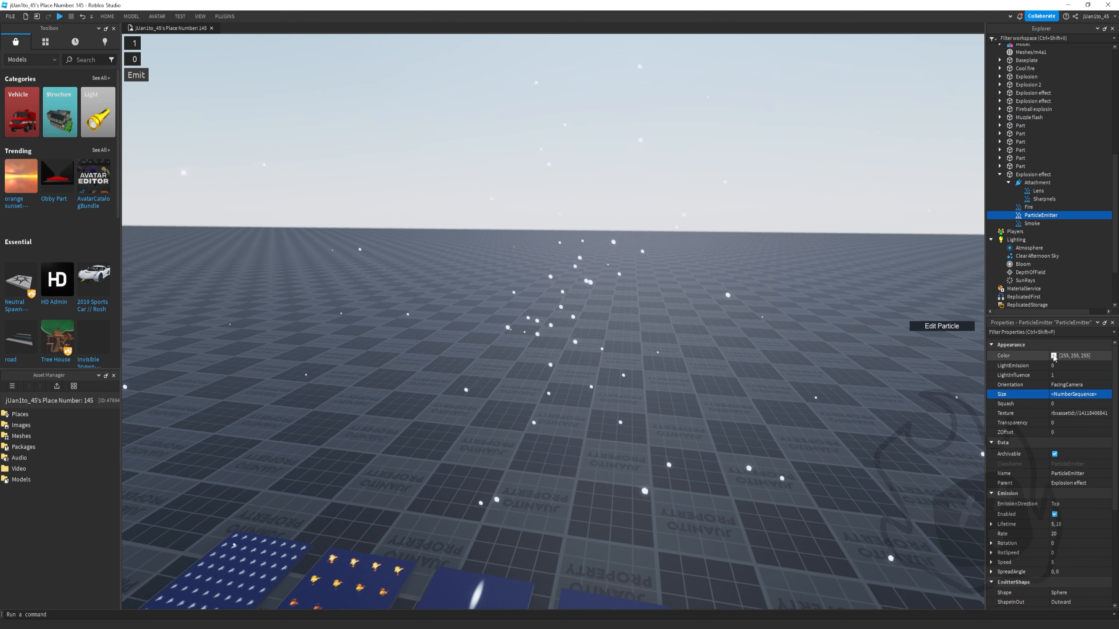
# Darken the rock emitter's color to near-black gray, RGB 21, 21, 21
pyautogui.click(1054, 355)
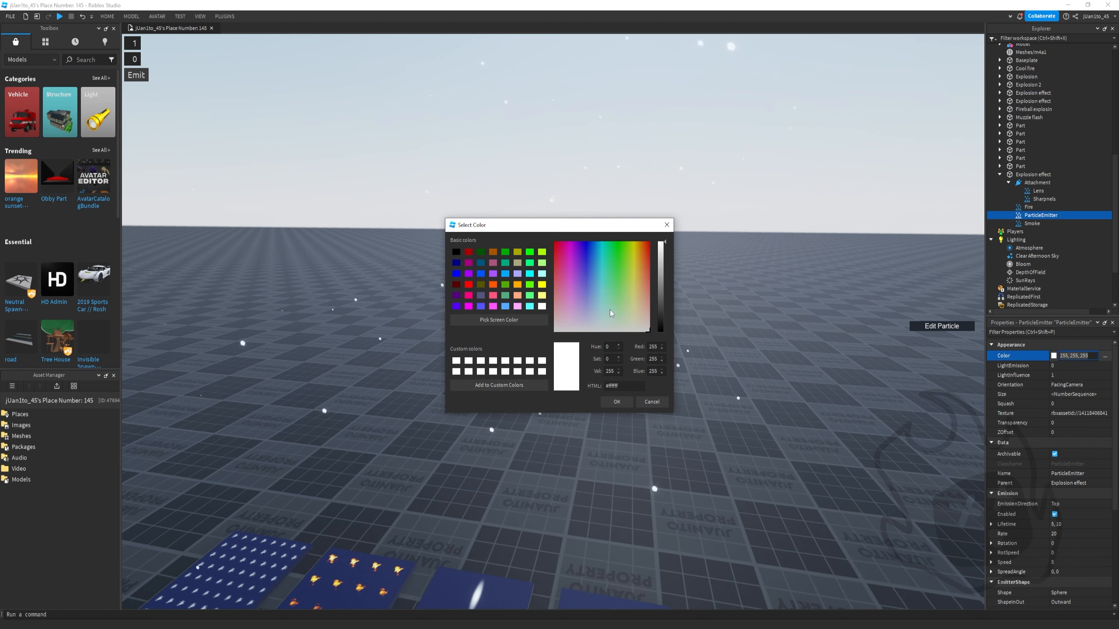
pyautogui.click(663, 306)
pyautogui.moveTo(663, 305); pyautogui.dragTo(665, 320)
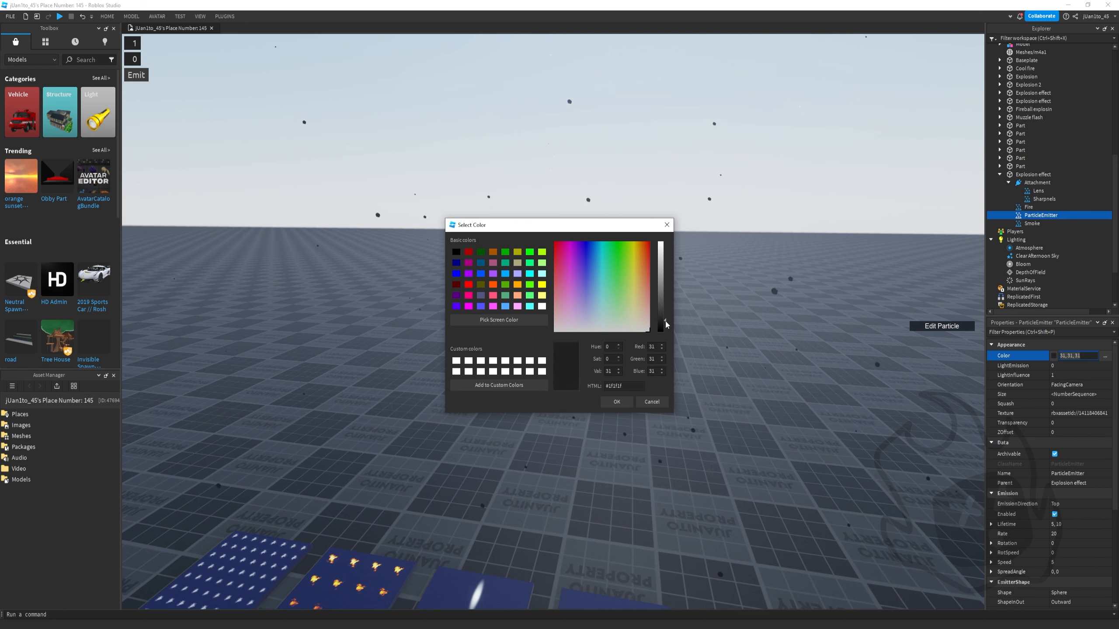
pyautogui.click(617, 402)
pyautogui.click(1054, 355)
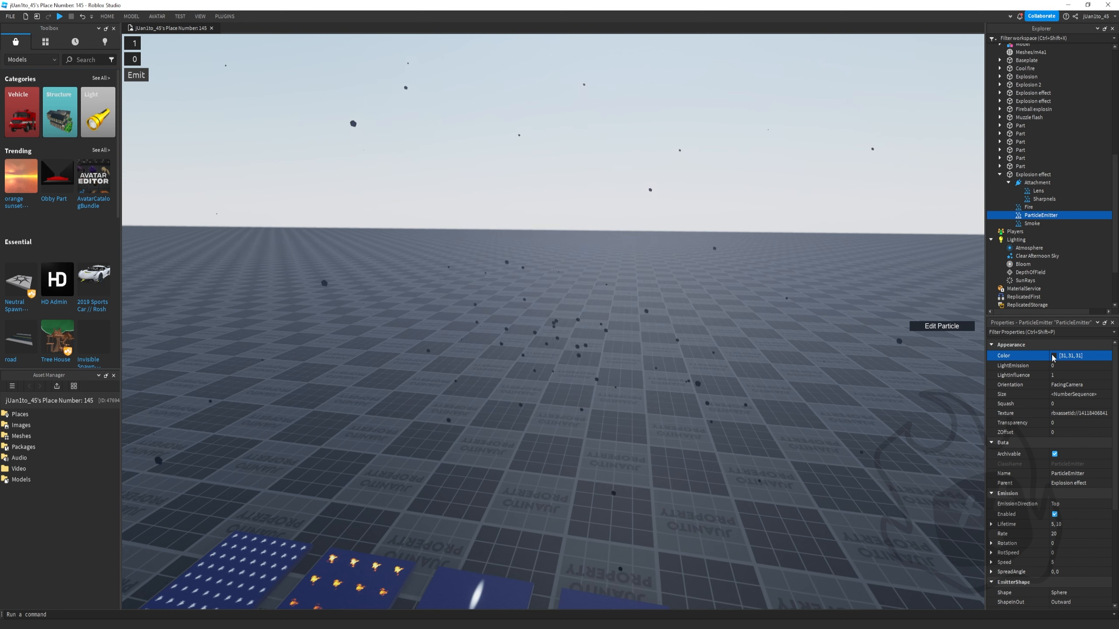
pyautogui.click(1054, 356)
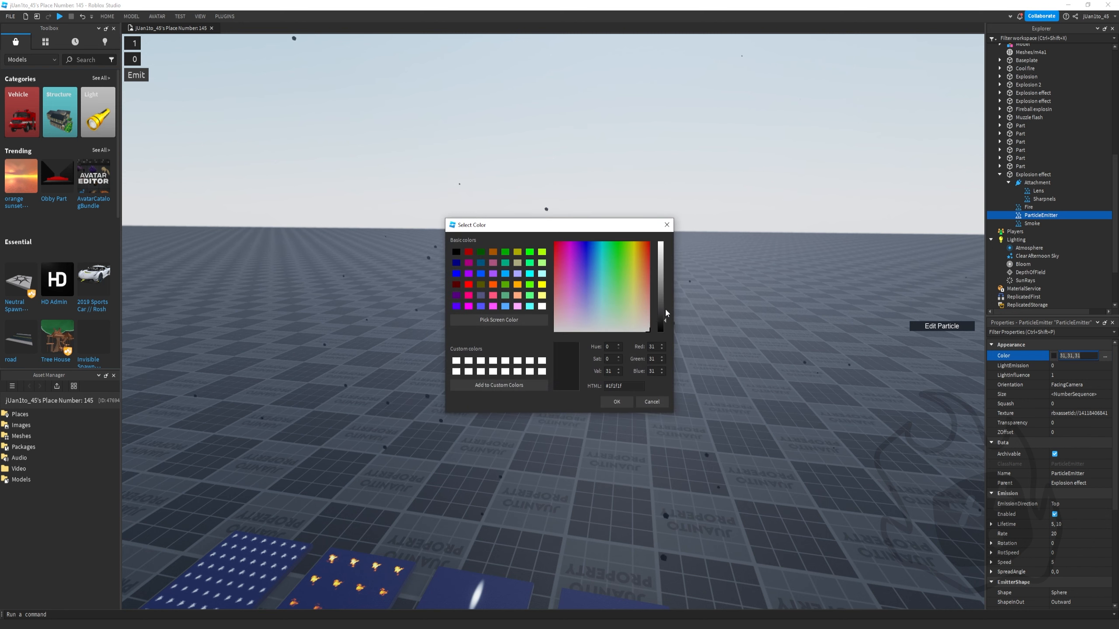
pyautogui.click(664, 327)
pyautogui.click(616, 402)
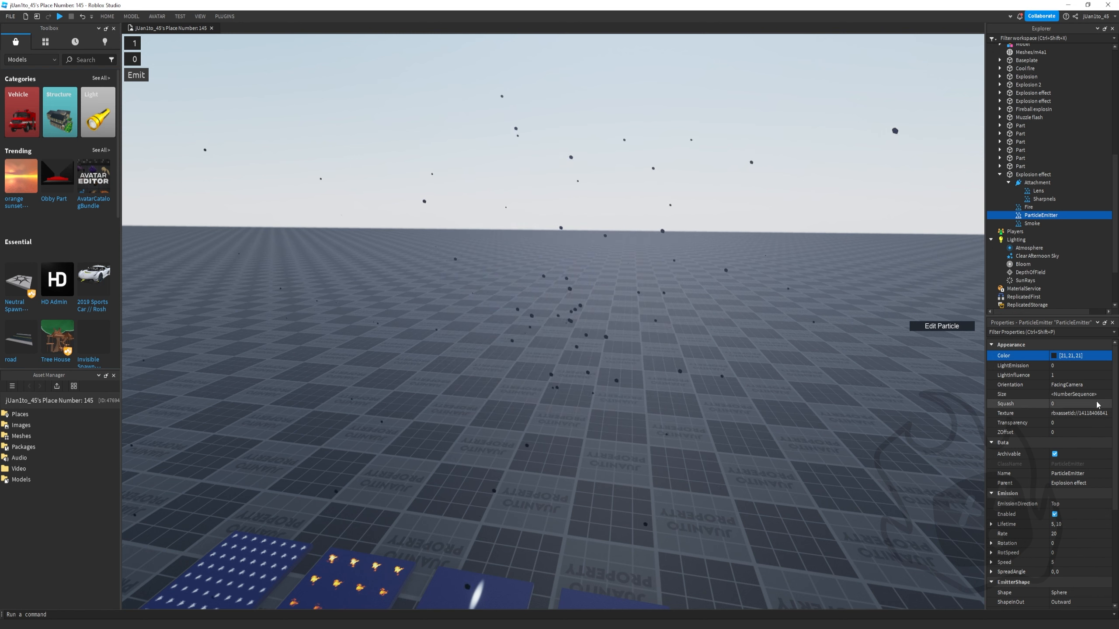
# Rename the new emitter to Rocks and set its lifetime range to 2,5
pyautogui.click(1085, 473)
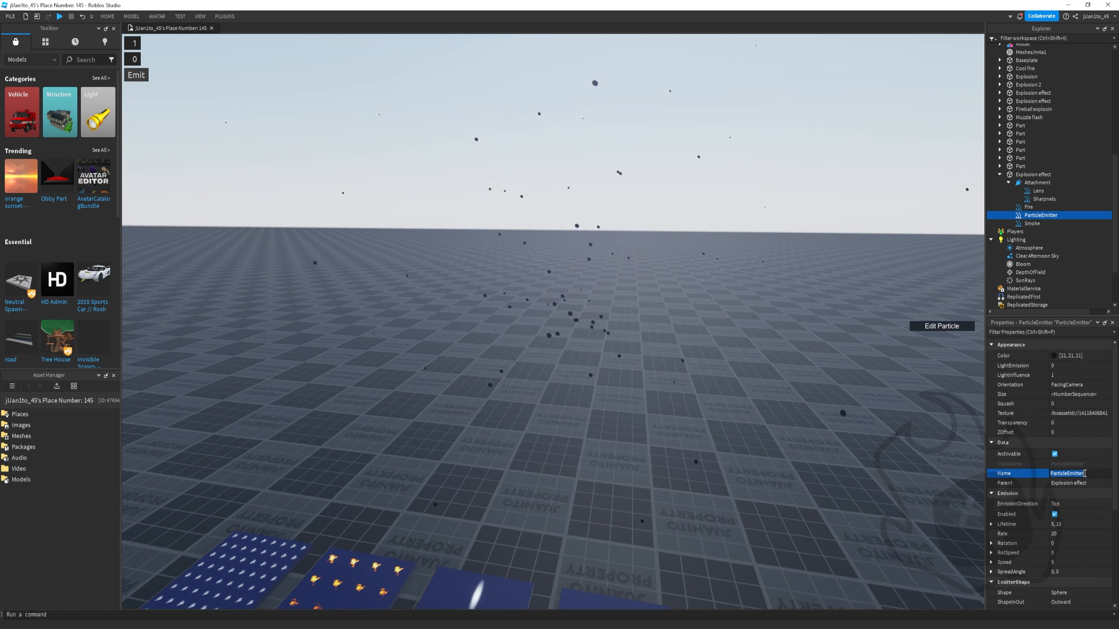
pyautogui.press('Return')
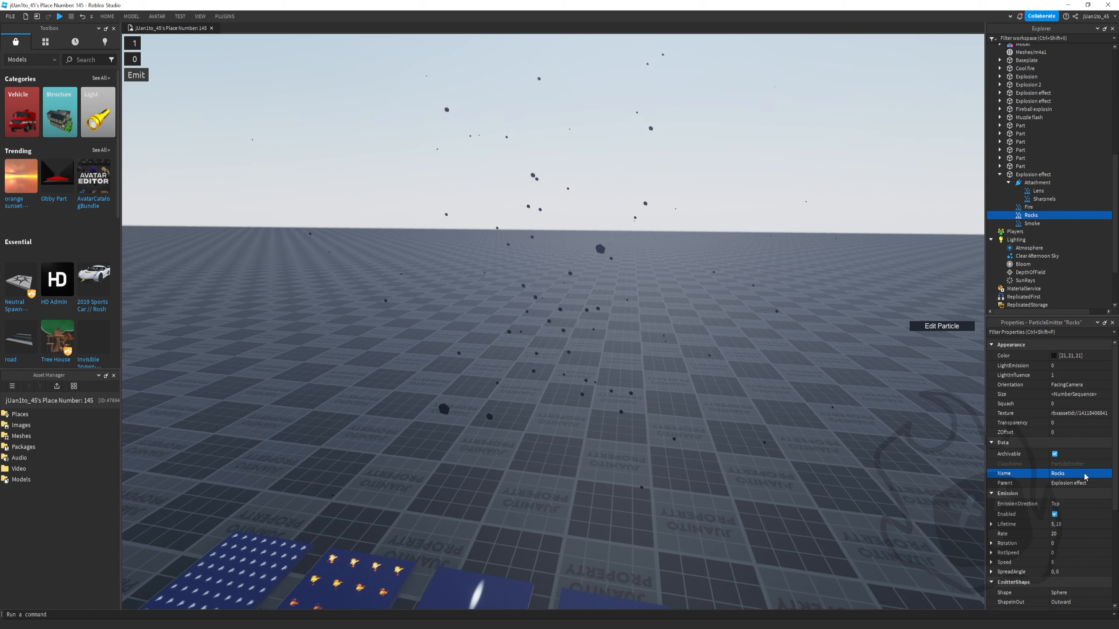
pyautogui.click(1065, 524)
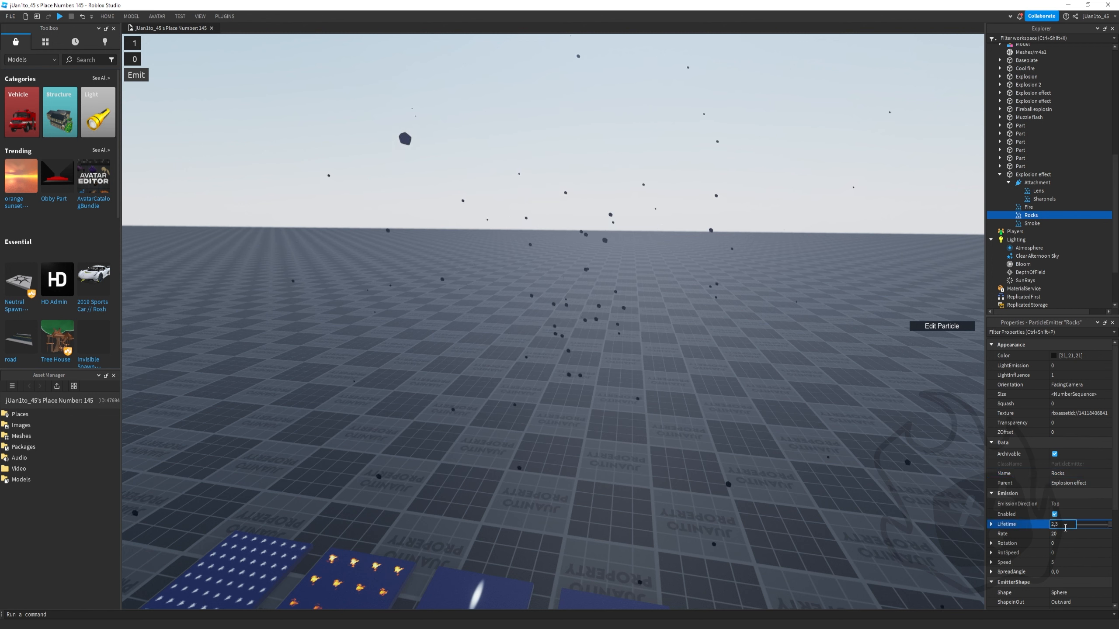
pyautogui.click(1061, 524)
pyautogui.write('2,5')
pyautogui.press('Return')
pyautogui.moveTo(877, 450); pyautogui.dragTo(874, 449, button='right')
pyautogui.press('w')
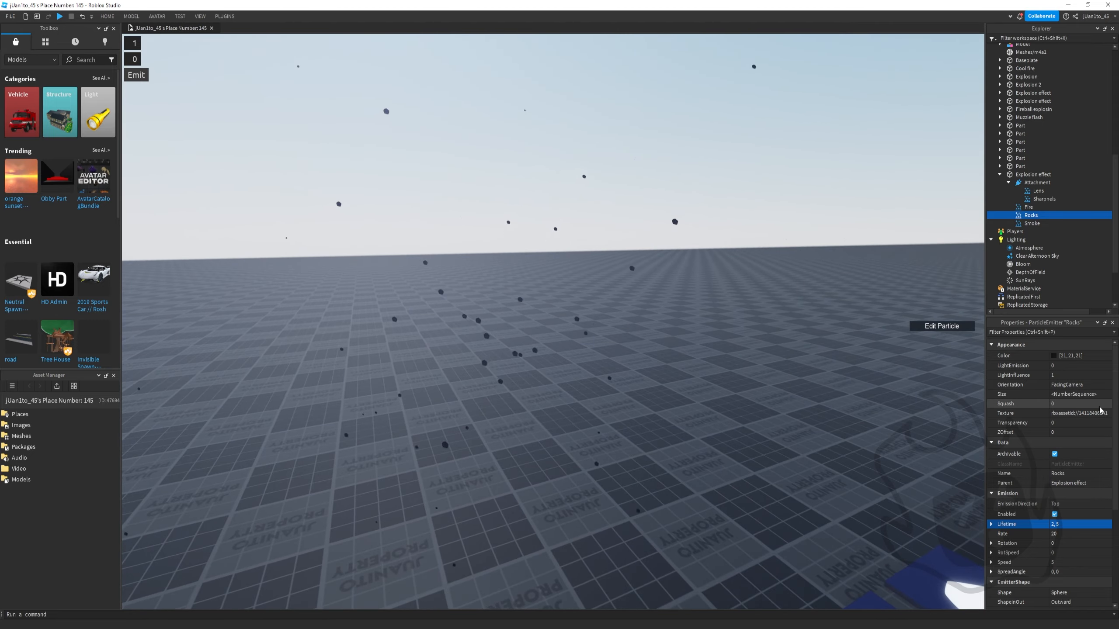
# Set the Rocks emitter's rotation range to -180,180 and its rotation speed range to -360,360
pyautogui.moveTo(858, 391); pyautogui.dragTo(859, 393, button='right')
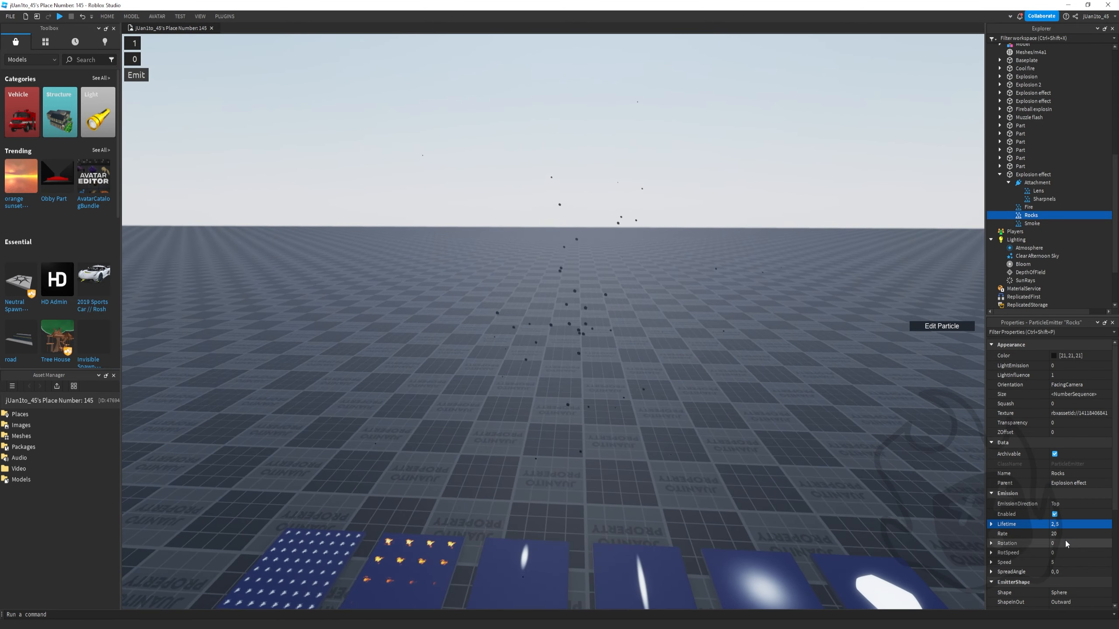
pyautogui.click(1065, 543)
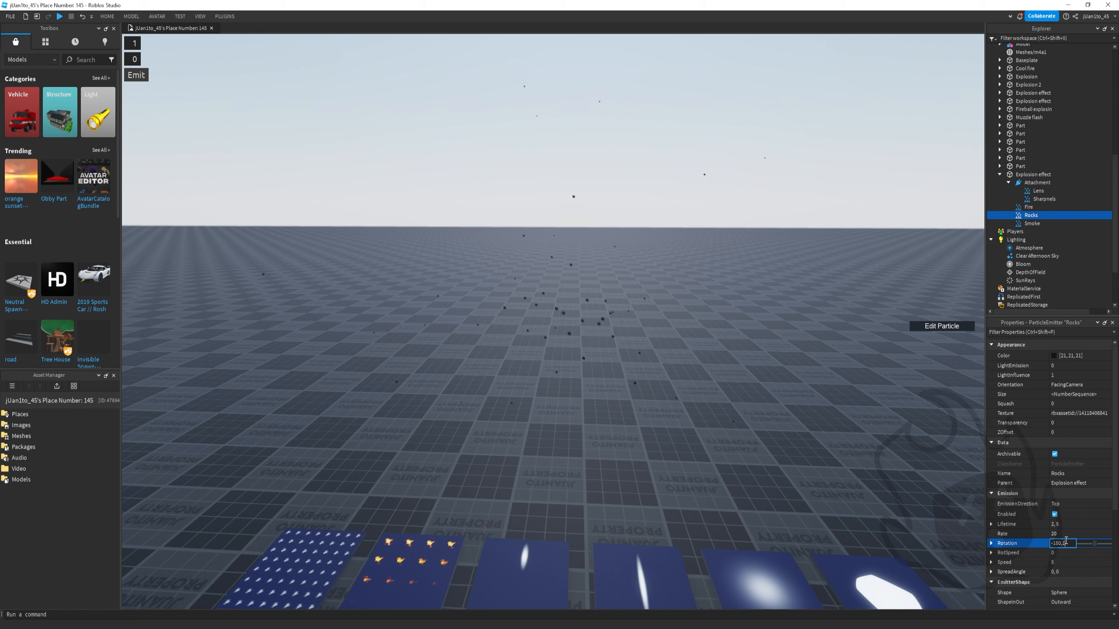
pyautogui.click(1057, 552)
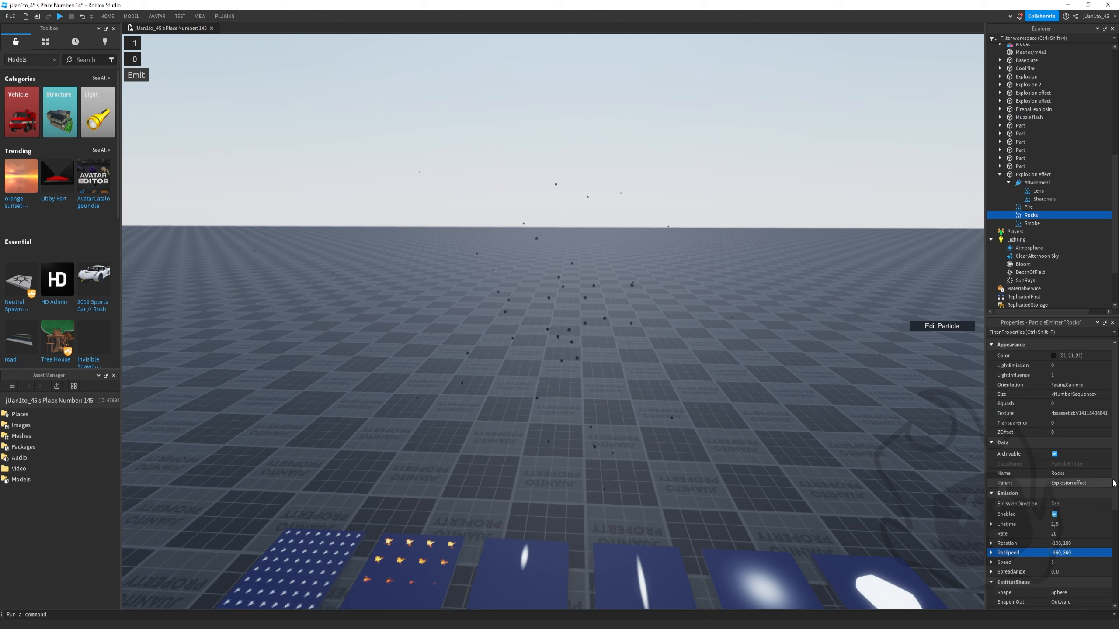
# Set the Rocks emitter's speed range to 15,65 and its drag to 2, and show the particle editing overlay
pyautogui.scroll(-3, 1066, 441)
pyautogui.click(1064, 413)
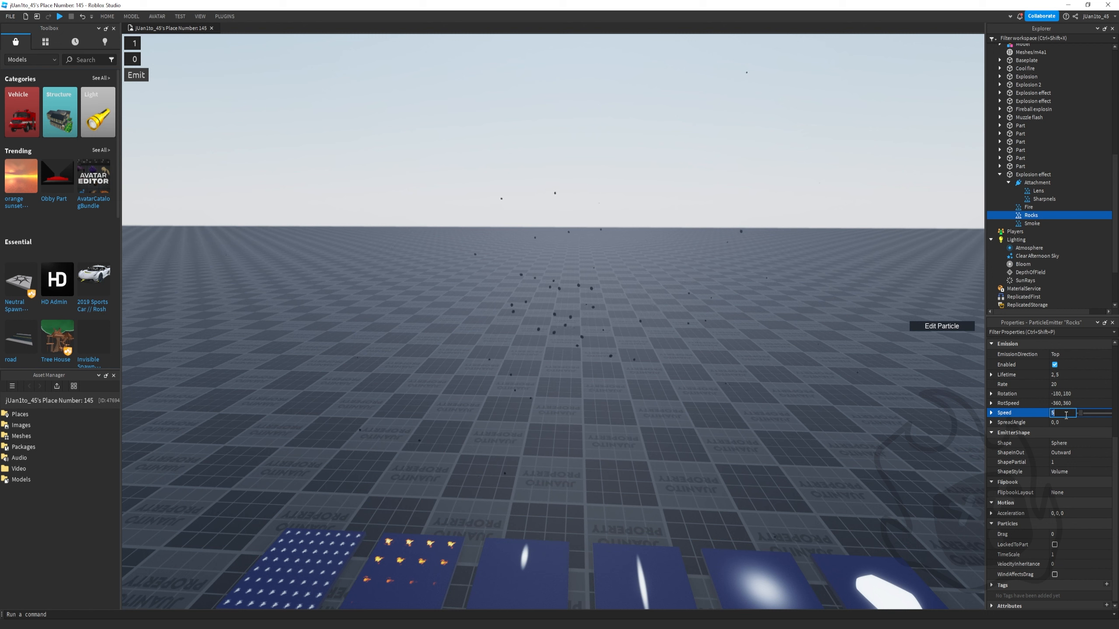
pyautogui.write('15, 65')
pyautogui.press('Return')
pyautogui.click(1060, 534)
pyautogui.write('2')
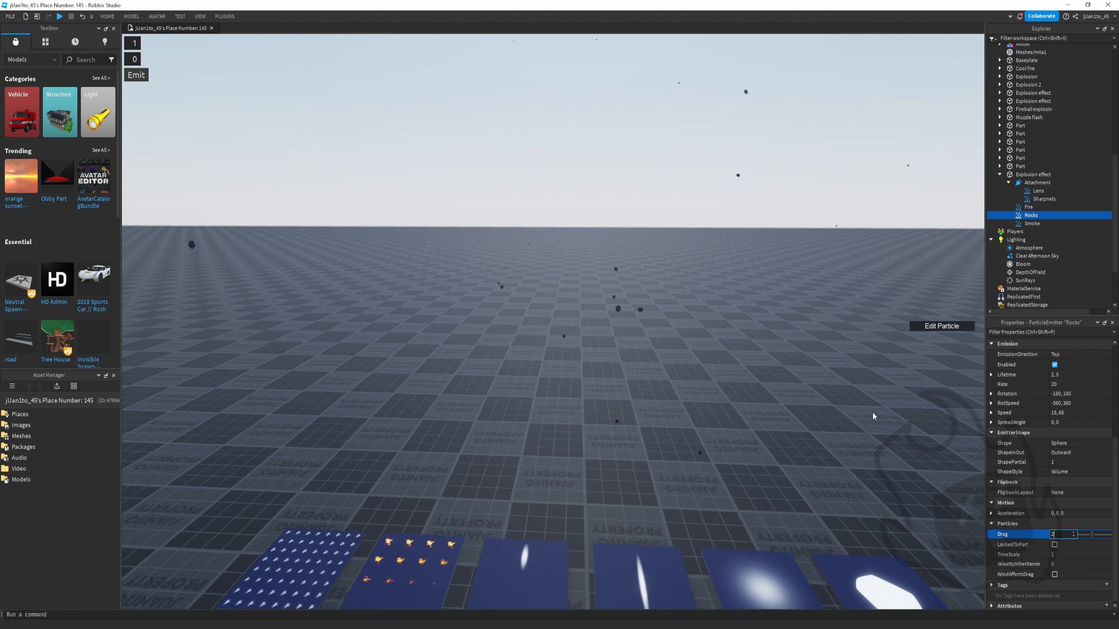
pyautogui.click(925, 326)
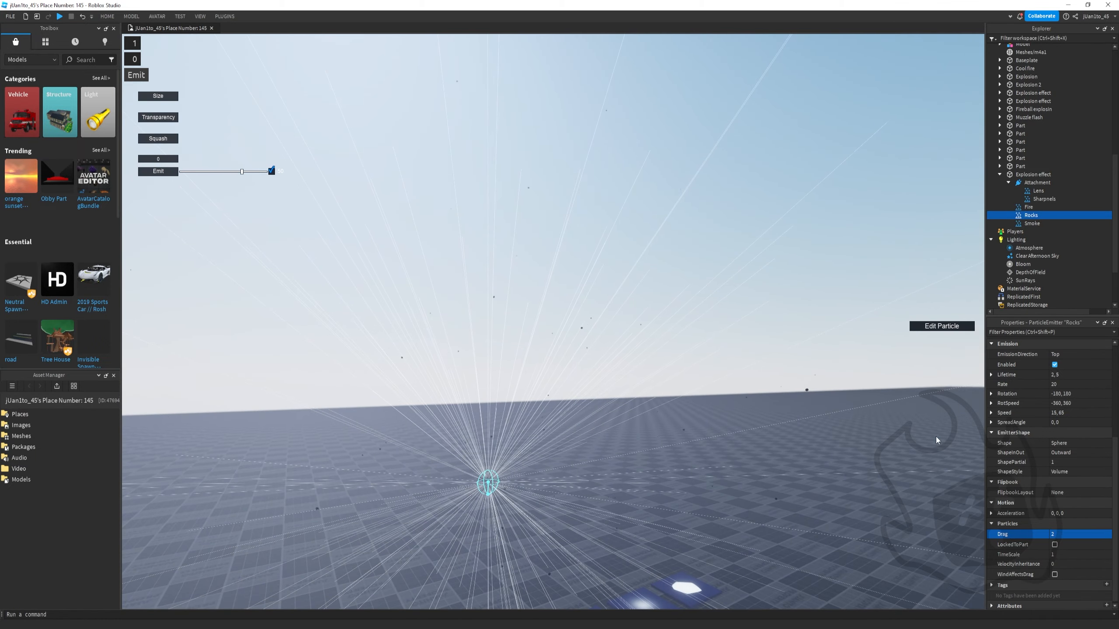
# Raise the Rocks emitter's drag to 3 and set its speed range to 15,55
pyautogui.click(1059, 534)
pyautogui.write('3')
pyautogui.click(1068, 413)
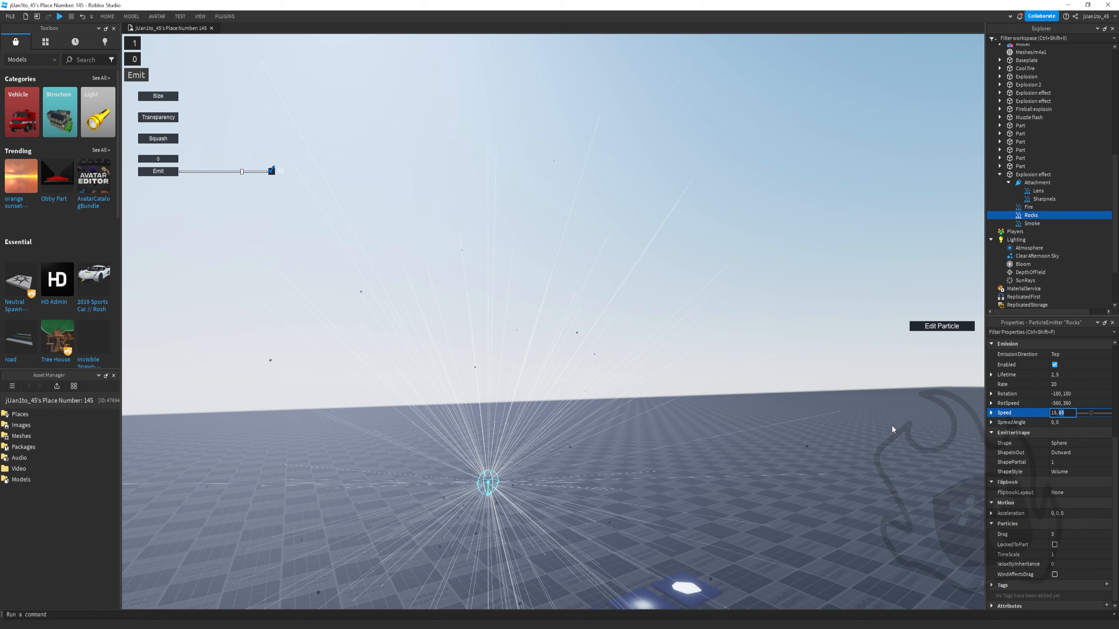
pyautogui.write('5')
pyautogui.press('Return')
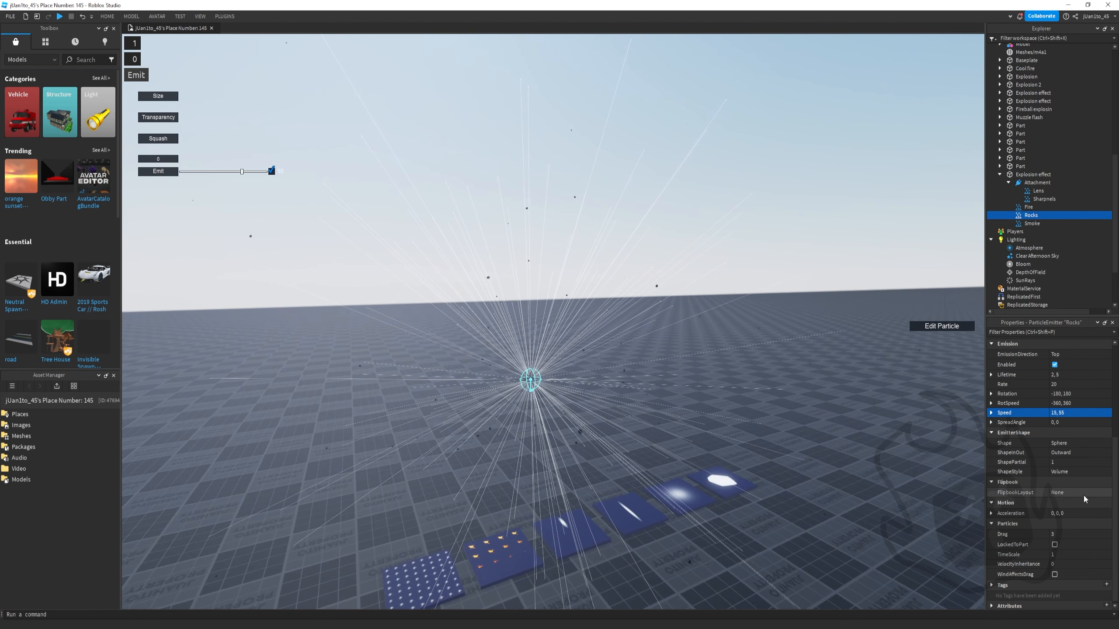
# Set the Rocks emitter's Y acceleration to -35 and hide the particle editing overlay
pyautogui.click(1058, 514)
pyautogui.click(1068, 533)
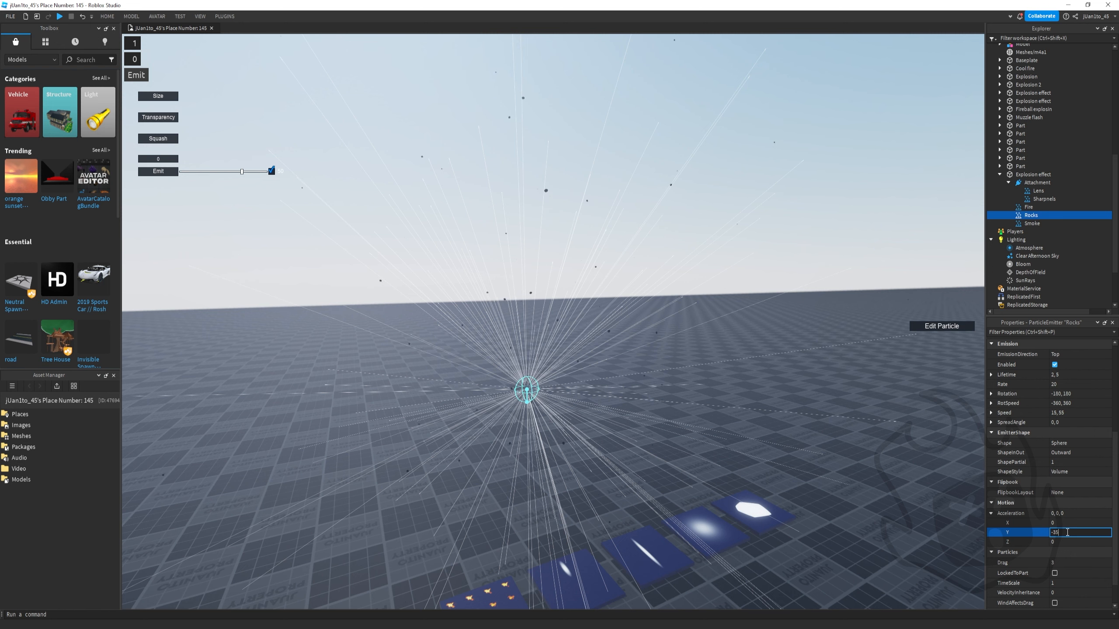
pyautogui.press('Return')
pyautogui.click(943, 326)
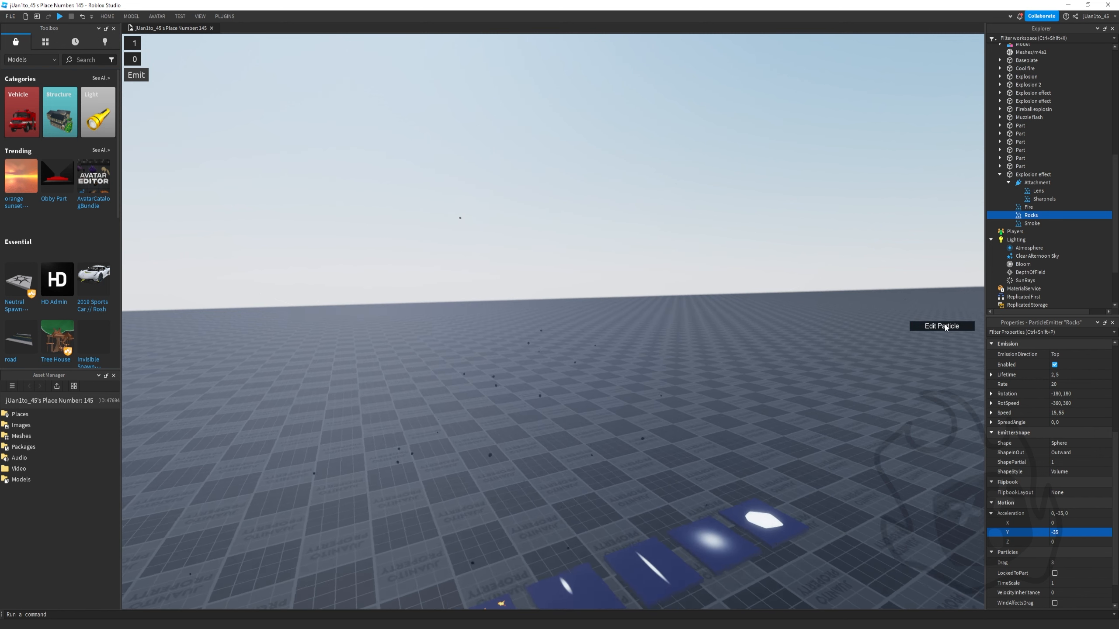
# Adjust the Rocks emitter's Y acceleration to -30 and its drag to 2
pyautogui.scroll(-3, 1076, 443)
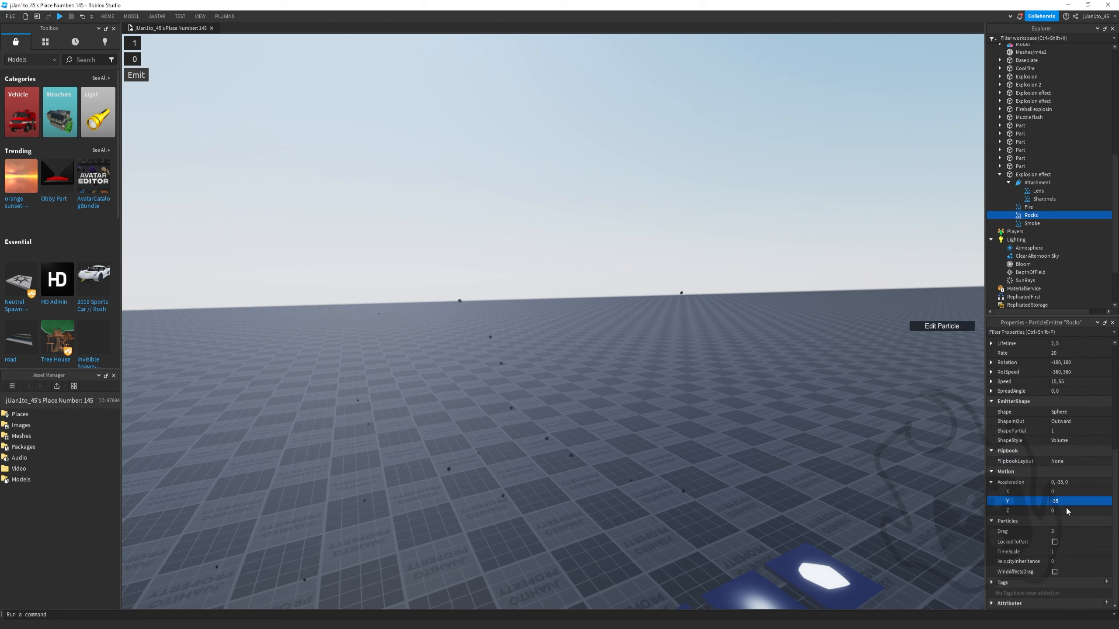
pyautogui.click(1060, 502)
pyautogui.moveTo(810, 477); pyautogui.dragTo(809, 477, button='right')
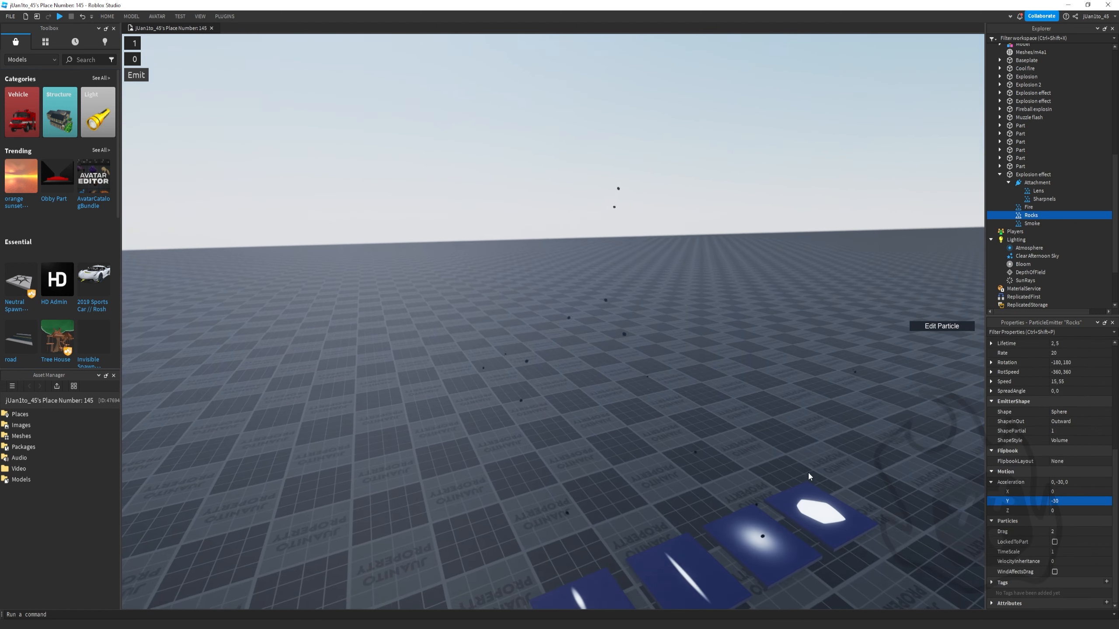
# Disable continuous emission on Rocks, set its emit count to 55 and emit a test burst
pyautogui.scroll(3, 1061, 392)
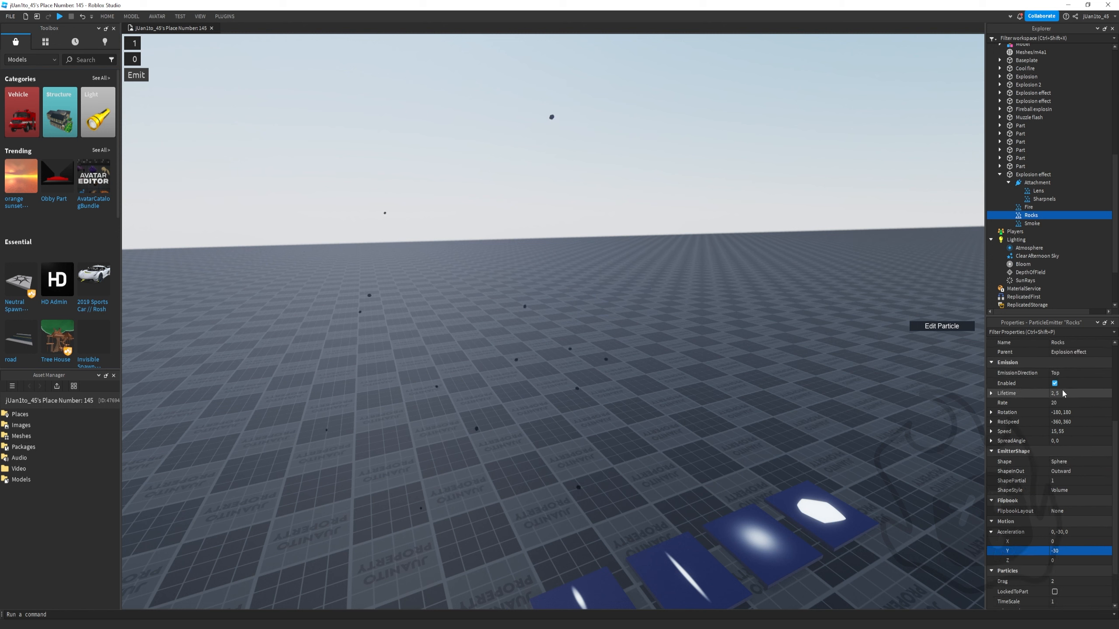
pyautogui.click(1061, 383)
pyautogui.click(1056, 383)
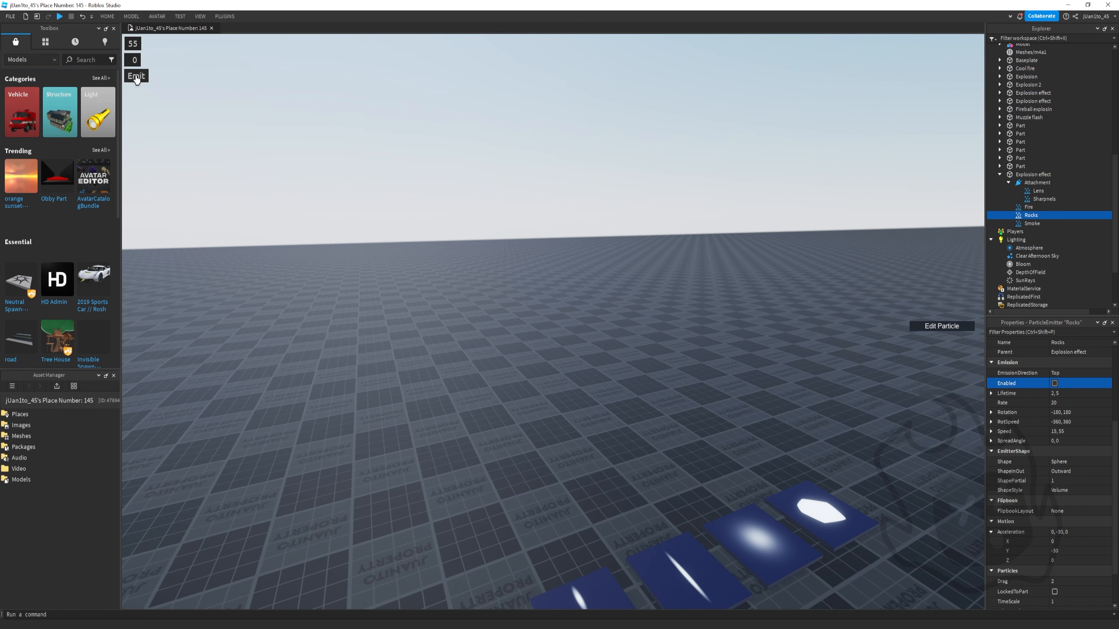
pyautogui.press('s')
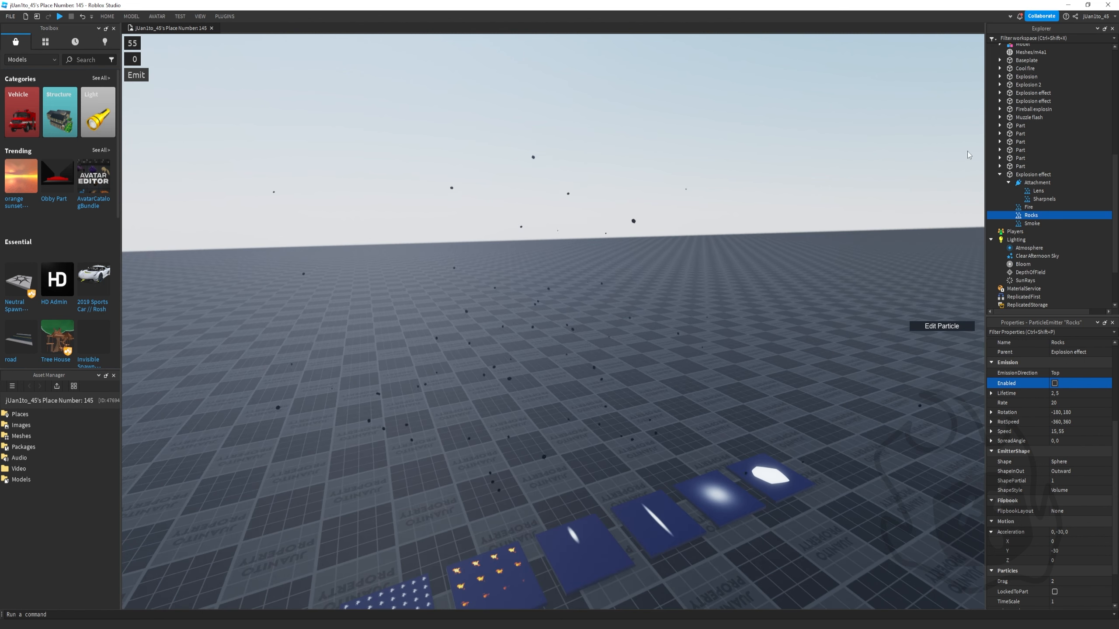
# Select all five emitters from Lens to Smoke and emit them together repeatedly to preview the full explosion
pyautogui.click(1038, 191)
pyautogui.keyDown('shift'); pyautogui.click(1032, 224); pyautogui.keyUp('shift')
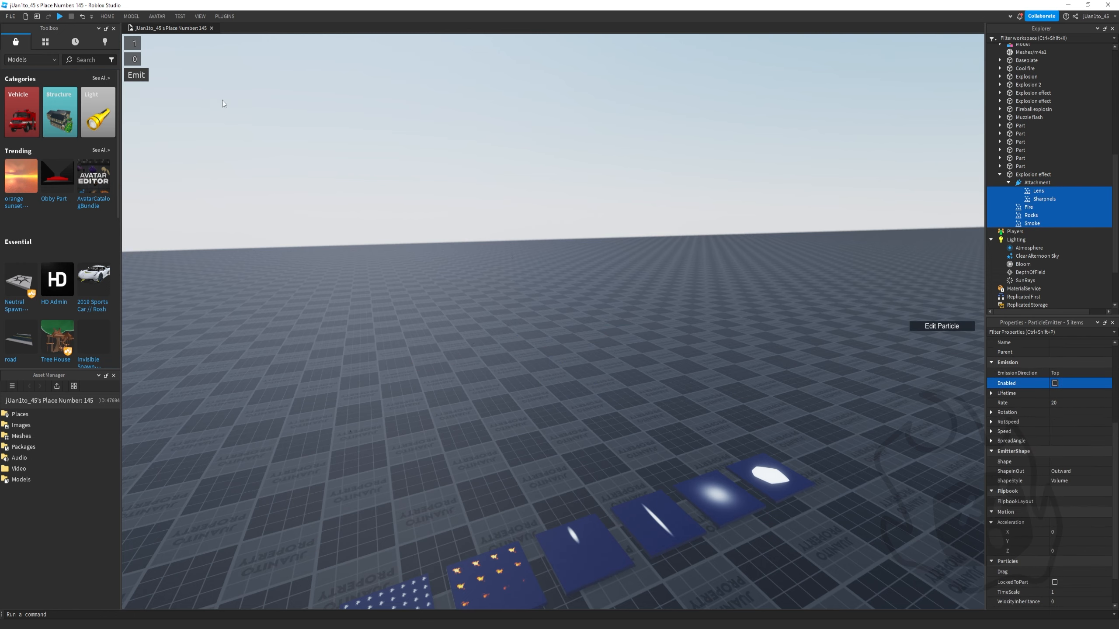
pyautogui.click(136, 75)
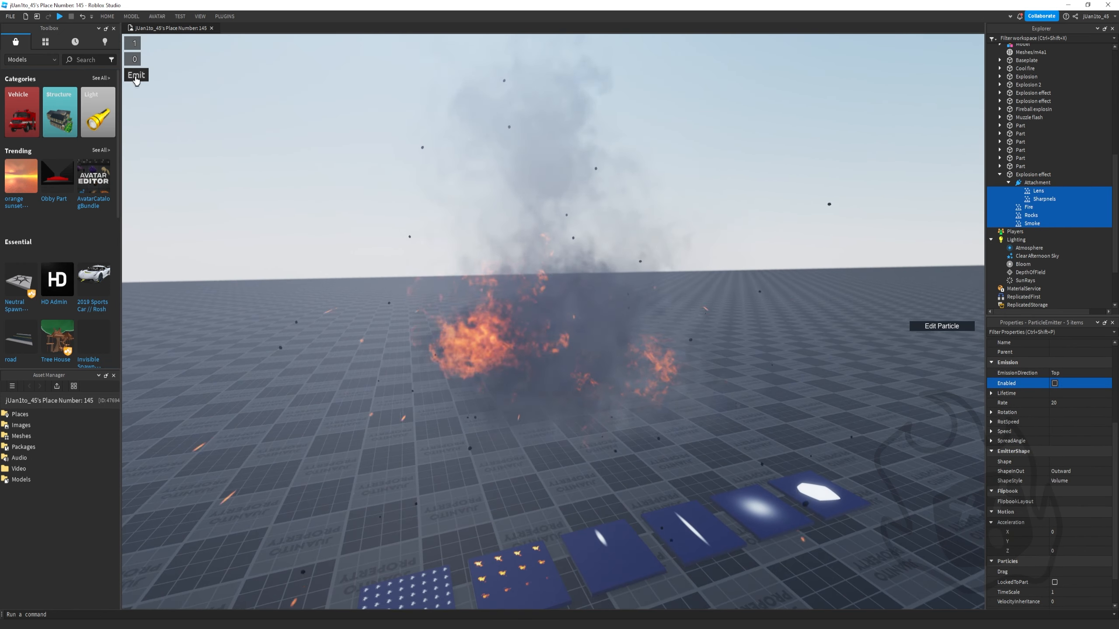
pyautogui.click(136, 75)
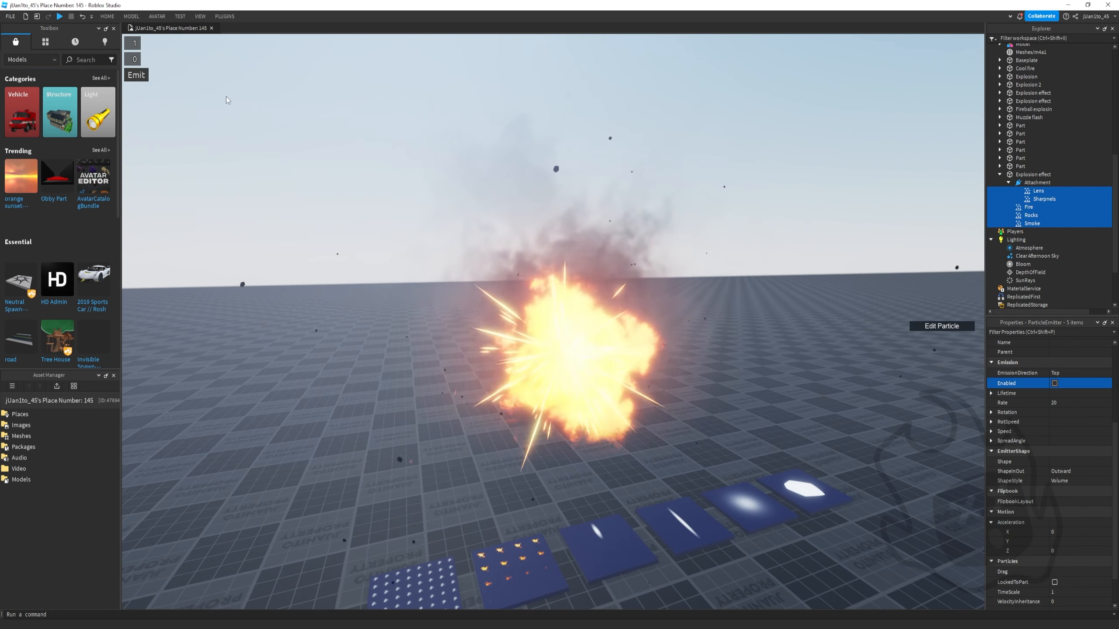
pyautogui.click(1031, 215)
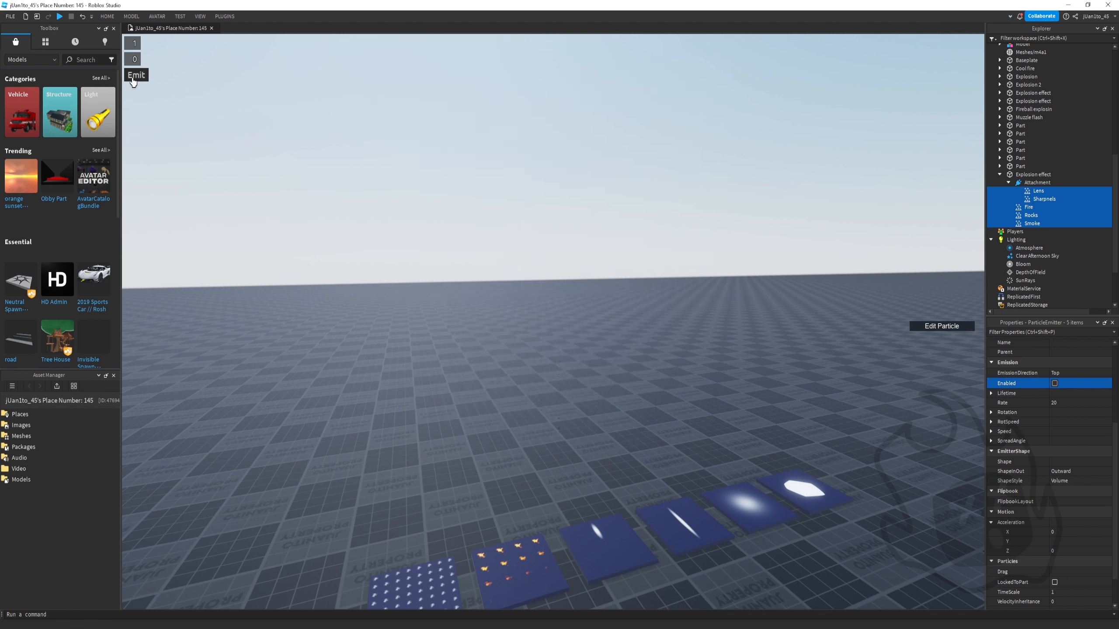
pyautogui.click(132, 81)
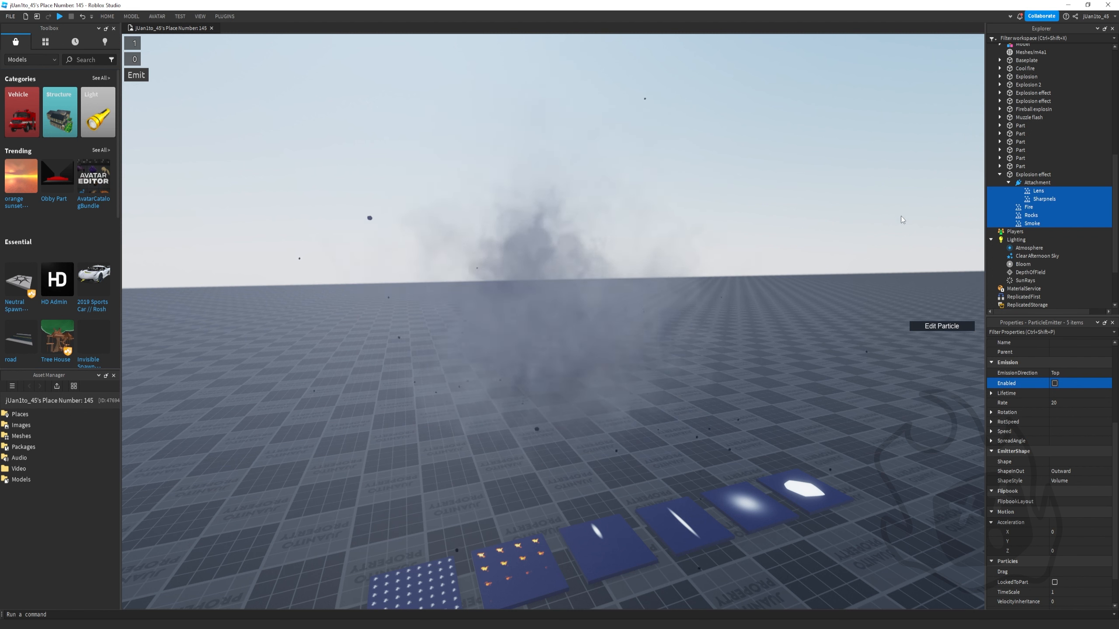
# Duplicate the Rocks emitter and name the copy Rocks 2
pyautogui.click(1031, 216)
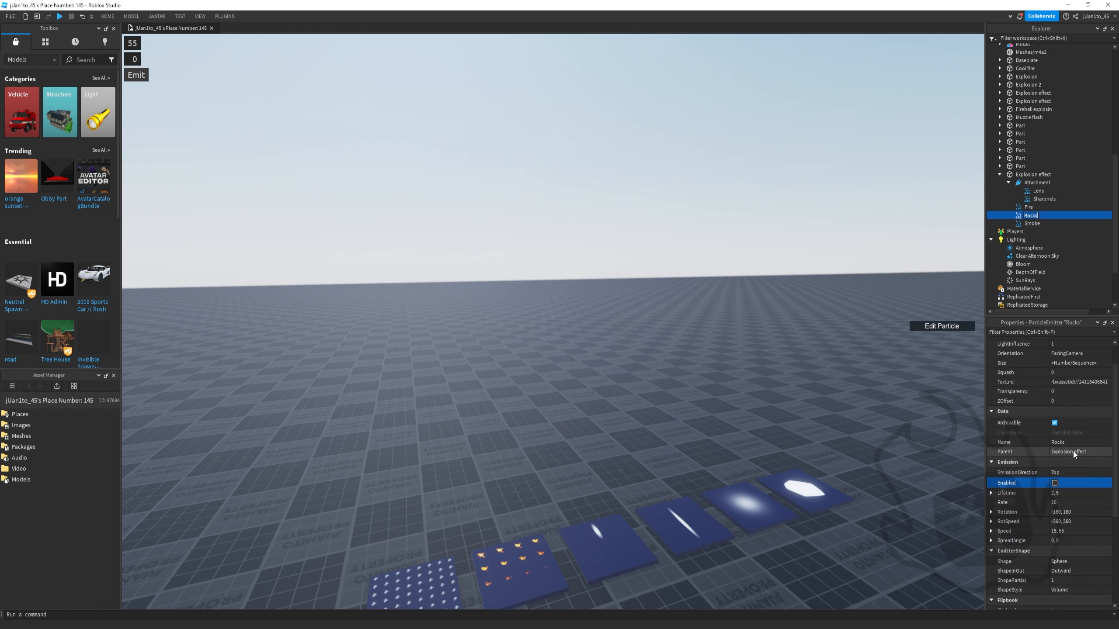
pyautogui.hotkey('ctrl', 'd')
pyautogui.click(1083, 443)
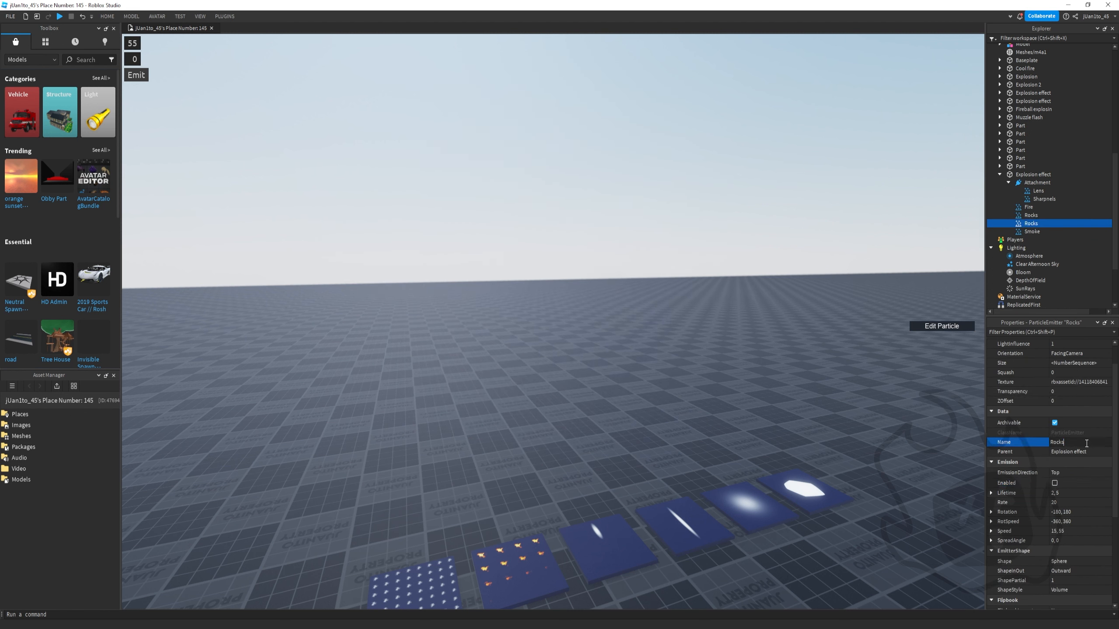
pyautogui.write('2')
# Set the Rocks 2 emitter's LightEmission to 1 and LightInfluence to 0
pyautogui.scroll(1, 1084, 376)
pyautogui.click(1096, 357)
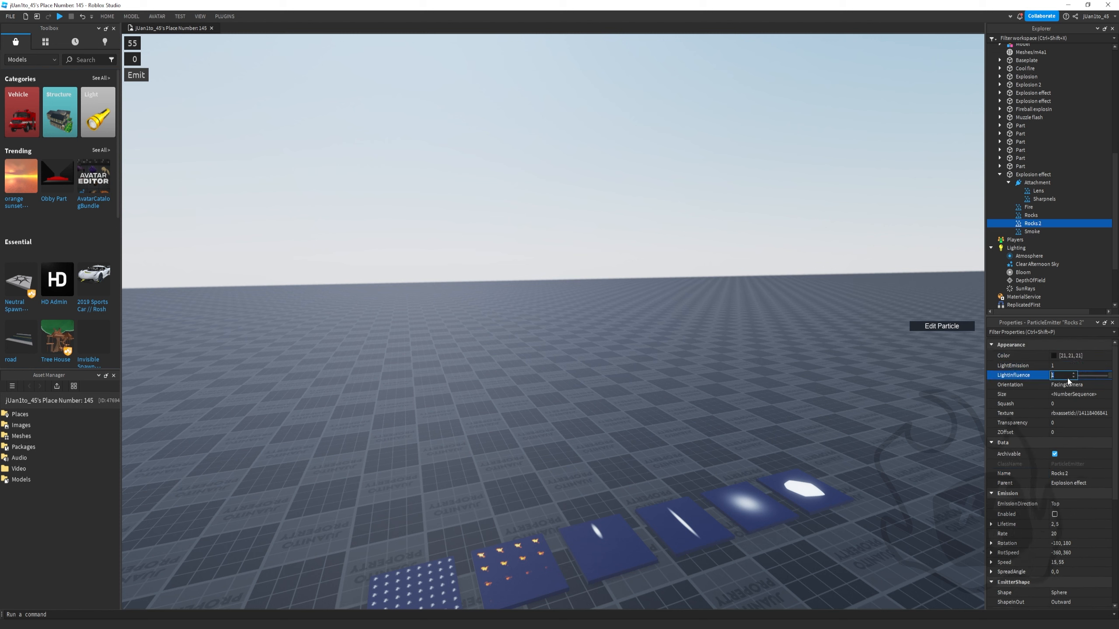
pyautogui.scroll(1, 1088, 375)
# Change the start color of the Rocks 2 color gradient to a saturated orange
pyautogui.click(1108, 366)
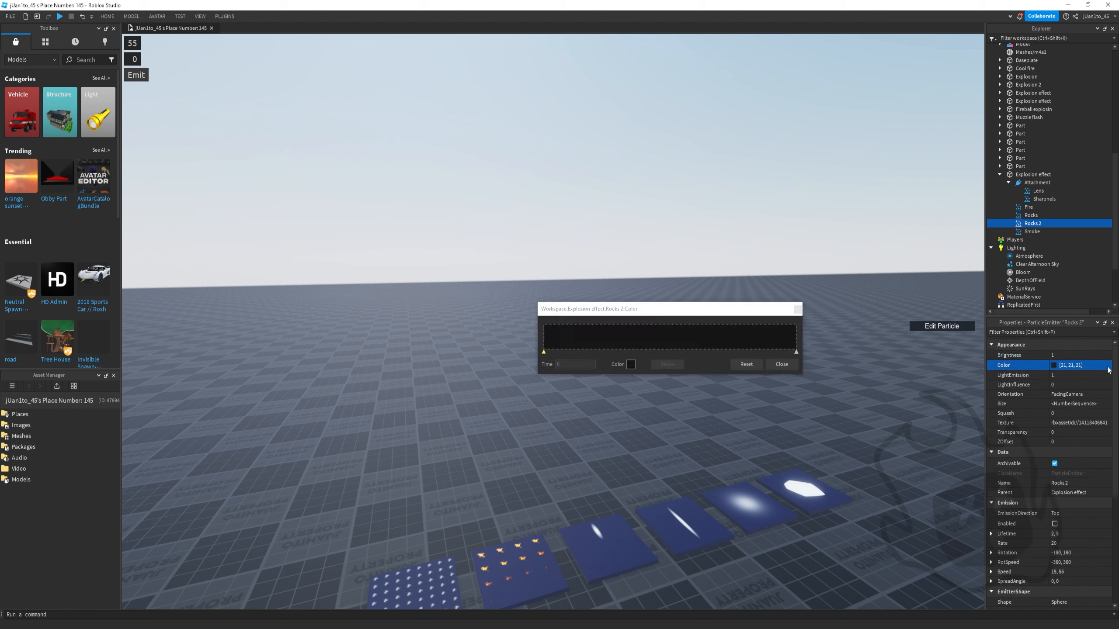
pyautogui.click(631, 364)
pyautogui.click(639, 274)
pyautogui.moveTo(660, 330); pyautogui.dragTo(657, 224)
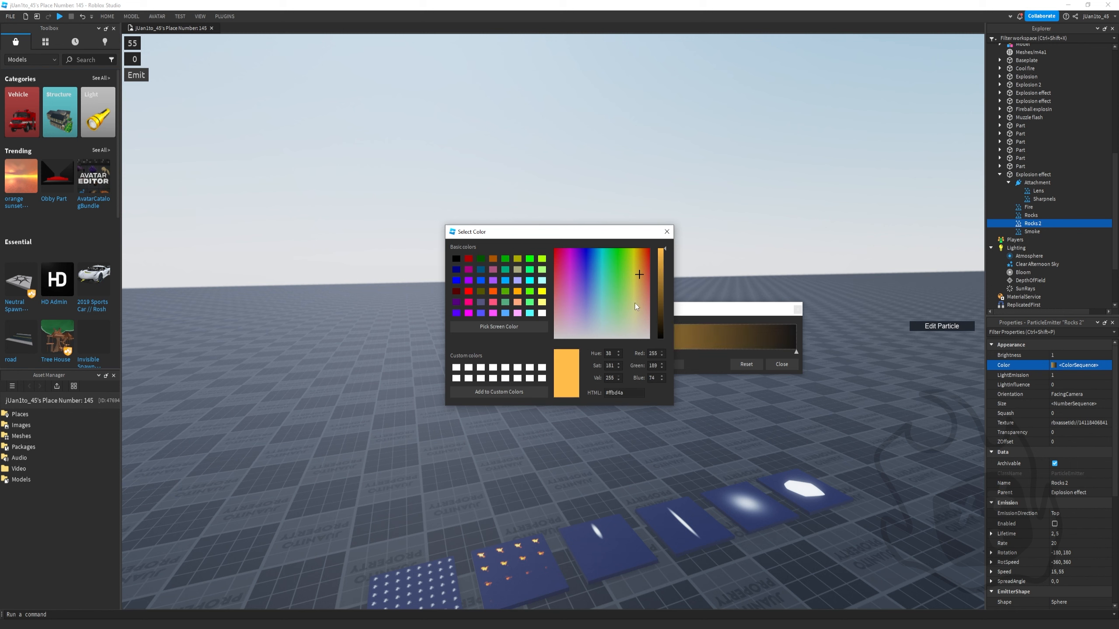
pyautogui.moveTo(638, 277); pyautogui.dragTo(645, 240)
pyautogui.click(667, 232)
# Change the end color of the Rocks 2 color gradient to a light peach-orange, RGB 255, 193, 139
pyautogui.click(795, 353)
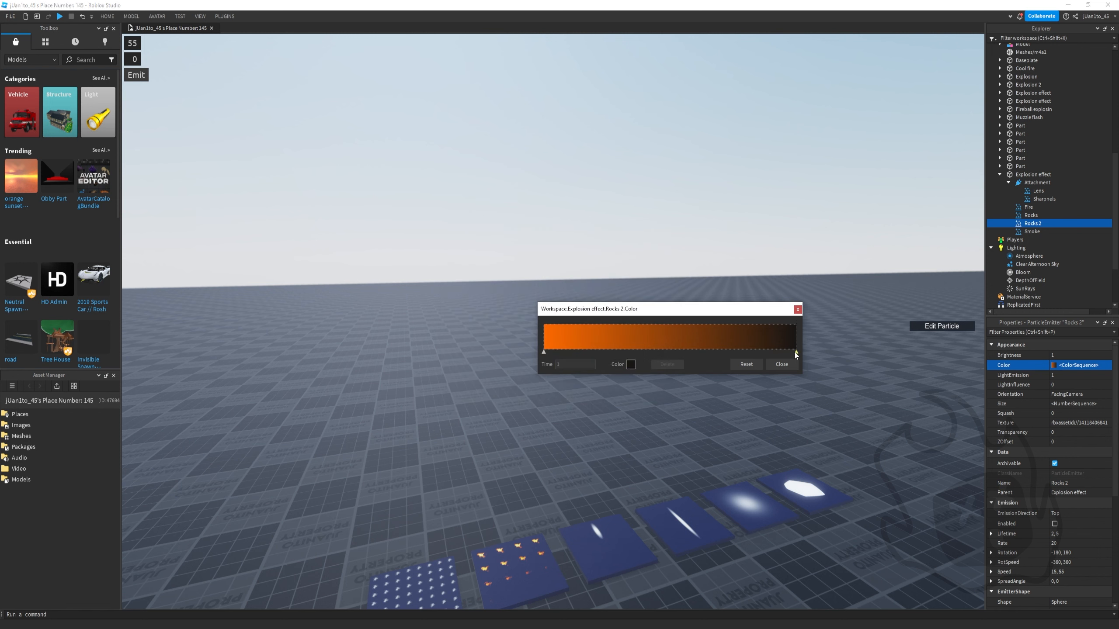
pyautogui.click(631, 365)
pyautogui.moveTo(657, 275); pyautogui.dragTo(662, 217)
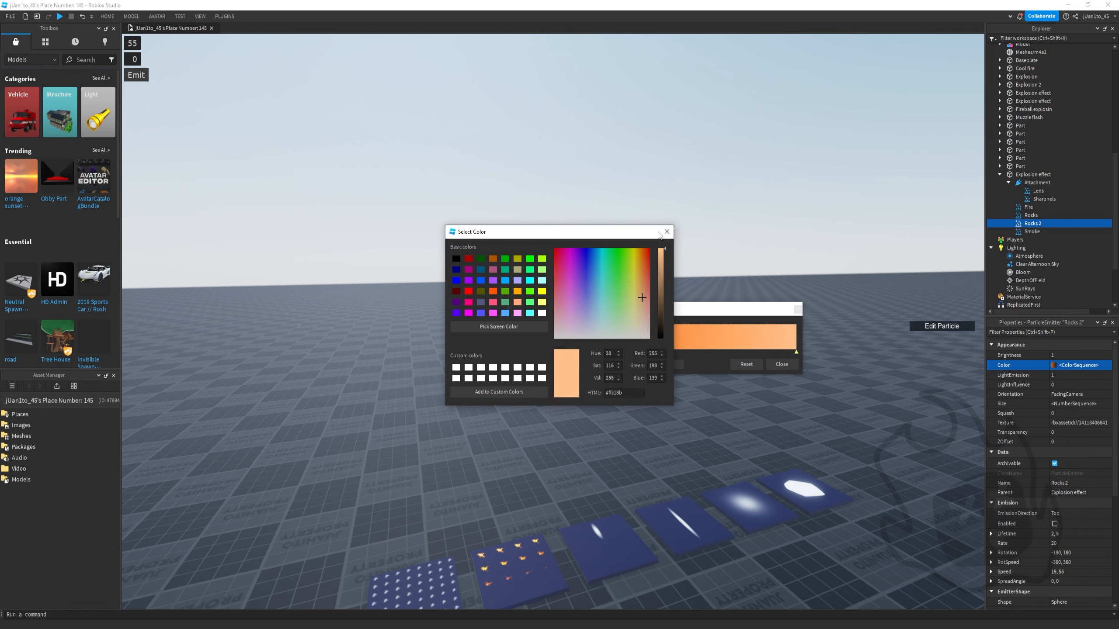
pyautogui.click(667, 232)
pyautogui.click(782, 364)
# Set the Rocks 2 emitter's brightness to 10 and its gradient start color to red, #ff1e00, checking both with test bursts
pyautogui.click(1050, 356)
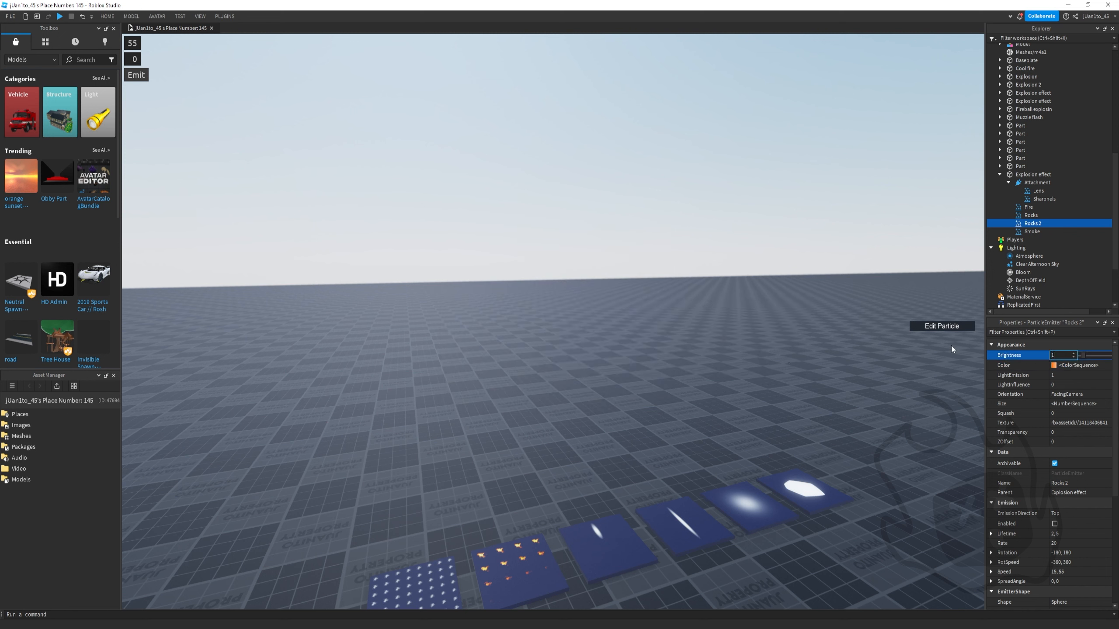
pyautogui.click(138, 81)
pyautogui.click(1014, 365)
pyautogui.click(1107, 365)
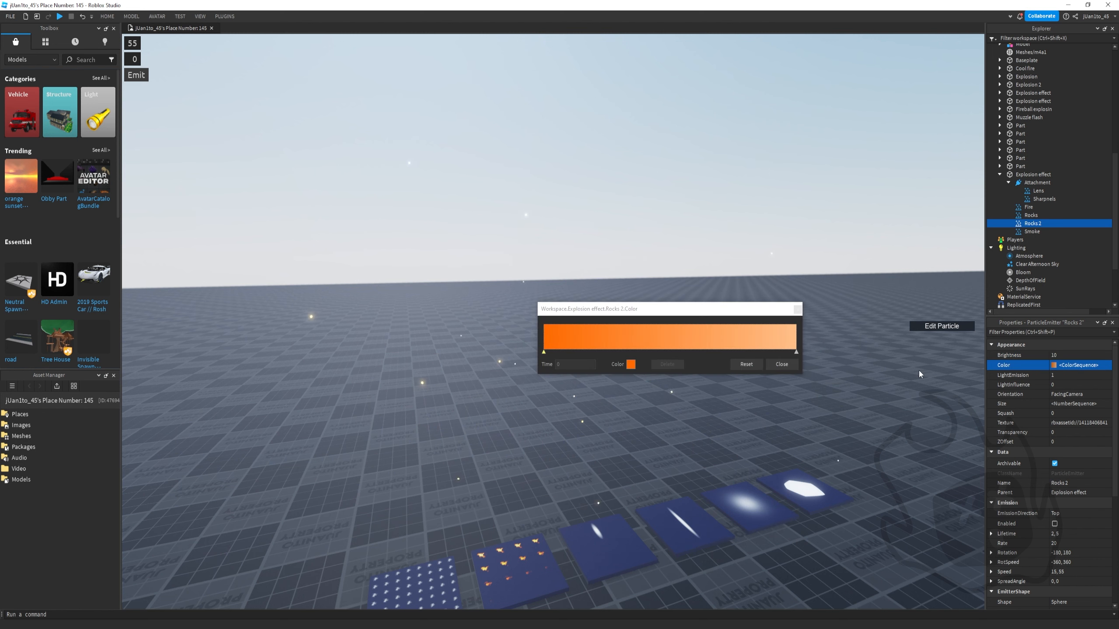
pyautogui.click(631, 365)
pyautogui.moveTo(618, 293); pyautogui.dragTo(646, 242)
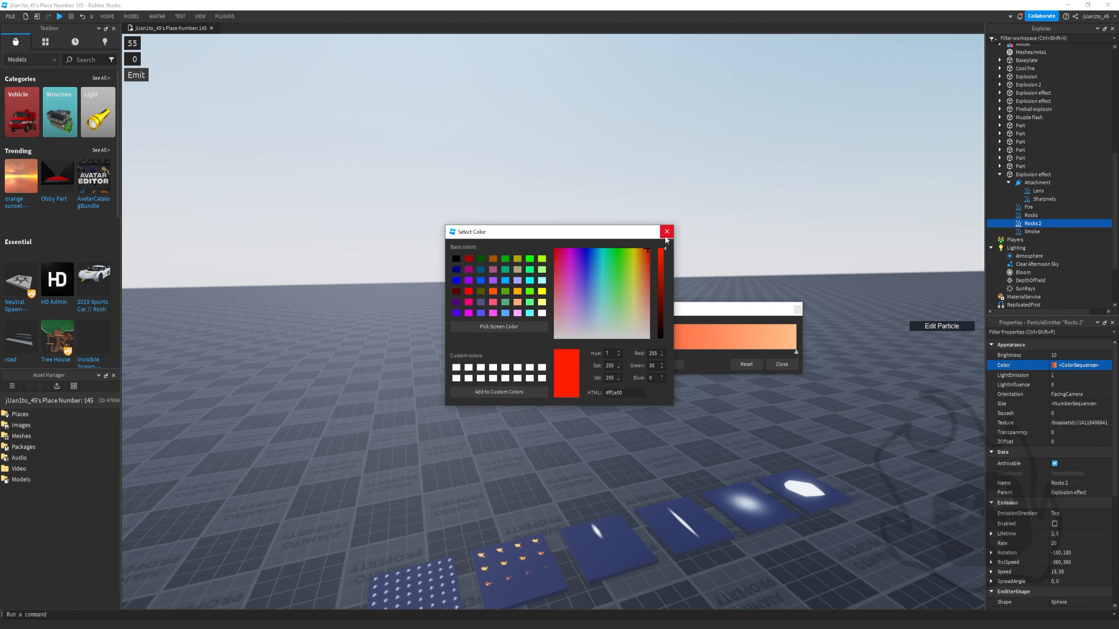
pyautogui.click(666, 233)
pyautogui.click(136, 75)
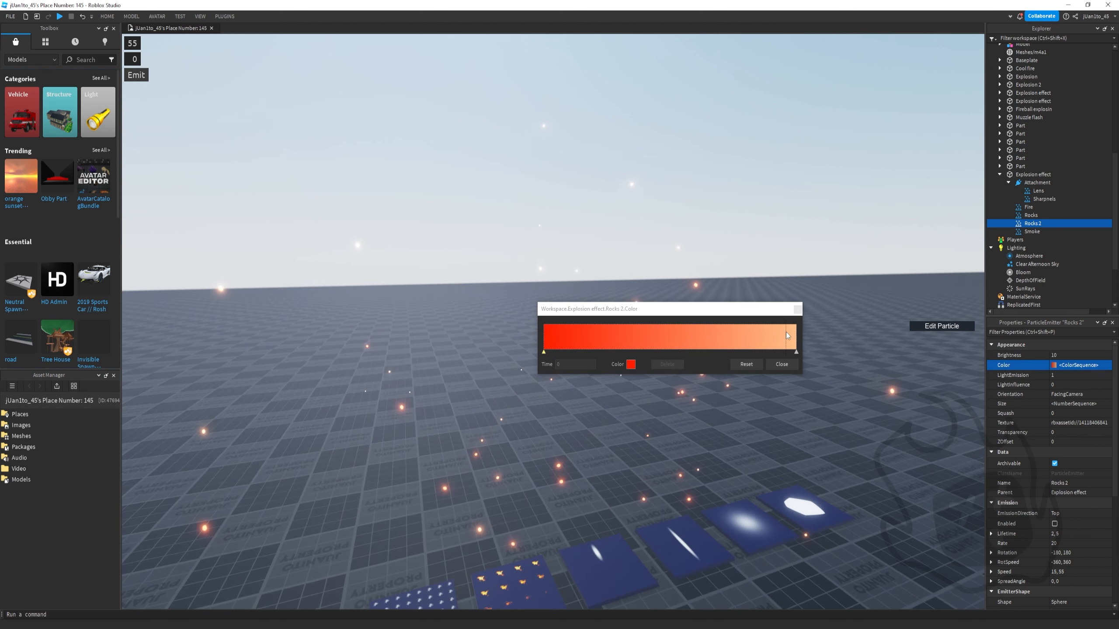
# Set the Rocks 2 emitter's lifetime range to 1,2 and its ZOffset to 1
pyautogui.click(1071, 533)
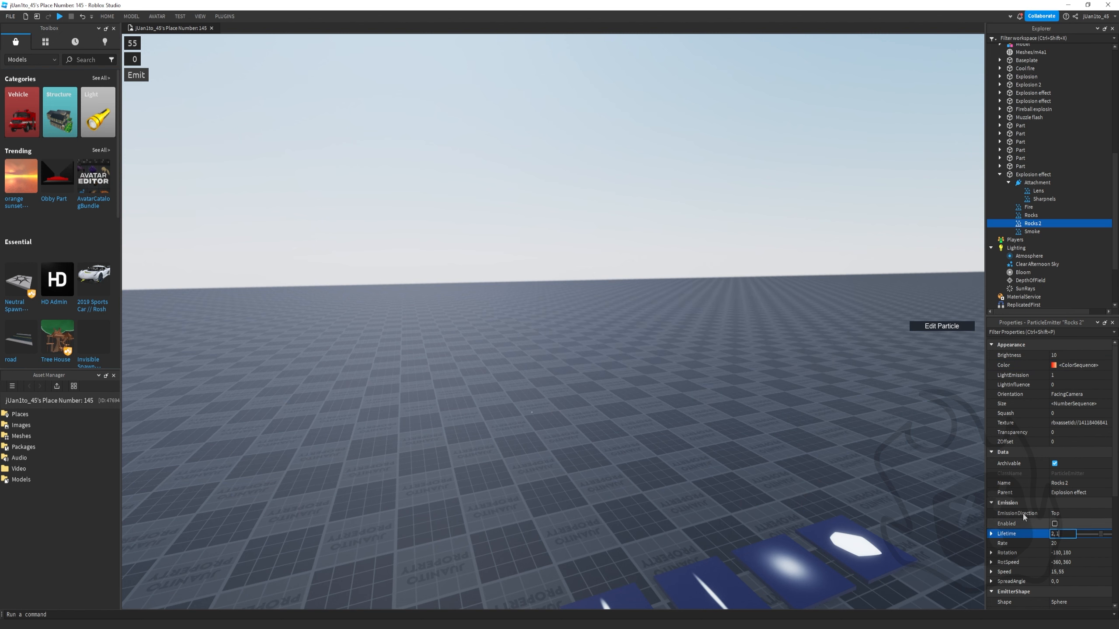
pyautogui.moveTo(933, 447); pyautogui.dragTo(943, 460, button='right')
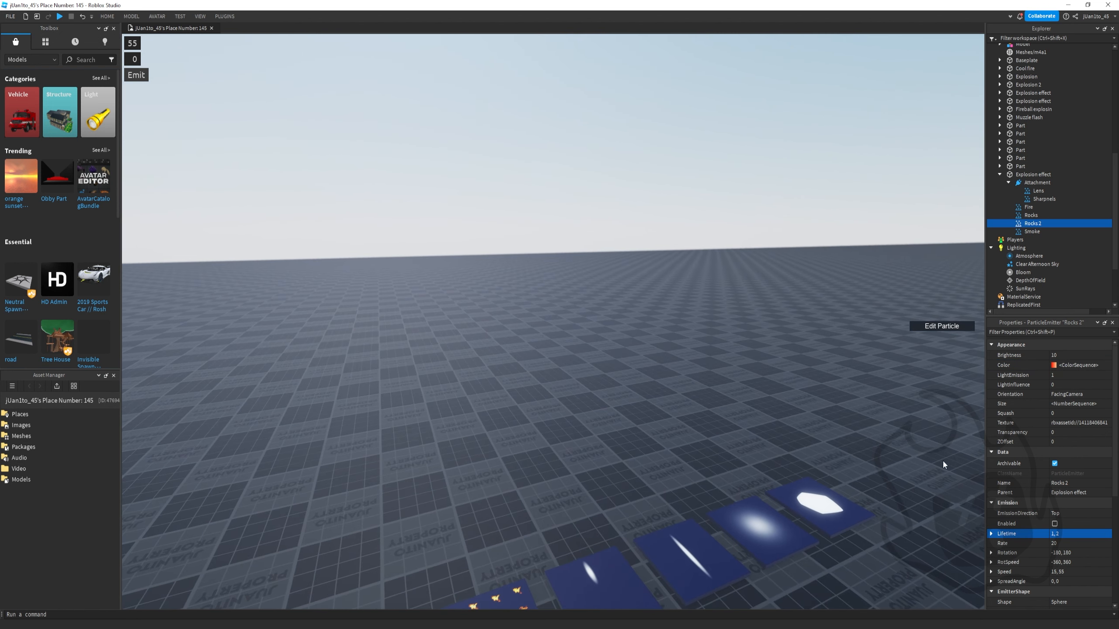
pyautogui.click(1082, 441)
pyautogui.moveTo(943, 396); pyautogui.dragTo(945, 407, button='right')
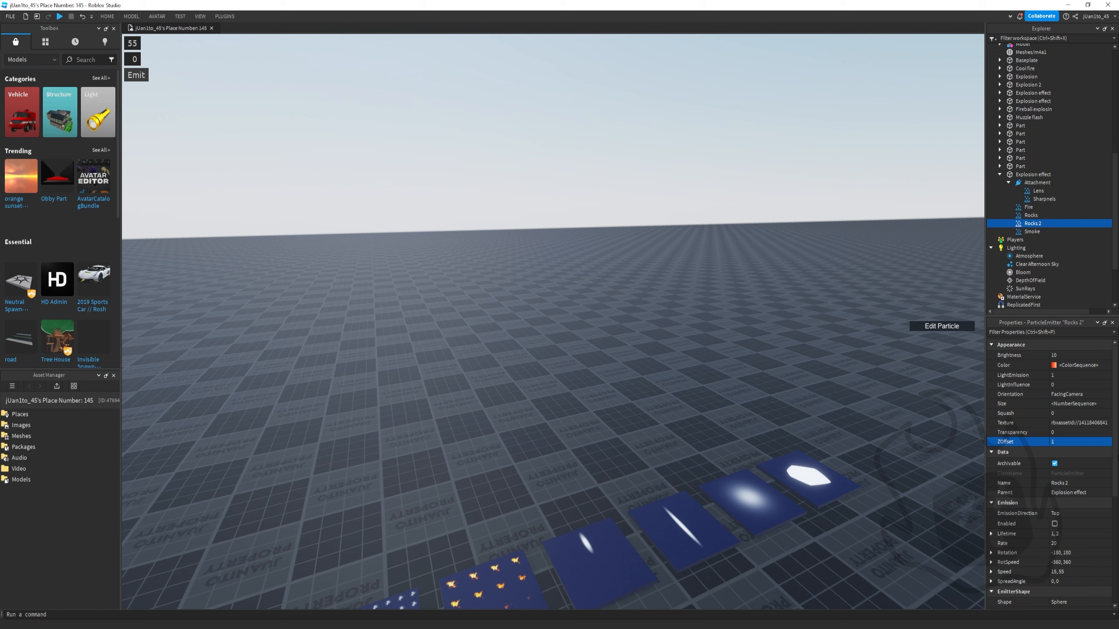
# Shape the Rocks 2 transparency curve so it rises from 0 at the start to 1 at the end
pyautogui.click(1106, 433)
pyautogui.click(1106, 432)
pyautogui.moveTo(733, 354); pyautogui.dragTo(710, 122)
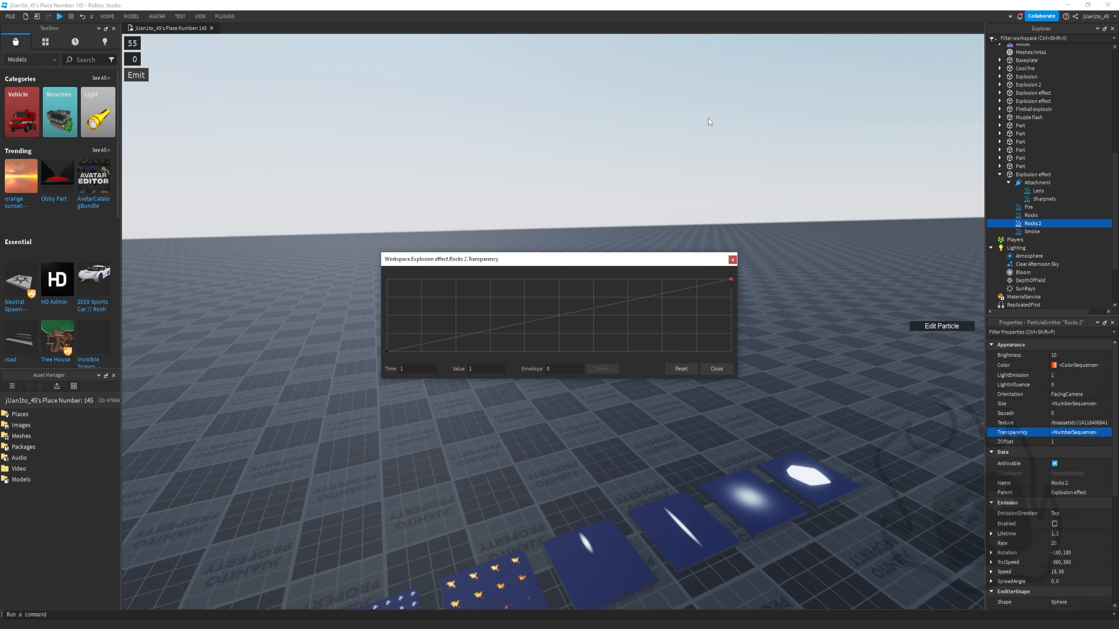
# Set the Rocks 2 emitter's vertical acceleration to -25 and check it with test bursts
pyautogui.click(717, 369)
pyautogui.scroll(-5, 1057, 484)
pyautogui.click(1065, 542)
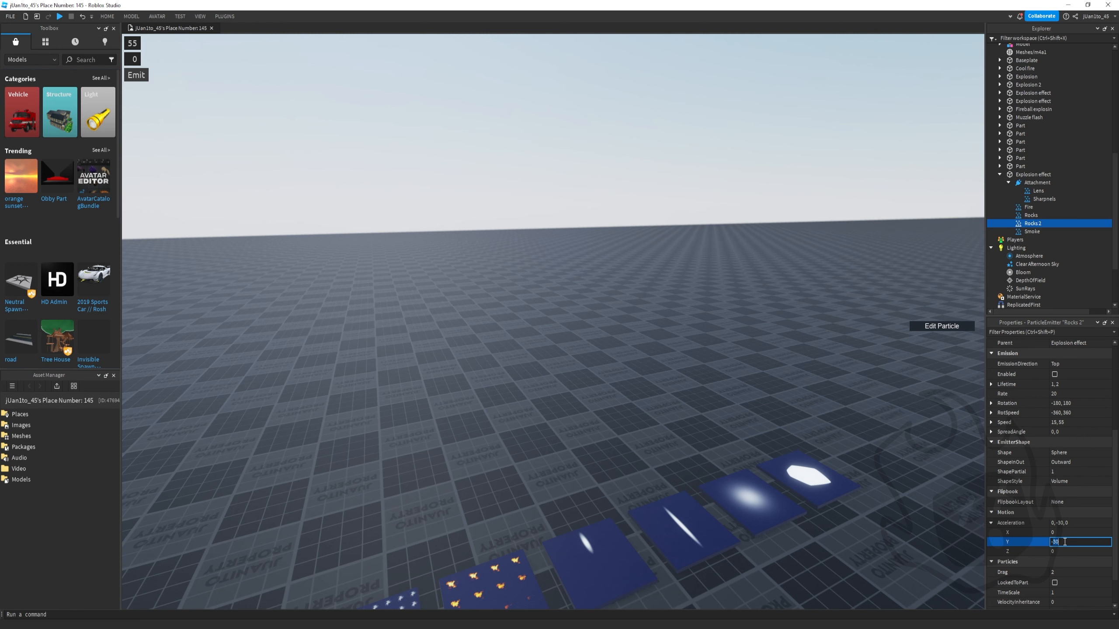
pyautogui.write('-25')
pyautogui.press('Return')
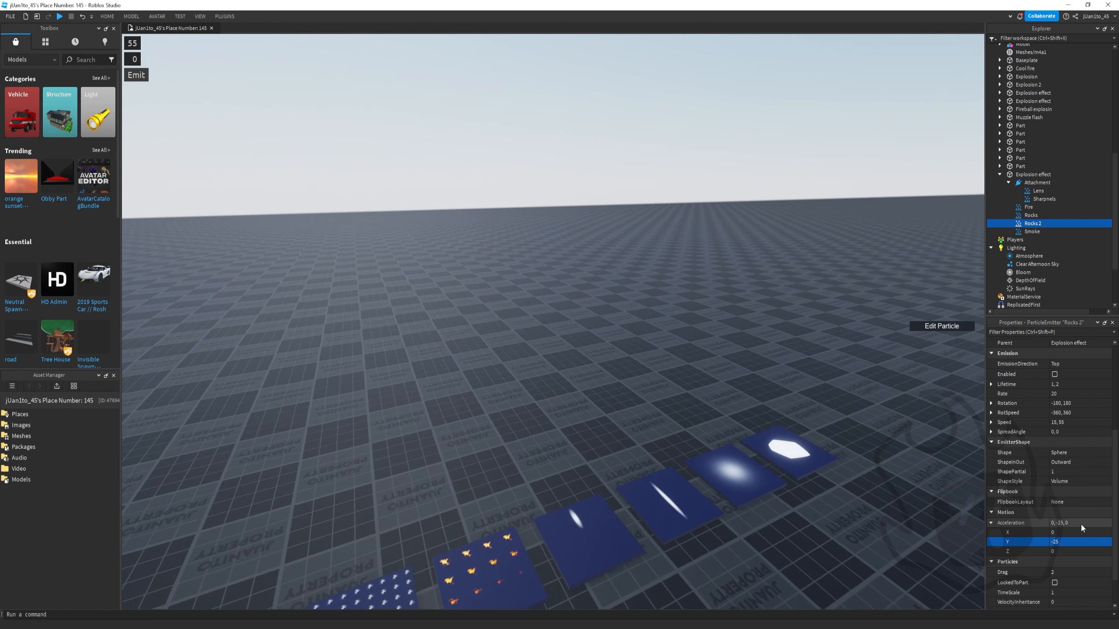
pyautogui.click(137, 75)
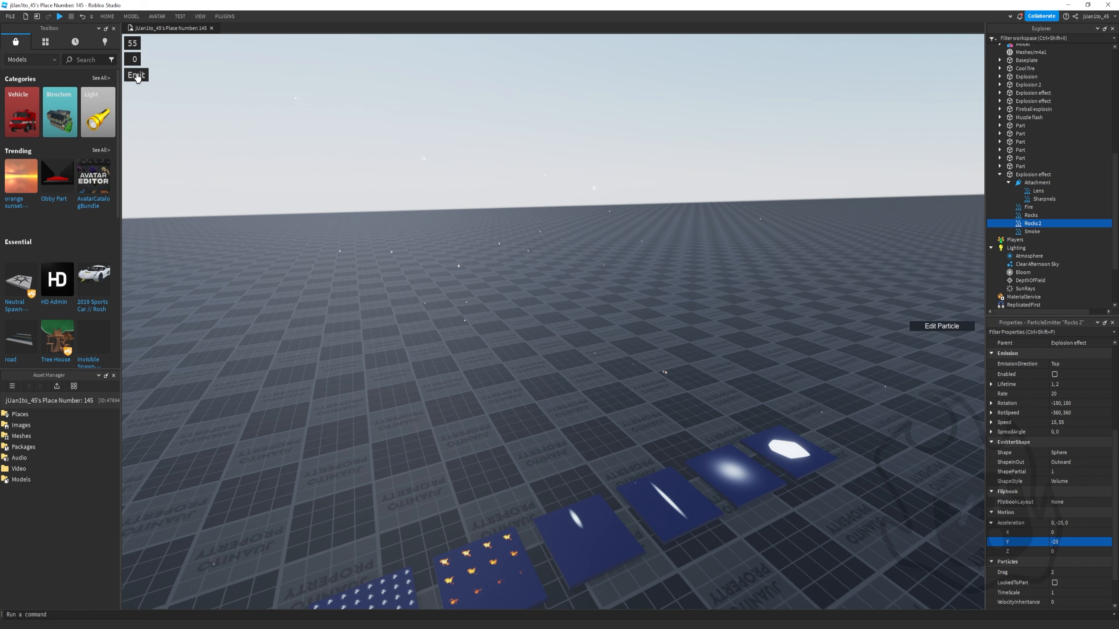
pyautogui.click(136, 75)
pyautogui.moveTo(157, 96); pyautogui.dragTo(200, 117, button='right')
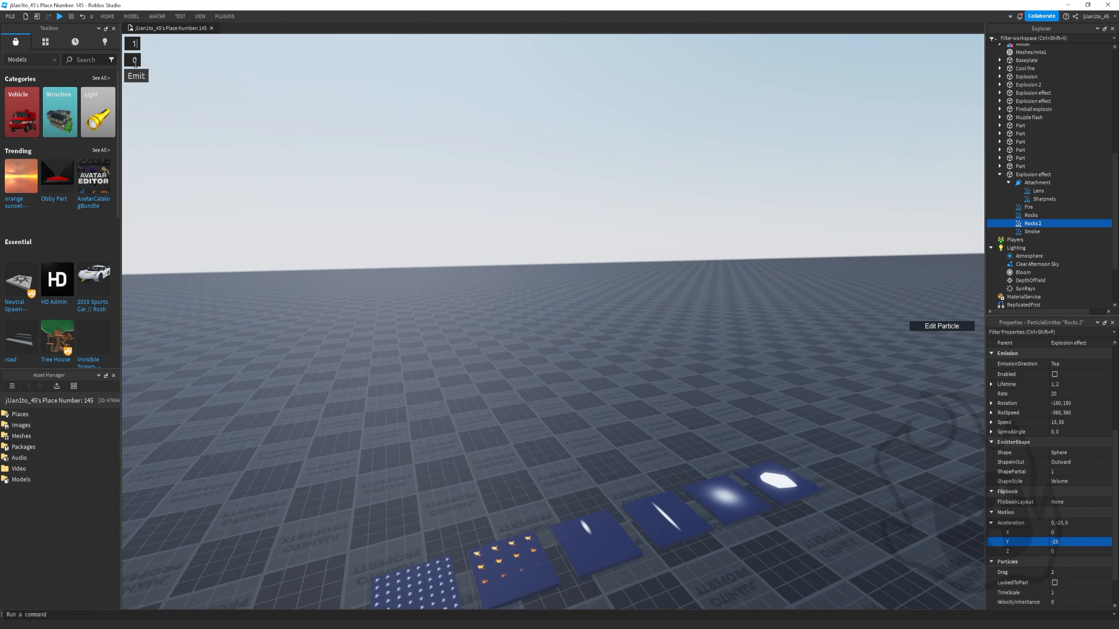
pyautogui.click(136, 75)
pyautogui.click(136, 75)
# Examine the start keypoint's value and envelope in the size curves of the Rocks 2 and Rocks emitters
pyautogui.scroll(5, 1081, 406)
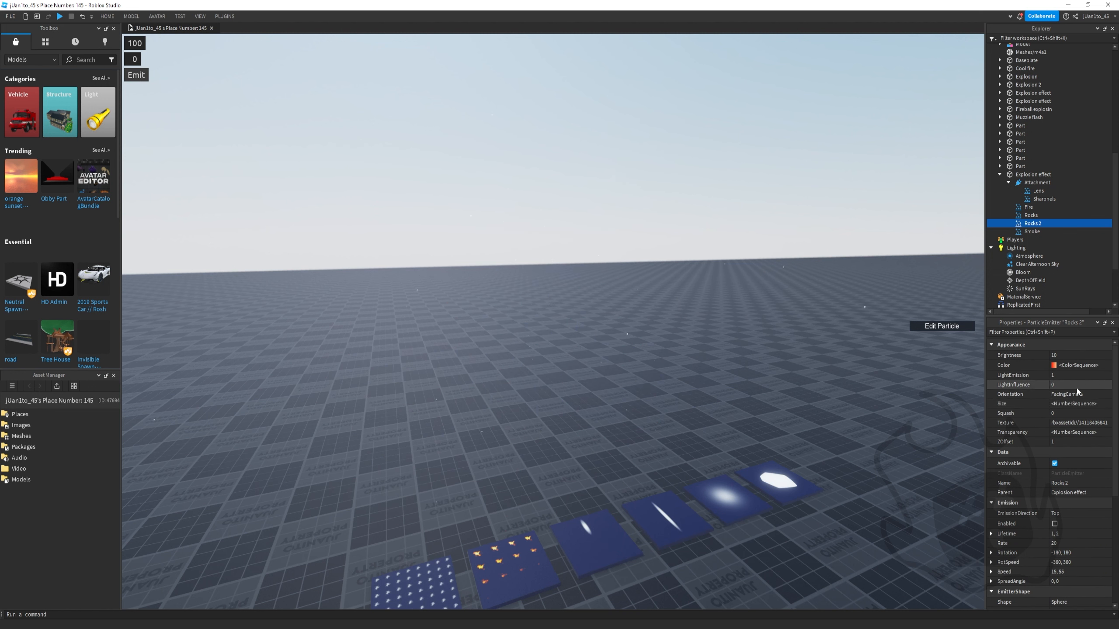
pyautogui.click(1080, 404)
pyautogui.click(1107, 404)
pyautogui.moveTo(389, 351); pyautogui.dragTo(437, 301)
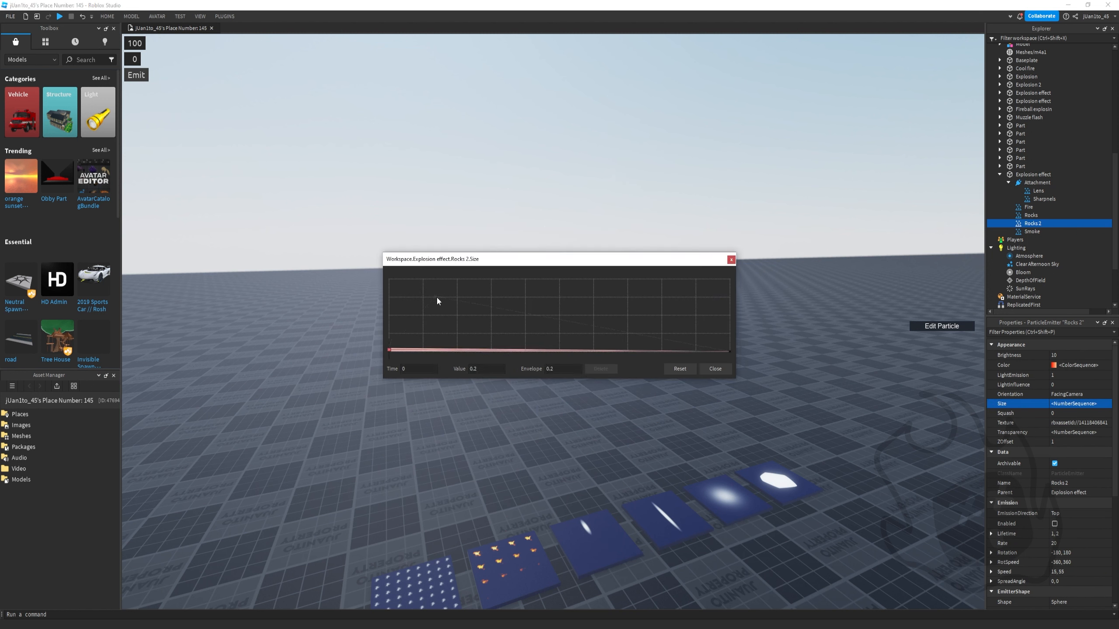
pyautogui.click(709, 370)
pyautogui.click(1031, 215)
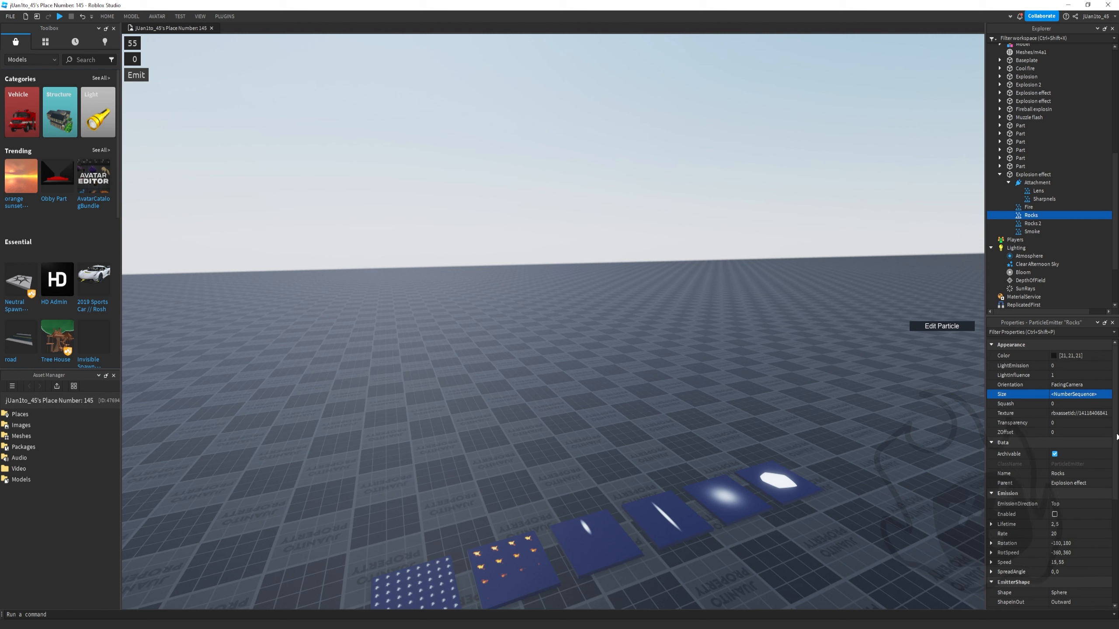
pyautogui.click(1104, 395)
pyautogui.moveTo(389, 351); pyautogui.dragTo(394, 297)
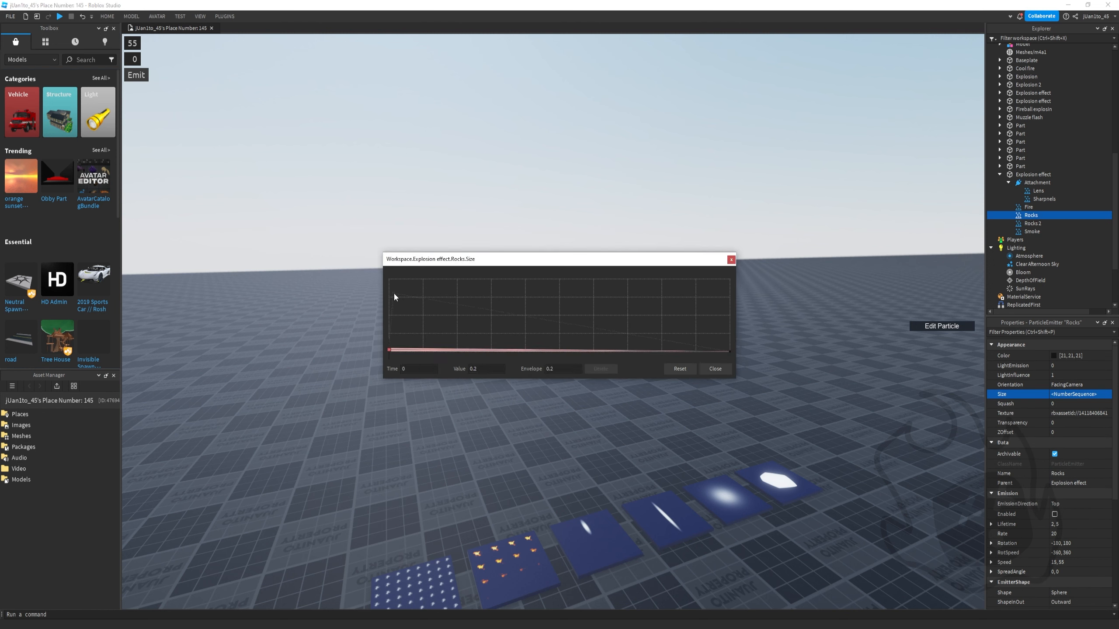
pyautogui.click(715, 368)
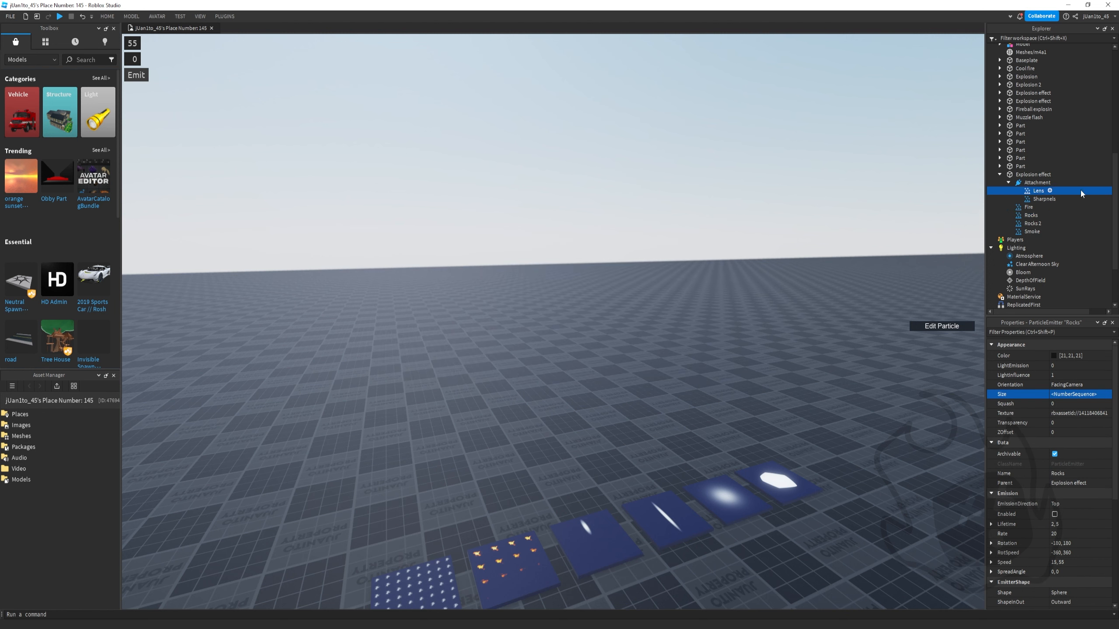
# Select all emitters from Lens to Smoke in the Explosion effect and preview the combined explosion with several bursts
pyautogui.moveTo(1080, 193); pyautogui.dragTo(1022, 234)
pyautogui.click(134, 75)
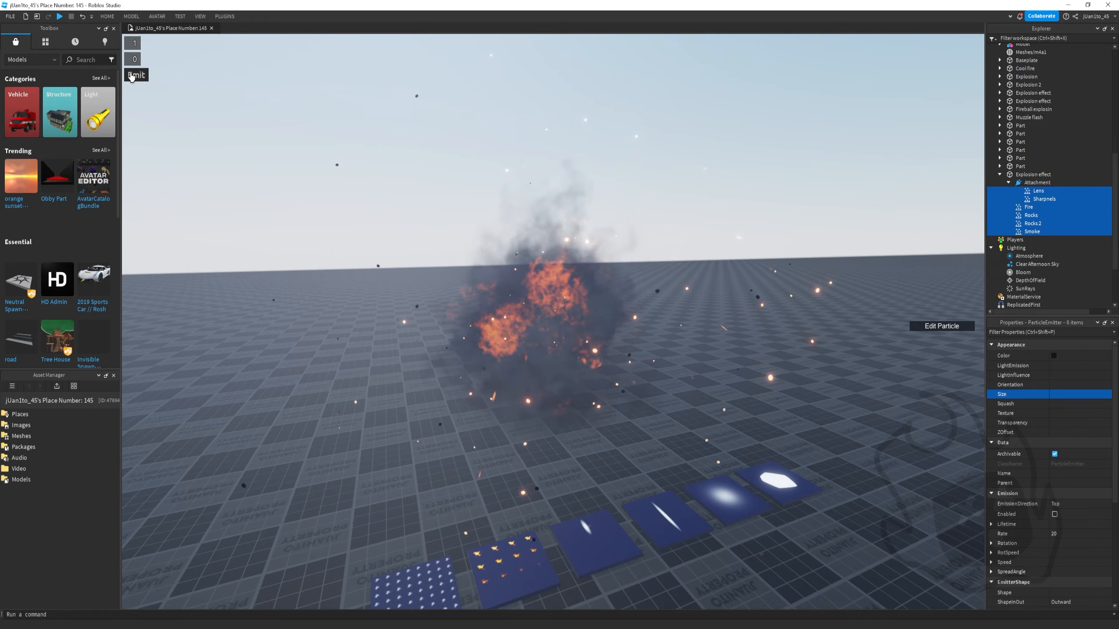
pyautogui.click(134, 75)
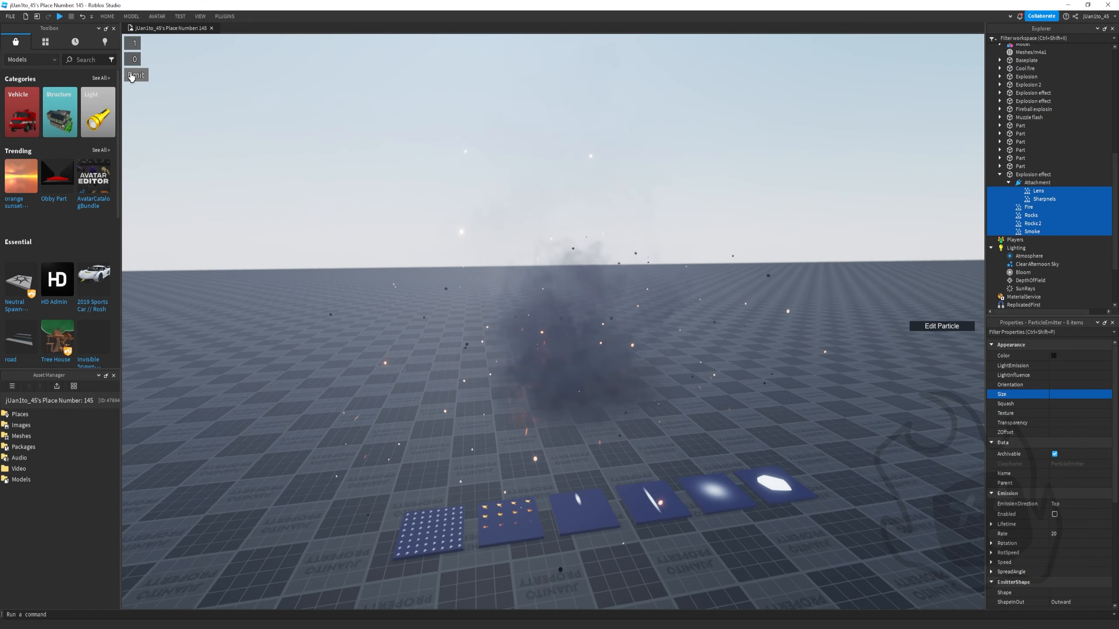
pyautogui.click(134, 75)
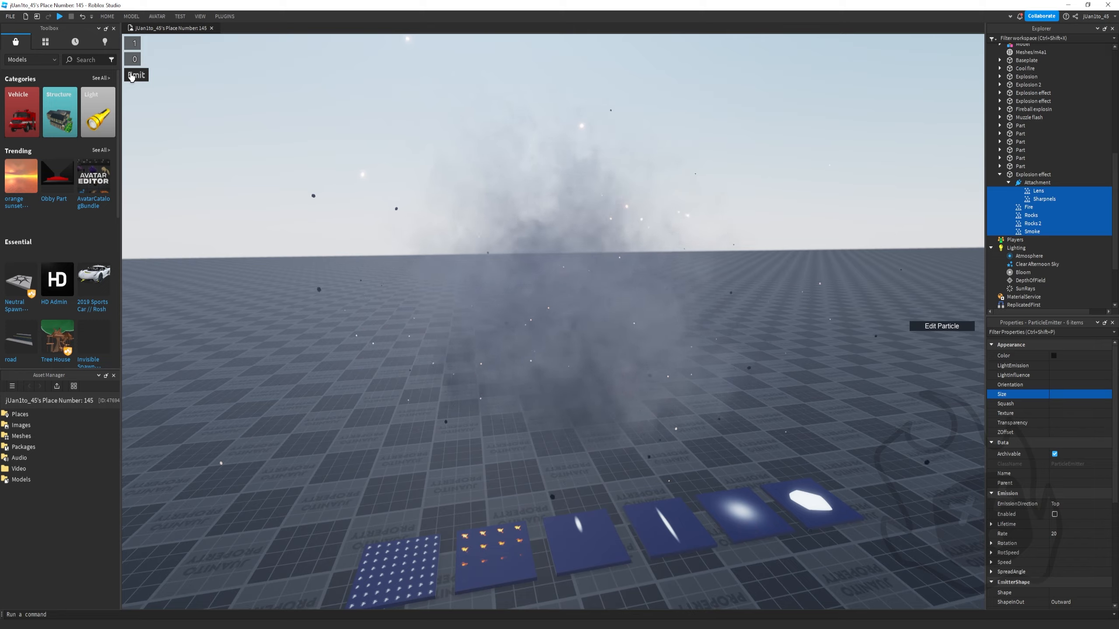
pyautogui.click(134, 75)
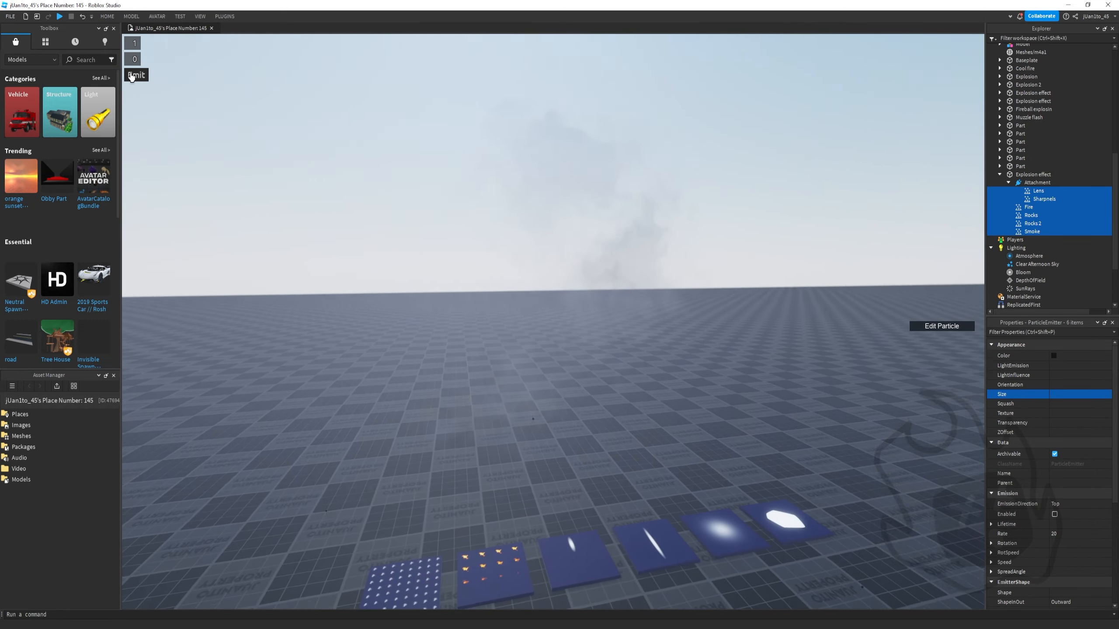
pyautogui.click(134, 74)
pyautogui.click(134, 75)
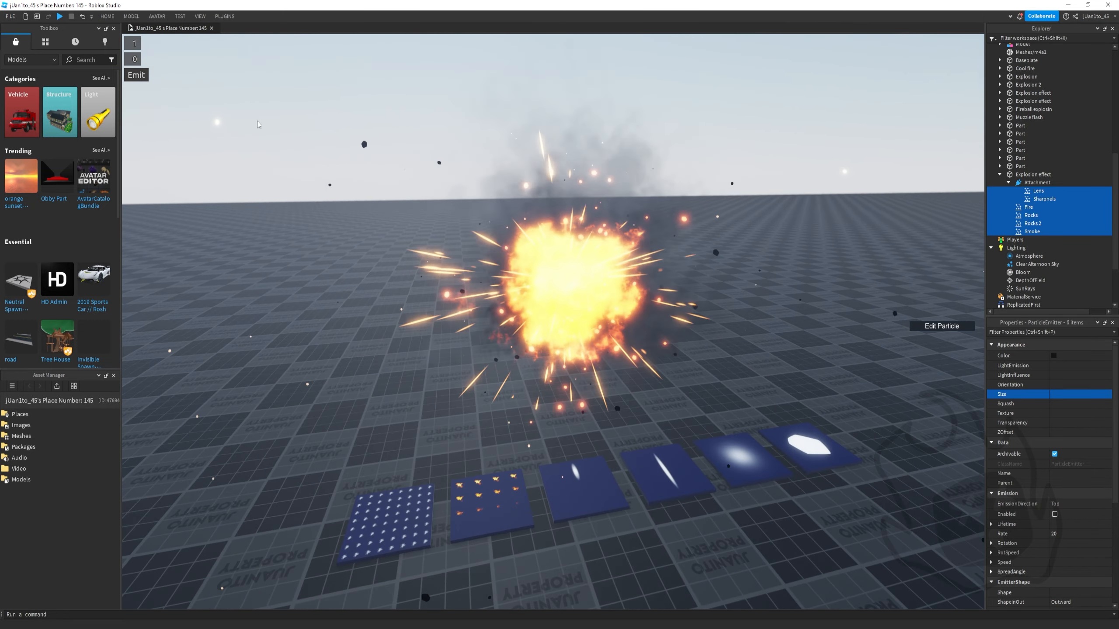
# Select the Embers texture decal among the texture tiles and copy its texture ID
pyautogui.click(575, 287)
pyautogui.click(740, 273)
pyautogui.press('w')
pyautogui.moveTo(739, 273); pyautogui.dragTo(747, 318, button='right')
pyautogui.scroll(3, 748, 318)
pyautogui.click(747, 318)
pyautogui.scroll(3, 529, 353)
pyautogui.click(512, 353)
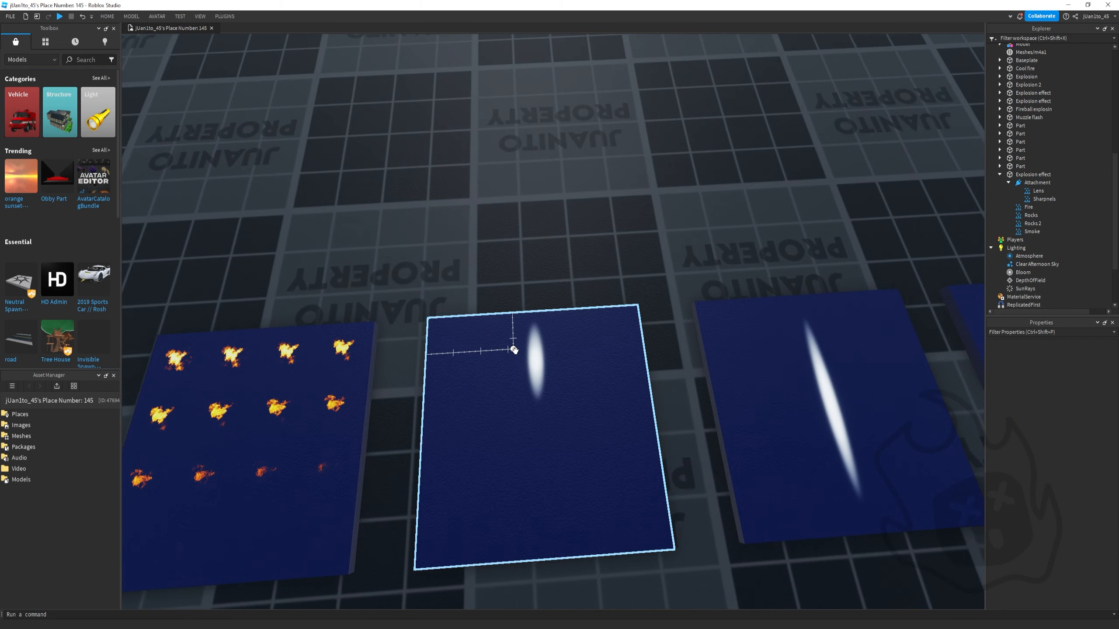
pyautogui.click(513, 350)
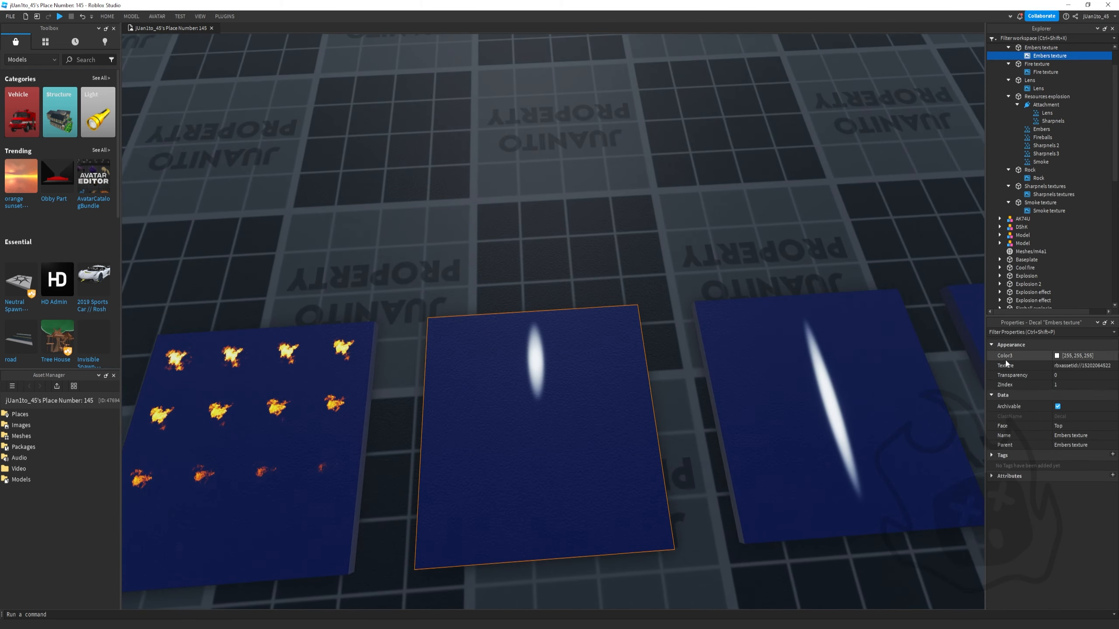
pyautogui.click(1093, 368)
# Add a new ParticleEmitter to the Explosion effect part
pyautogui.press('s')
pyautogui.moveTo(737, 160); pyautogui.dragTo(731, 127, button='right')
pyautogui.click(551, 223)
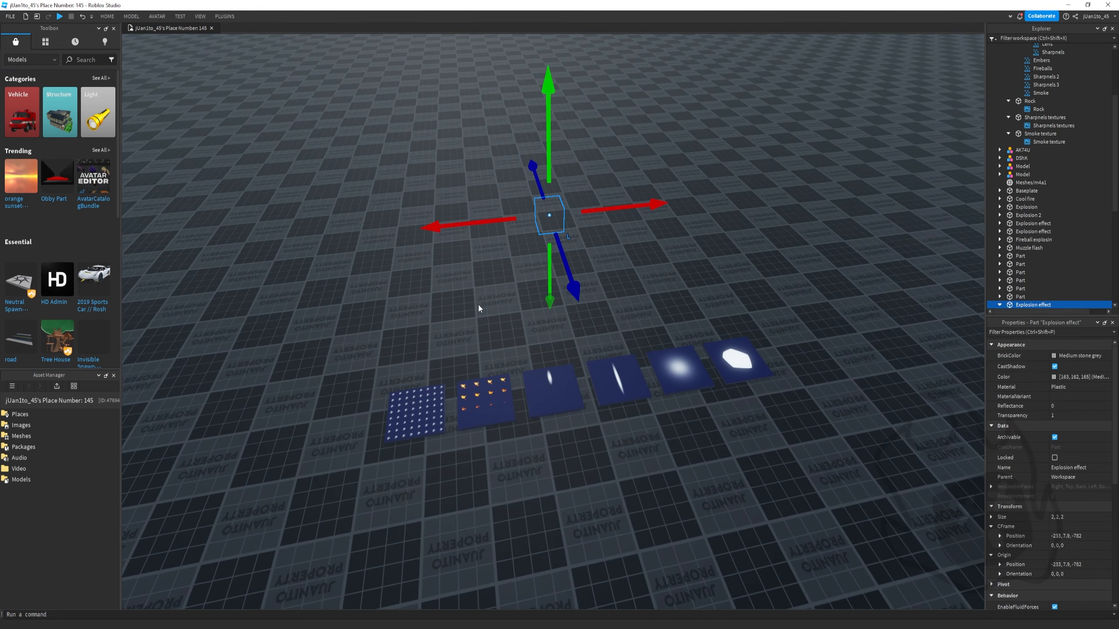
pyautogui.scroll(-3, 1061, 241)
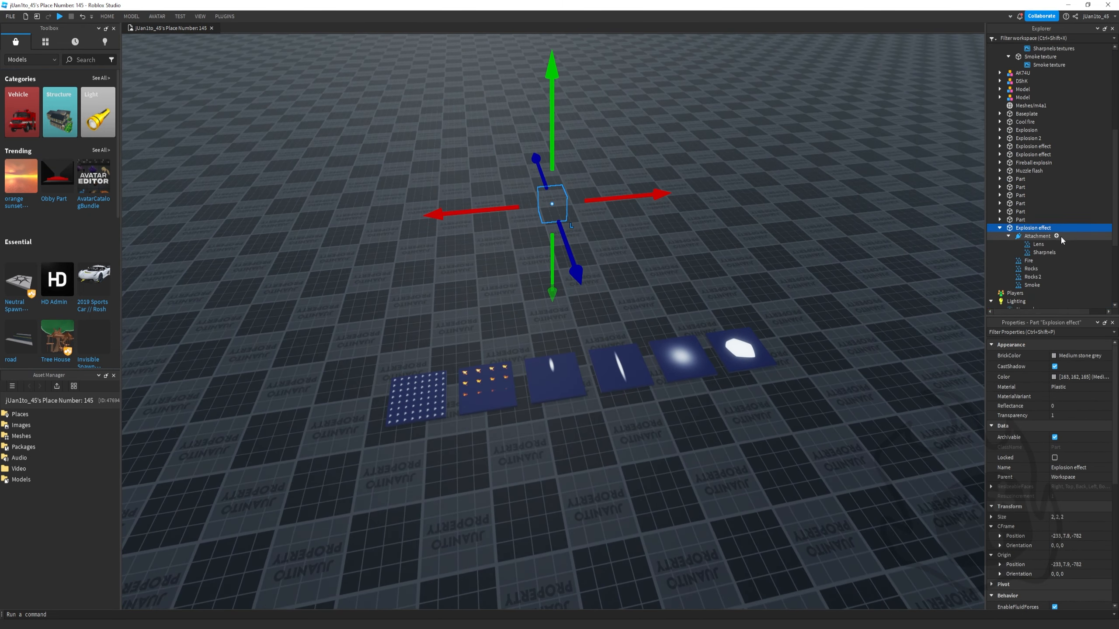
pyautogui.click(1057, 228)
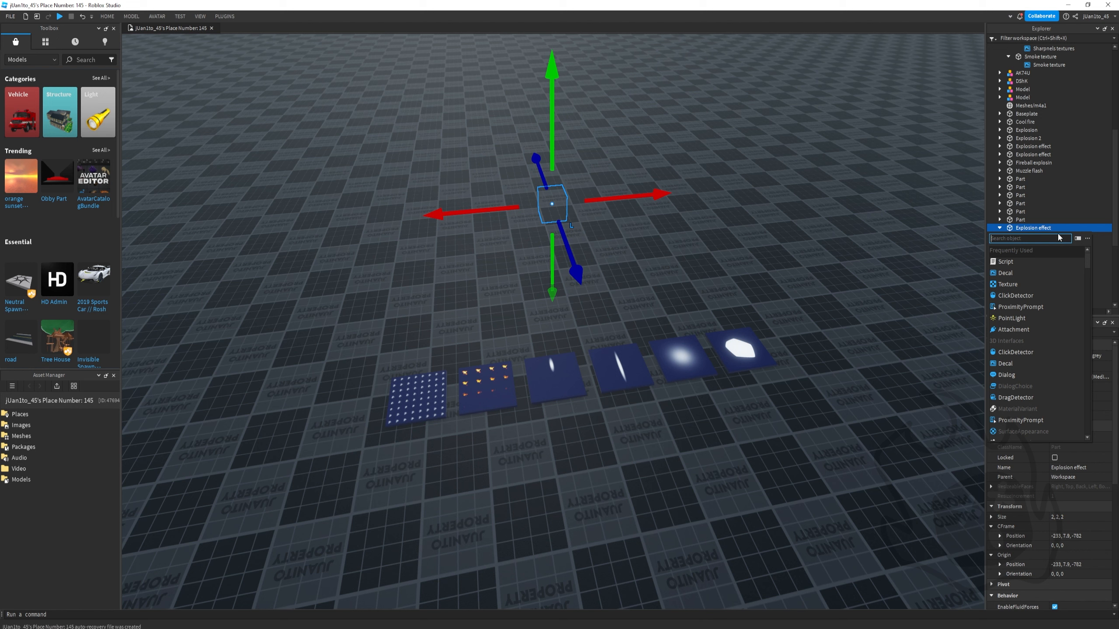
pyautogui.write('part')
pyautogui.click(1018, 250)
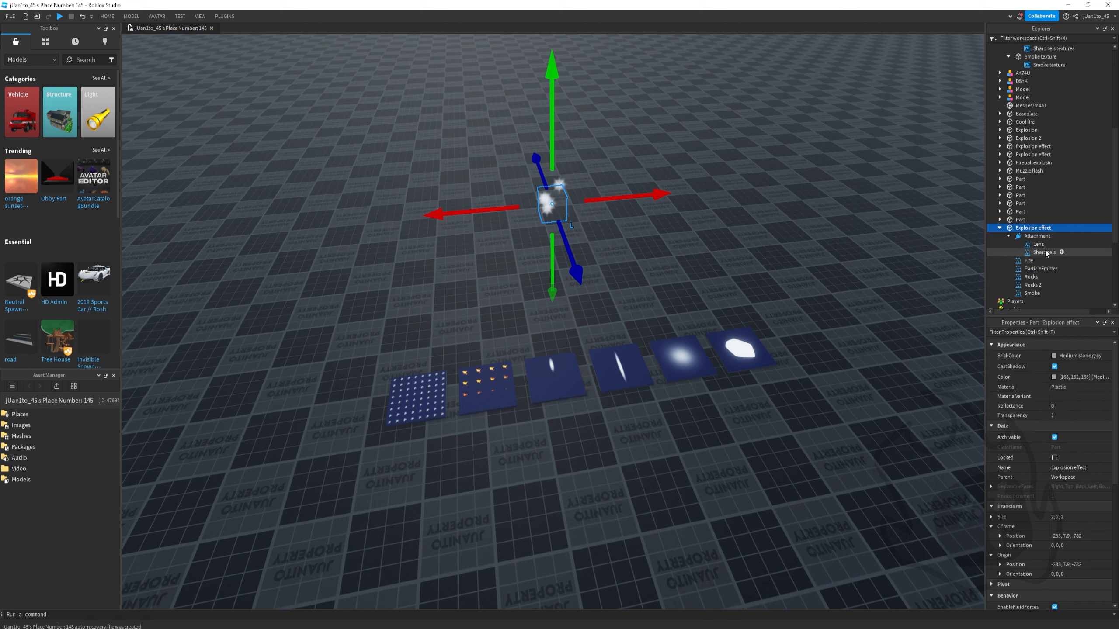
# Apply the copied Embers texture ID to the new particle emitter, keeping its orientation as FacingCamera
pyautogui.click(1040, 269)
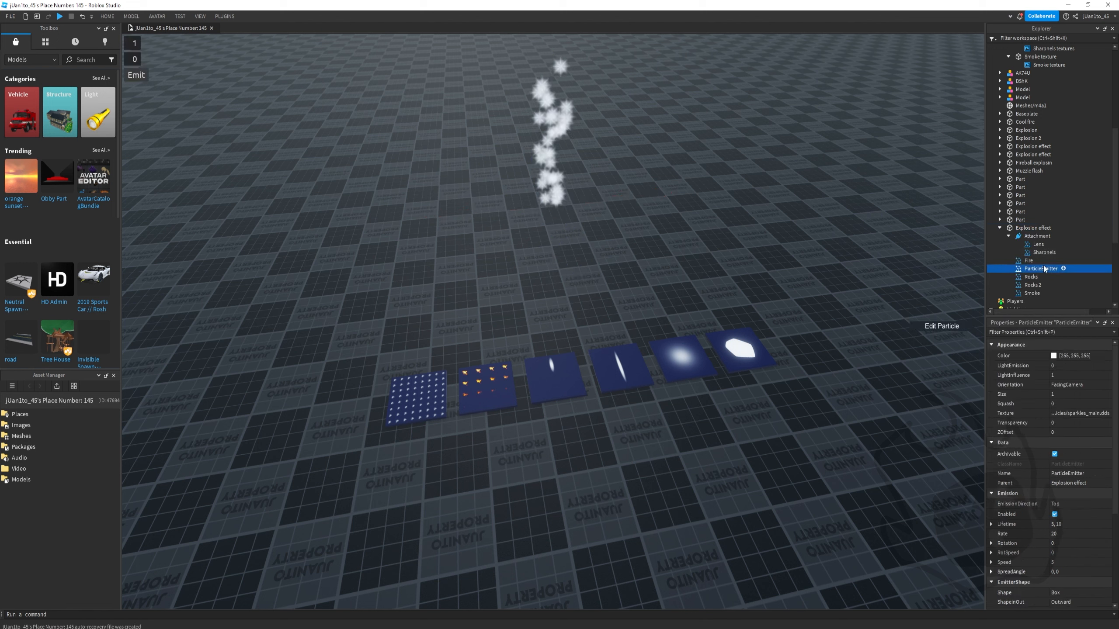
pyautogui.click(1103, 414)
pyautogui.press('Return')
pyautogui.moveTo(708, 235); pyautogui.dragTo(708, 235, button='right')
pyautogui.press('w')
pyautogui.press('a')
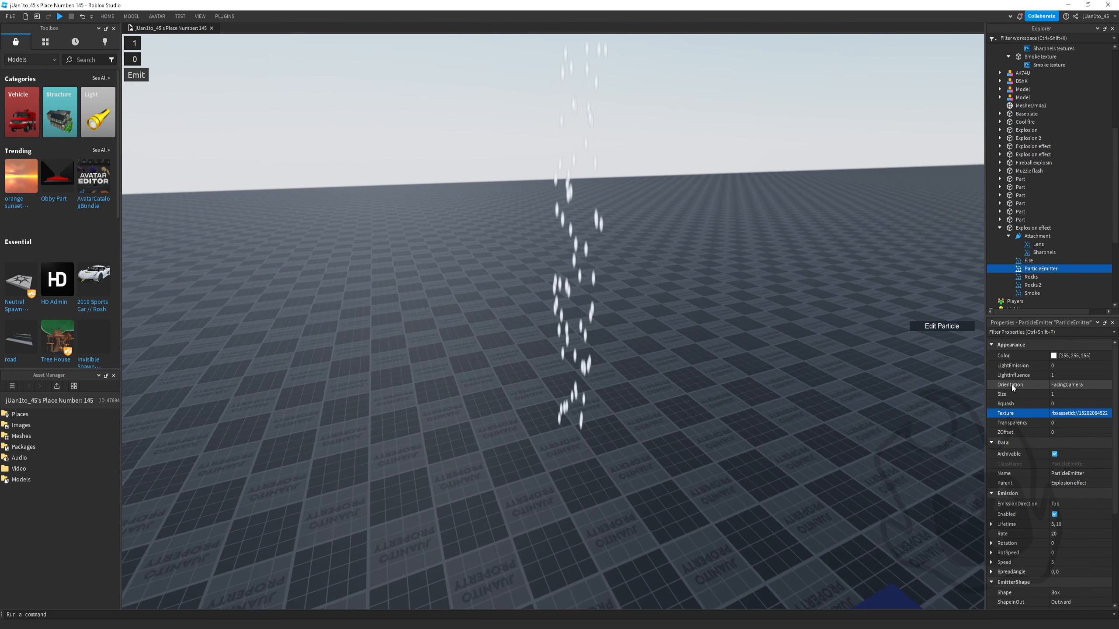
pyautogui.click(1049, 383)
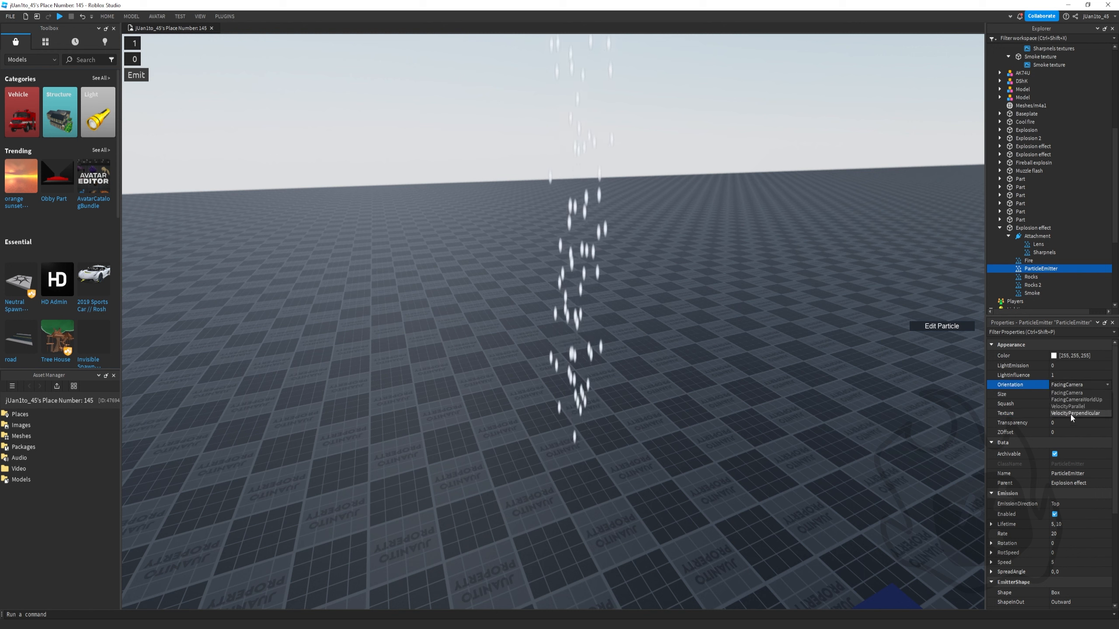
pyautogui.click(1067, 378)
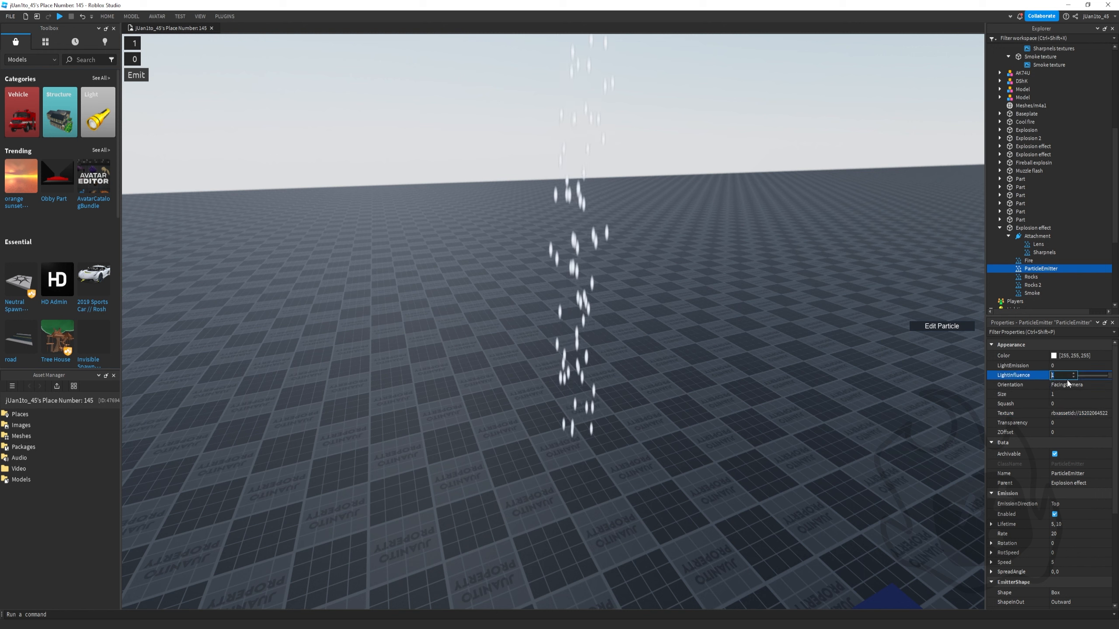
# Shape the new emitter's size curve to 0 at the start, 0.5 with envelope 0.5 at time 0.1, and 0 at the end
pyautogui.click(1102, 394)
pyautogui.click(1104, 394)
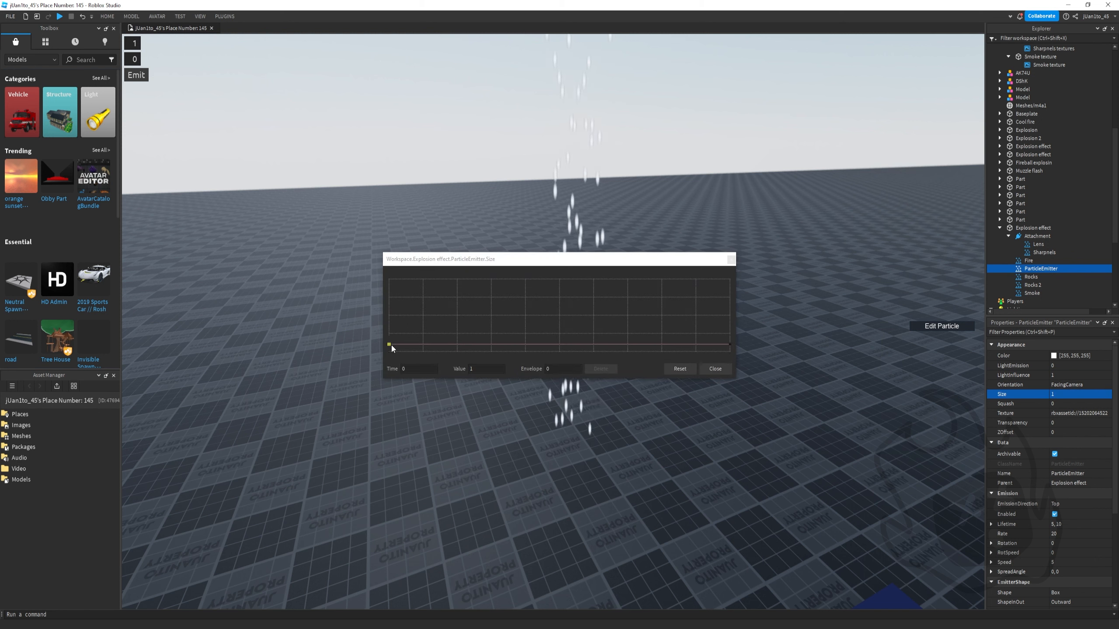
pyautogui.moveTo(391, 344); pyautogui.dragTo(390, 396)
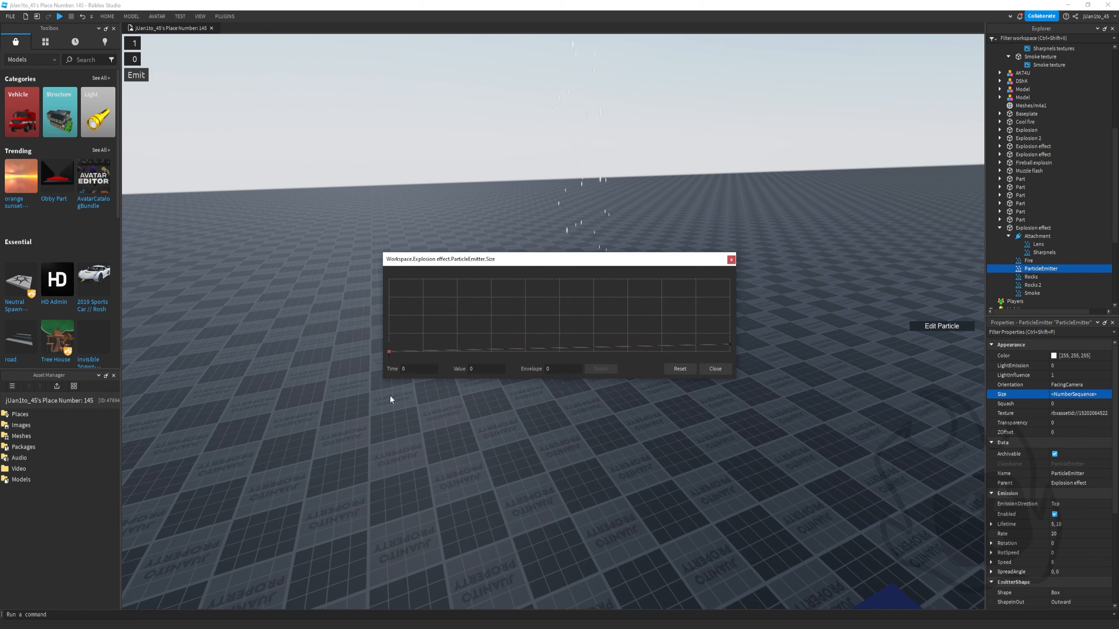
pyautogui.click(427, 344)
pyautogui.click(424, 370)
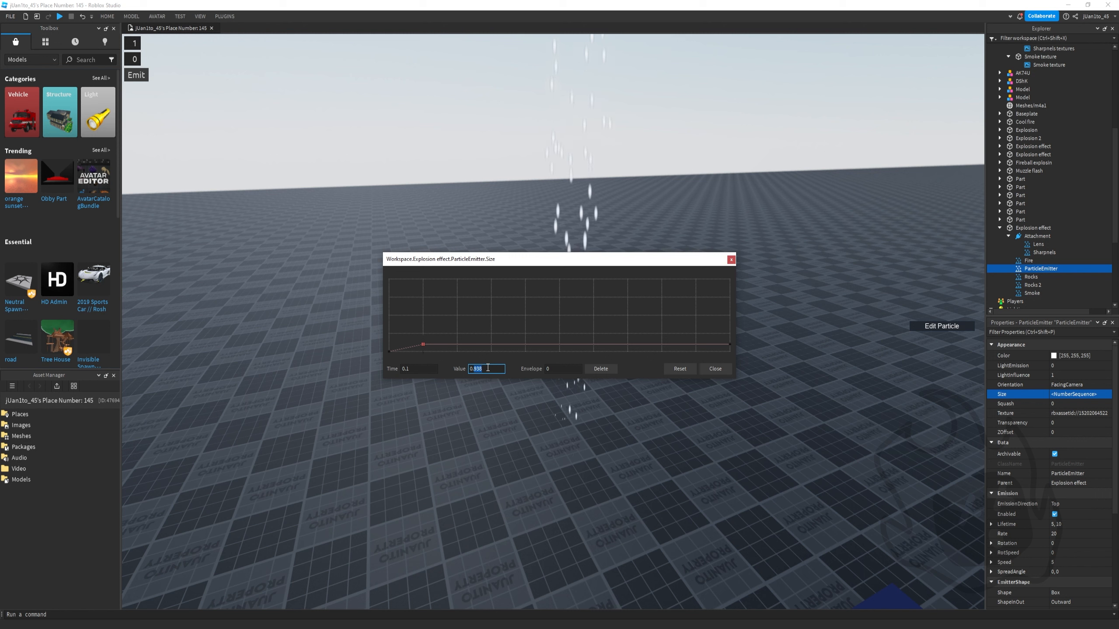
pyautogui.write('0.5')
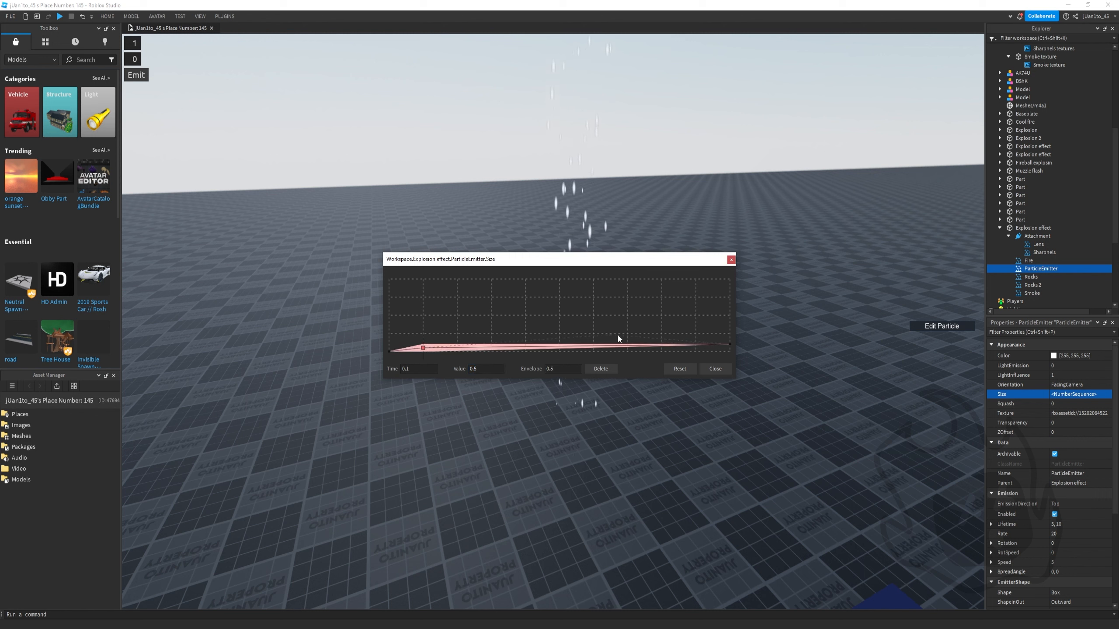
pyautogui.click(729, 351)
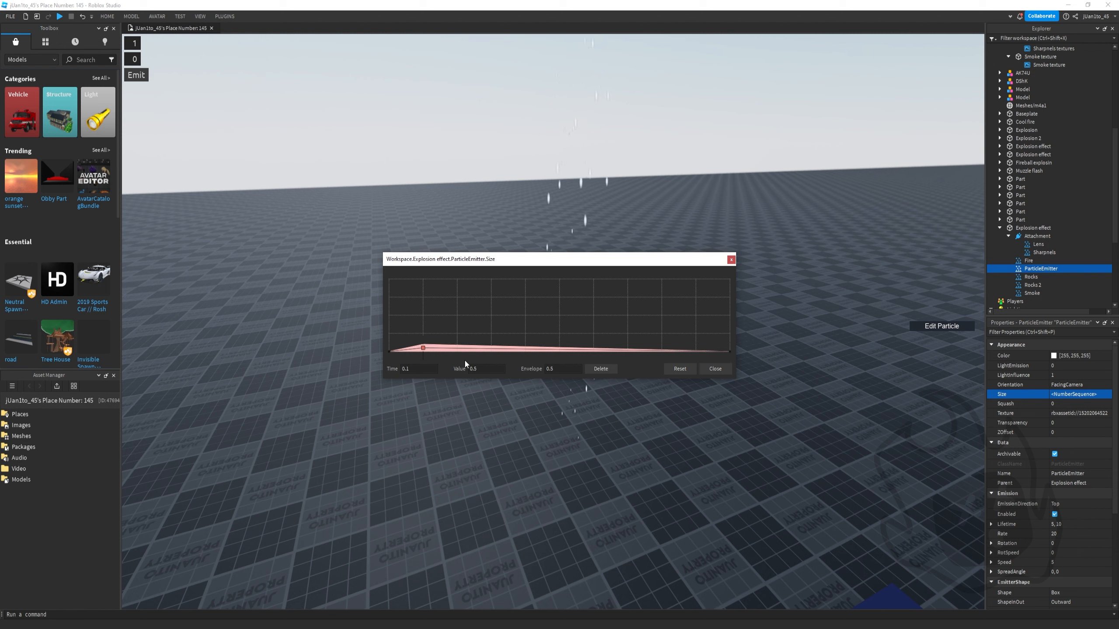
pyautogui.write('8')
pyautogui.click(714, 370)
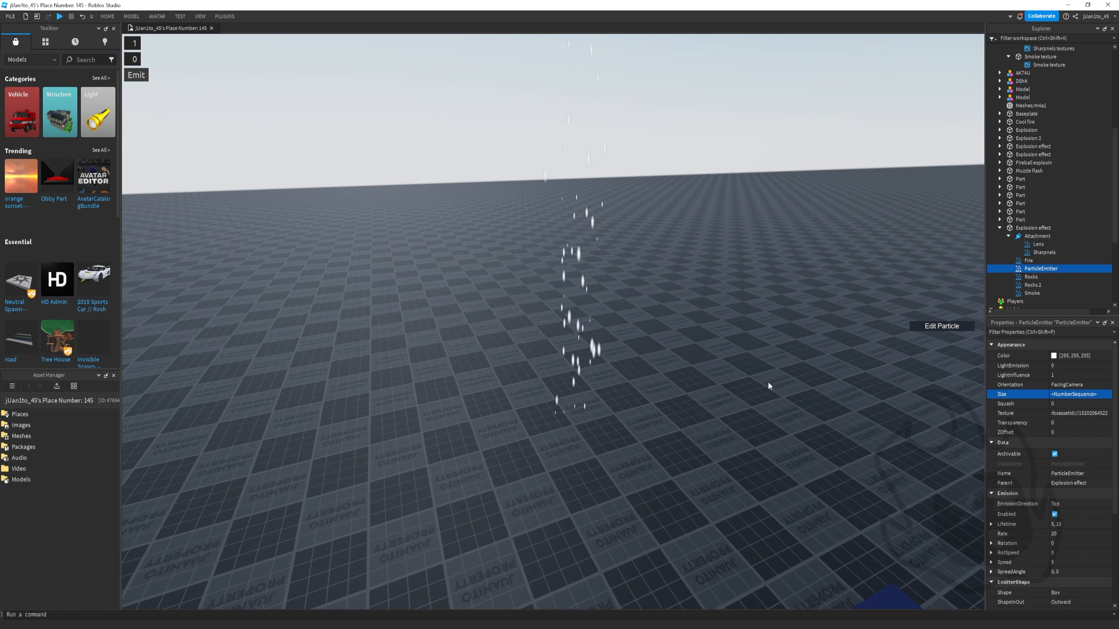
# Set the new emitter's LightEmission to 1 and LightInfluence to 0
pyautogui.click(1068, 366)
pyautogui.write('1')
pyautogui.click(1062, 376)
pyautogui.write('0')
pyautogui.press('Return')
# Give the new emitter an orange color gradient by picking colors for its color sequence
pyautogui.click(1083, 366)
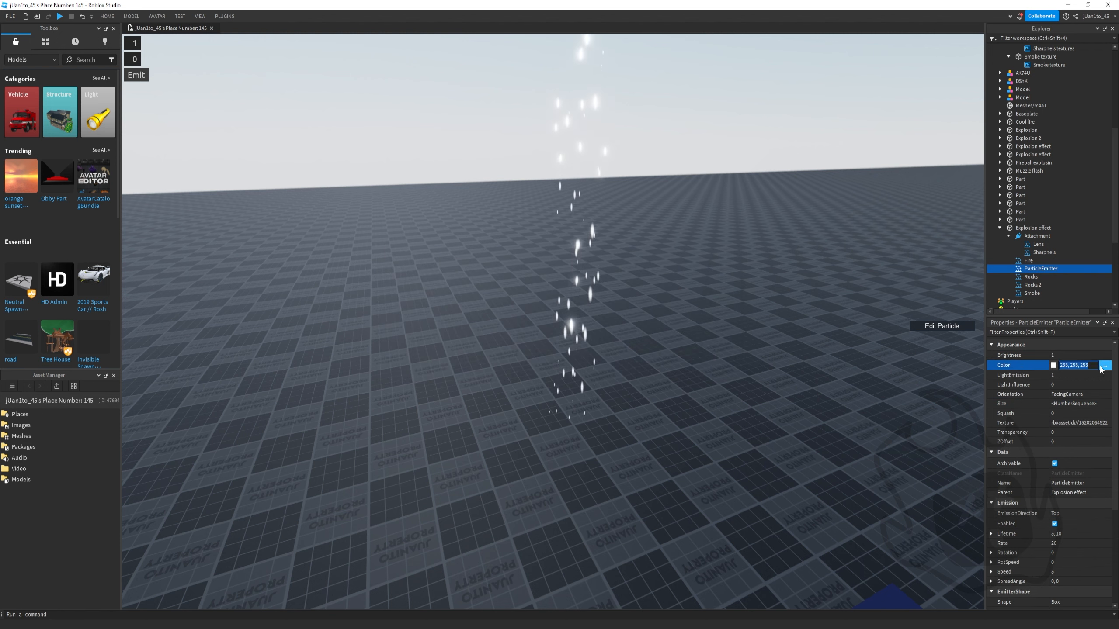
pyautogui.click(1105, 366)
pyautogui.click(633, 365)
pyautogui.moveTo(632, 310); pyautogui.dragTo(646, 244)
pyautogui.click(667, 231)
pyautogui.click(795, 353)
pyautogui.click(630, 364)
pyautogui.click(667, 231)
pyautogui.click(781, 364)
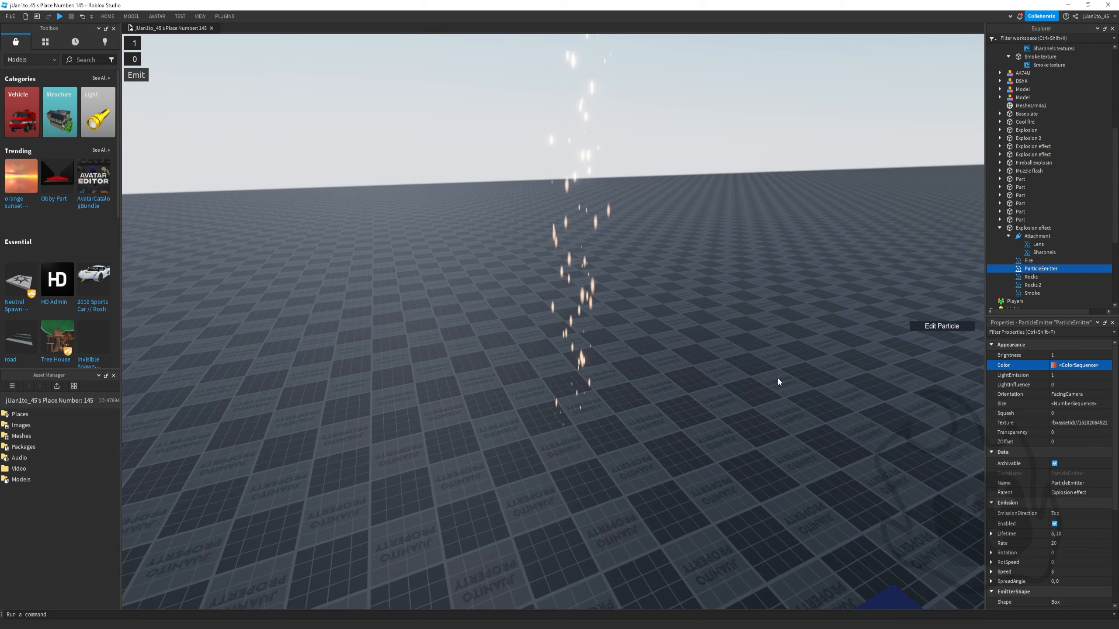
# Set the new emitter's brightness to 10
pyautogui.click(1073, 355)
pyautogui.write('10')
pyautogui.press('Return')
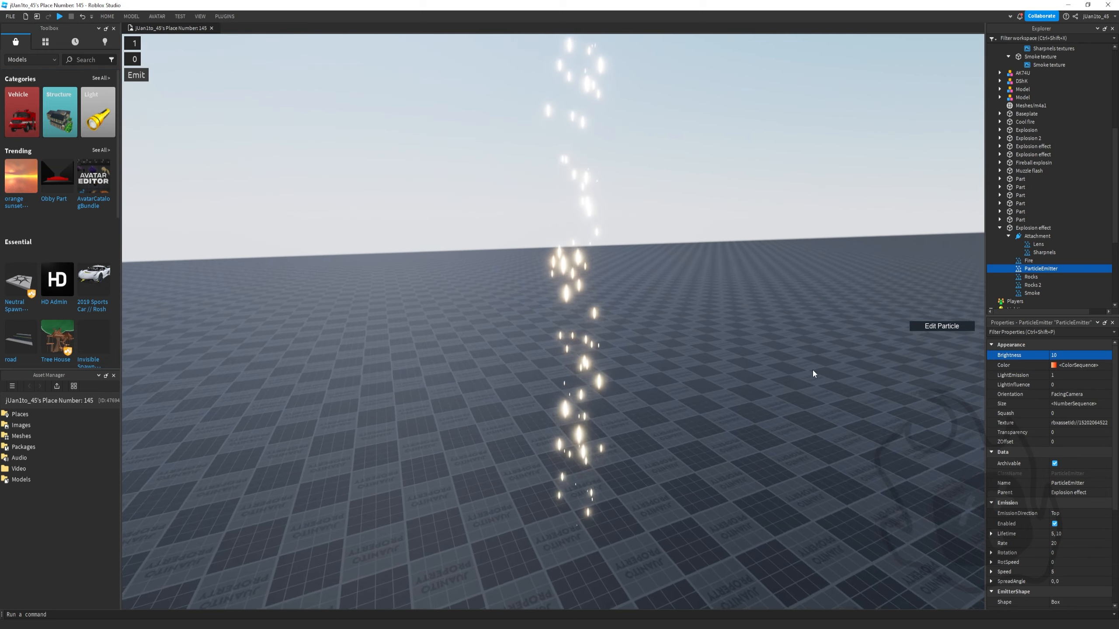
pyautogui.moveTo(813, 370); pyautogui.dragTo(814, 374, button='right')
# Set the new emitter's size curve value at time 0.1 to 0.4
pyautogui.click(1075, 404)
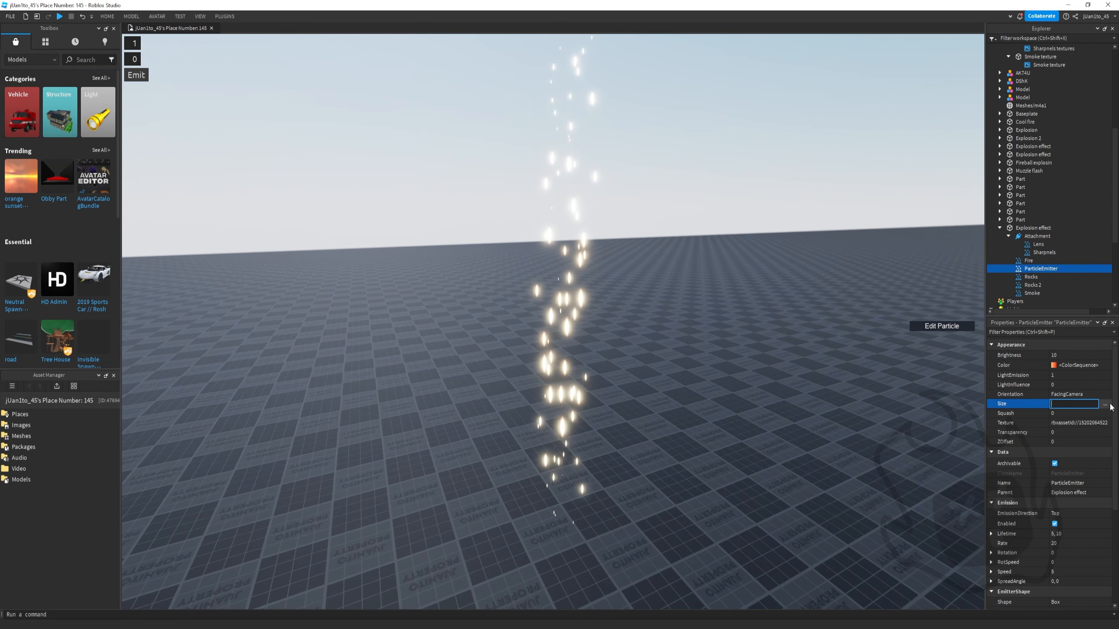
pyautogui.click(1107, 404)
pyautogui.doubleClick(490, 372)
pyautogui.write('0.')
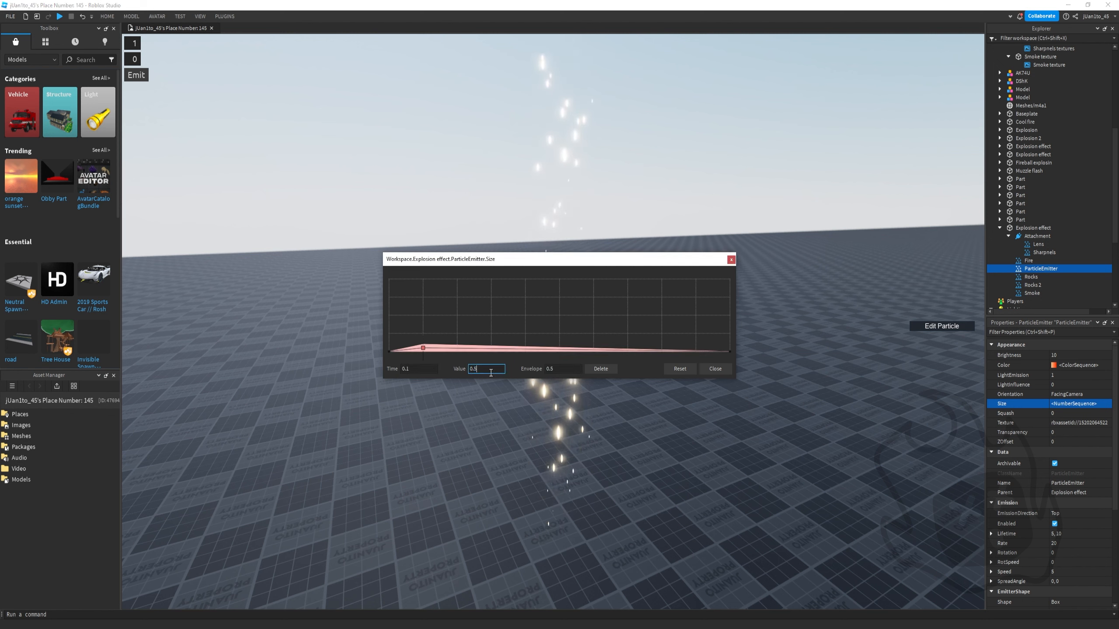
pyautogui.write('4')
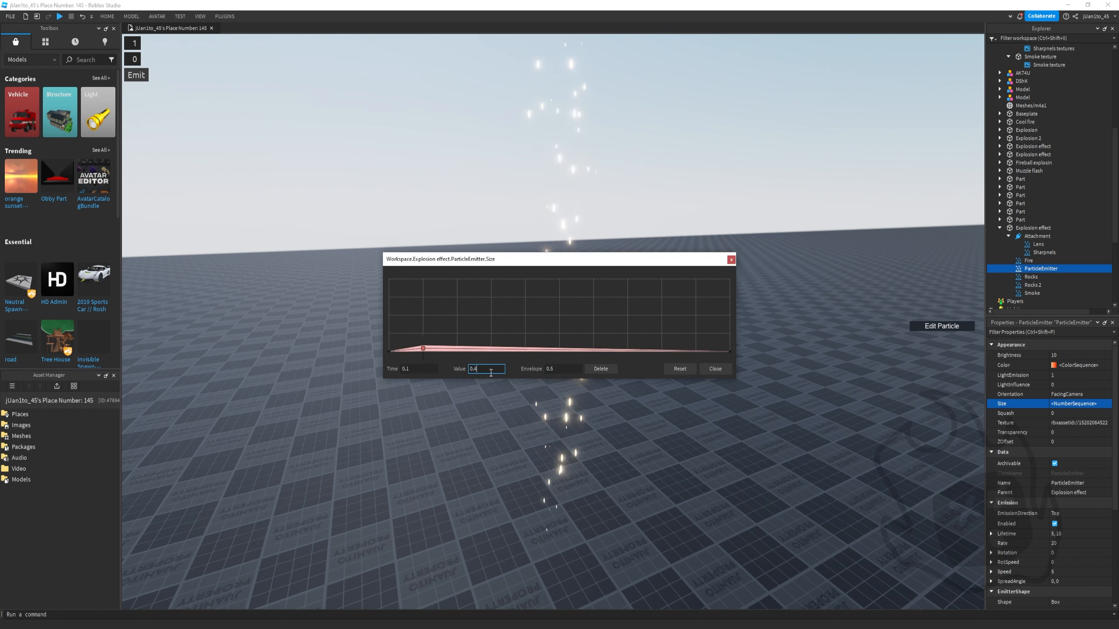
pyautogui.click(722, 368)
# Change the start color of the new emitter's color gradient to a deeper, redder orange
pyautogui.click(1075, 365)
pyautogui.click(1107, 365)
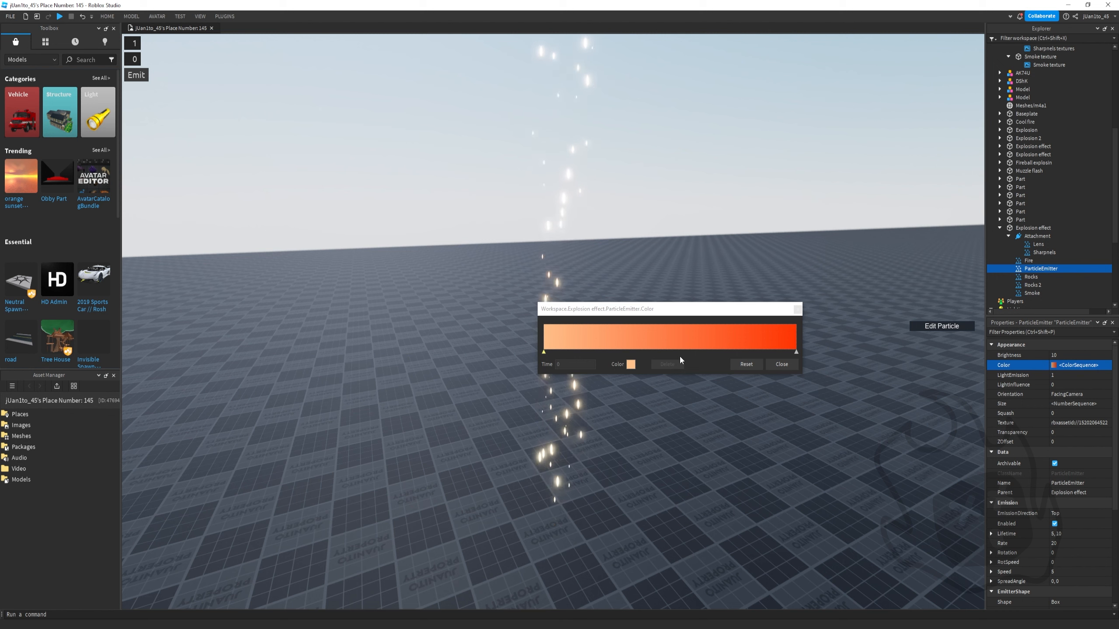
pyautogui.click(629, 364)
pyautogui.click(644, 285)
pyautogui.click(666, 231)
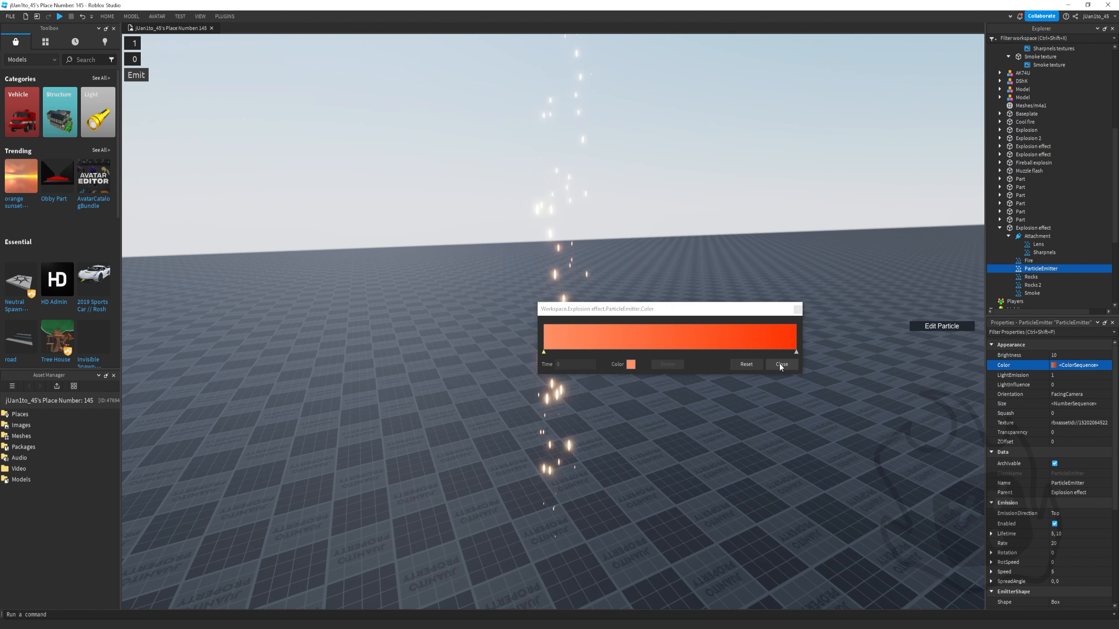
pyautogui.click(781, 364)
# Shape the new emitter's squash curve, lowering its end point to value -1.5 with envelope 1.5 and adjusting its start point
pyautogui.click(1100, 414)
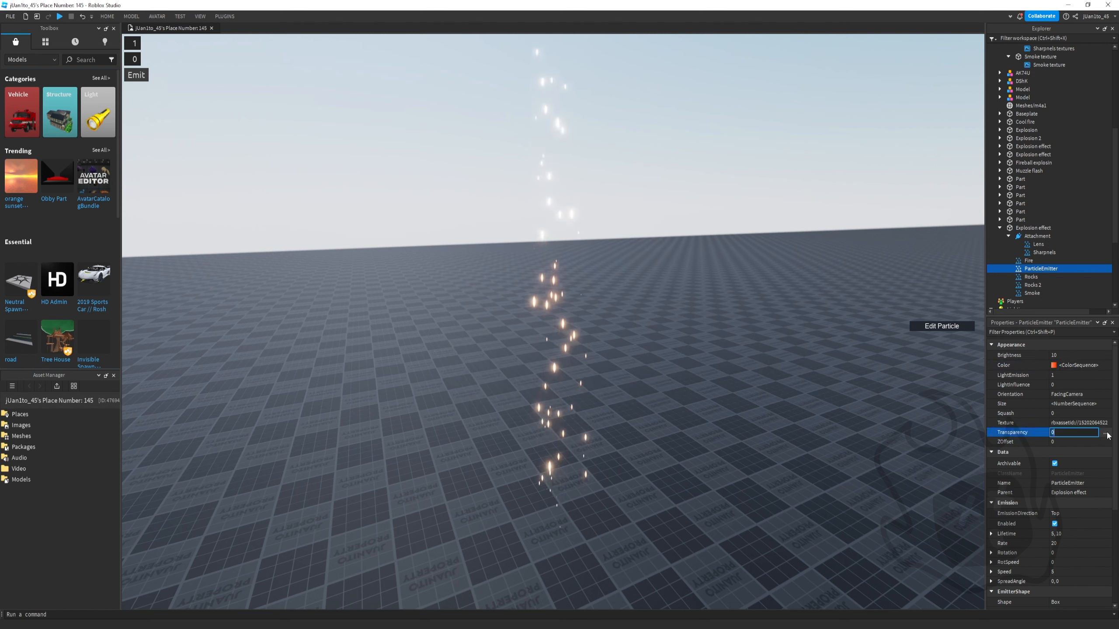
pyautogui.click(1106, 414)
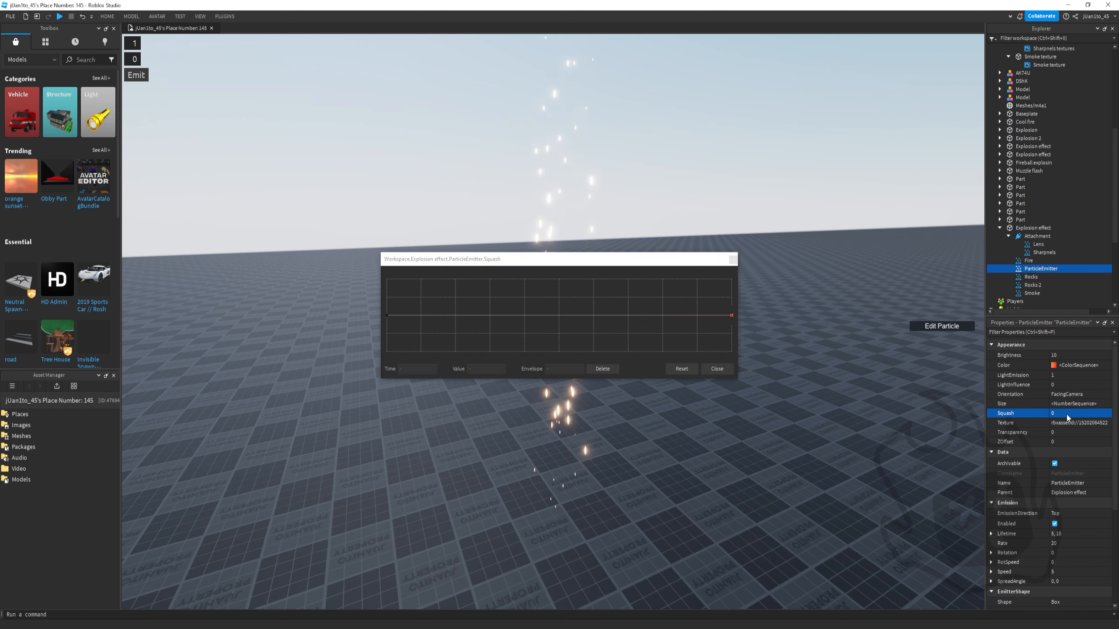
pyautogui.click(387, 315)
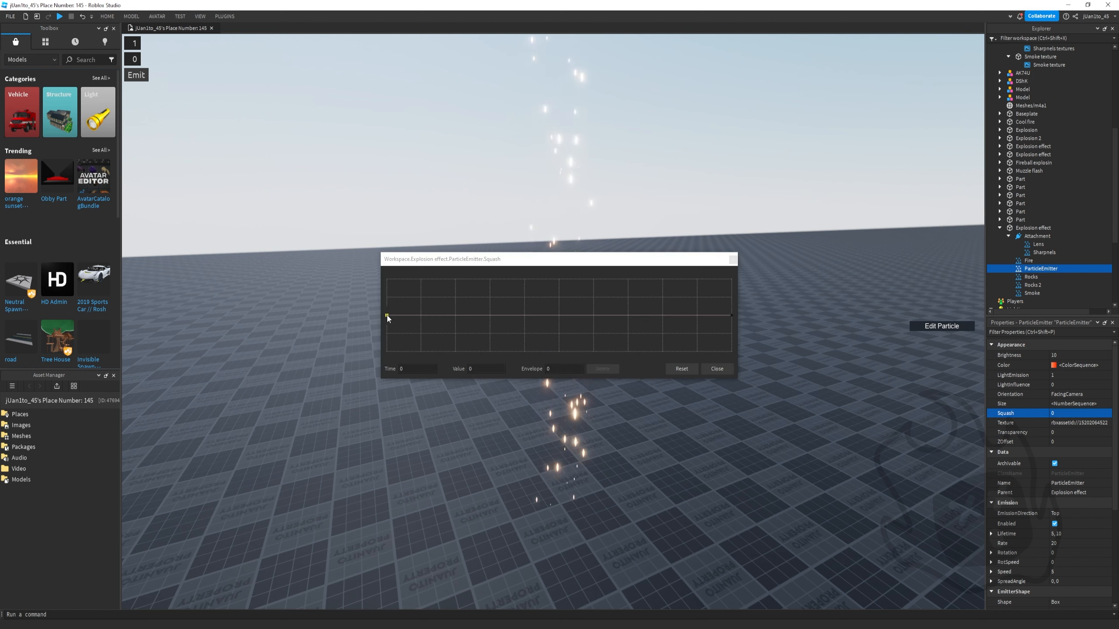
pyautogui.moveTo(731, 316); pyautogui.dragTo(731, 335)
pyautogui.moveTo(781, 288); pyautogui.dragTo(781, 288, button='right')
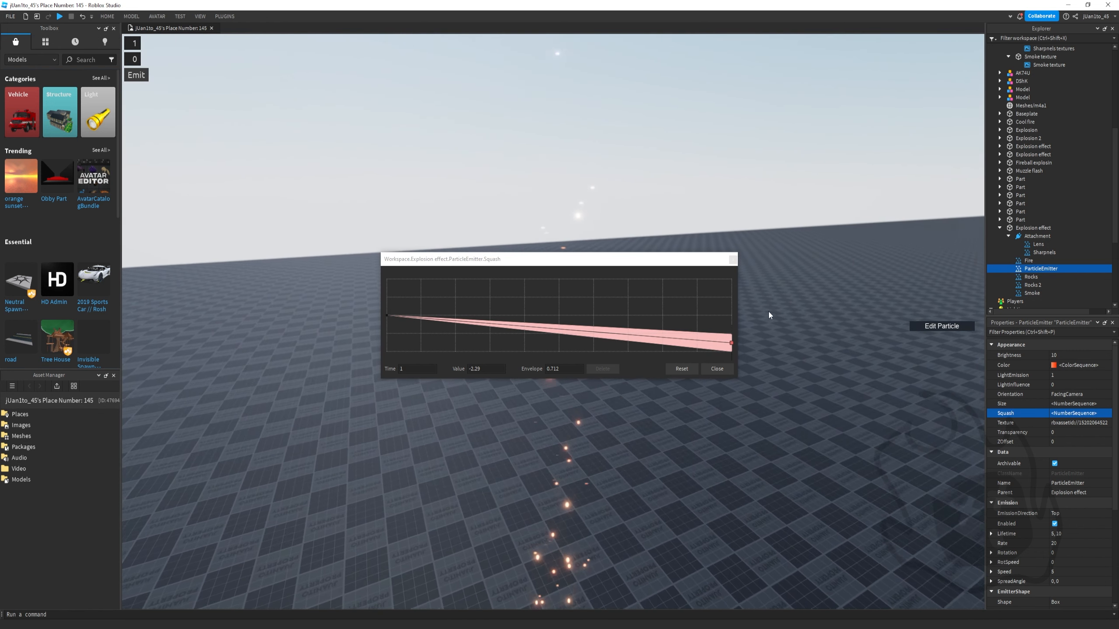
pyautogui.moveTo(732, 342); pyautogui.dragTo(735, 314)
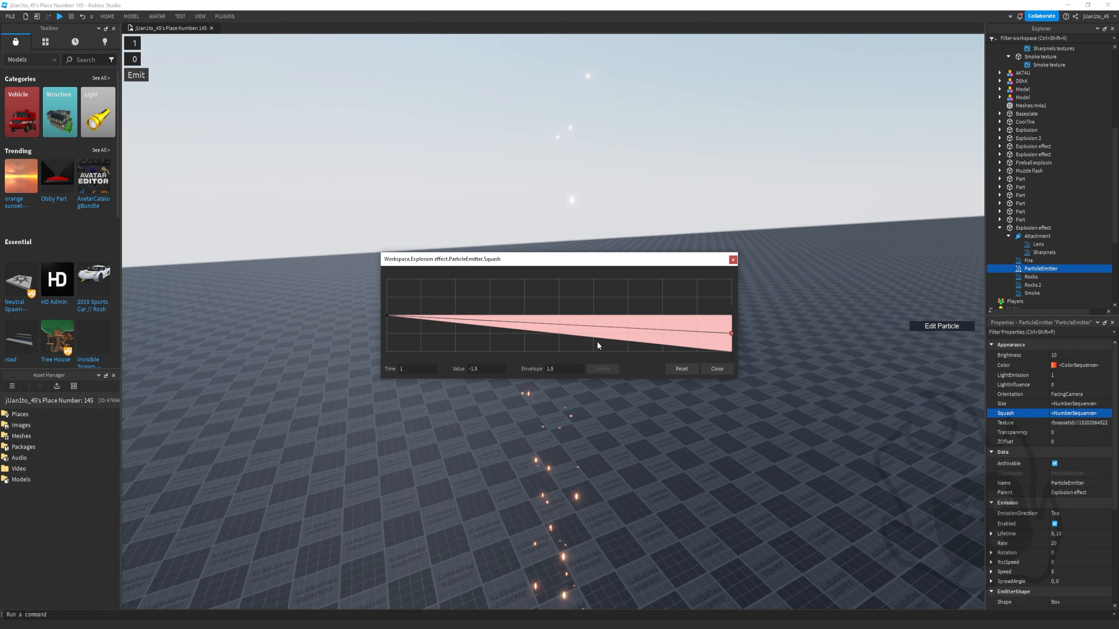
pyautogui.moveTo(387, 317)
pyautogui.mouseDown()
pyautogui.moveTo(387, 304)
pyautogui.moveTo(387, 314)
pyautogui.mouseUp()
pyautogui.click(717, 369)
pyautogui.moveTo(720, 402); pyautogui.dragTo(720, 403, button='right')
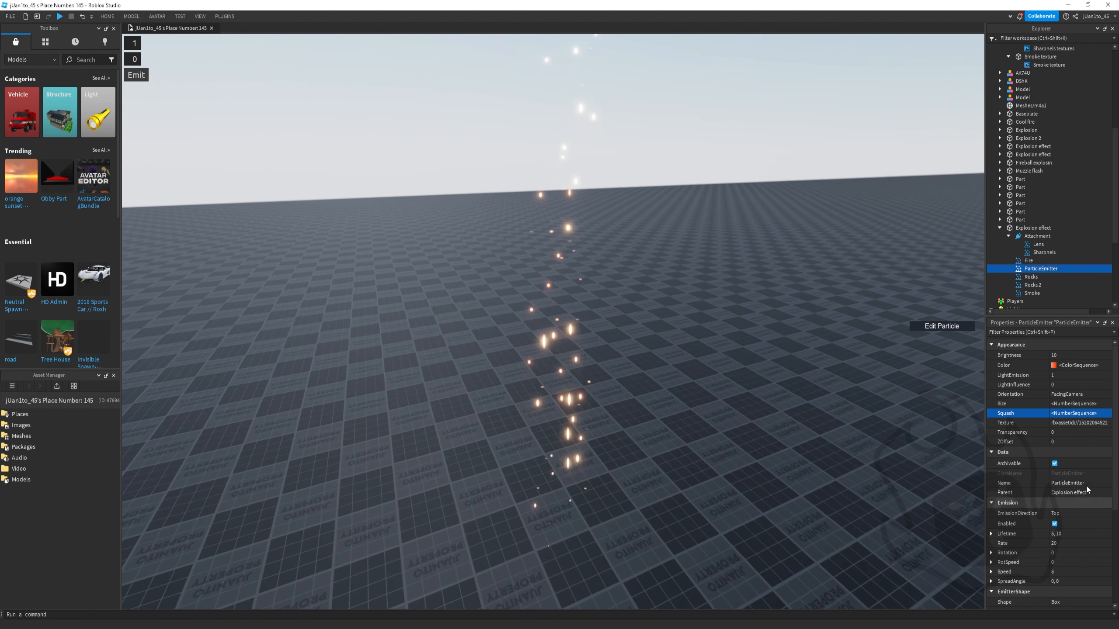
# Edit the end of the new emitter's transparency curve
pyautogui.click(1081, 432)
pyautogui.click(1107, 432)
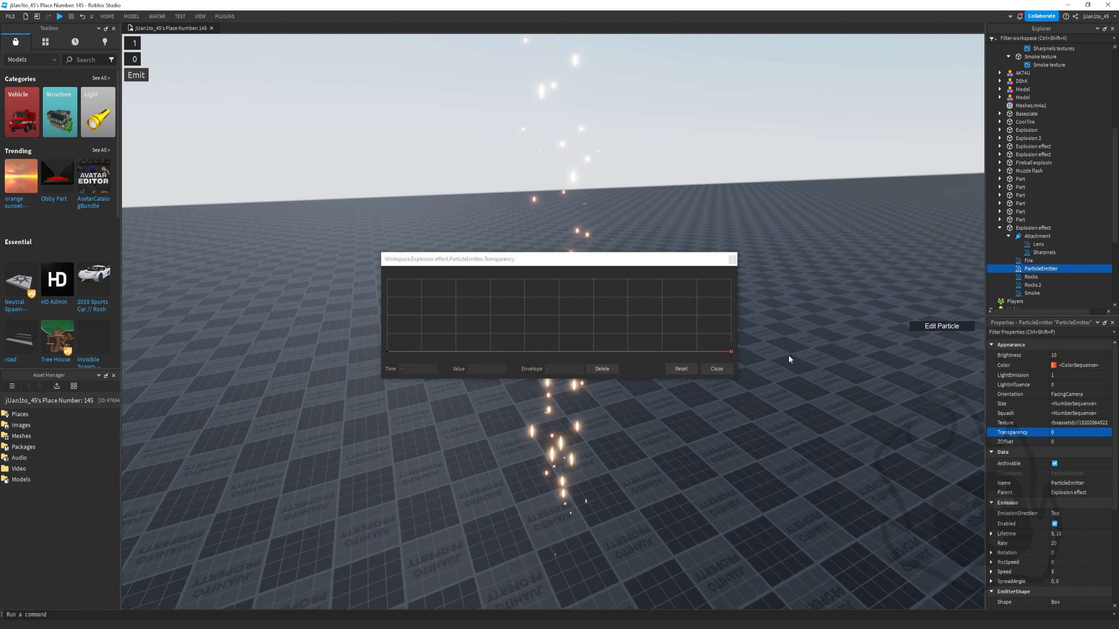
pyautogui.click(729, 351)
pyautogui.click(718, 369)
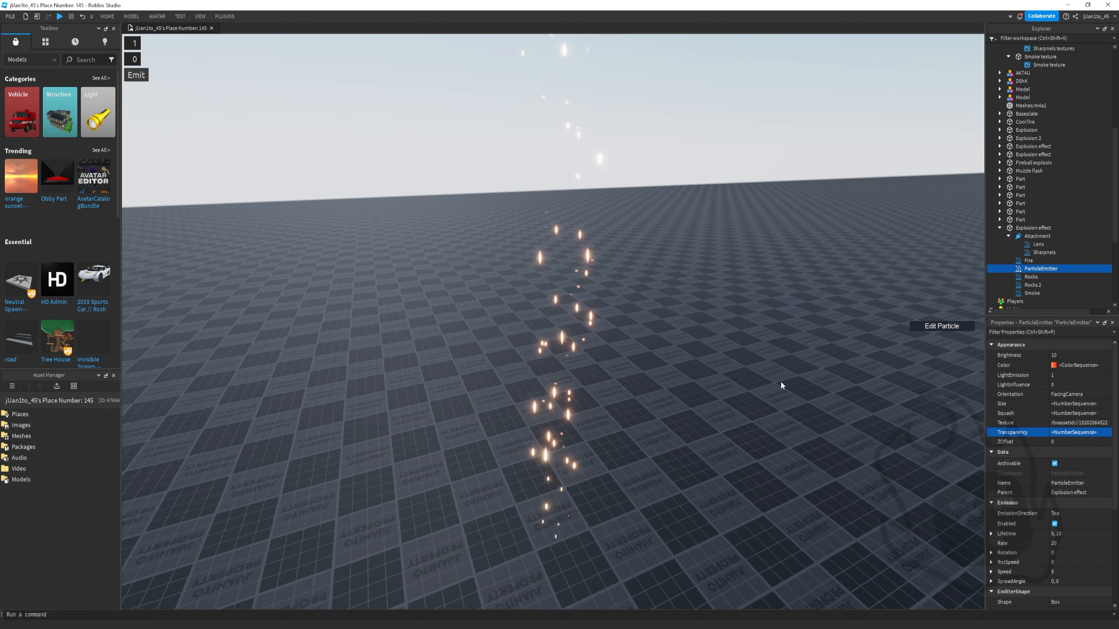
# Set the new emitter's ZOffset to 1 and its lifetime to 1, 2.5
pyautogui.click(1066, 442)
pyautogui.write('1')
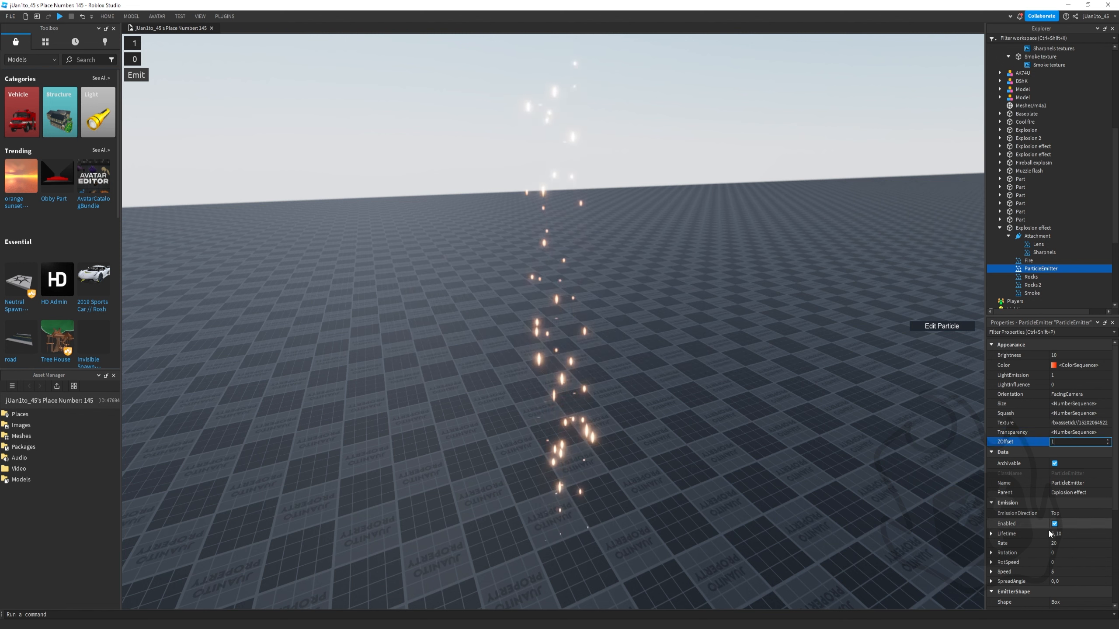
pyautogui.click(1062, 534)
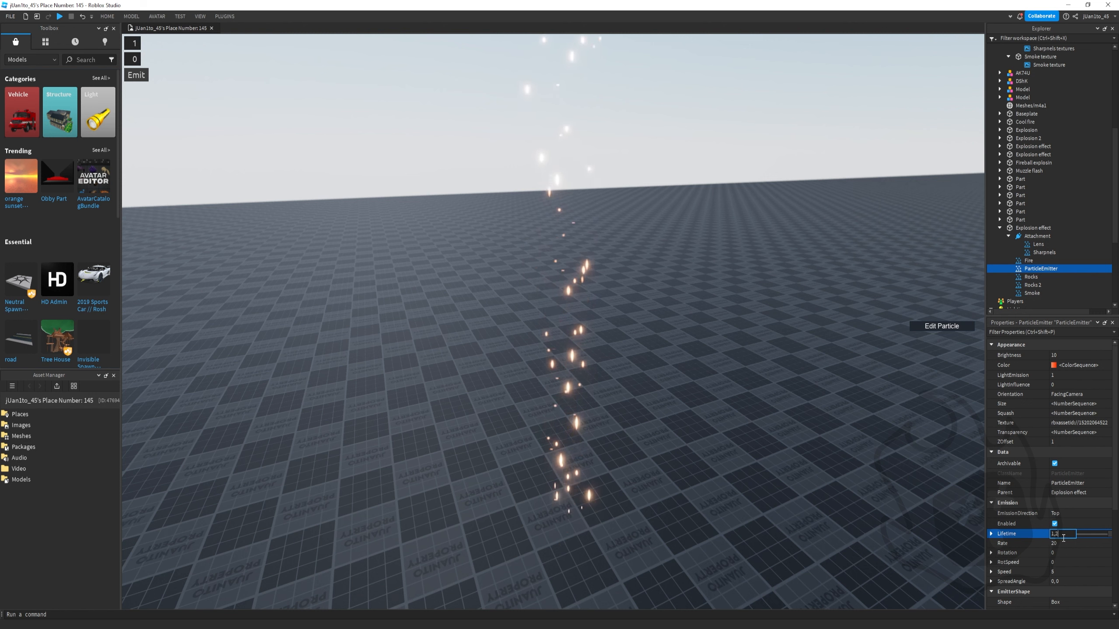
# Set the new emitter's rotation range to -180, 180
pyautogui.click(1066, 553)
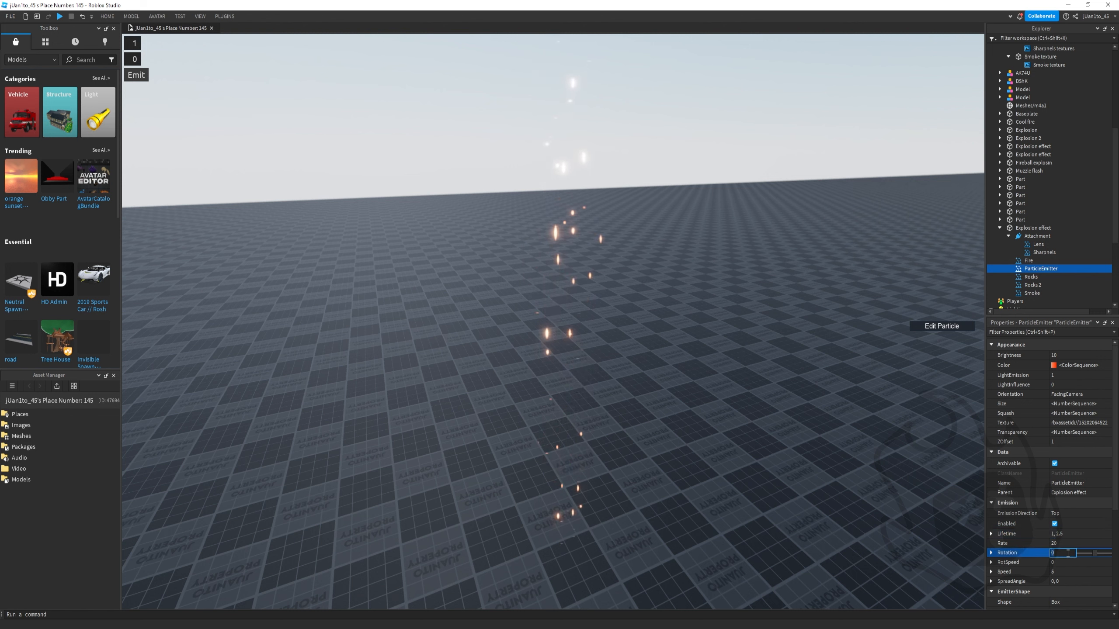
pyautogui.write('-180, 1')
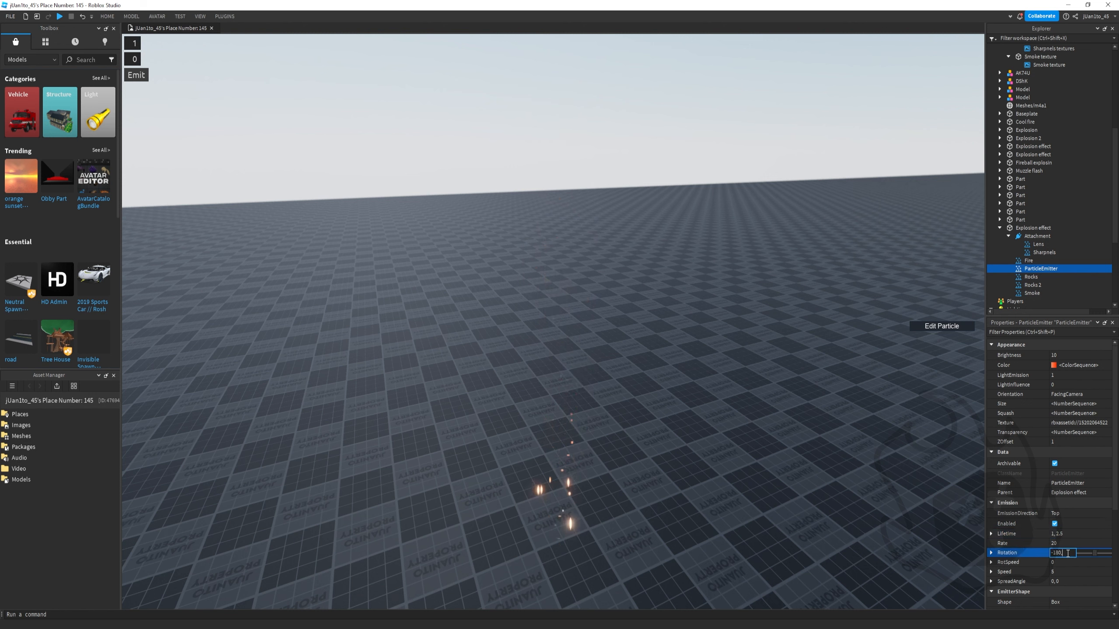
pyautogui.write('70')
pyautogui.press('Return')
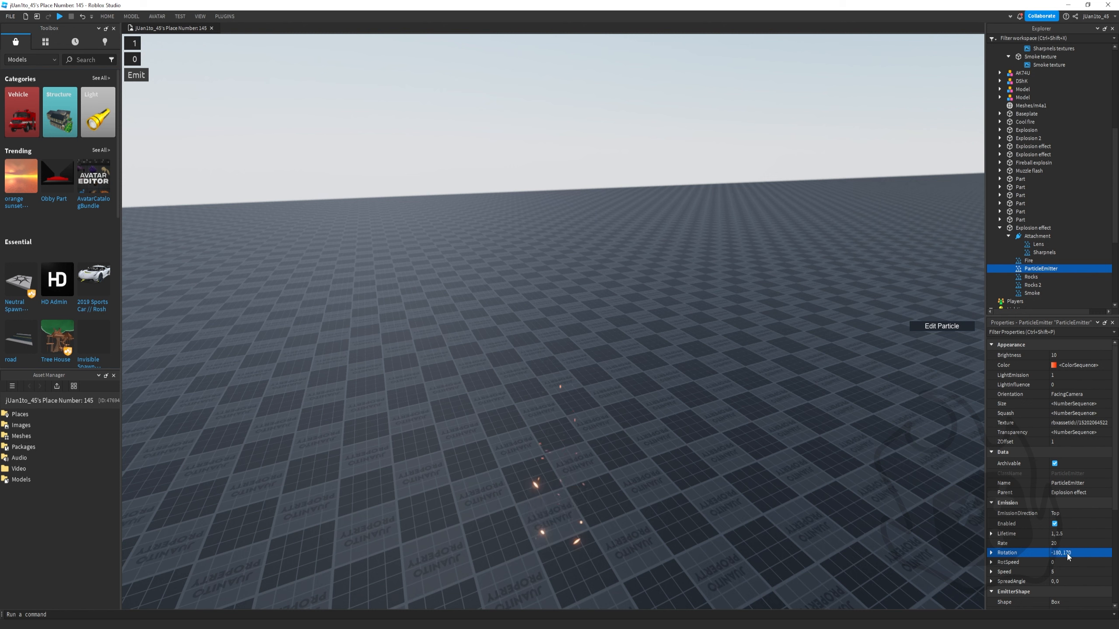
pyautogui.click(1072, 554)
pyautogui.press('BackSpace')
pyautogui.press('BackSpace')
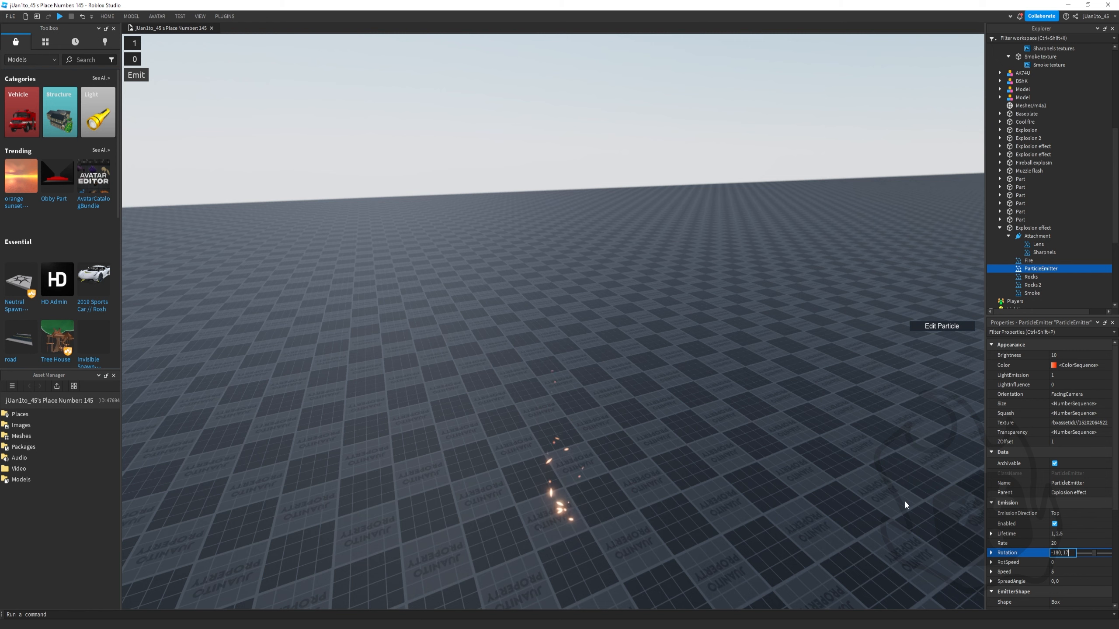
pyautogui.press('BackSpace')
pyautogui.write('80')
pyautogui.press('Return')
# Set the new emitter's RotSpeed range to -360, 360 and check the spinning particles in the viewport
pyautogui.moveTo(859, 499); pyautogui.dragTo(859, 499, button='right')
pyautogui.press('w')
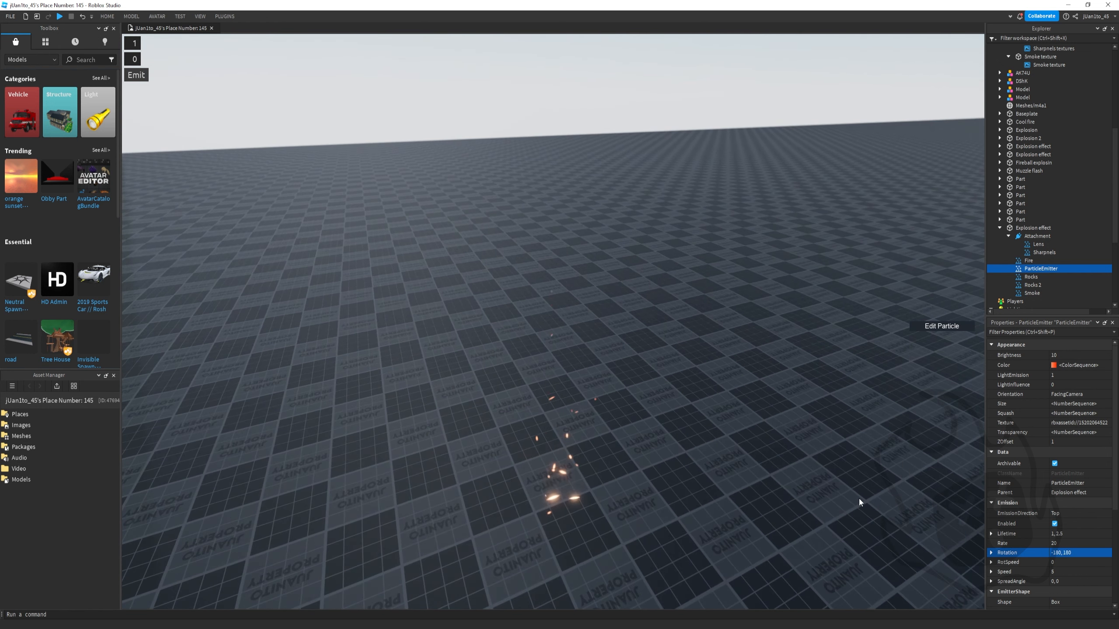
pyautogui.press('q')
pyautogui.click(1069, 563)
pyautogui.write('-36')
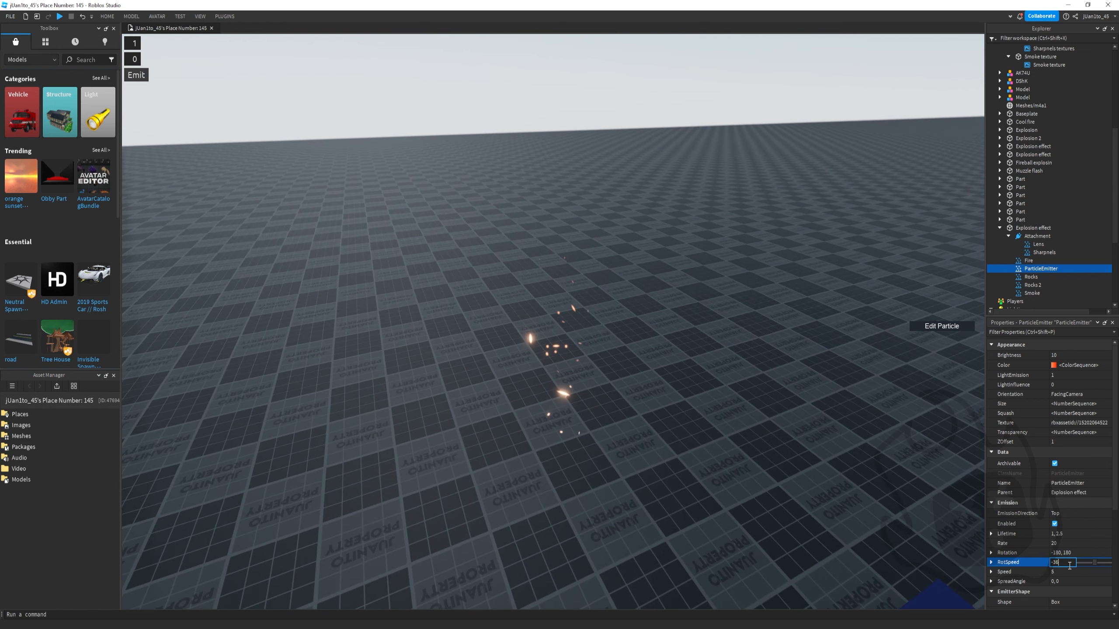
pyautogui.write('0,360')
pyautogui.moveTo(718, 392); pyautogui.dragTo(754, 392, button='right')
pyautogui.press('w')
pyautogui.press('s')
pyautogui.moveTo(621, 439); pyautogui.dragTo(622, 439, button='right')
pyautogui.press('w')
pyautogui.press('s')
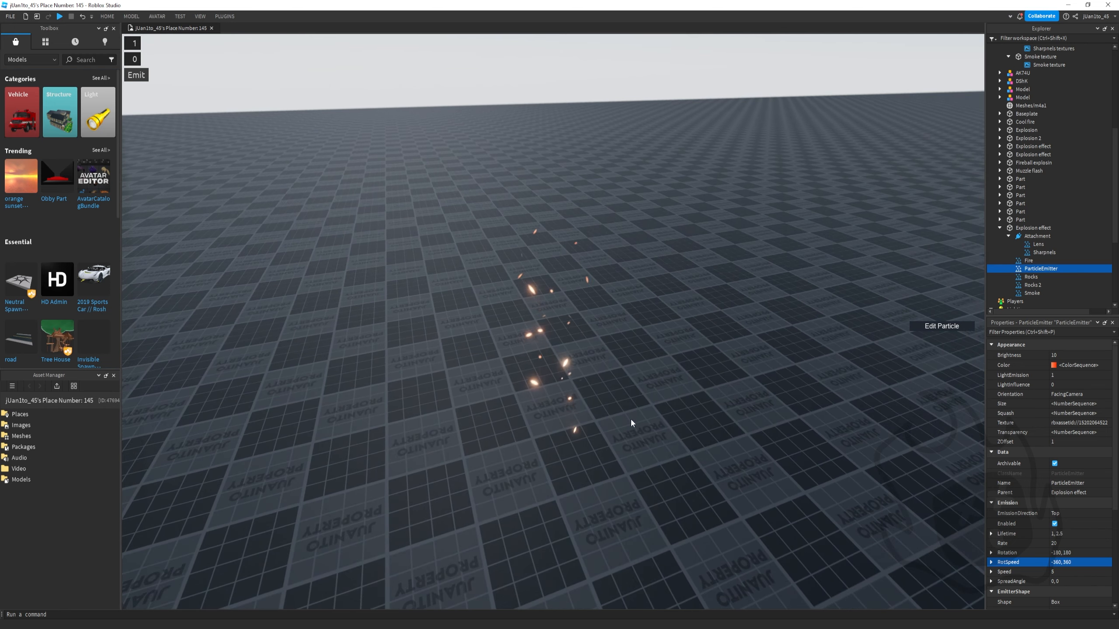
# Set the new emitter's speed range to 5, 15
pyautogui.click(1067, 573)
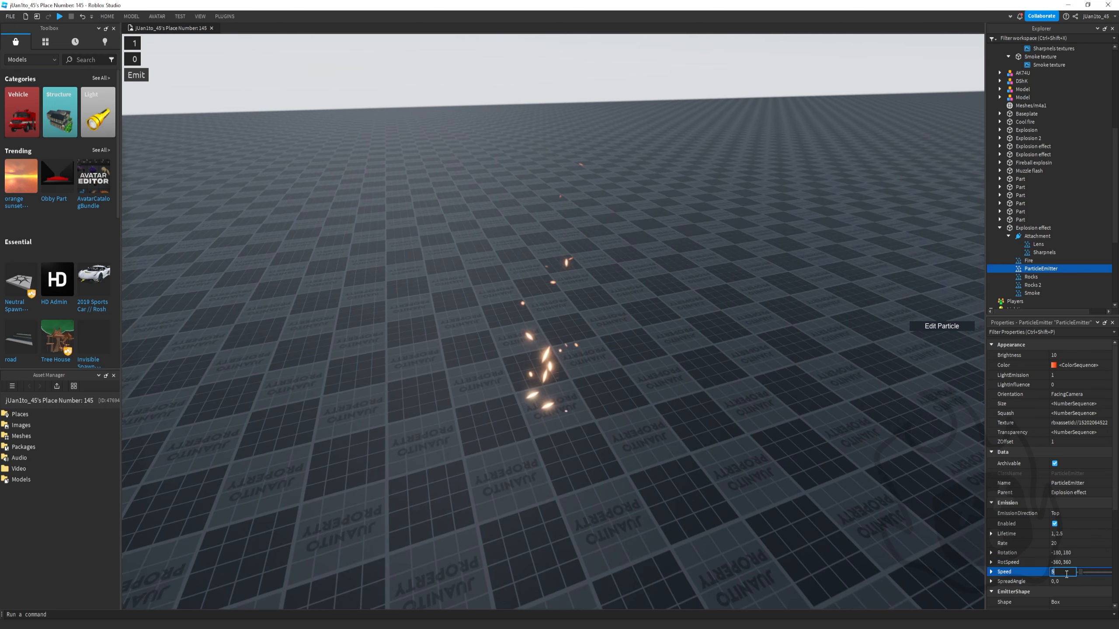
pyautogui.write('15')
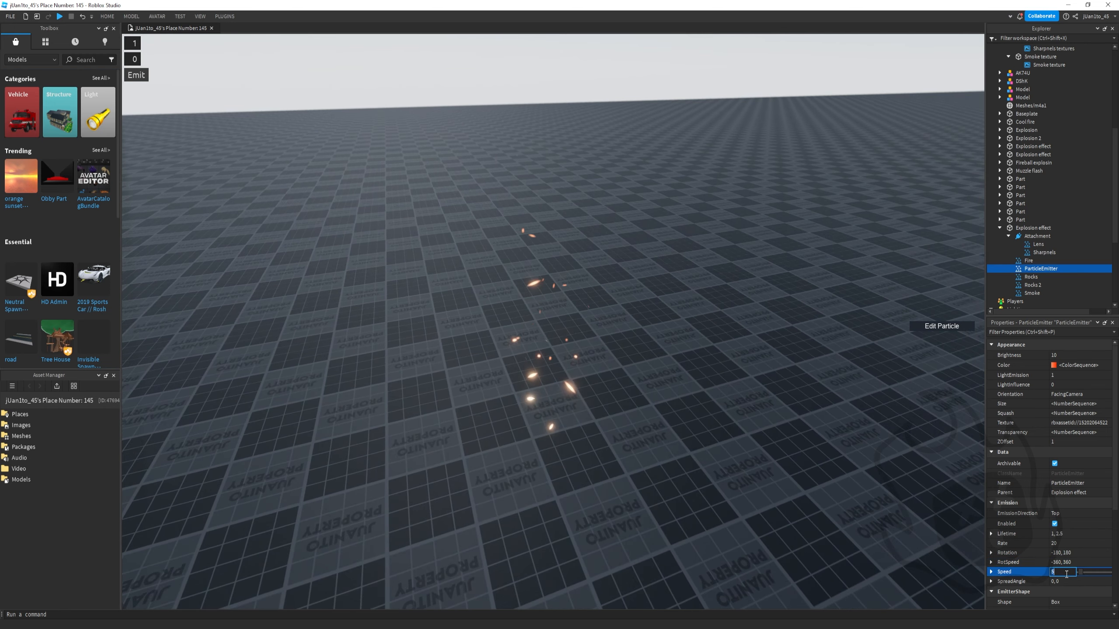
pyautogui.write(',')
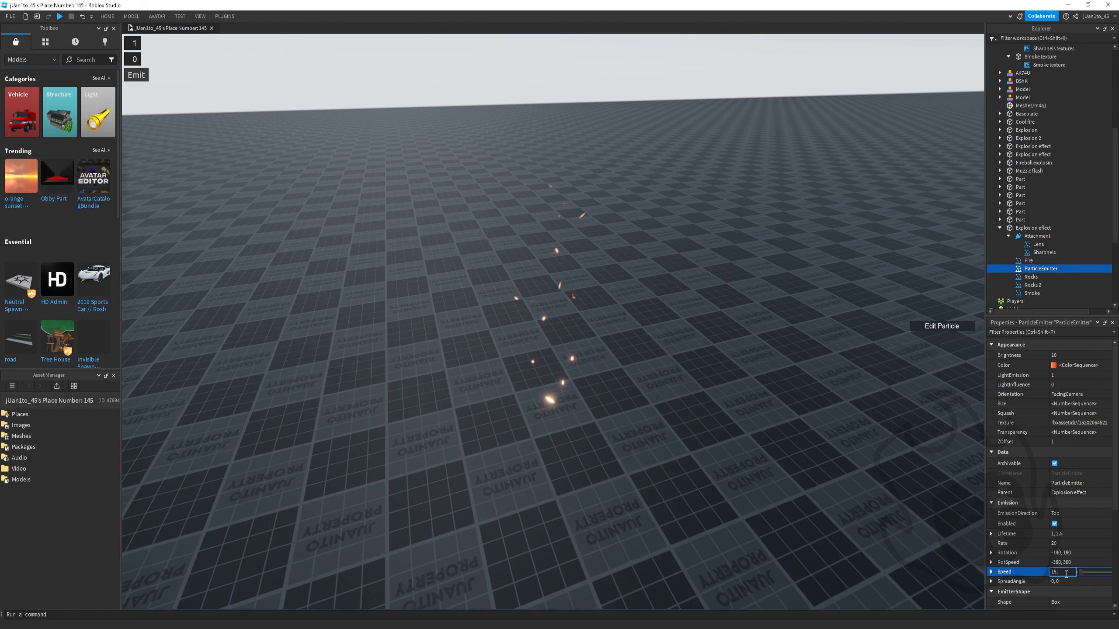
pyautogui.press('BackSpace')
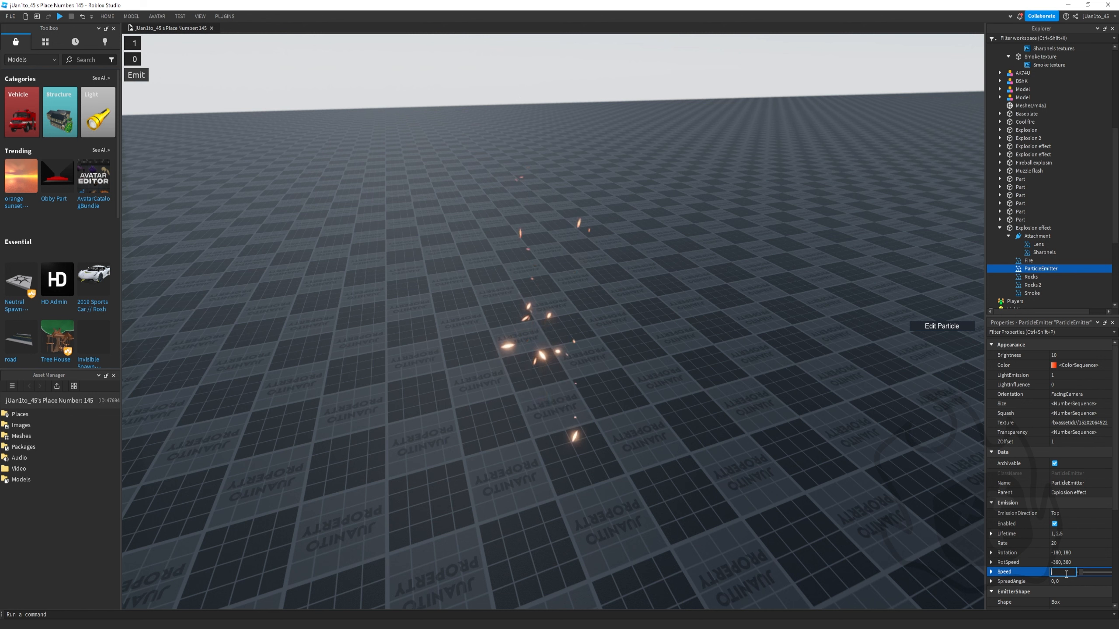
pyautogui.write(',')
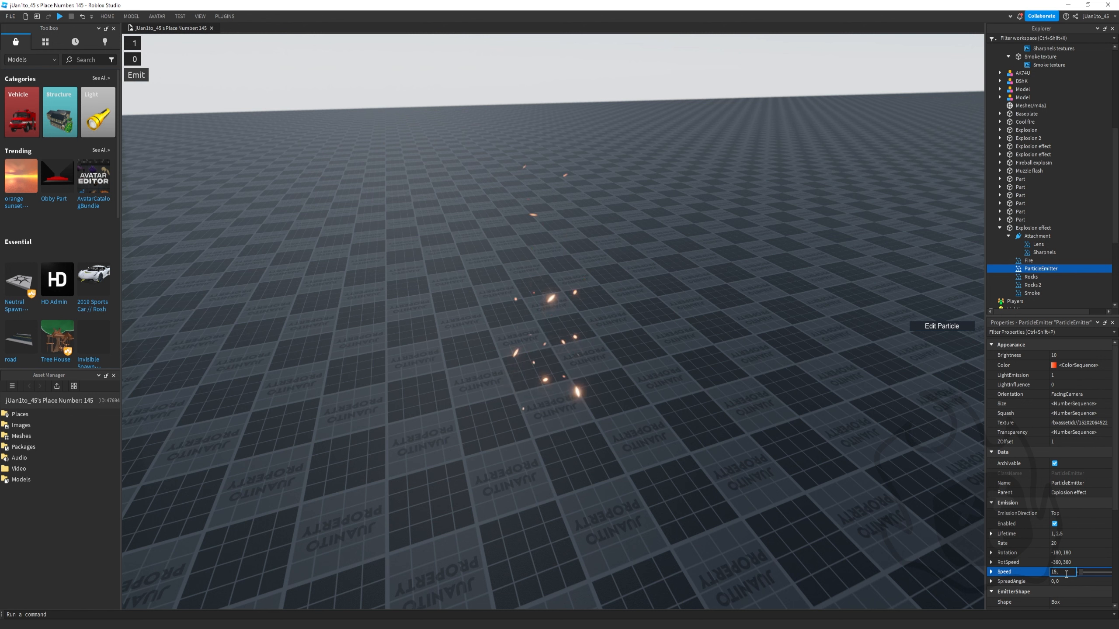
pyautogui.write(' 15')
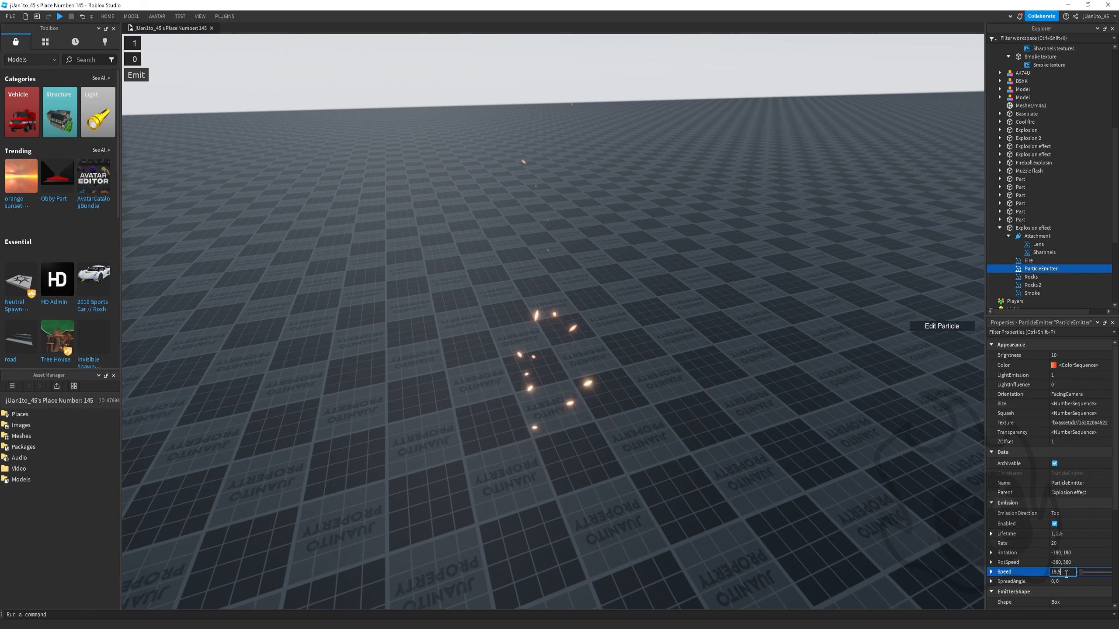
pyautogui.press('Return')
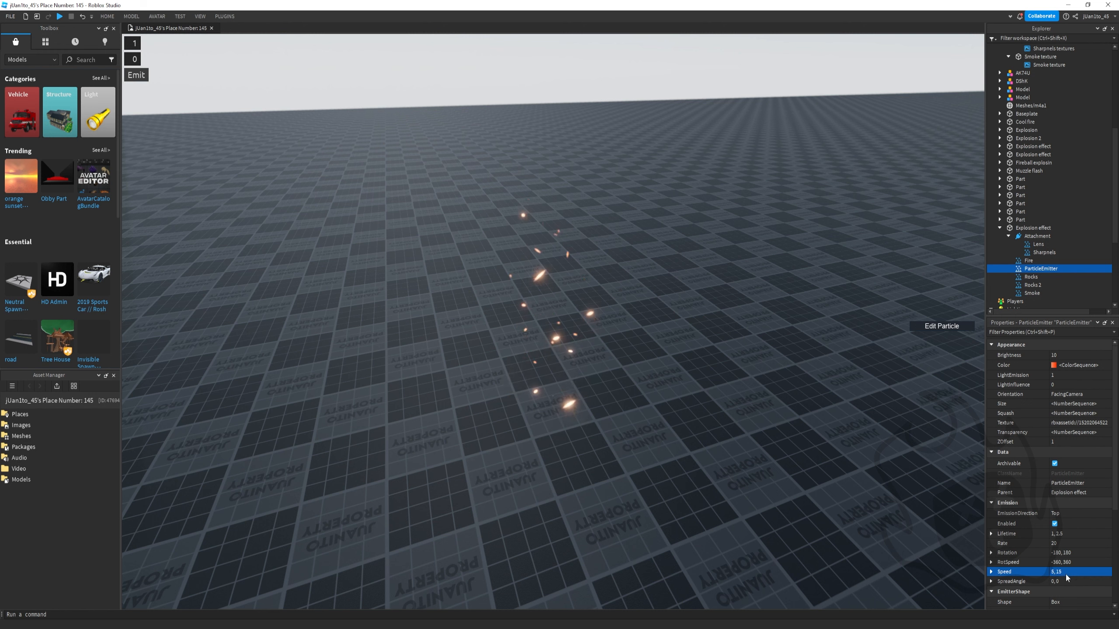
# Set the new emitter's drag to 4
pyautogui.click(1030, 293)
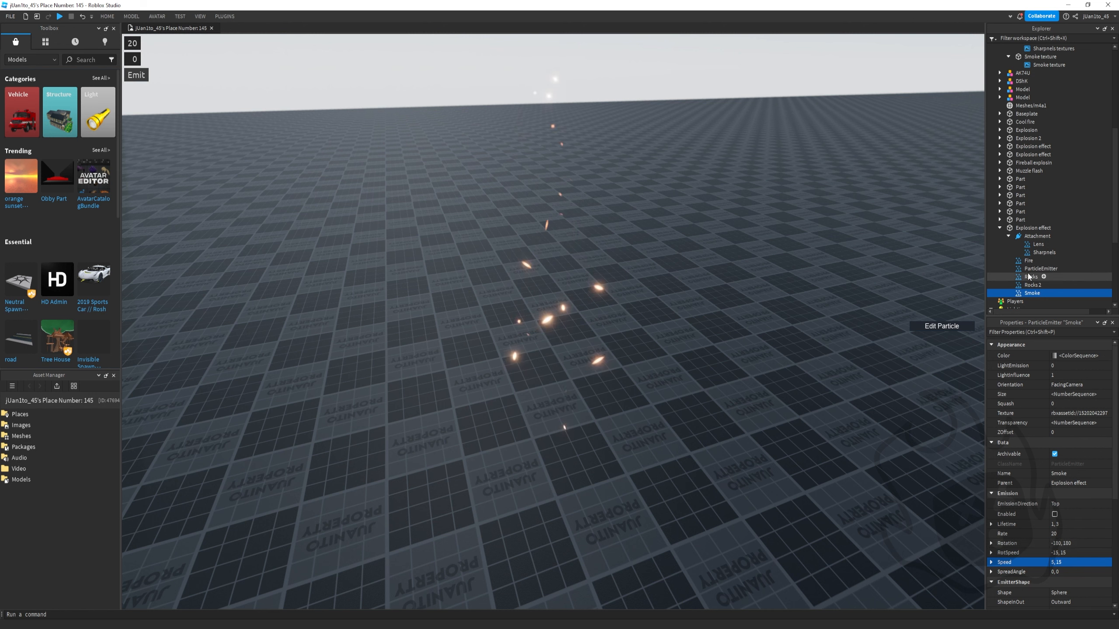
pyautogui.click(1040, 269)
pyautogui.scroll(-5, 1061, 538)
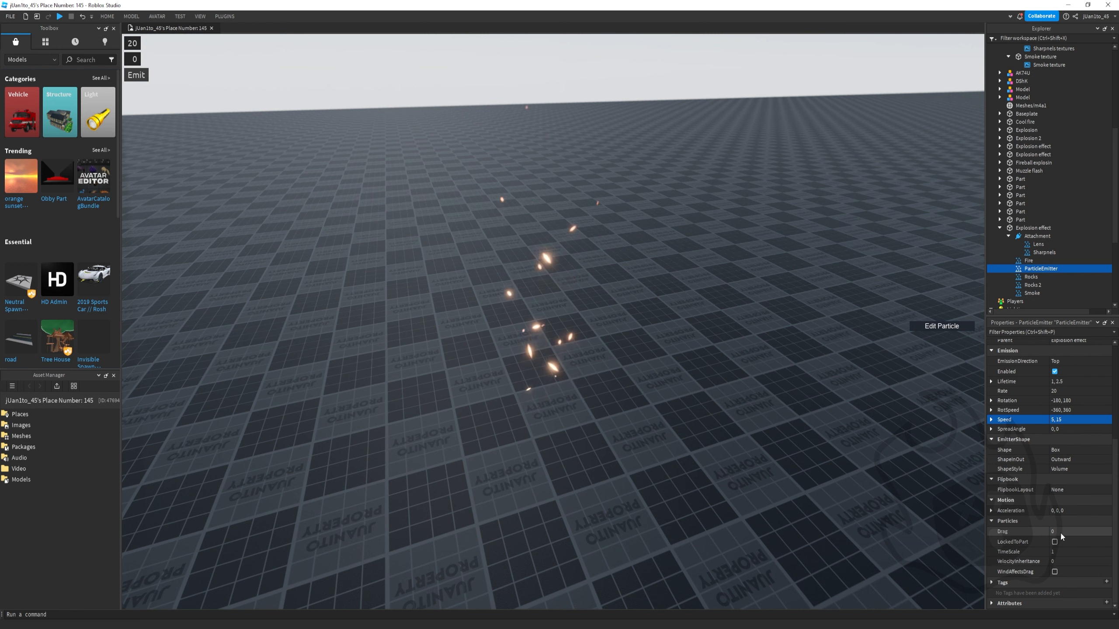
pyautogui.click(1060, 531)
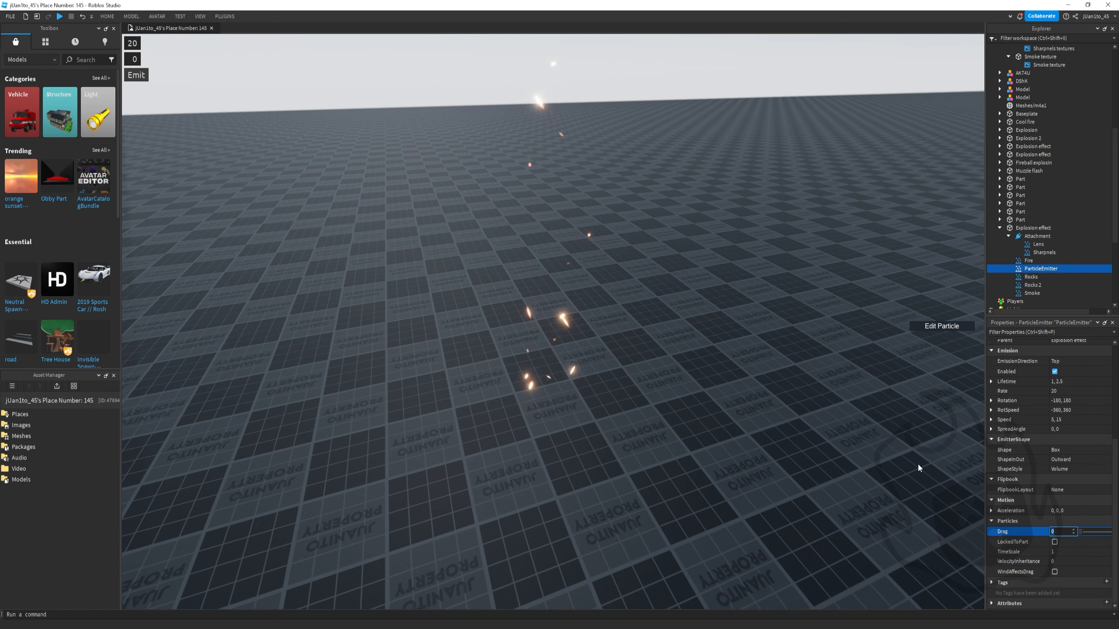
pyautogui.write('4')
pyautogui.press('Return')
# Change the new emitter's shape to Sphere
pyautogui.scroll(-3, 899, 451)
pyautogui.click(1067, 452)
pyautogui.click(1066, 462)
pyautogui.moveTo(879, 400); pyautogui.dragTo(879, 406, button='right')
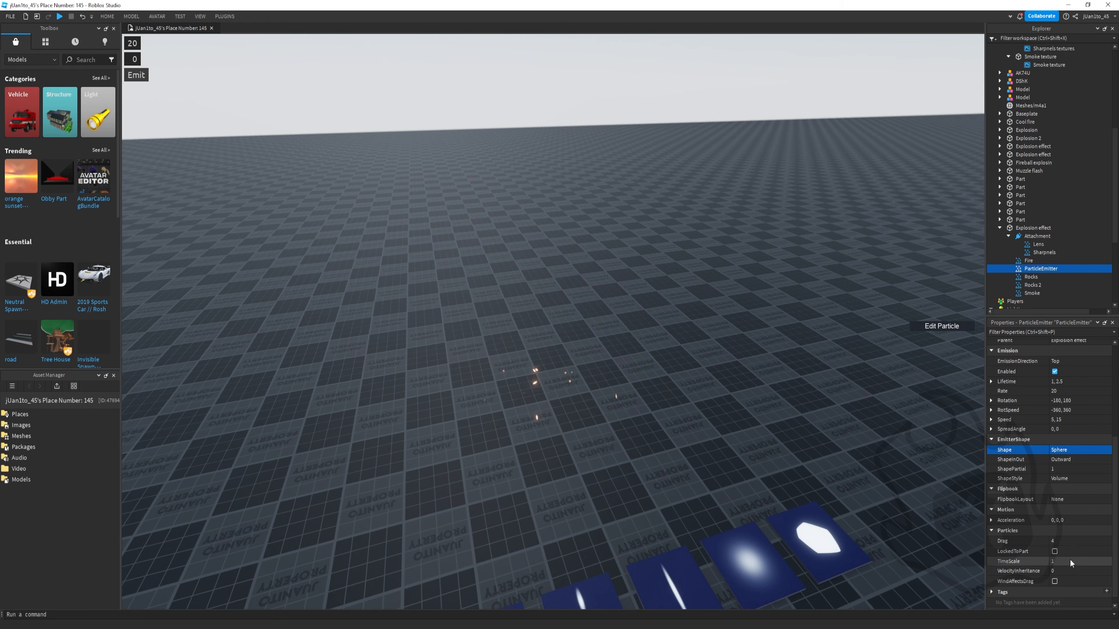
# Set the new emitter's drag to 3 and inspect the particles
pyautogui.click(1064, 541)
pyautogui.write('3')
pyautogui.moveTo(897, 425); pyautogui.dragTo(896, 428, button='right')
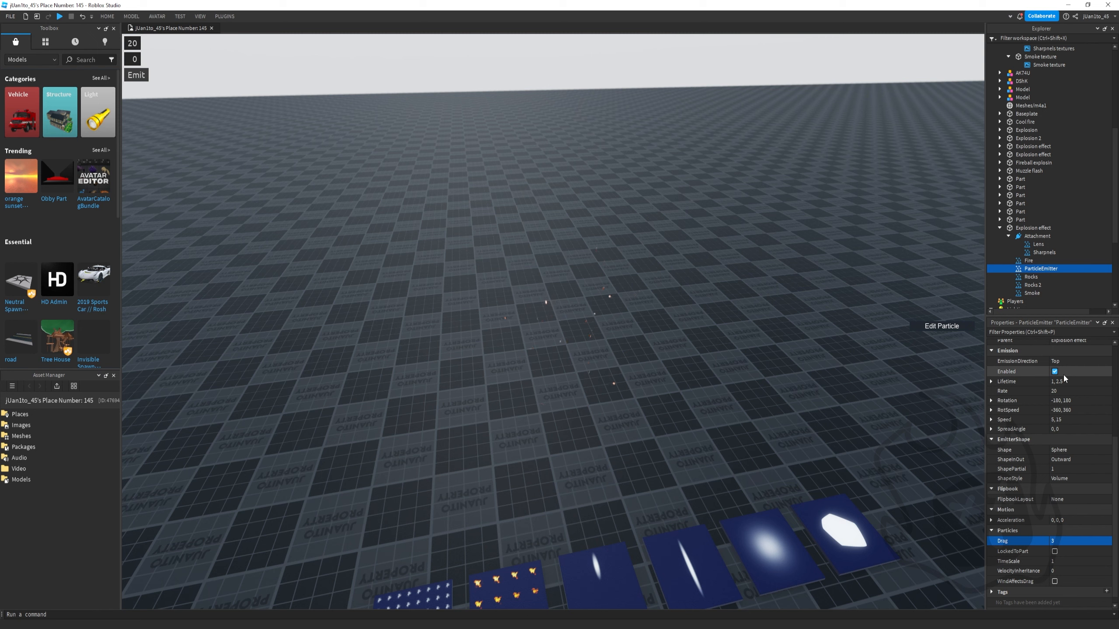
# Set the new emitter's acceleration to 5 along Y so its particles drift upward
pyautogui.click(1066, 520)
pyautogui.click(992, 520)
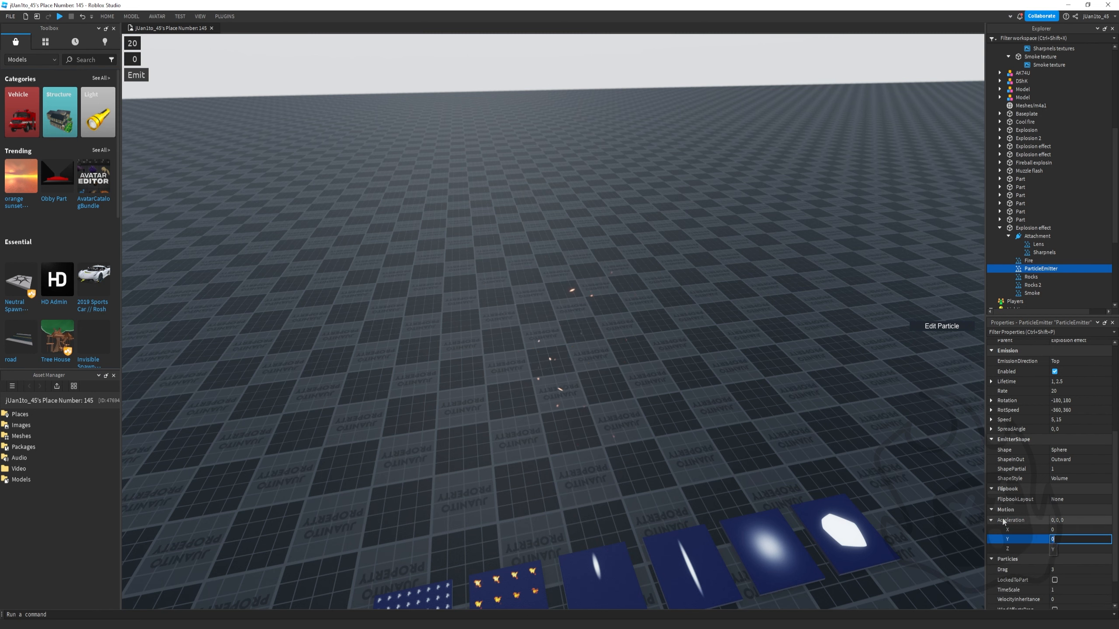
pyautogui.write('5')
pyautogui.press('Return')
pyautogui.moveTo(894, 430); pyautogui.dragTo(897, 425, button='right')
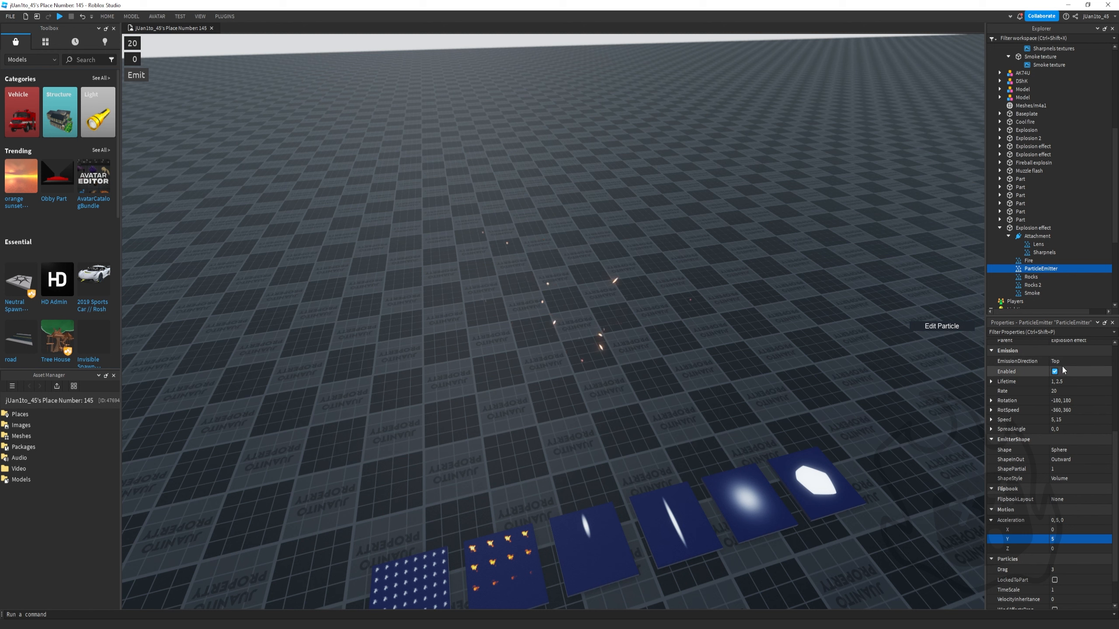
# Disable the new emitter's continuous emission and test it in bursts with an emit count of 100
pyautogui.click(1054, 372)
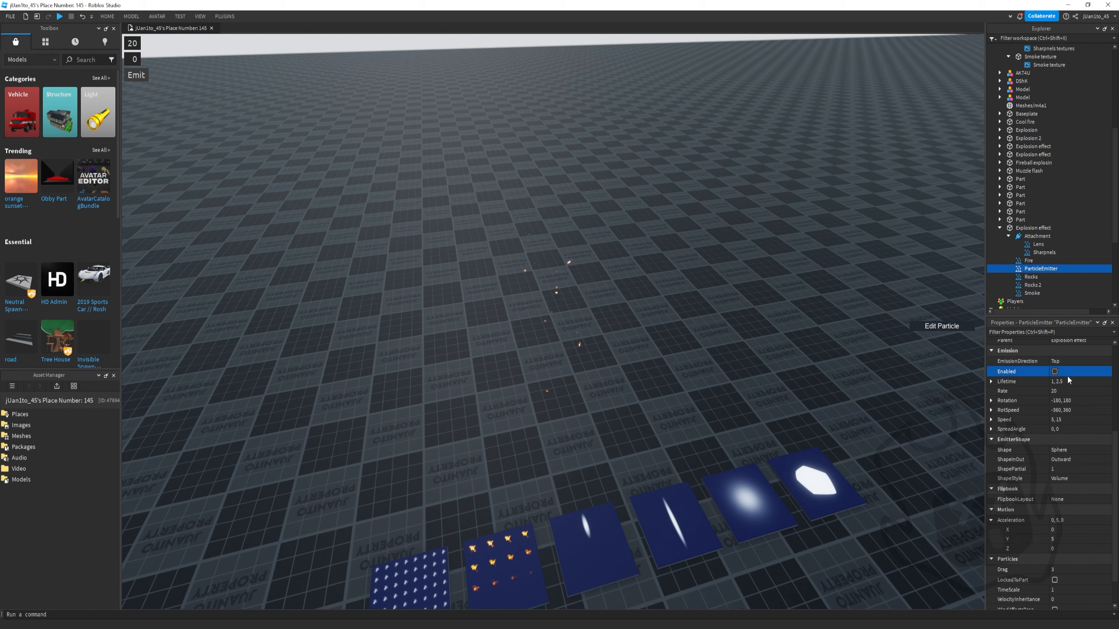
pyautogui.click(146, 78)
pyautogui.click(146, 78)
# Rename the new particle emitter as Embers
pyautogui.scroll(3, 1068, 388)
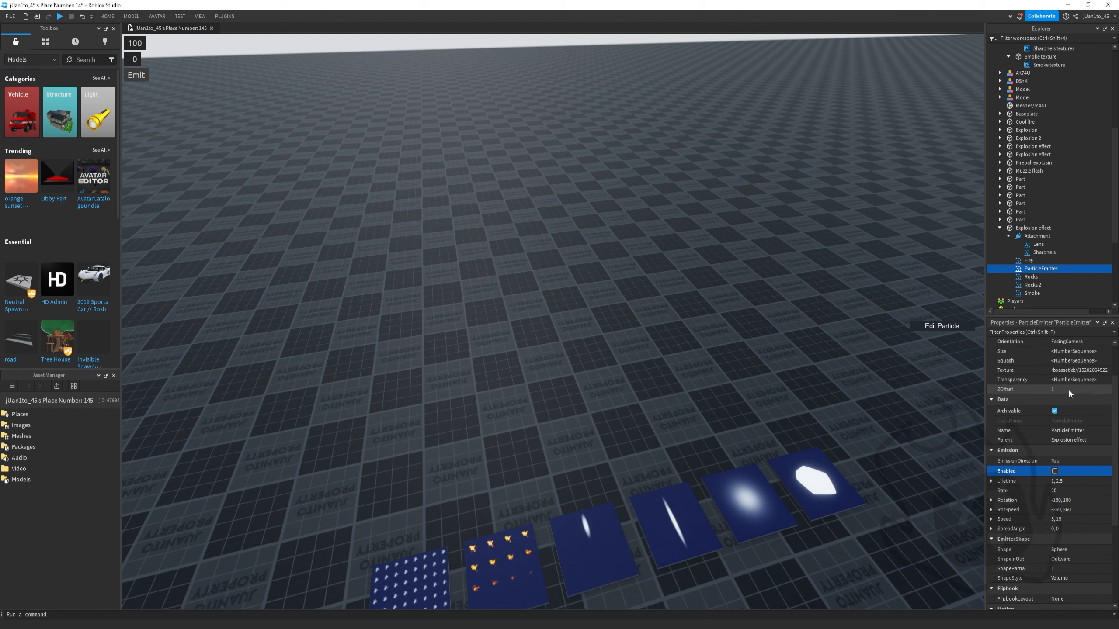
pyautogui.click(1081, 432)
pyautogui.write('Ember')
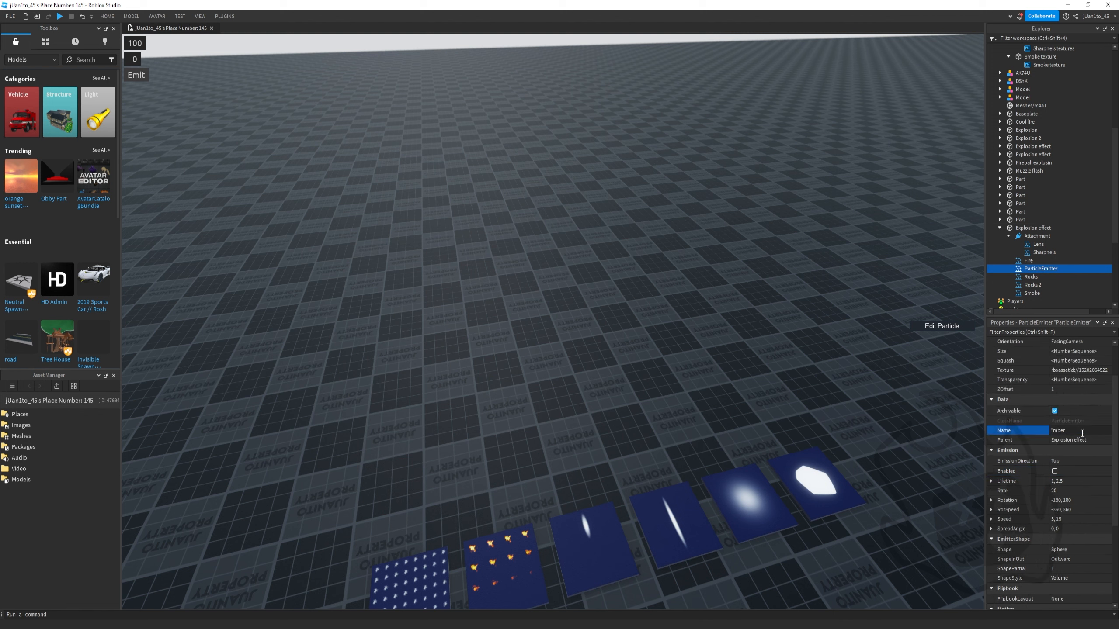
pyautogui.write('s')
pyautogui.press('Return')
# Select all seven emitters of the explosion effect and emit them together to check the embers in the blast
pyautogui.moveTo(1073, 246); pyautogui.dragTo(1042, 294)
pyautogui.click(140, 75)
pyautogui.moveTo(141, 76); pyautogui.dragTo(141, 64, button='right')
pyautogui.press('s')
pyautogui.click(142, 76)
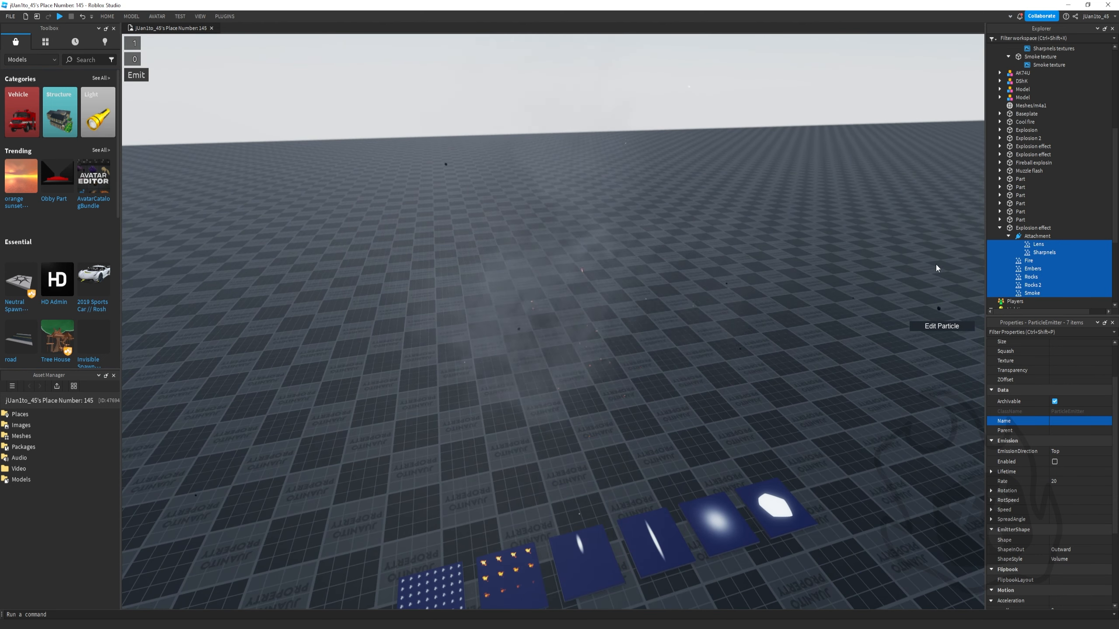
# Change the start color of the Embers color sequence to orange #ff791a and test the emitter
pyautogui.click(1053, 268)
pyautogui.click(1104, 369)
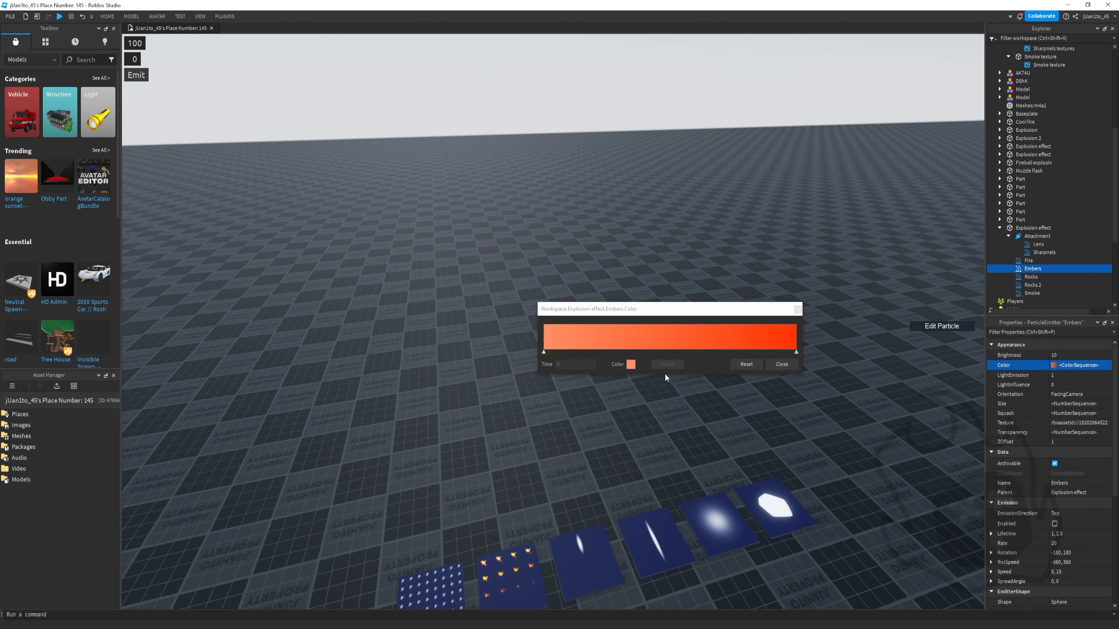
pyautogui.click(634, 366)
pyautogui.moveTo(630, 271)
pyautogui.mouseDown()
pyautogui.moveTo(639, 300)
pyautogui.moveTo(643, 259)
pyautogui.mouseUp()
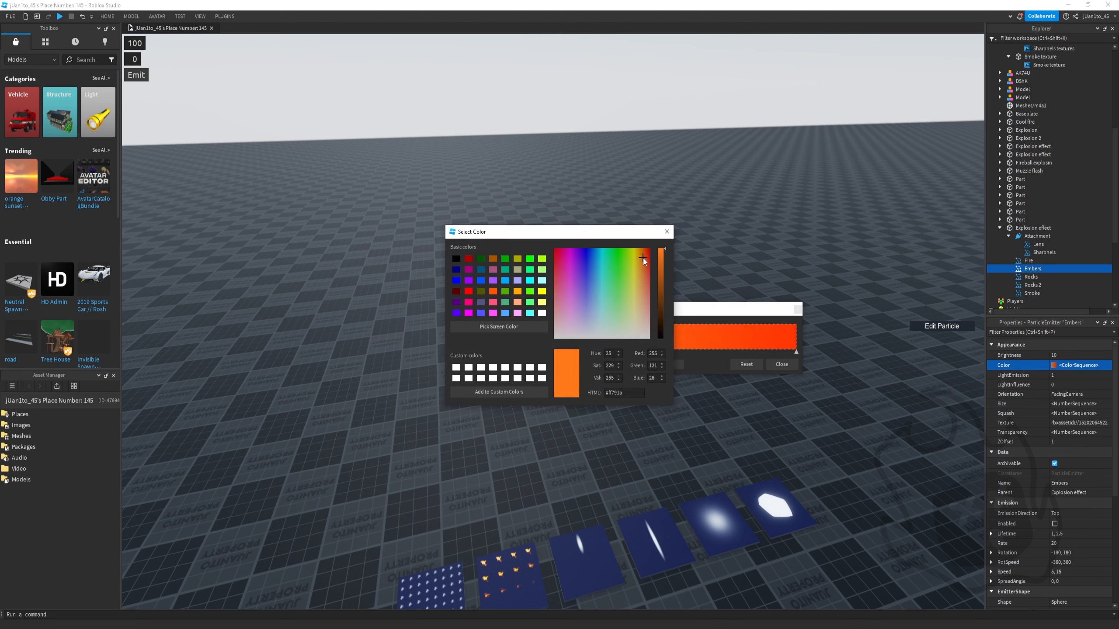
pyautogui.click(657, 234)
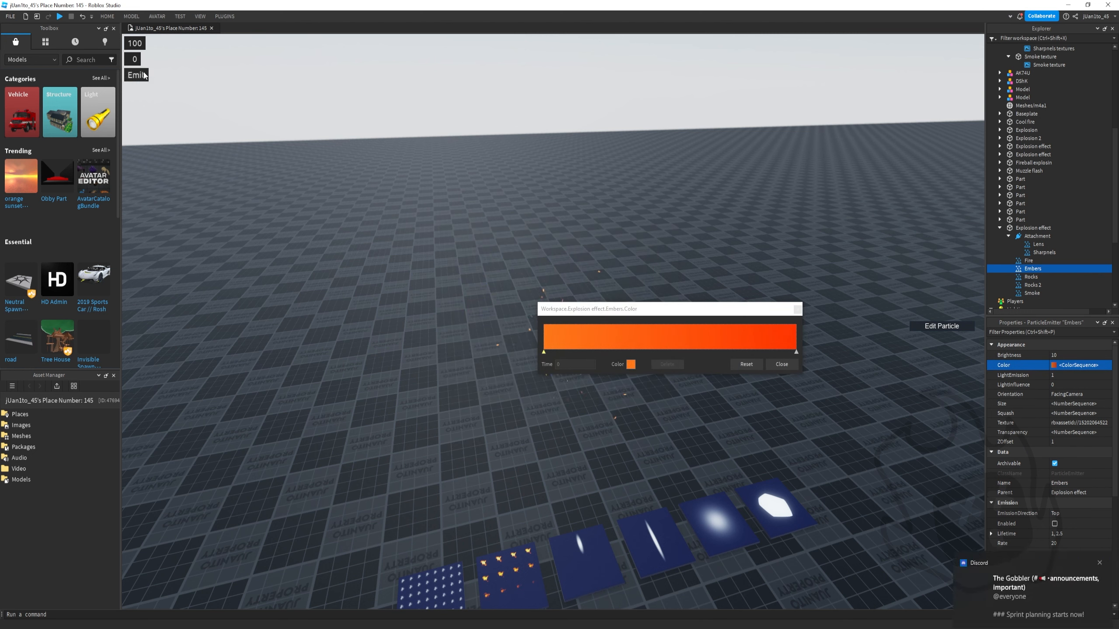
pyautogui.click(781, 364)
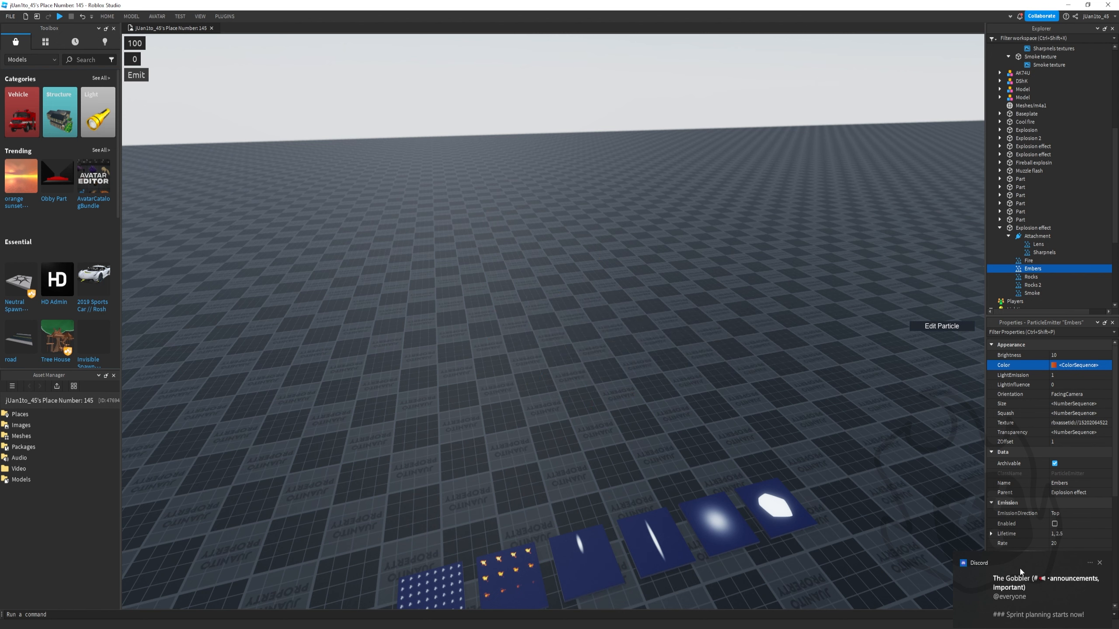
# Set the Embers speed range to 5, 25 and preview the burst with all seven emitters
pyautogui.click(1066, 571)
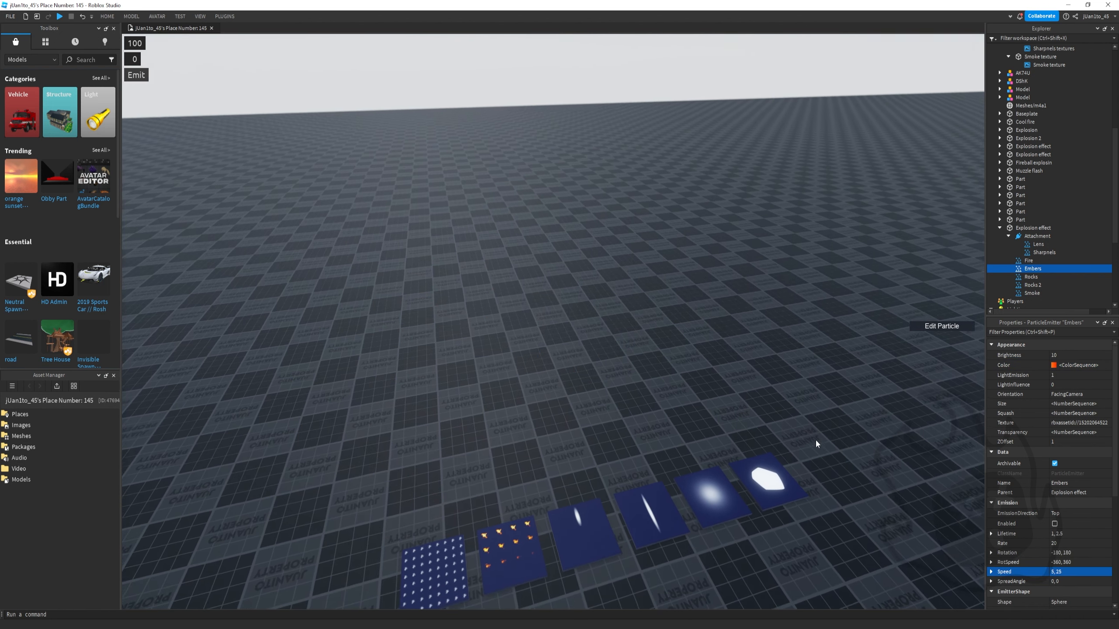
pyautogui.click(1039, 244)
pyautogui.keyDown('shift'); pyautogui.click(1011, 302); pyautogui.keyUp('shift')
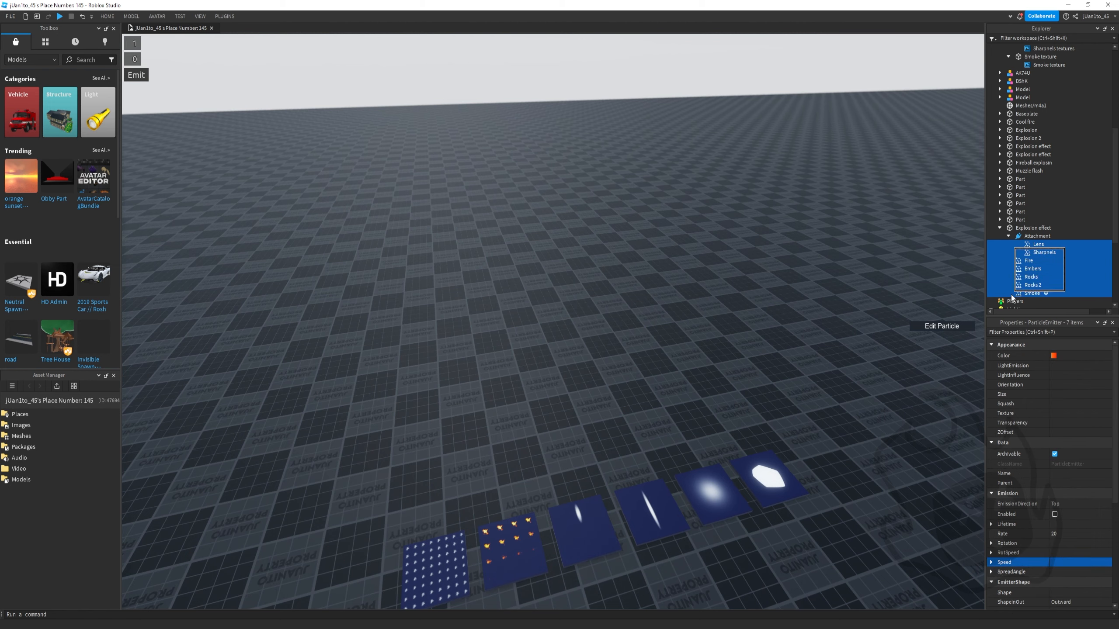
pyautogui.keyDown('ctrl'); pyautogui.click(1011, 302); pyautogui.keyUp('ctrl')
pyautogui.click(137, 75)
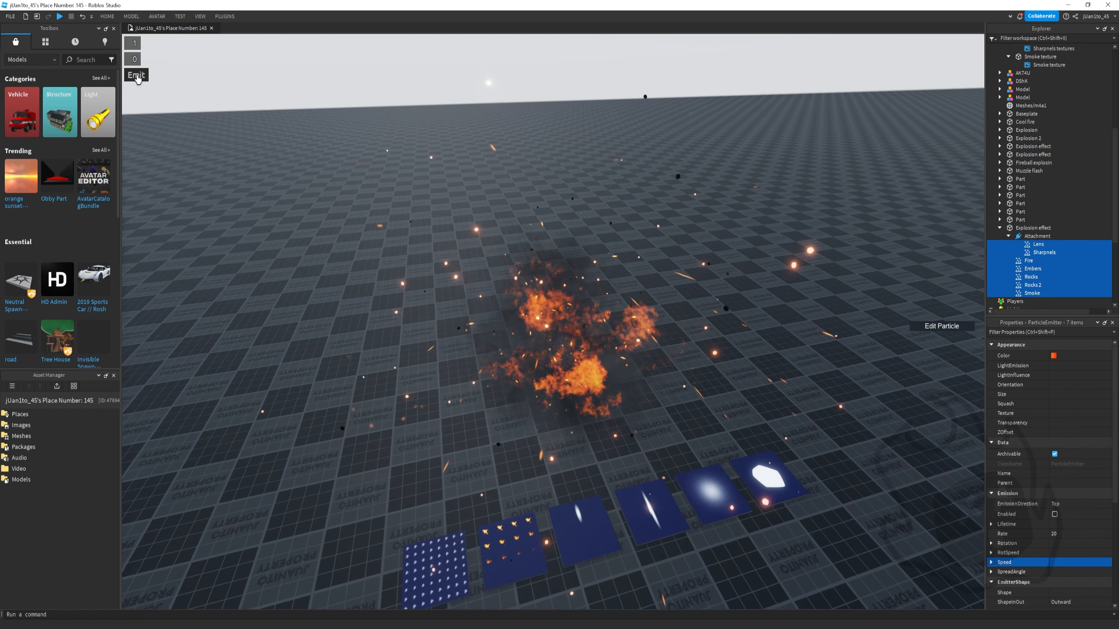
pyautogui.click(137, 76)
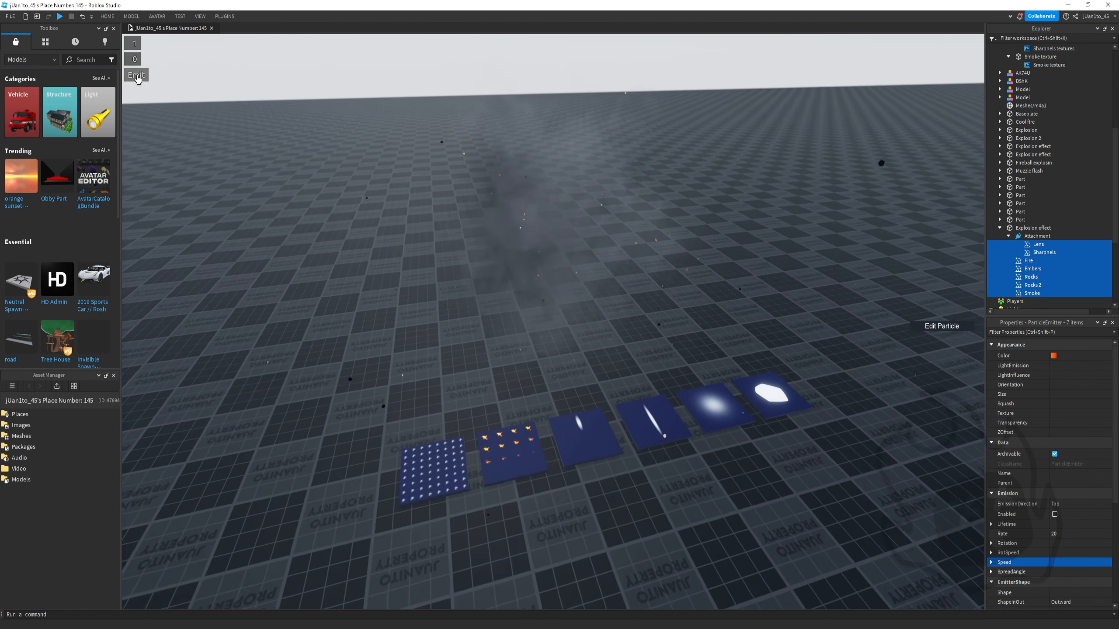
pyautogui.click(136, 76)
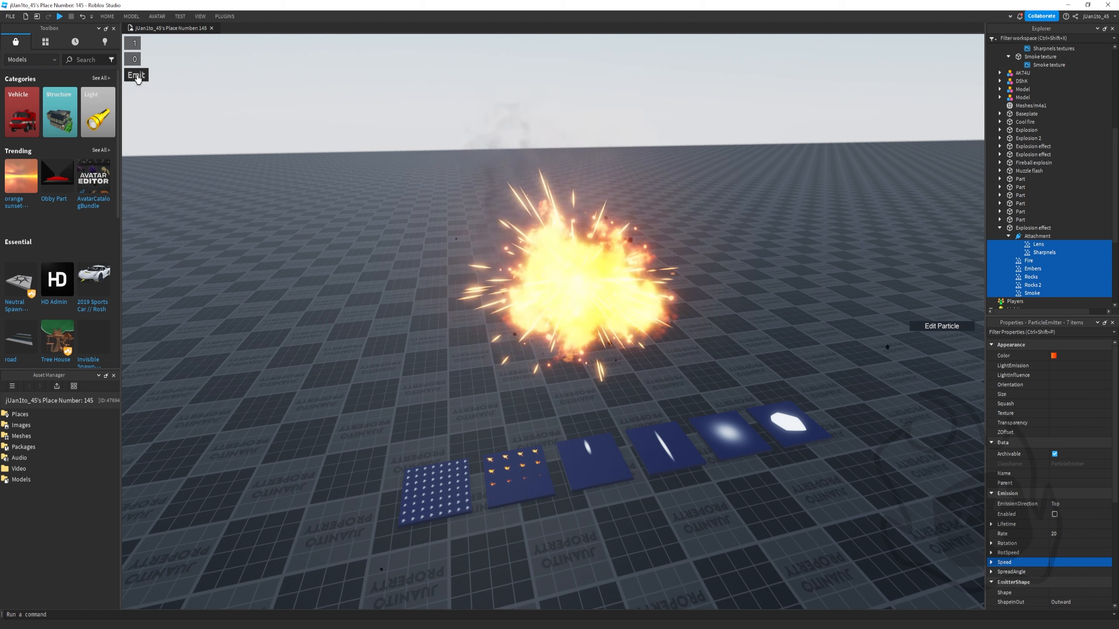
# Set the maximum lifetime of the Embers emitter to 4
pyautogui.click(1033, 268)
pyautogui.click(992, 533)
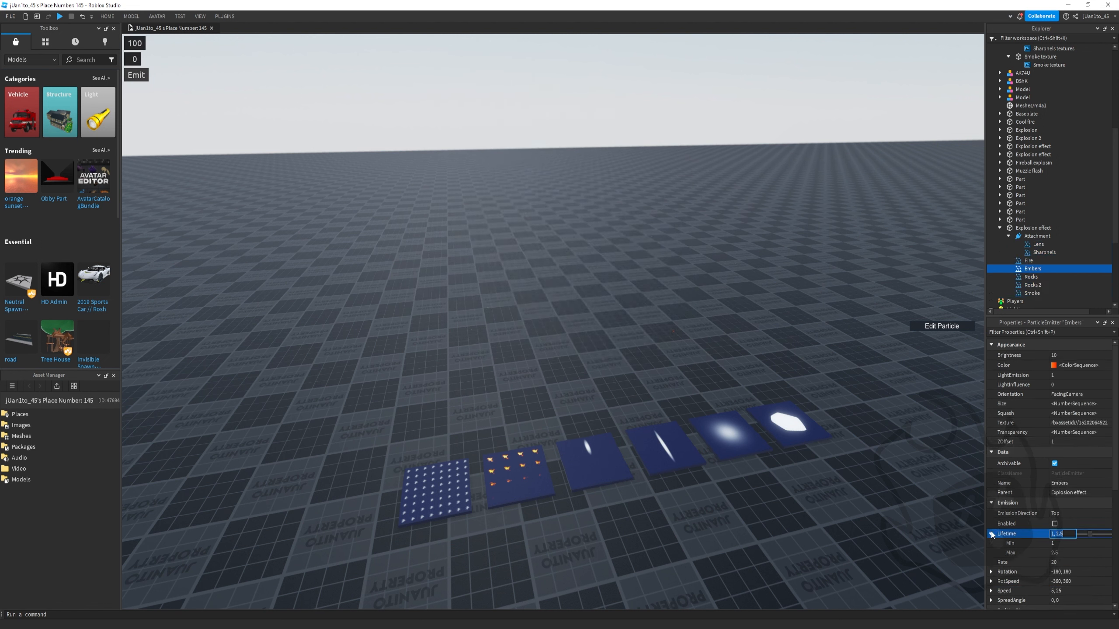
pyautogui.click(1058, 554)
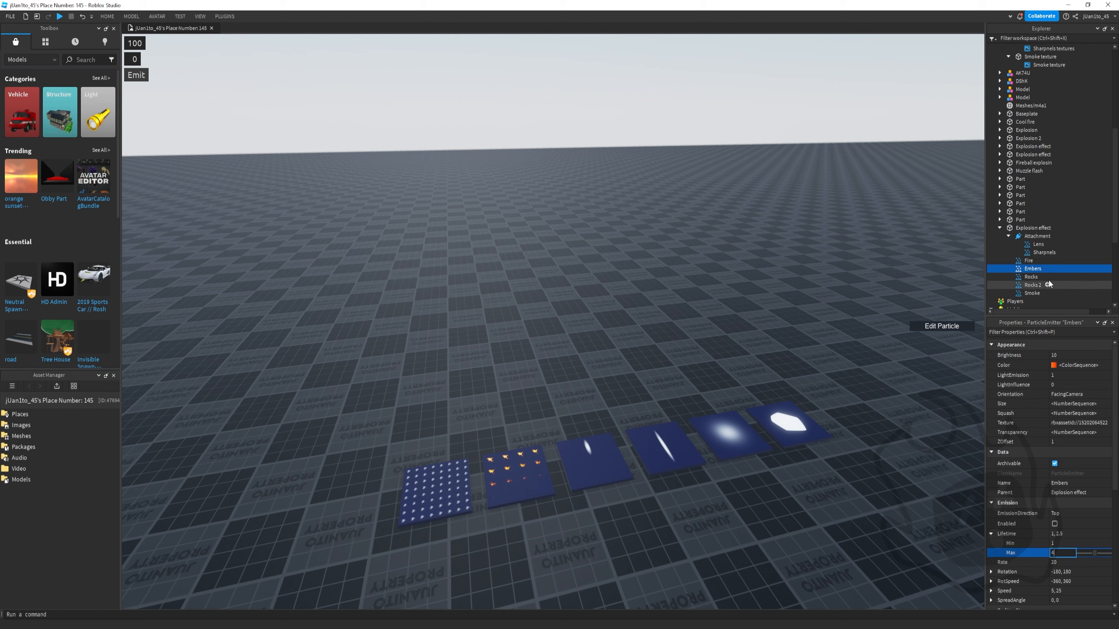
pyautogui.moveTo(1068, 247); pyautogui.dragTo(1025, 291)
pyautogui.click(1031, 267)
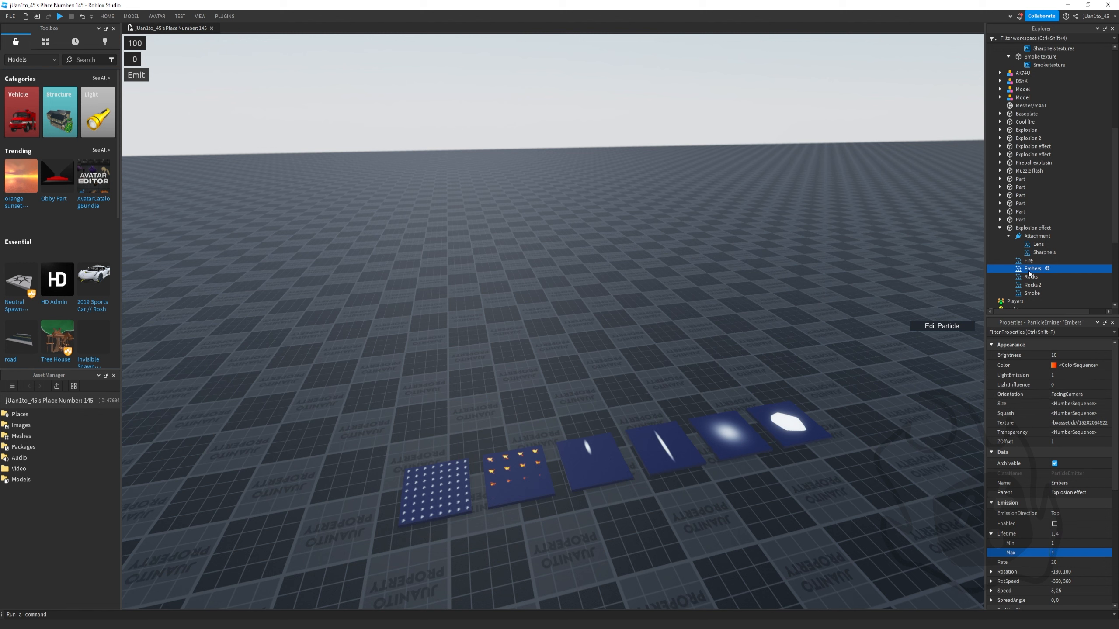
# Add a keypoint with value 0 at about time 0.3 to the Embers transparency curve
pyautogui.click(1026, 432)
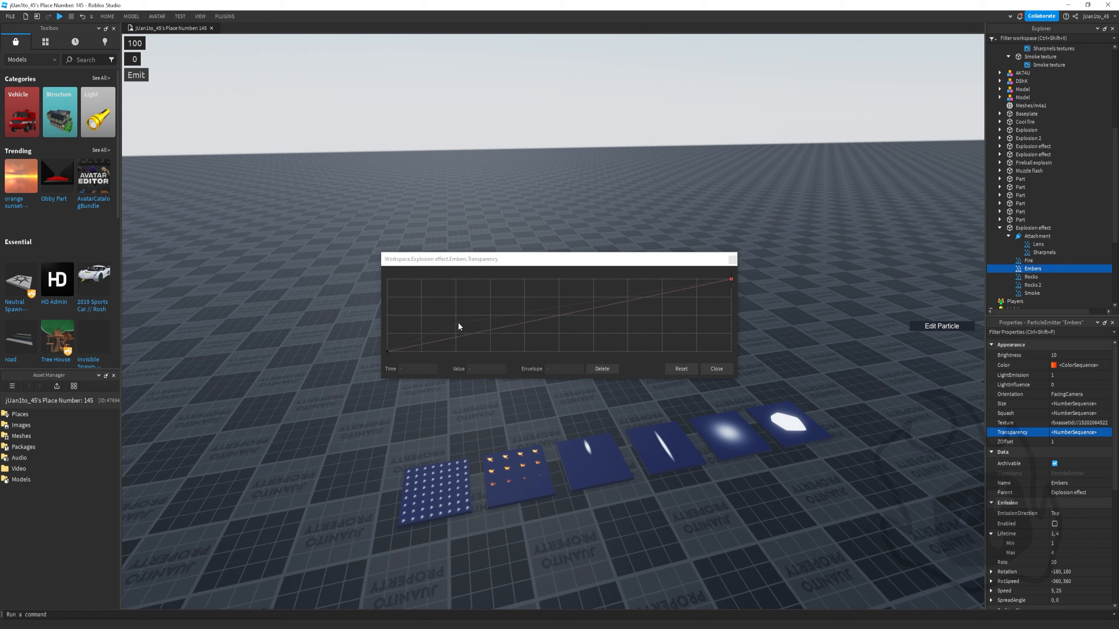
pyautogui.moveTo(484, 369); pyautogui.dragTo(492, 370)
pyautogui.doubleClick(426, 369)
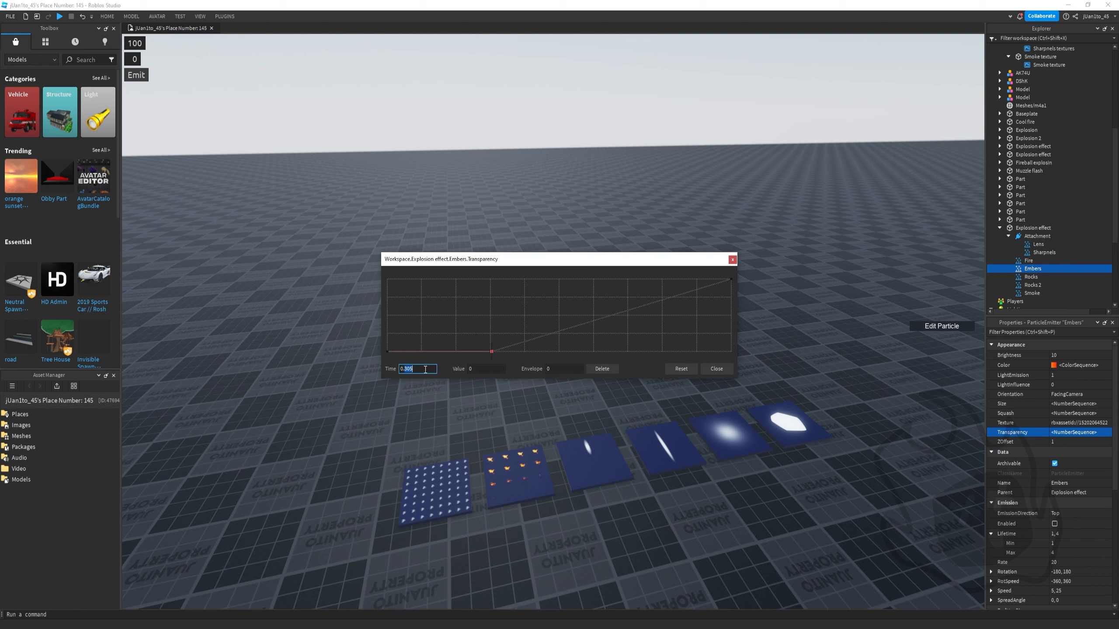
pyautogui.click(730, 369)
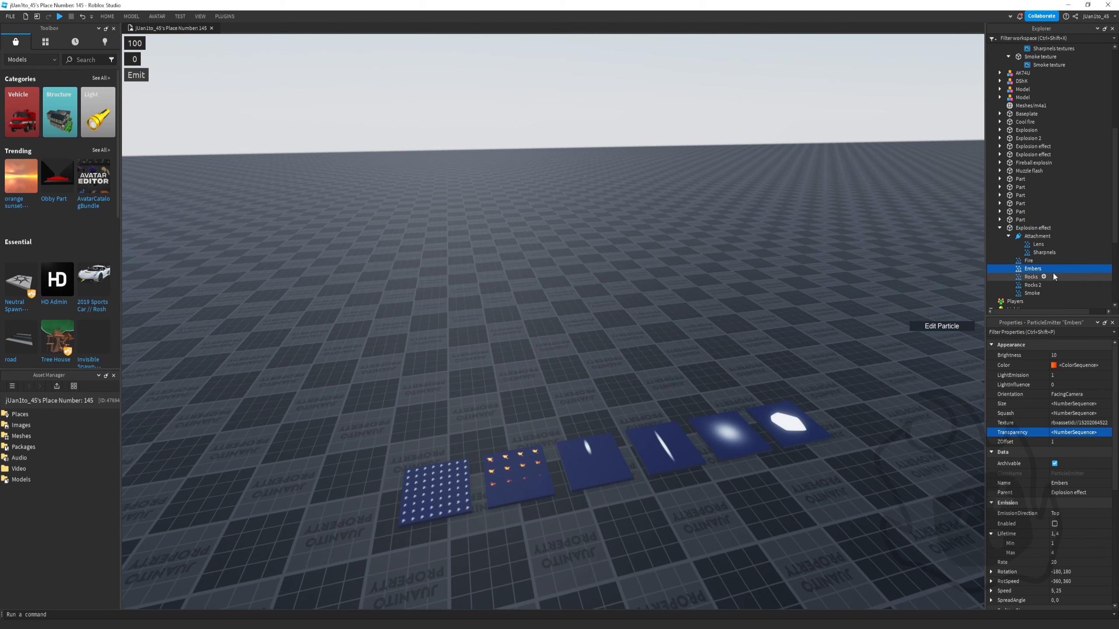
# Emit all seven emitters repeatedly to review the embers' longer lifetime and delayed fade within the explosion
pyautogui.moveTo(1067, 245); pyautogui.dragTo(1064, 293)
pyautogui.click(134, 78)
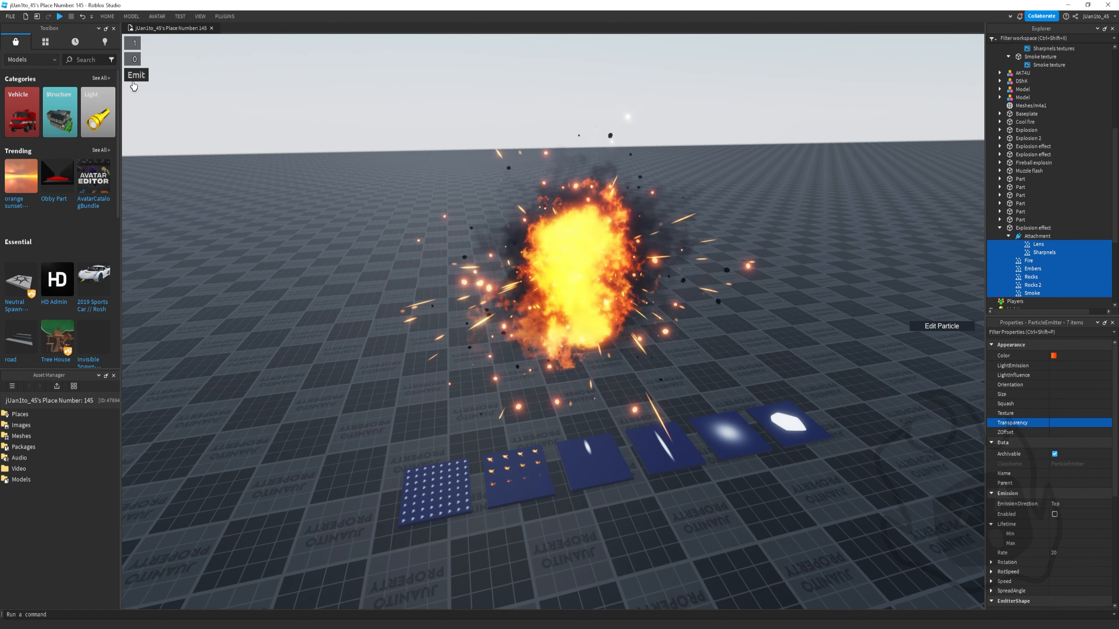
pyautogui.click(134, 79)
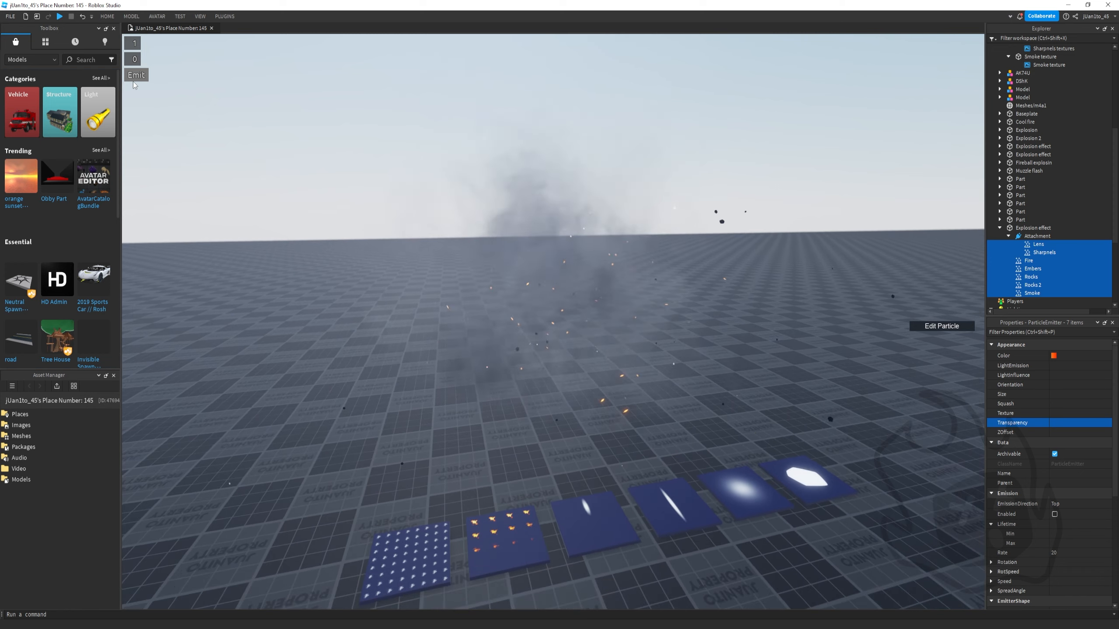
pyautogui.click(135, 78)
pyautogui.scroll(-2, 879, 229)
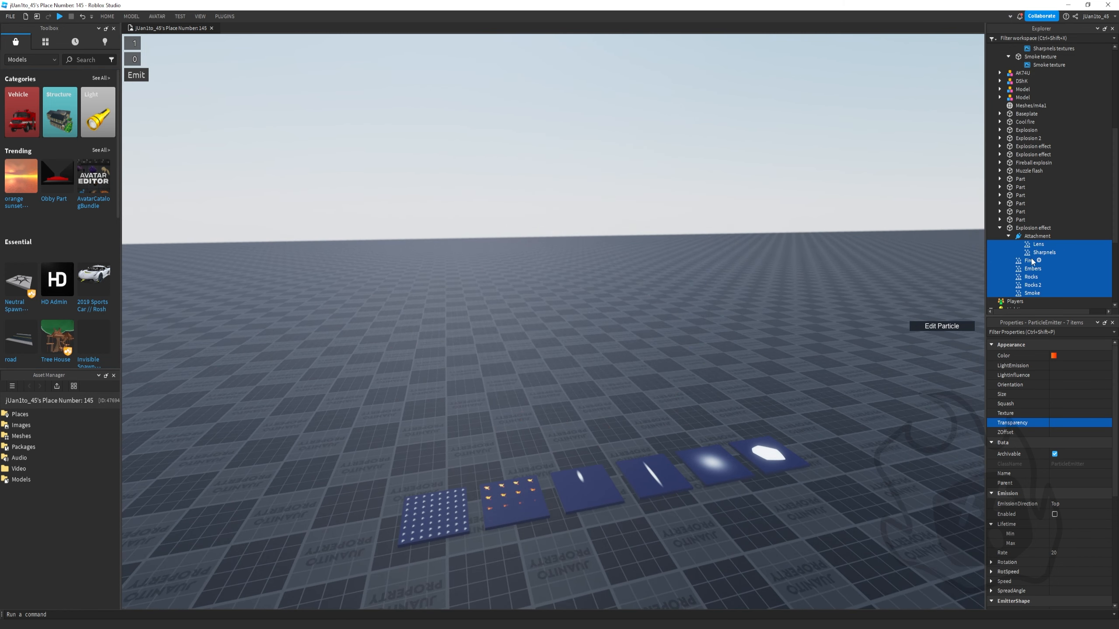
# Change the start color of the Embers color sequence to light orange #ff9463
pyautogui.click(1027, 269)
pyautogui.click(1104, 365)
pyautogui.click(629, 364)
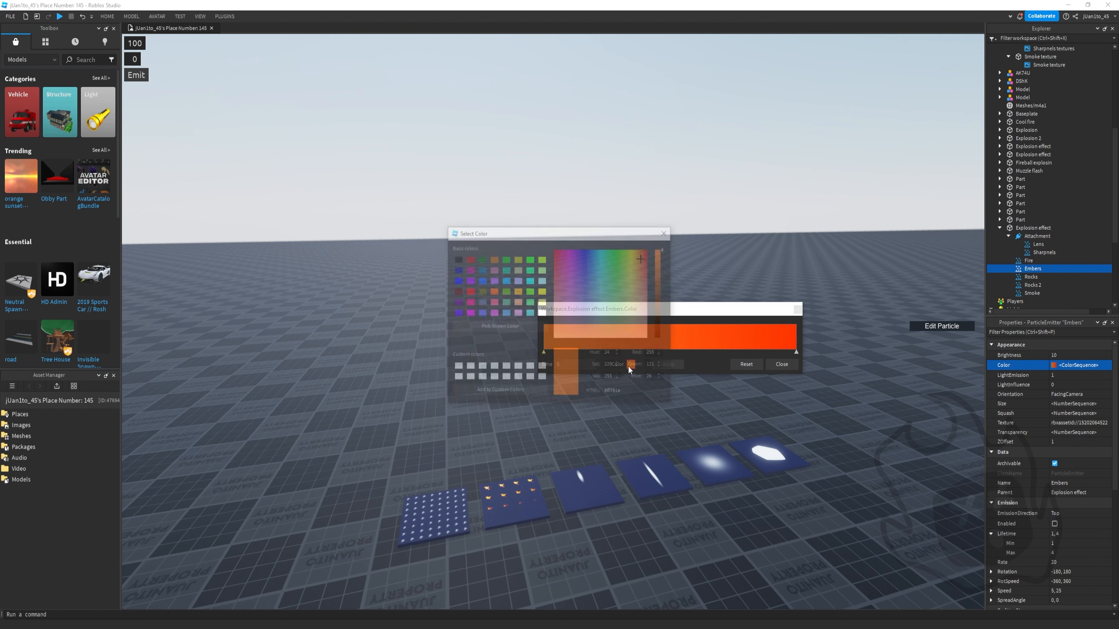
pyautogui.moveTo(637, 305); pyautogui.dragTo(645, 283)
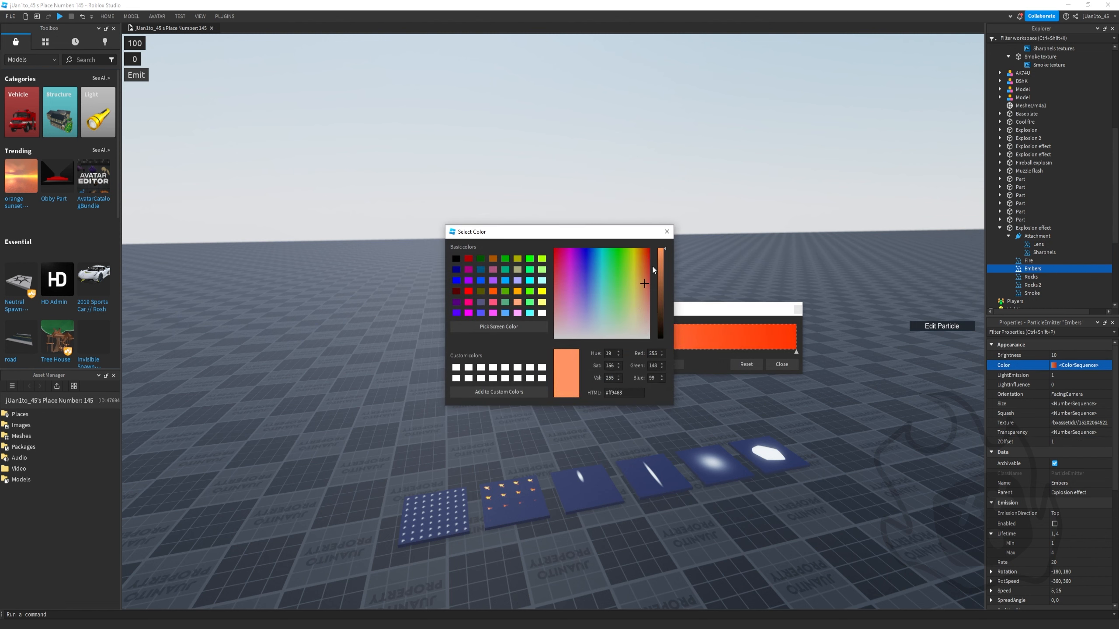
pyautogui.click(667, 231)
pyautogui.click(782, 365)
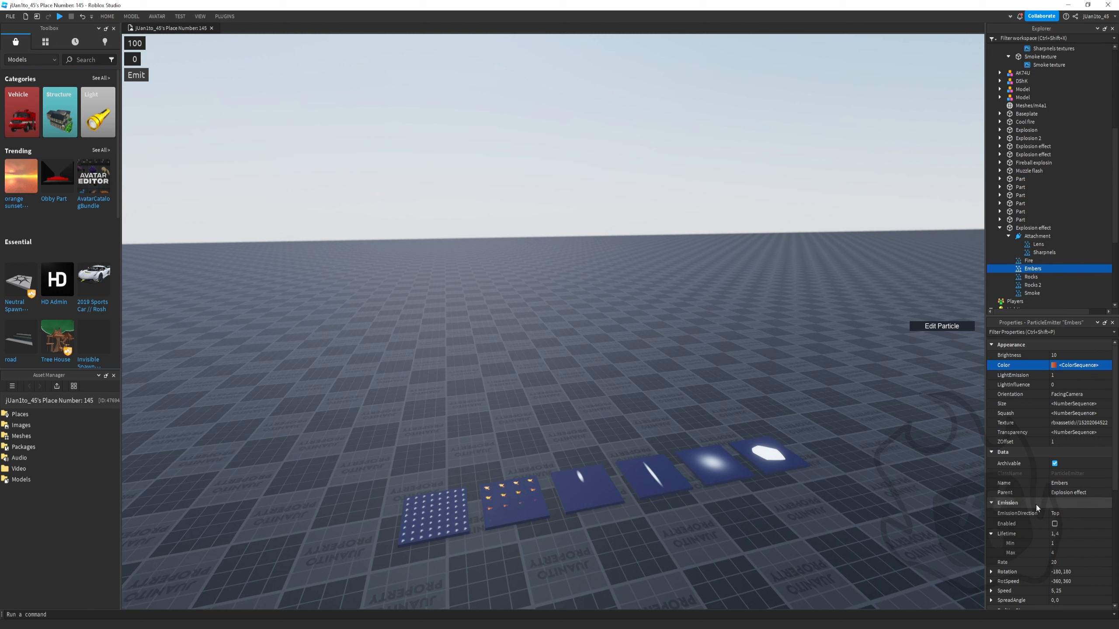
# Set the Embers speed range to 5, 30 and test it alone and together with all the other emitters
pyautogui.click(1070, 592)
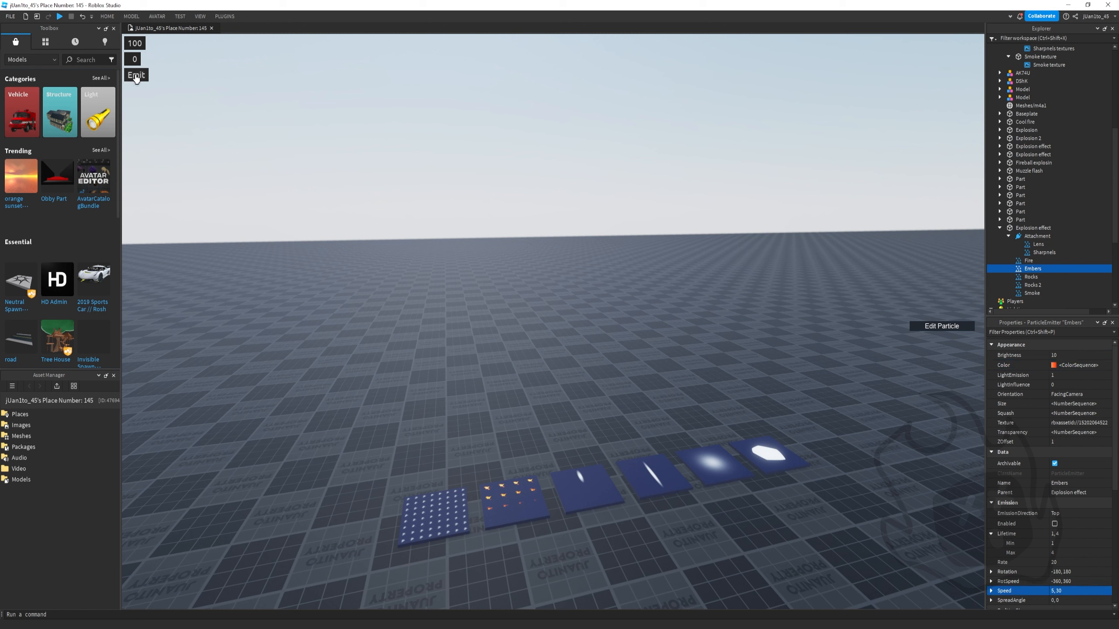
pyautogui.click(136, 76)
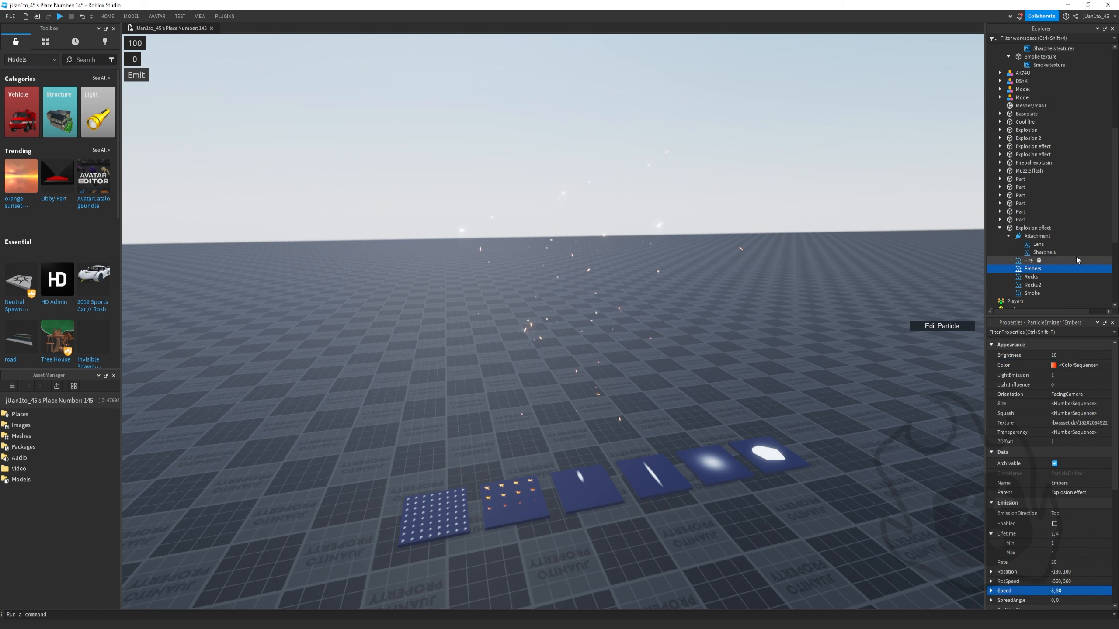
pyautogui.click(1070, 244)
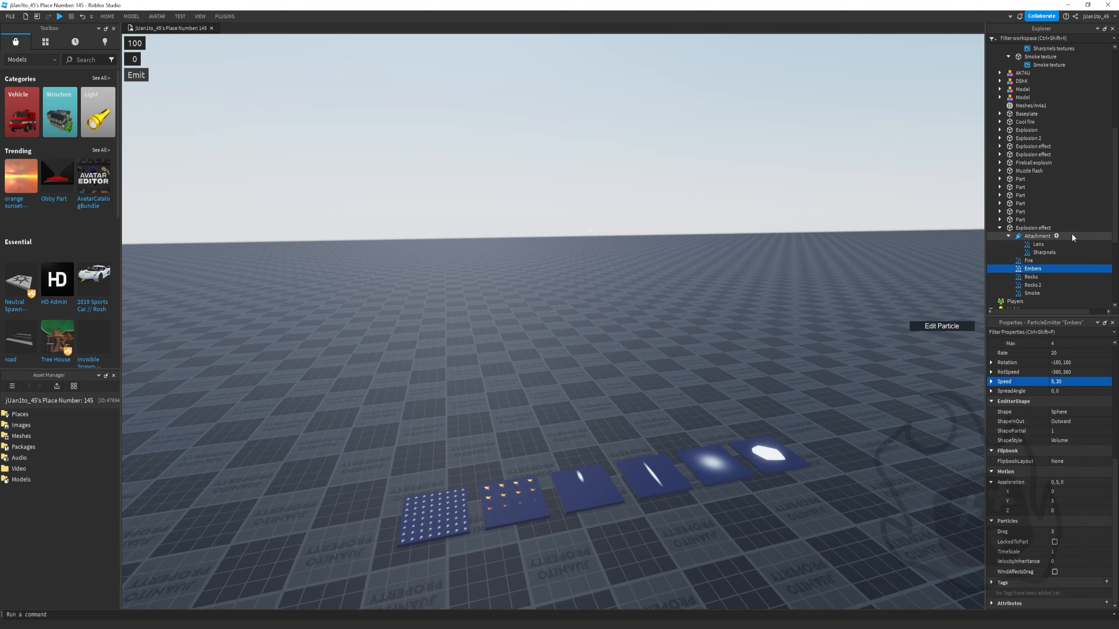
pyautogui.keyDown('shift'); pyautogui.click(1042, 277); pyautogui.keyUp('shift')
pyautogui.click(137, 75)
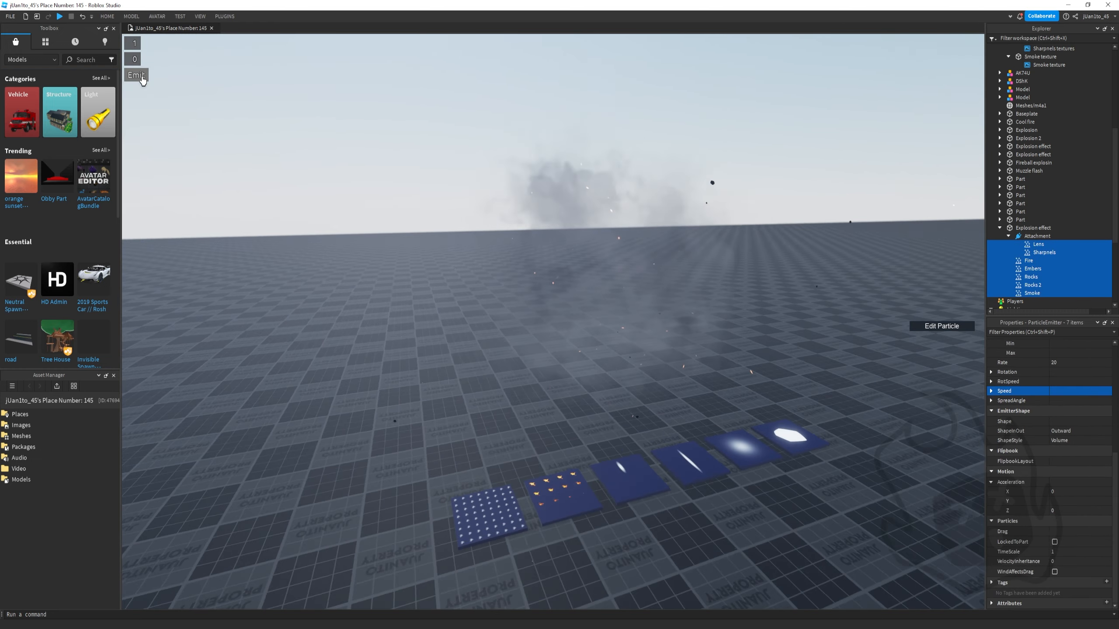
pyautogui.click(136, 76)
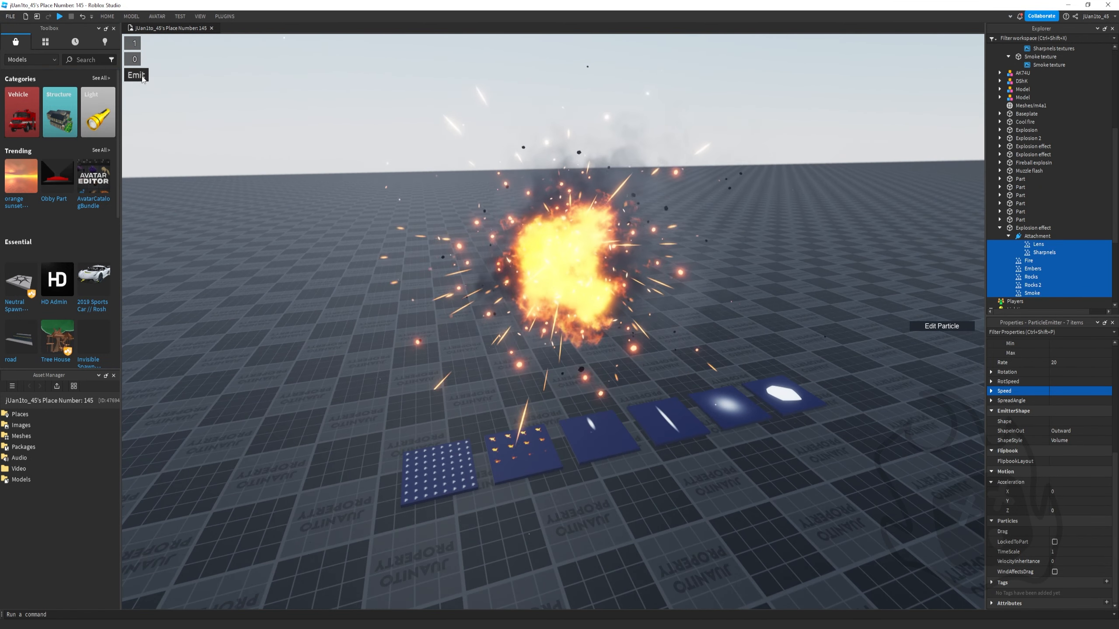
# Reselect all seven emitters and replay the full explosion from several viewing angles
pyautogui.moveTo(570, 291); pyautogui.dragTo(529, 302)
pyautogui.click(1064, 245)
pyautogui.keyDown('shift'); pyautogui.click(1023, 295); pyautogui.keyUp('shift')
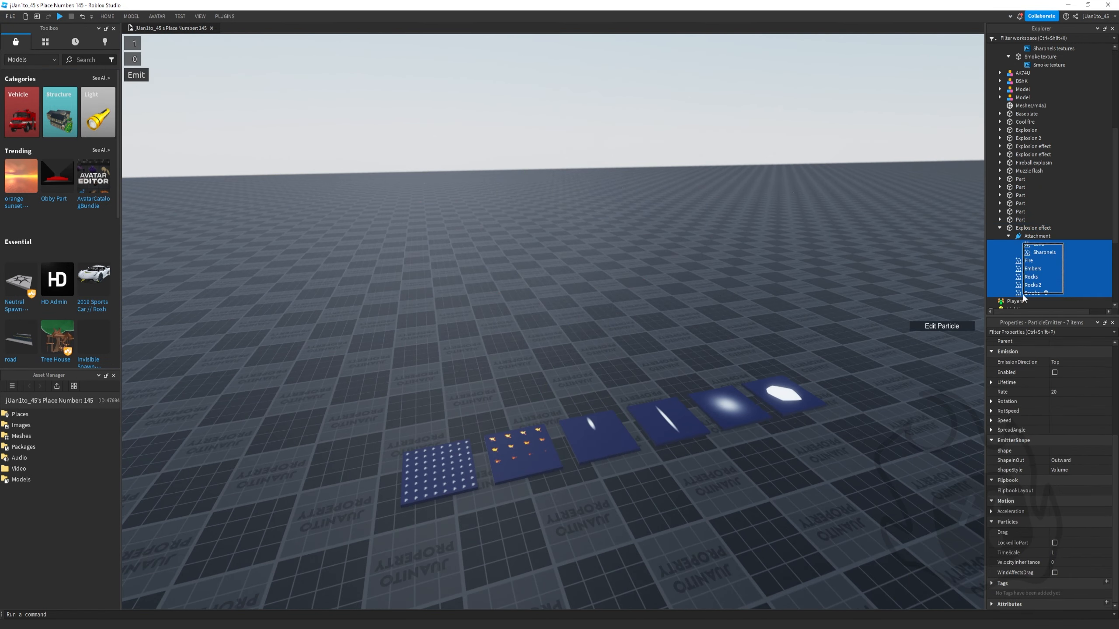
pyautogui.click(142, 75)
pyautogui.click(141, 75)
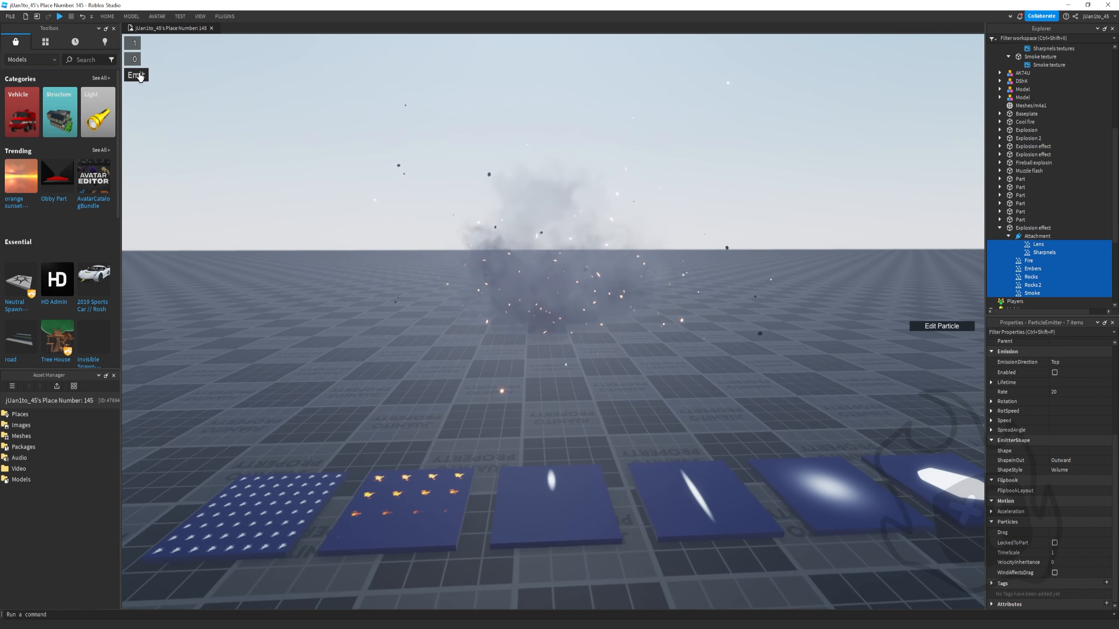
pyautogui.click(139, 76)
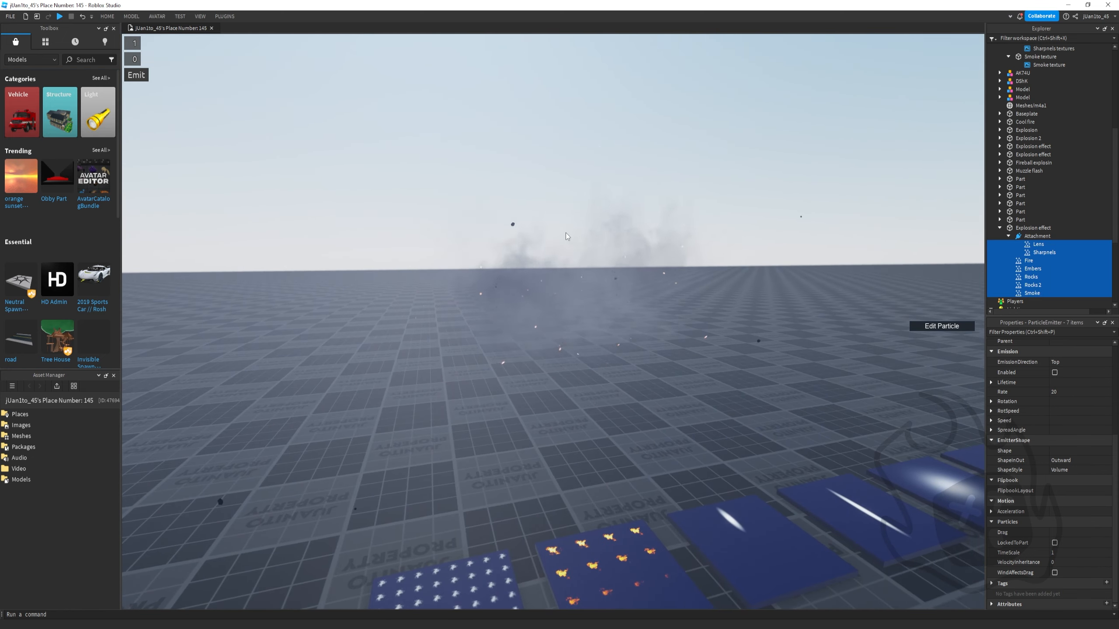
# Reselect all seven emitters of the Explosion effect part, emit the full explosion once more, and clear the selection
pyautogui.moveTo(543, 292); pyautogui.dragTo(614, 352)
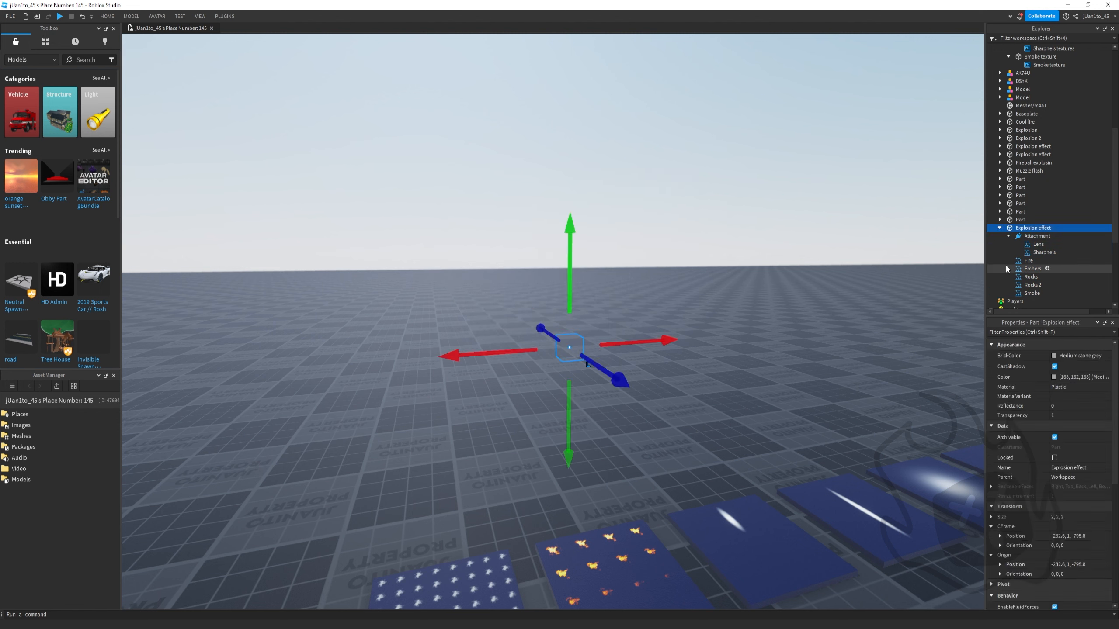
pyautogui.moveTo(1102, 246); pyautogui.dragTo(1058, 285)
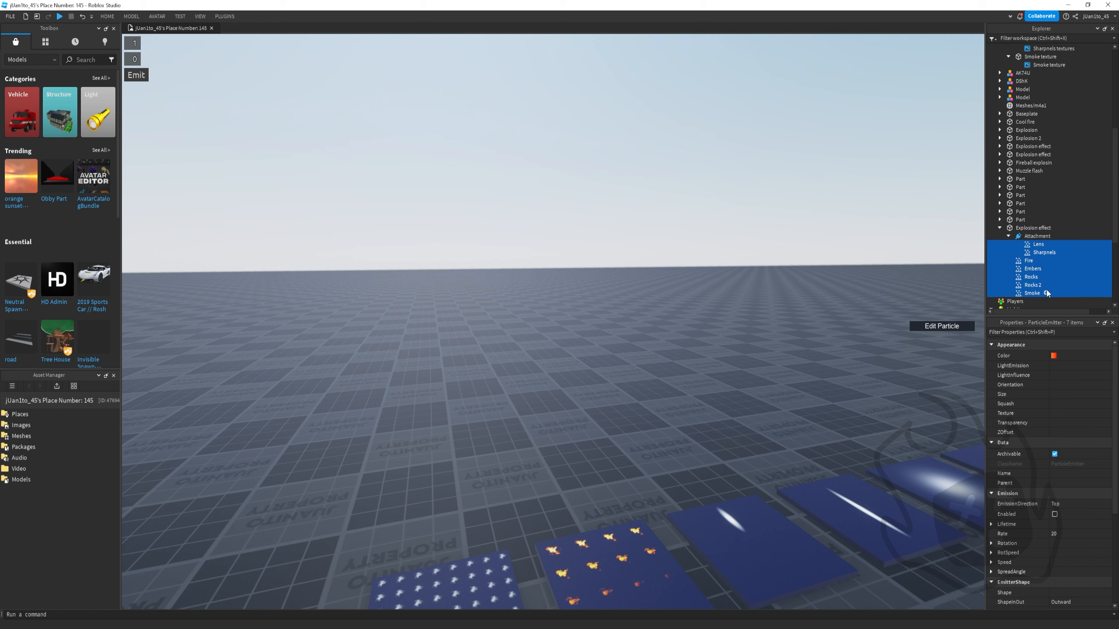
pyautogui.click(128, 77)
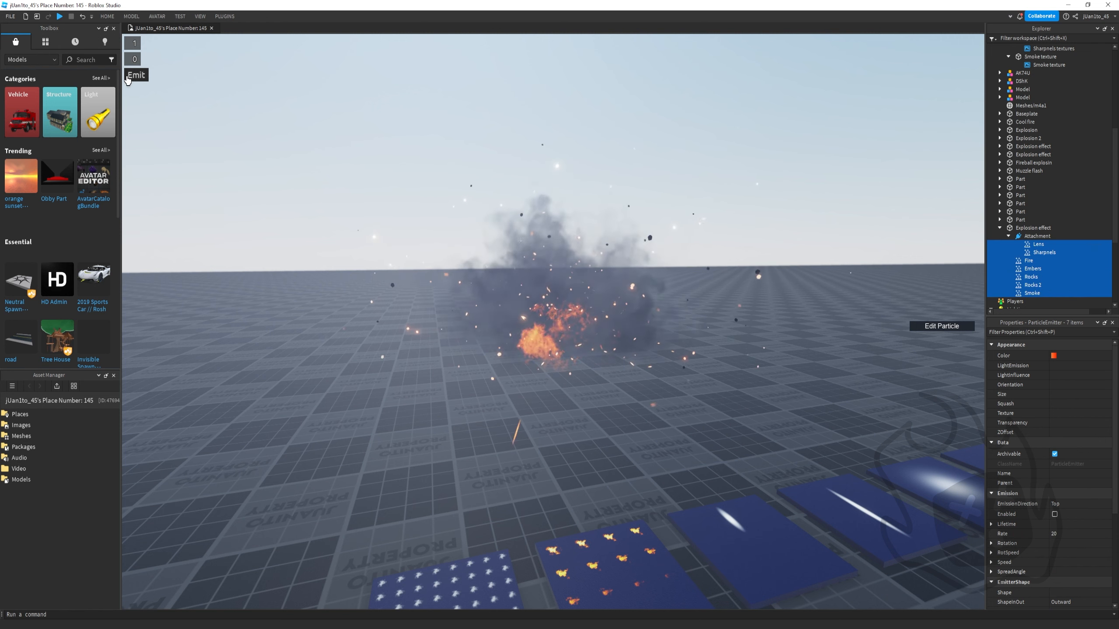
pyautogui.click(340, 253)
pyautogui.click(234, 16)
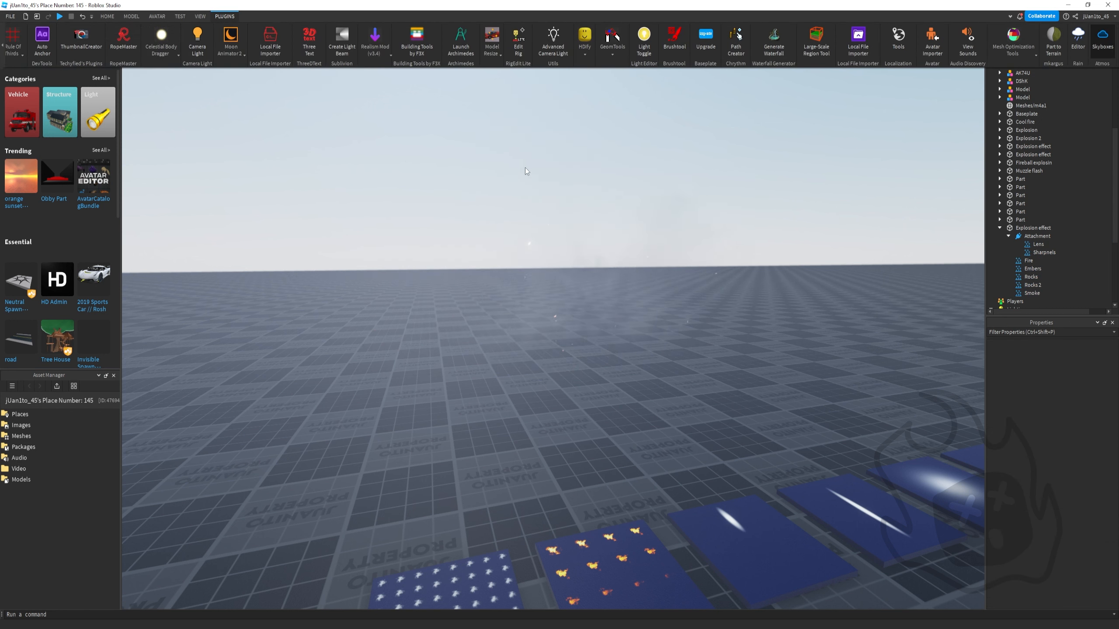
pyautogui.click(764, 229)
pyautogui.moveTo(651, 292); pyautogui.dragTo(650, 292, button='right')
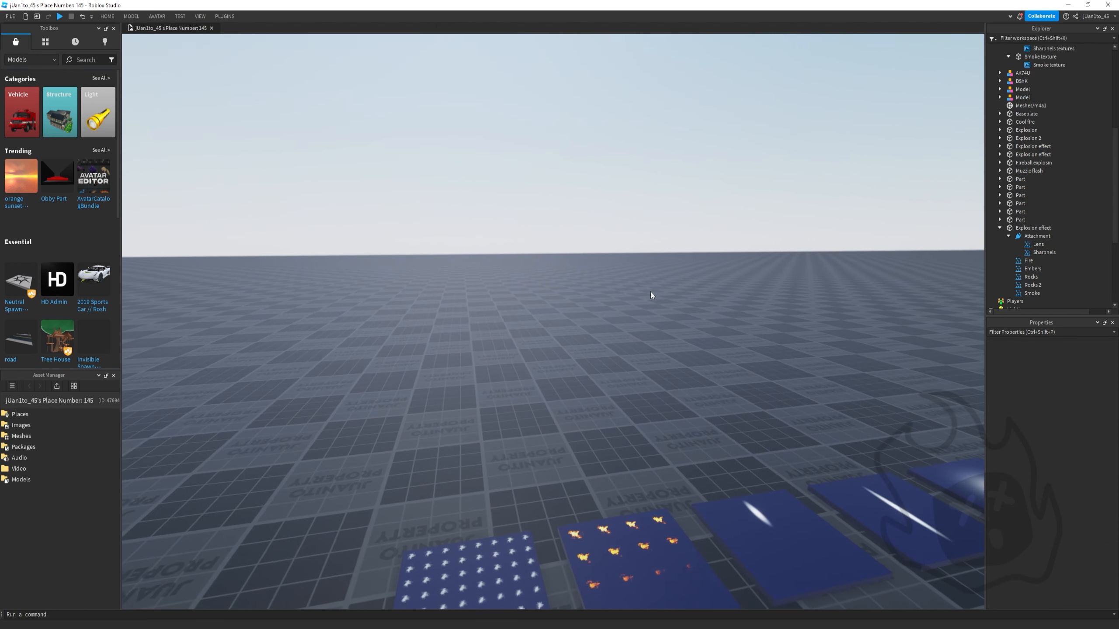
# Select the Explosion effect part in the scene behind the row of texture panels
pyautogui.press('d')
pyautogui.press('w')
pyautogui.press('s')
pyautogui.press('s')
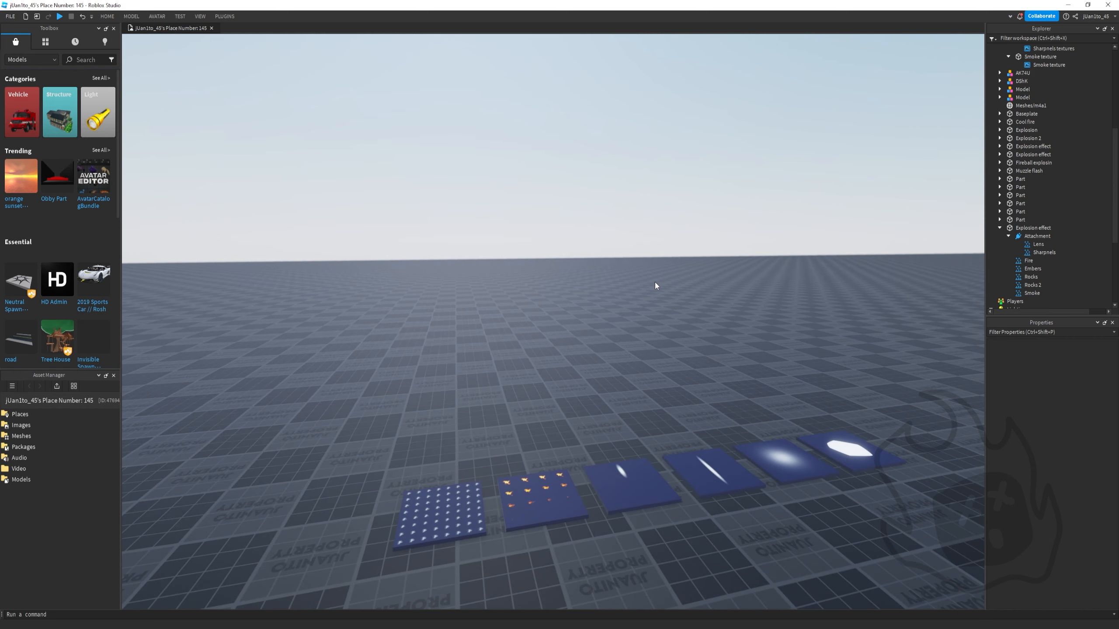
pyautogui.press('w')
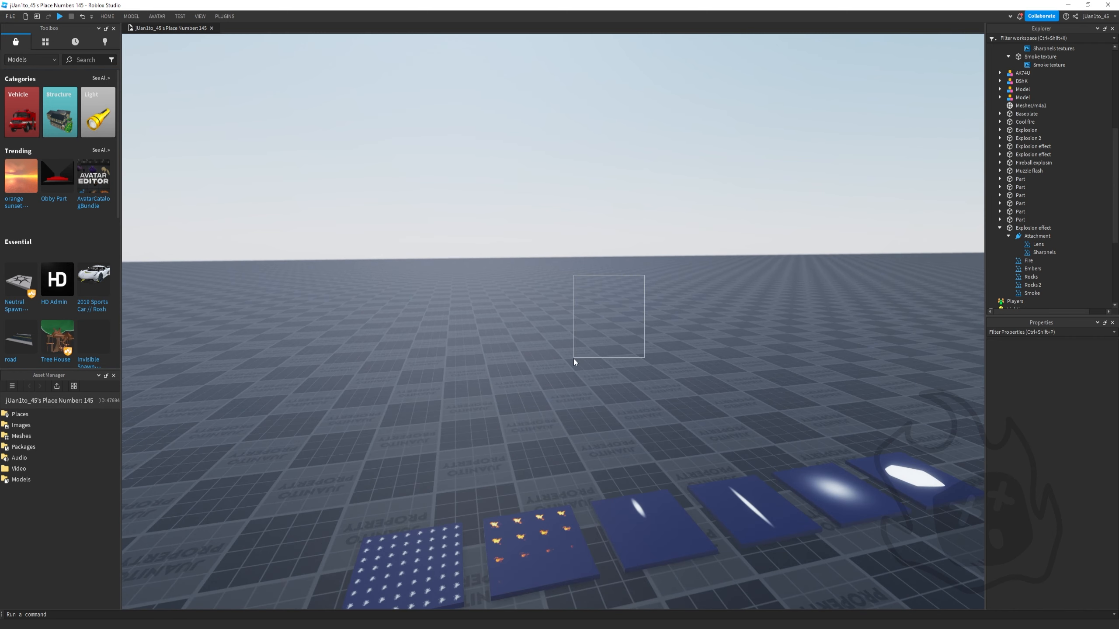
pyautogui.click(551, 377)
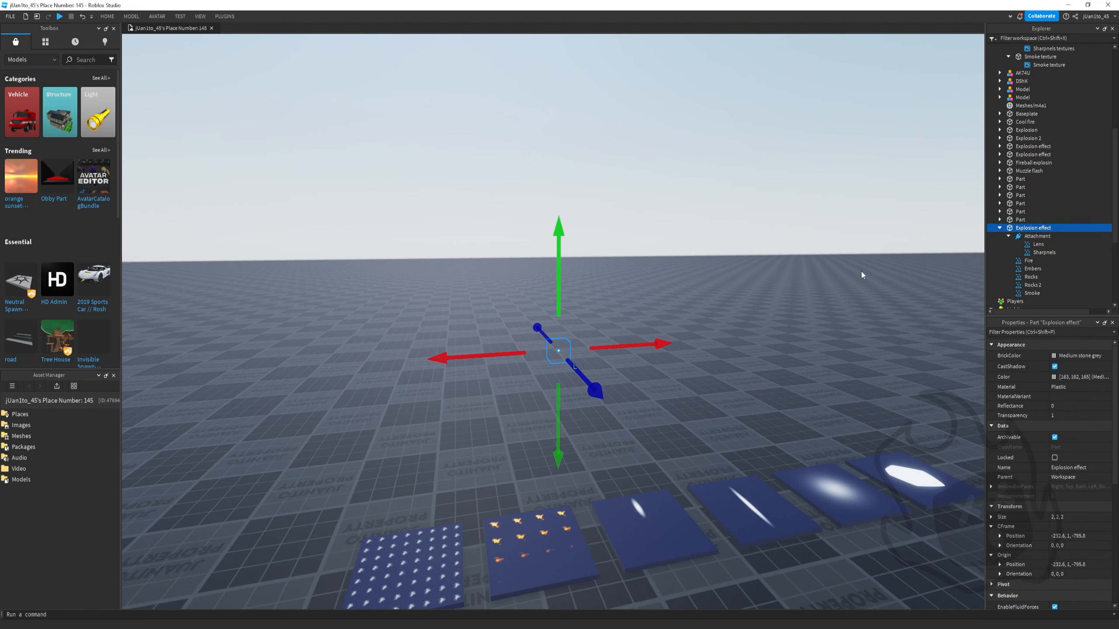